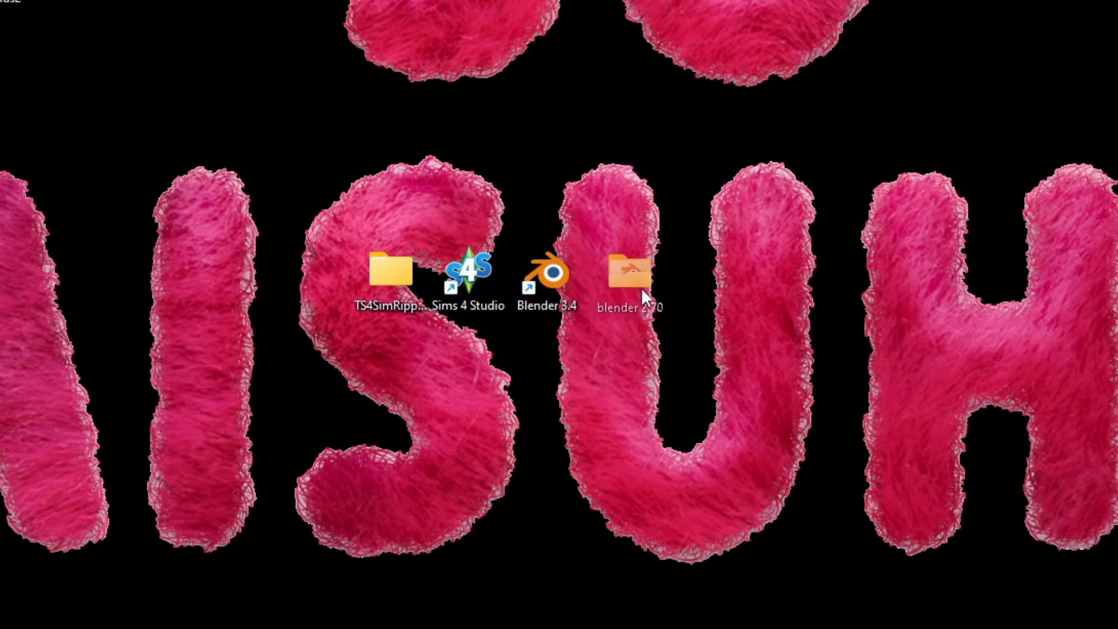
Launch the TS4SimRipper application from its desktop folder and dismiss the startup messages.
{"action": "left_click_drag", "start_coordinate": [642, 292], "coordinate": [638, 321]}
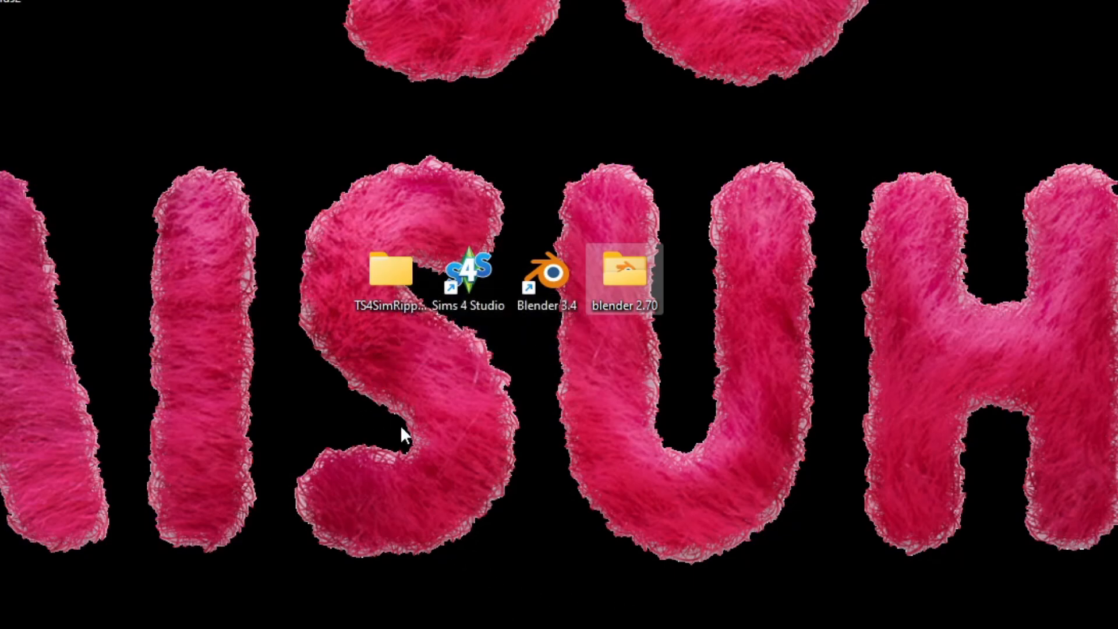
{"action": "double_click", "coordinate": [406, 292]}
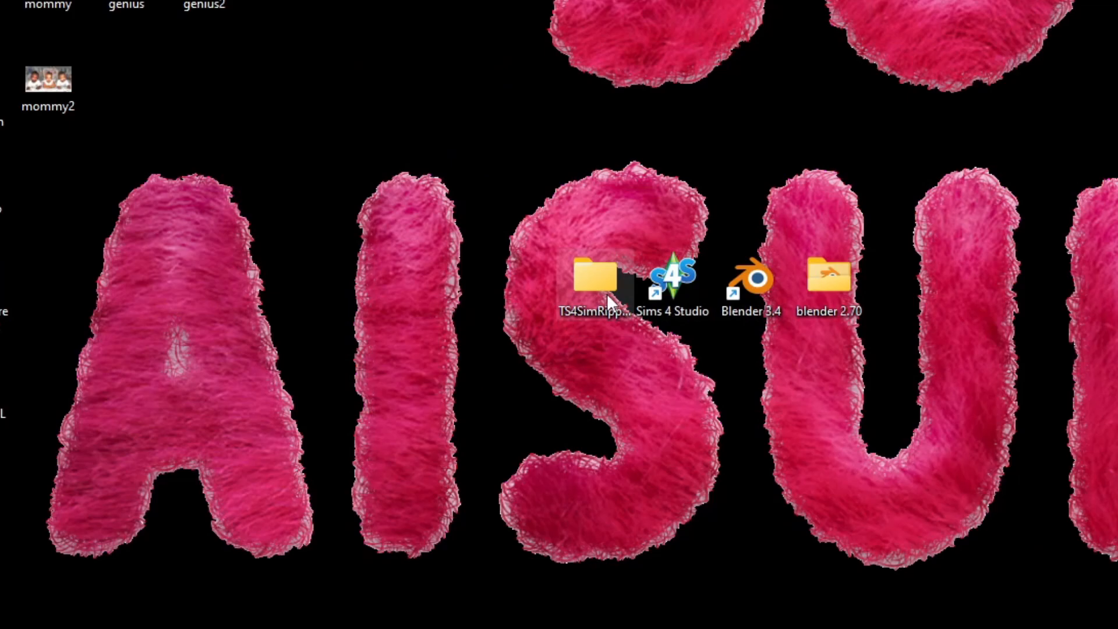
{"action": "double_click", "coordinate": [141, 90]}
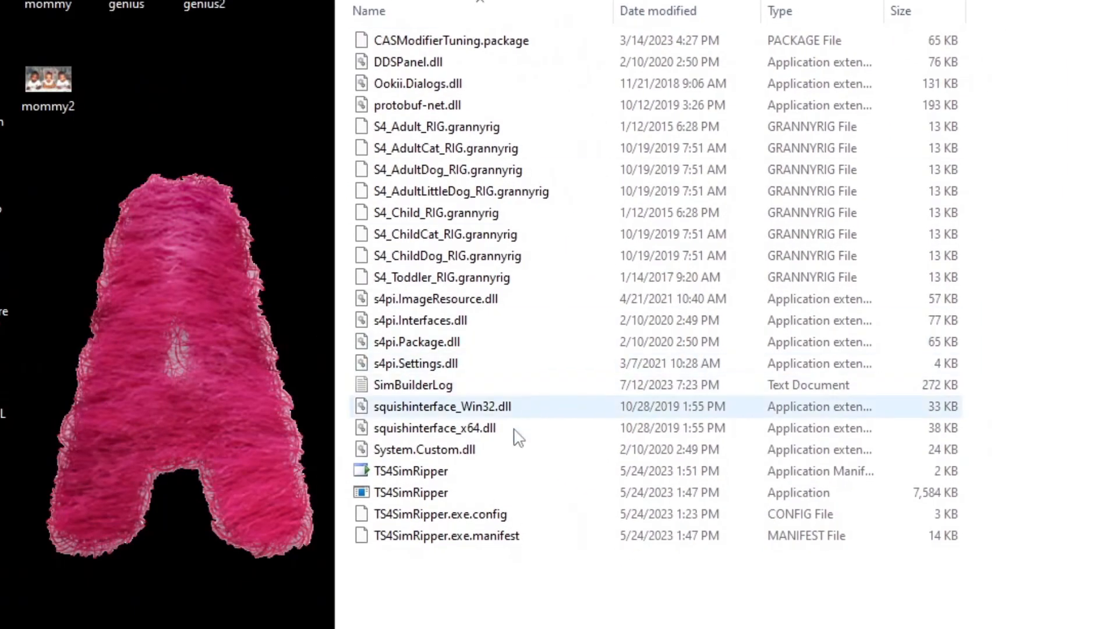
{"action": "left_click", "coordinate": [437, 495]}
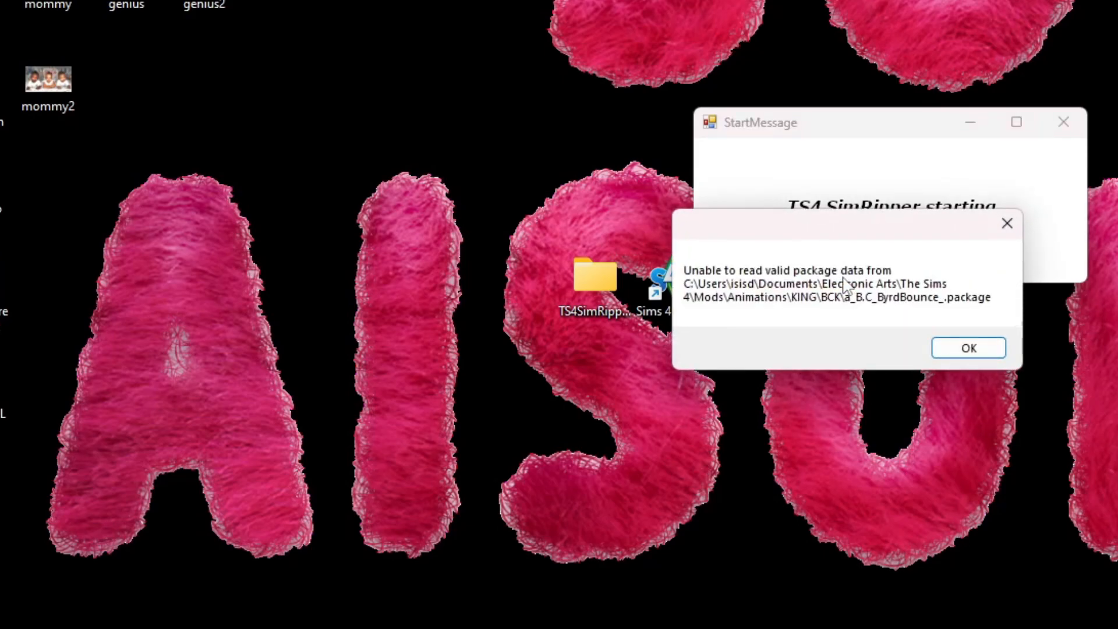
{"action": "left_click", "coordinate": [948, 348]}
{"action": "left_click", "coordinate": [949, 348]}
{"action": "left_click", "coordinate": [951, 349]}
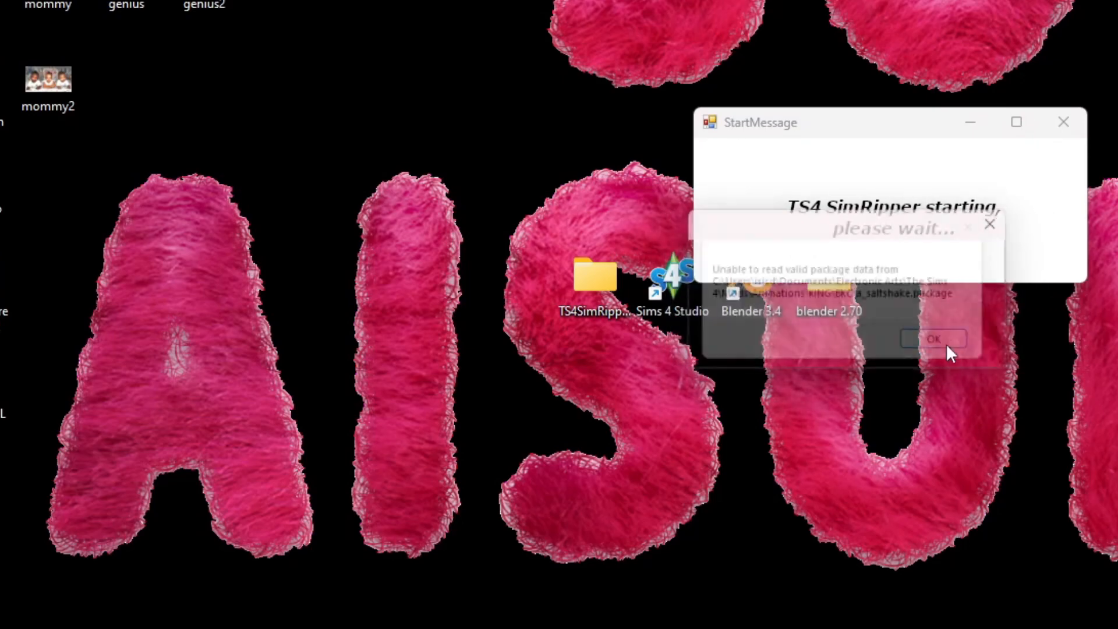
{"action": "left_click", "coordinate": [949, 347]}
{"action": "left_click", "coordinate": [950, 347]}
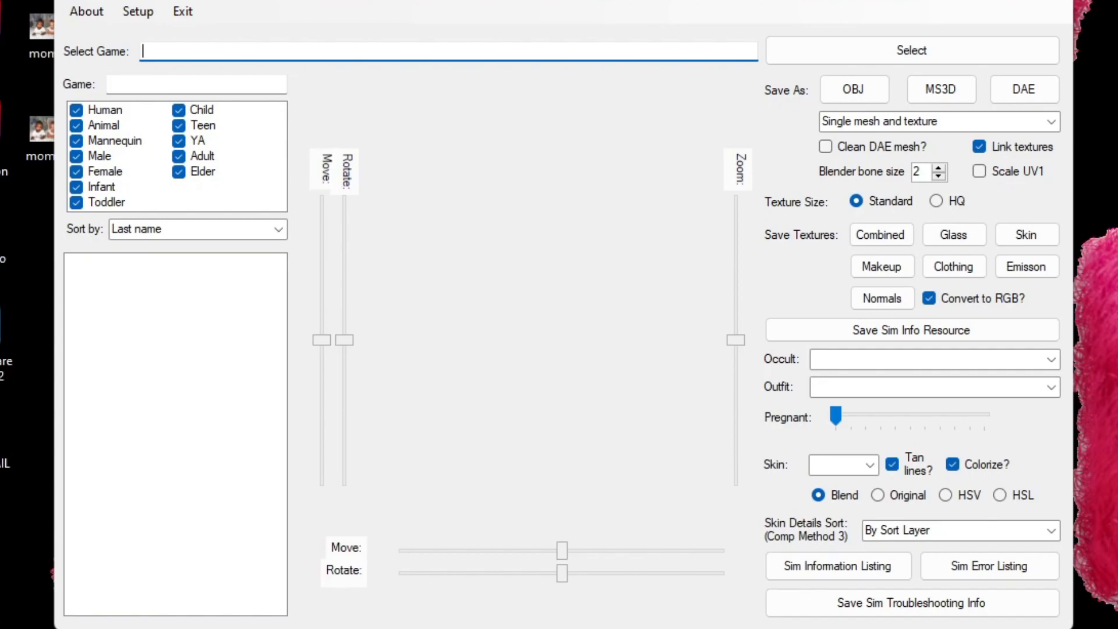
Load the game save Slot_00000004.save from The Sims 4 saves folder.
{"action": "left_click", "coordinate": [896, 61]}
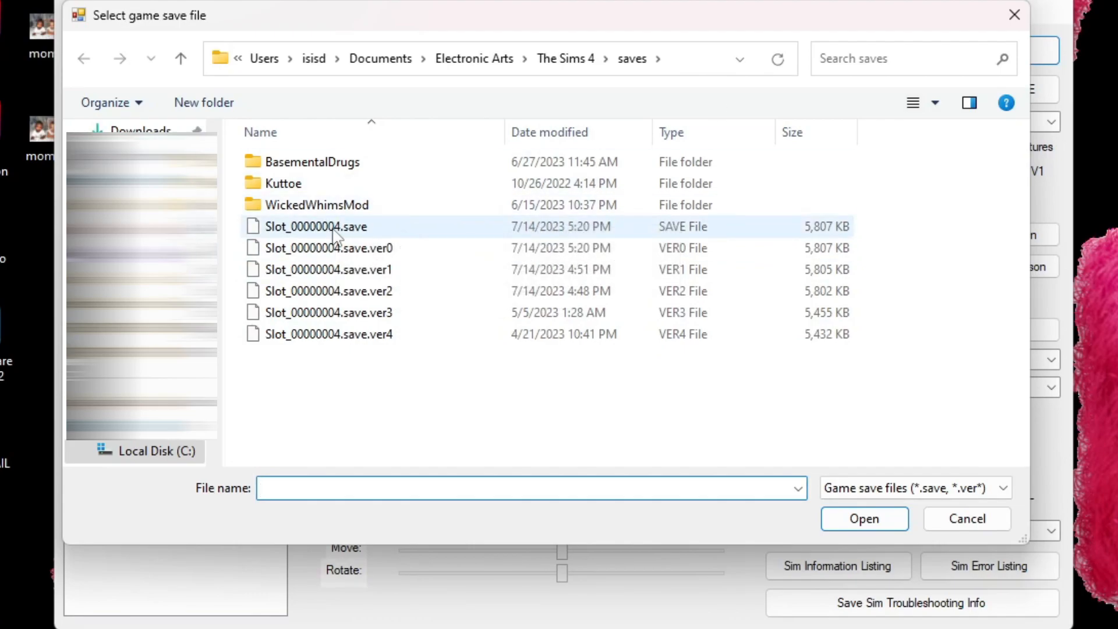
{"action": "left_click", "coordinate": [314, 227]}
{"action": "left_click", "coordinate": [865, 521]}
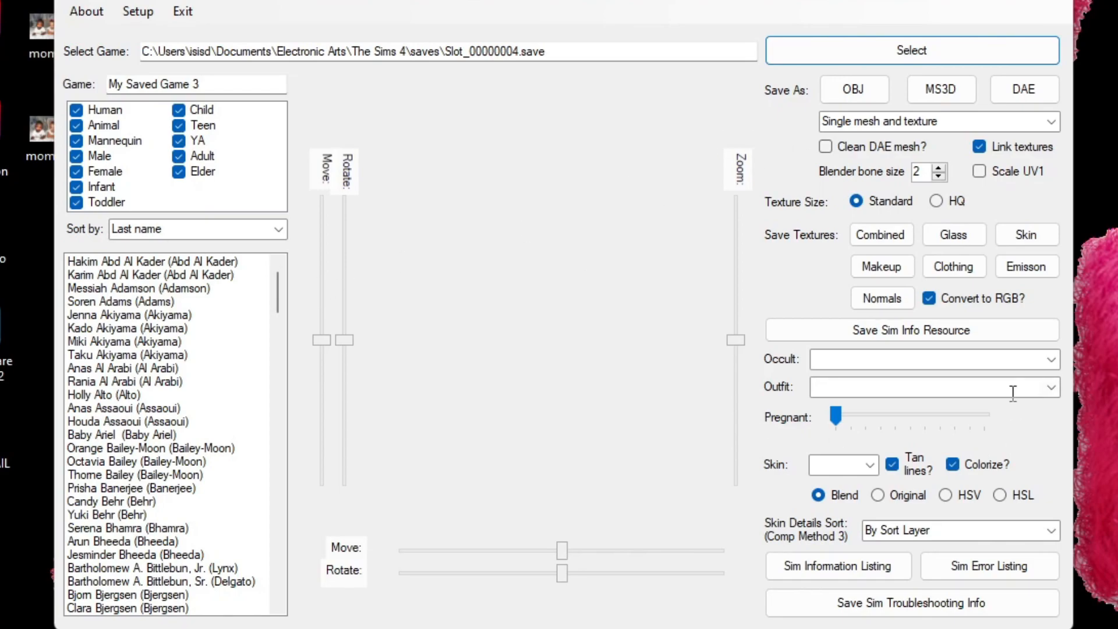
Sort the Sims by last name and select the Sim Alex Stone to load the model.
{"action": "left_click", "coordinate": [279, 230]}
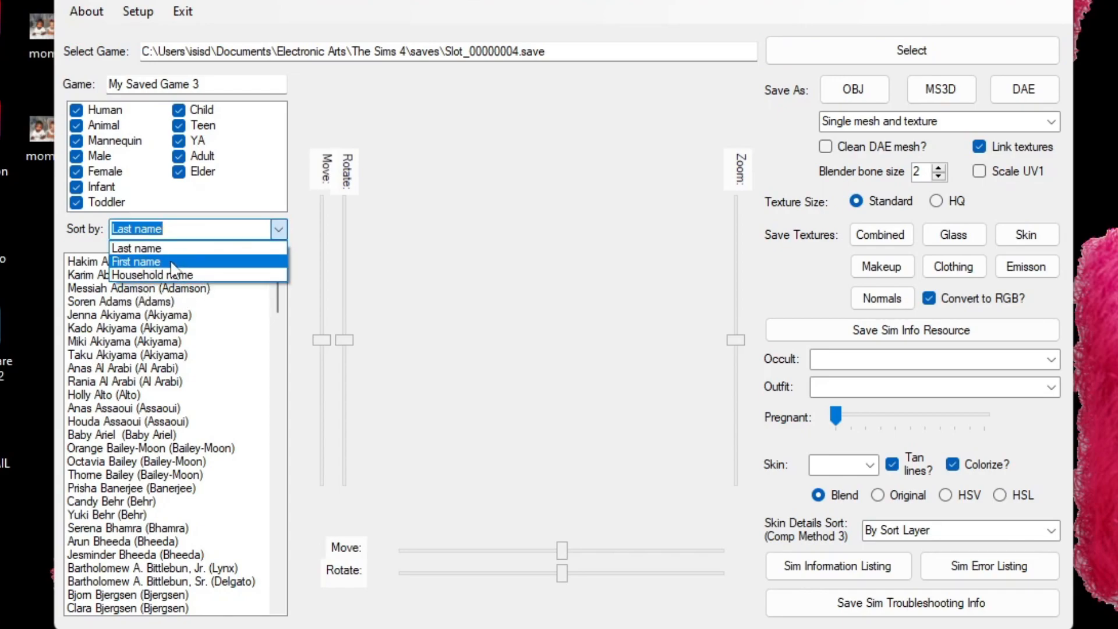
{"action": "left_click", "coordinate": [244, 249]}
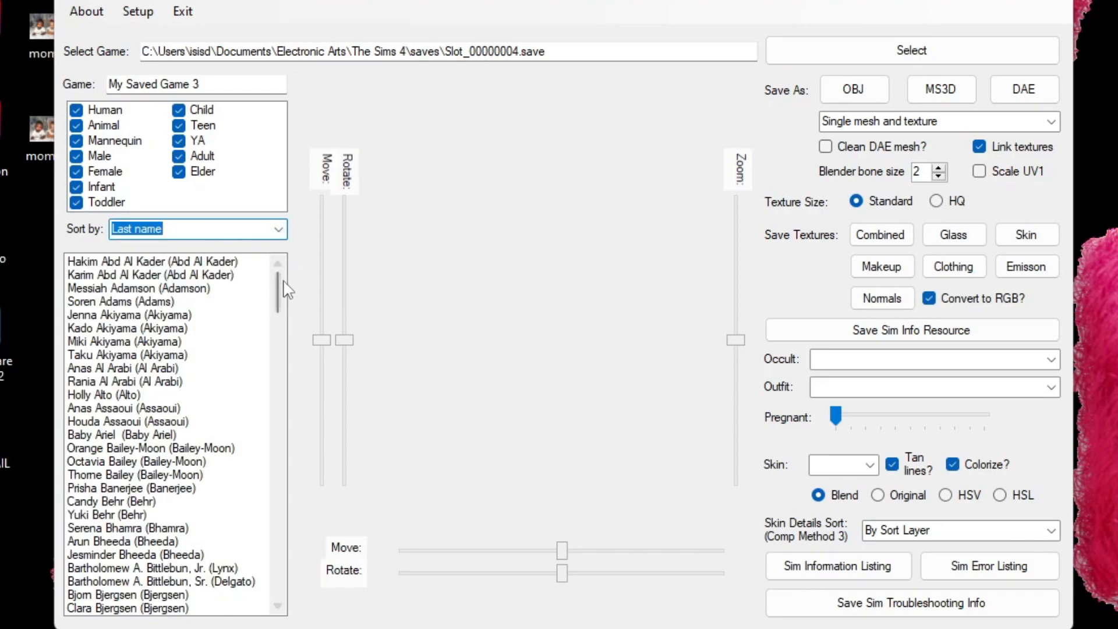
{"action": "left_click_drag", "start_coordinate": [282, 297], "coordinate": [314, 562]}
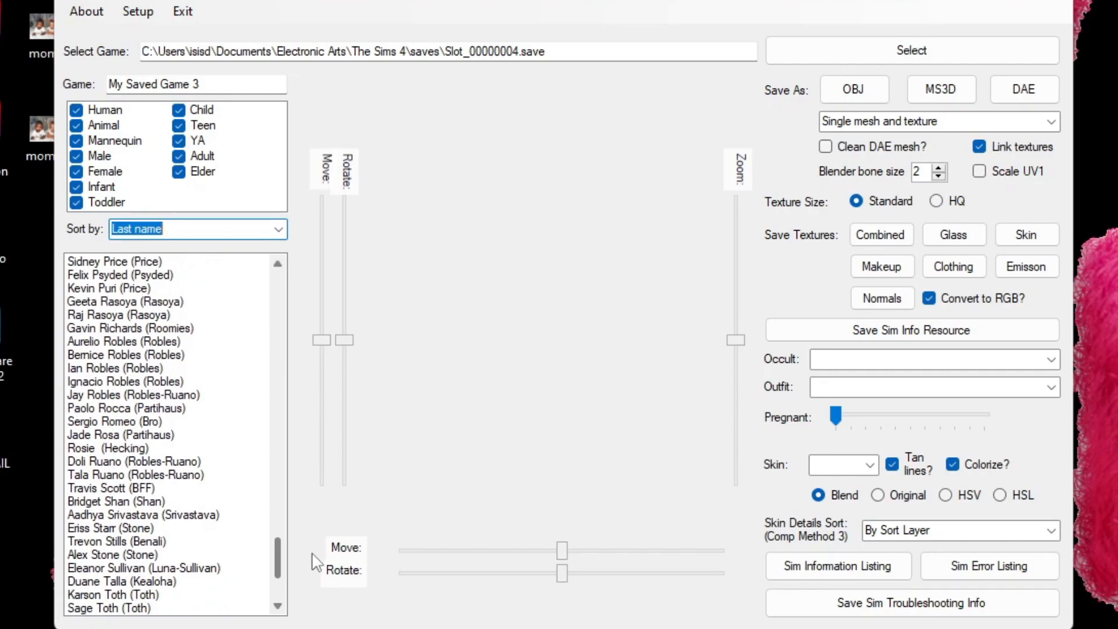
{"action": "left_click", "coordinate": [102, 557]}
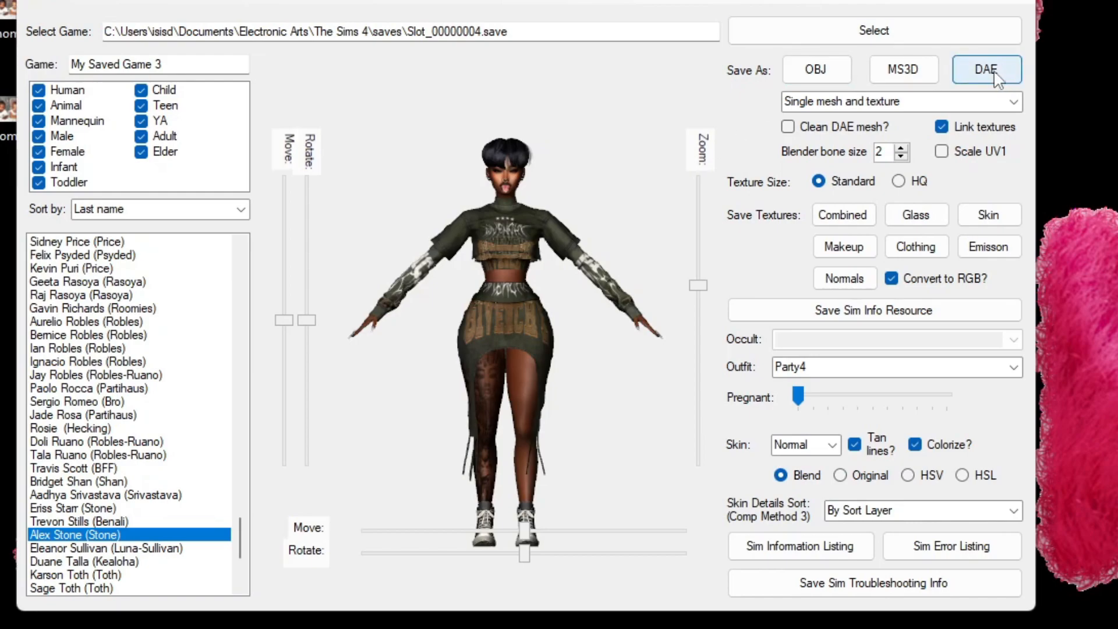
Export the Sim in DAE format as AlexStone to the sims folder inside blender stuff on the Desktop.
{"action": "left_click", "coordinate": [971, 76]}
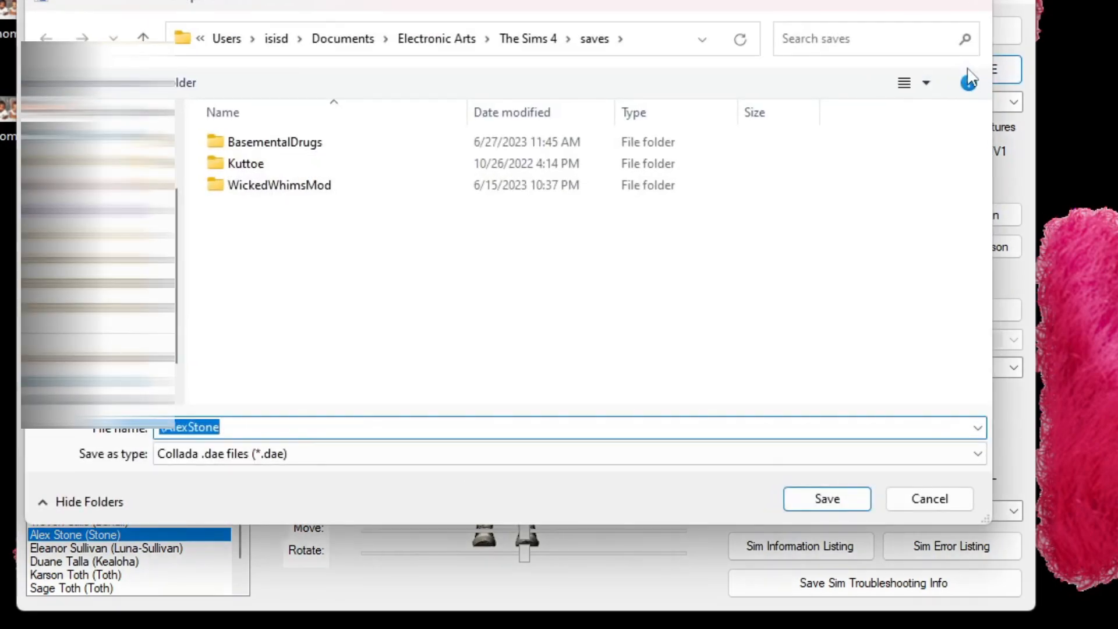
{"action": "scroll", "coordinate": [99, 245], "scroll_direction": "up", "scroll_amount": 5}
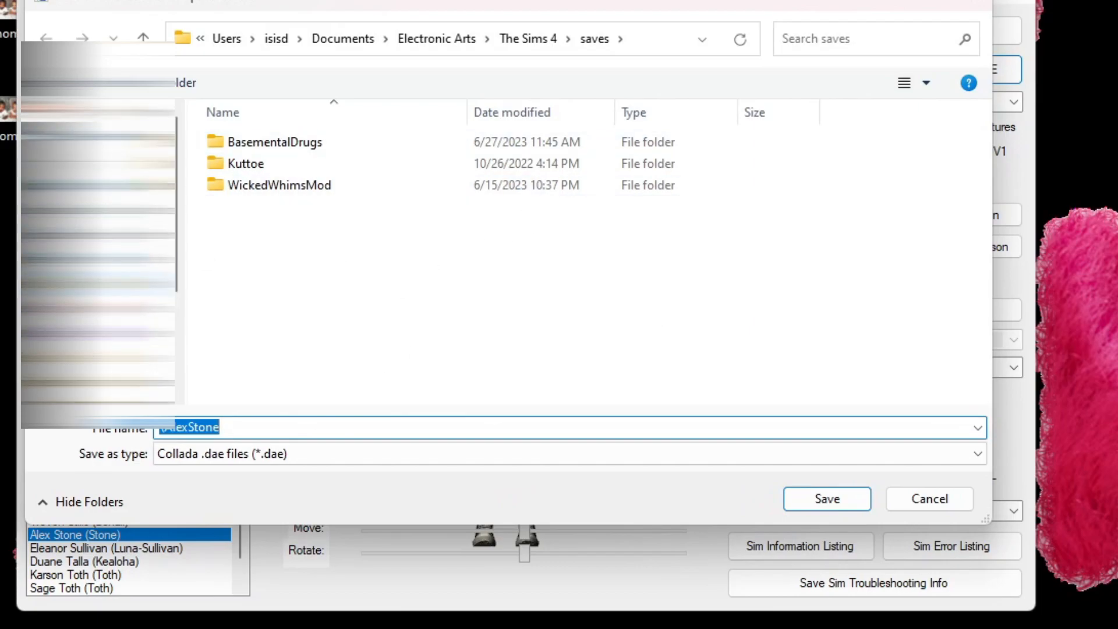
{"action": "left_click", "coordinate": [99, 184]}
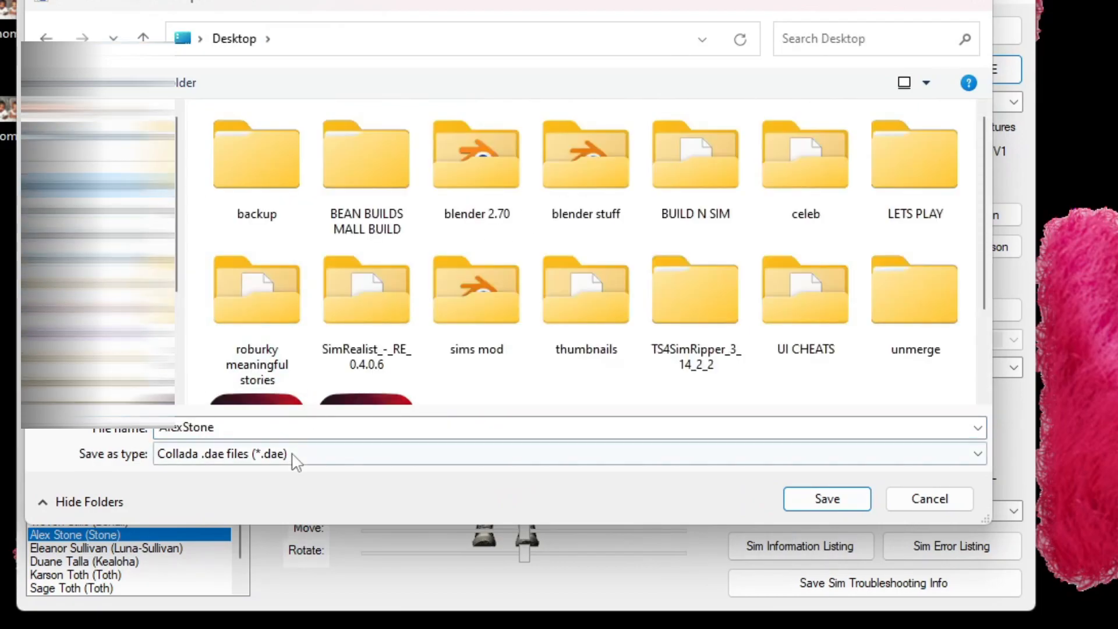
{"action": "left_click", "coordinate": [269, 423]}
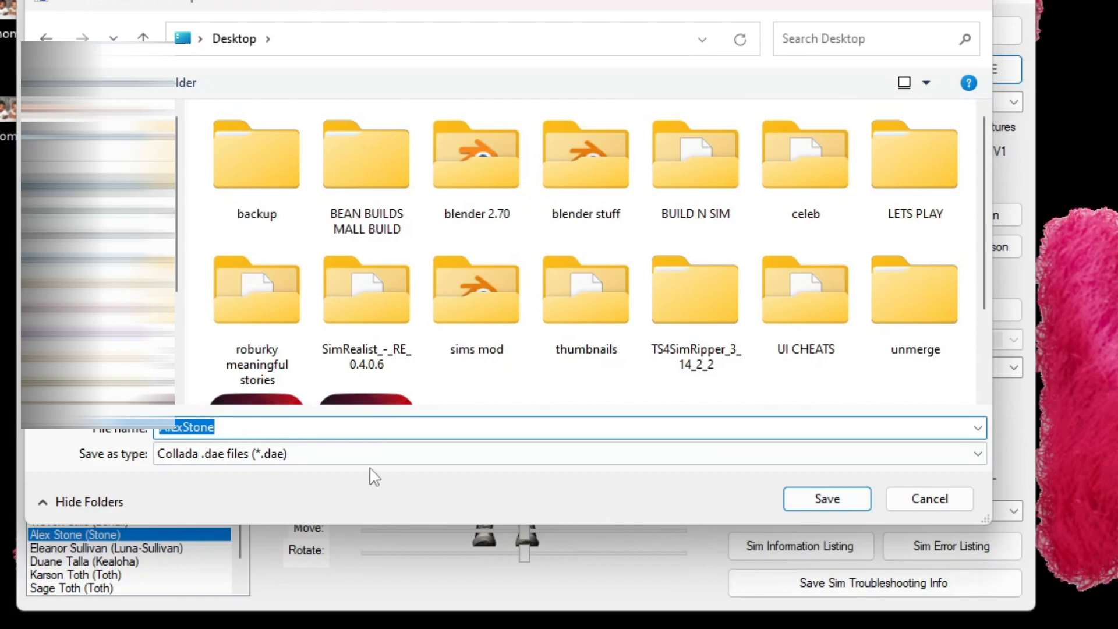
{"action": "double_click", "coordinate": [576, 178]}
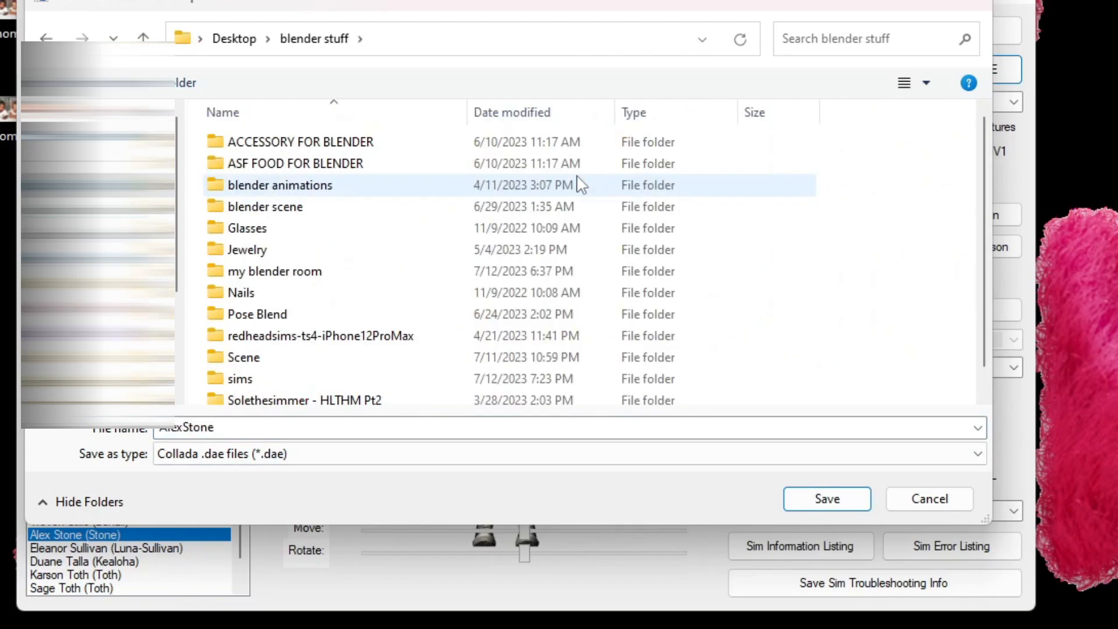
{"action": "double_click", "coordinate": [256, 379]}
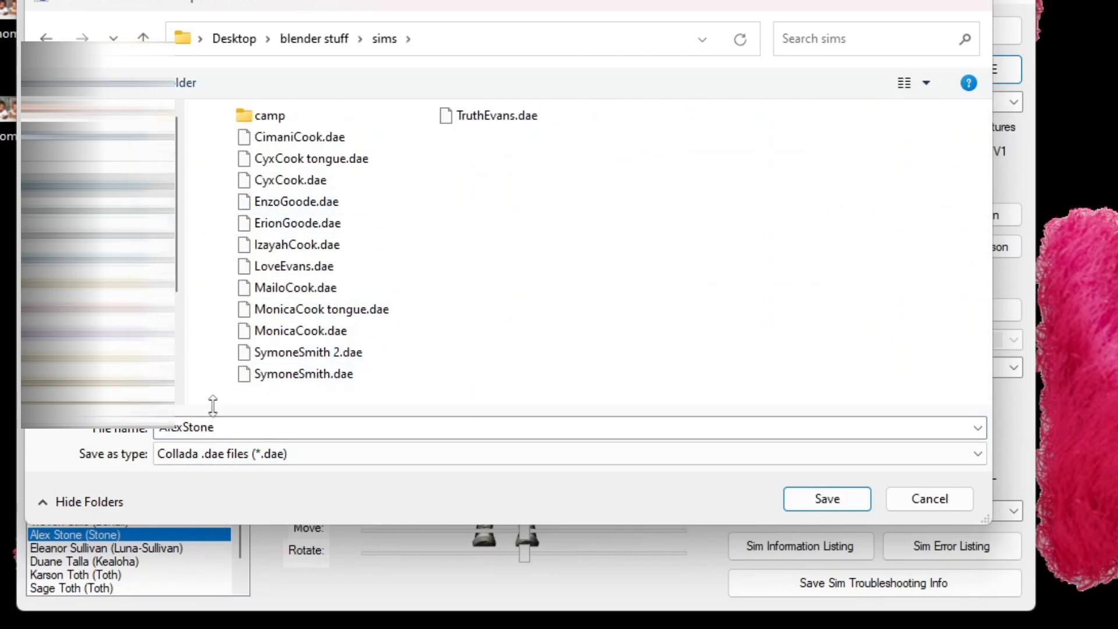
{"action": "left_click", "coordinate": [844, 511]}
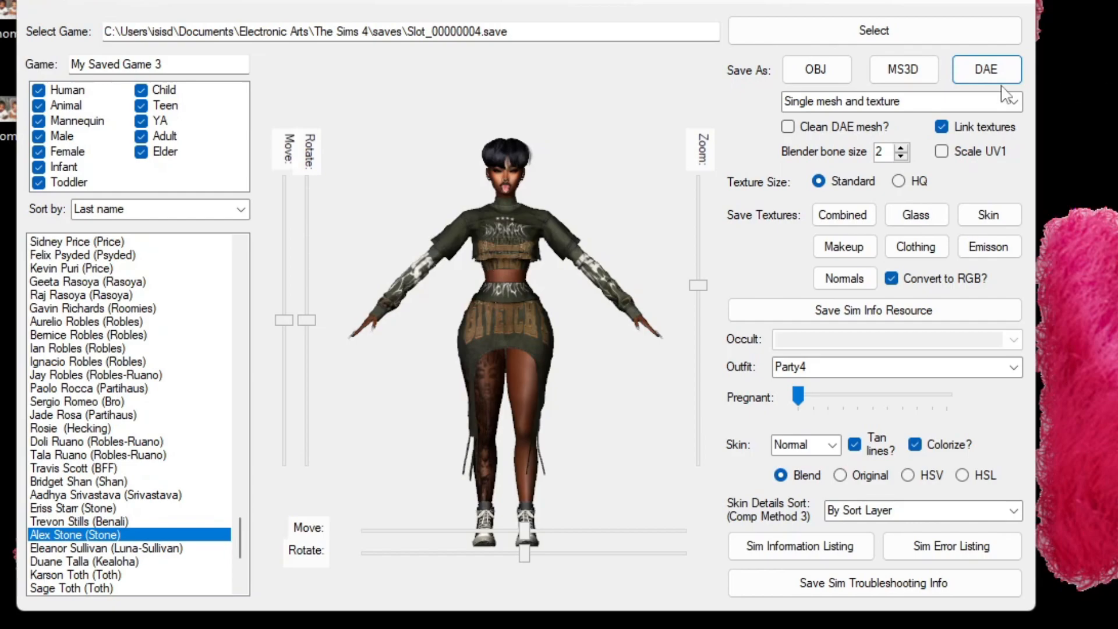
Review the outfit options of the loaded Sim and pick the Sim Eriss Starr in the Sim list.
{"action": "left_click", "coordinate": [1014, 367]}
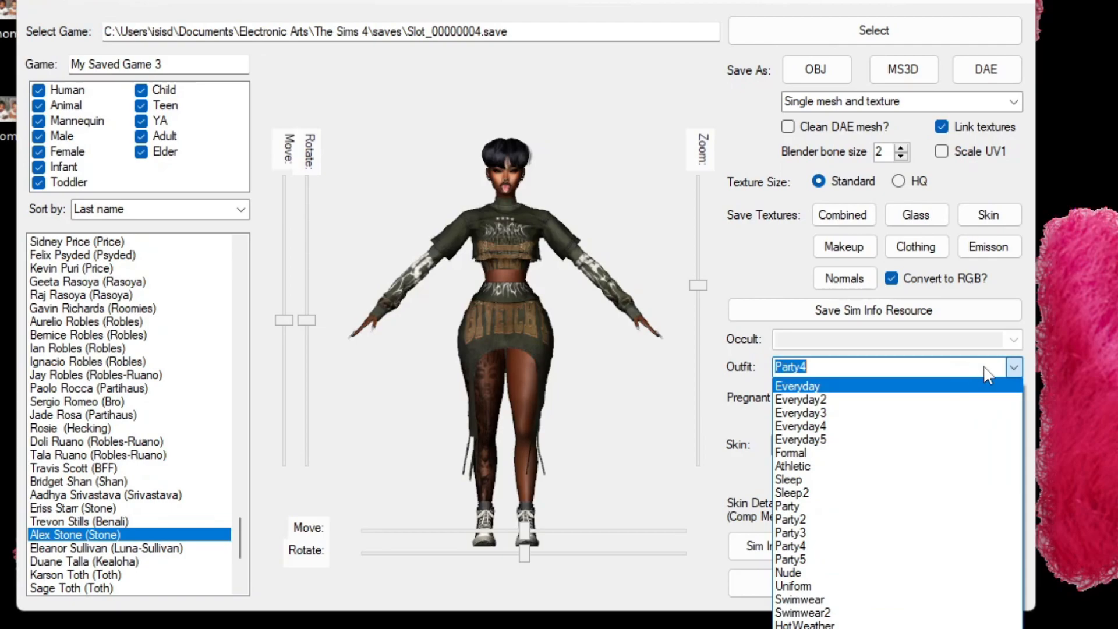
{"action": "left_click", "coordinate": [1014, 367]}
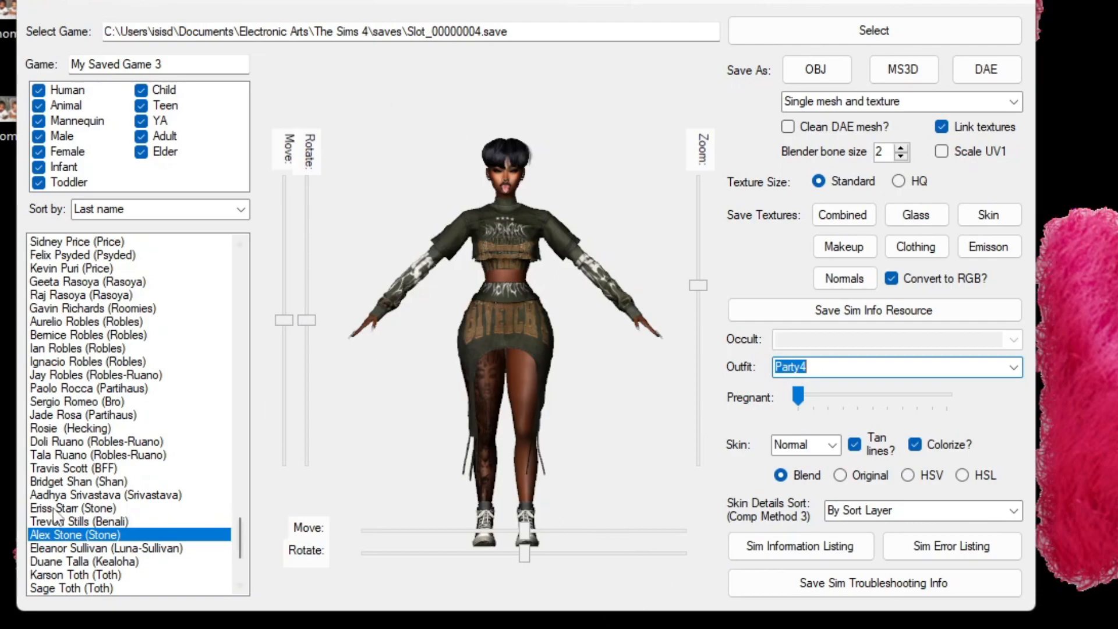
{"action": "left_click", "coordinate": [81, 508]}
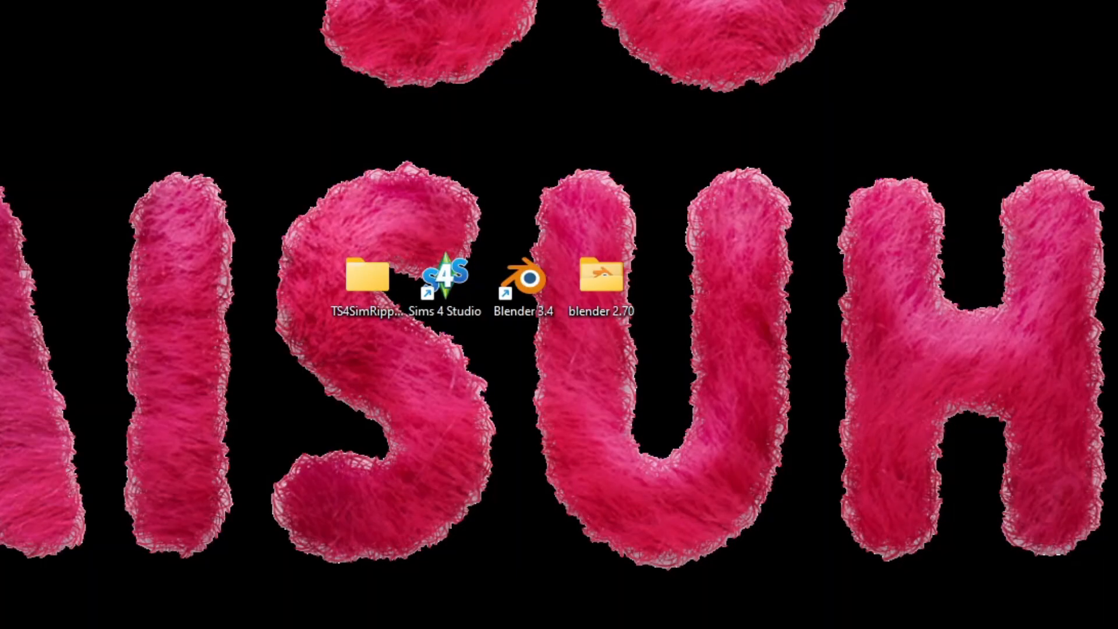
Switch to Sims 4 Studio and check the Blender path in its settings.
{"action": "double_click", "coordinate": [446, 281]}
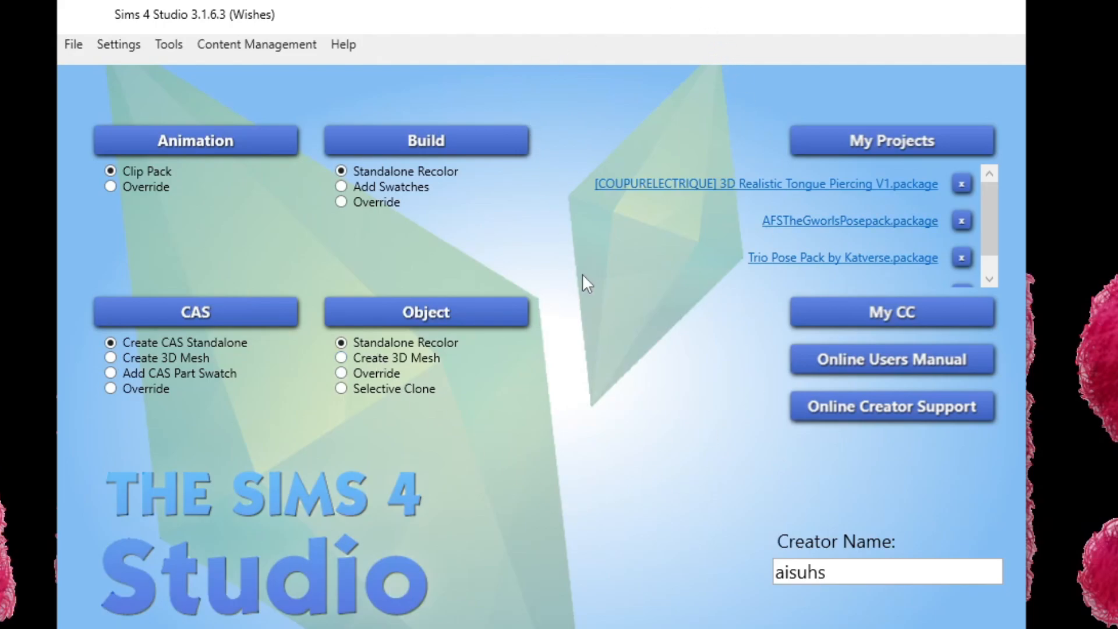
{"action": "left_click", "coordinate": [117, 44]}
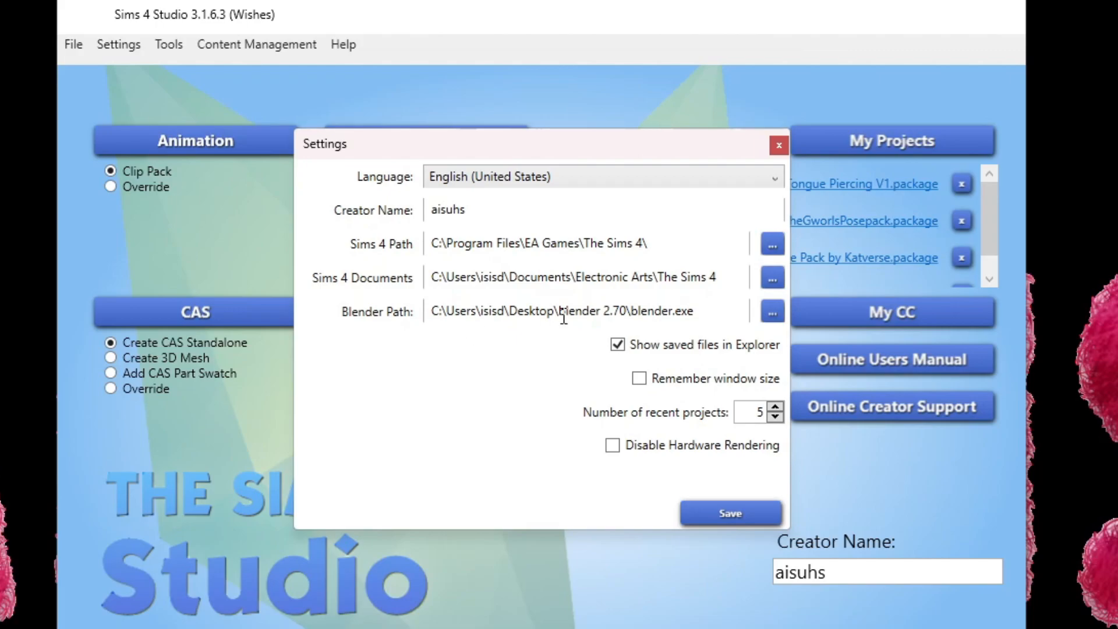
{"action": "left_click", "coordinate": [779, 147]}
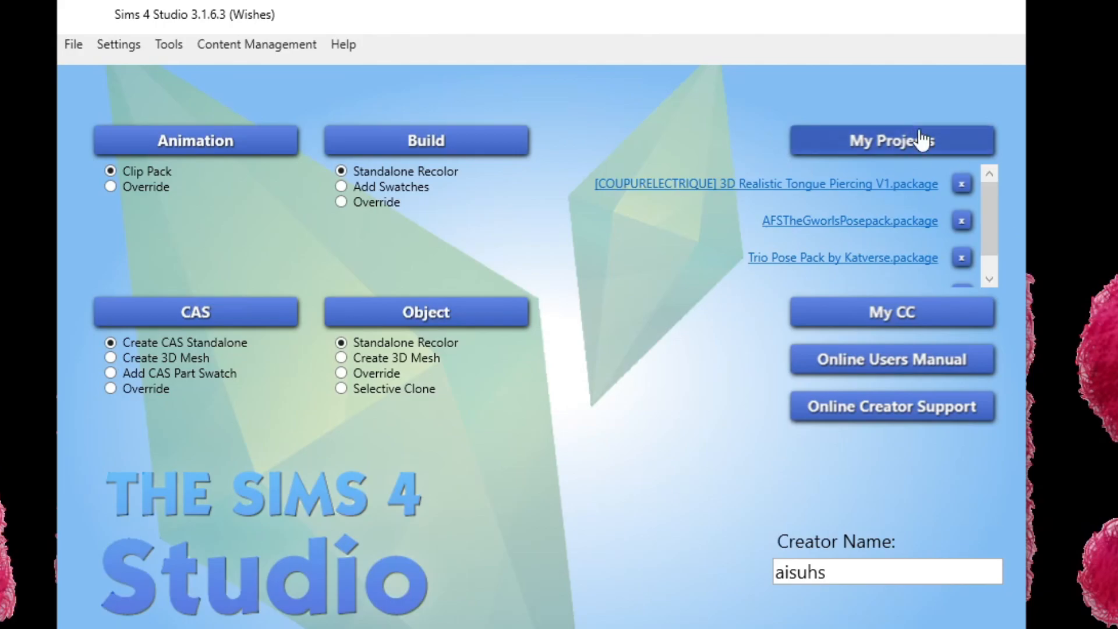
Open the project AFSTheGworlsPosepack.package from The Sims 4 Mods folder.
{"action": "left_click", "coordinate": [879, 150]}
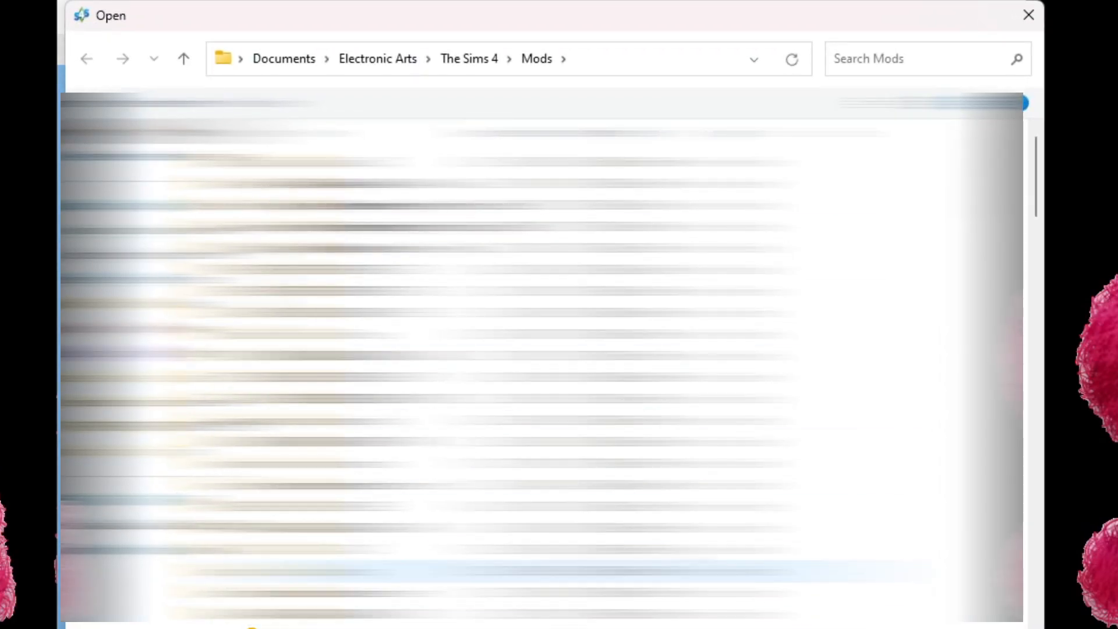
{"action": "scroll", "coordinate": [542, 527], "scroll_direction": "down", "scroll_amount": 10}
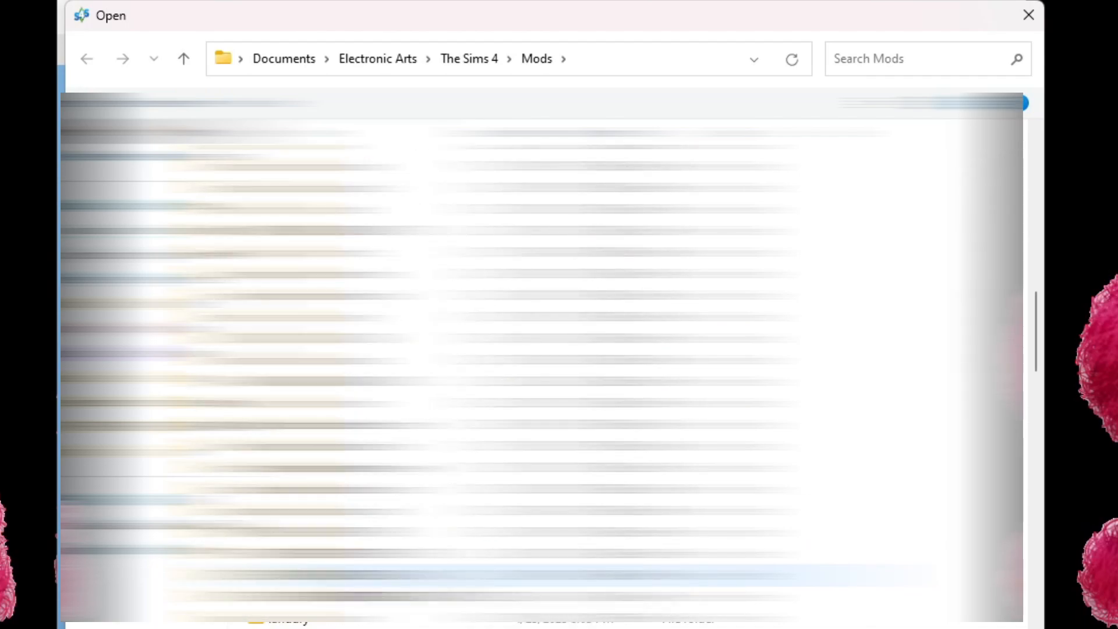
{"action": "scroll", "coordinate": [542, 355], "scroll_direction": "down", "scroll_amount": 4}
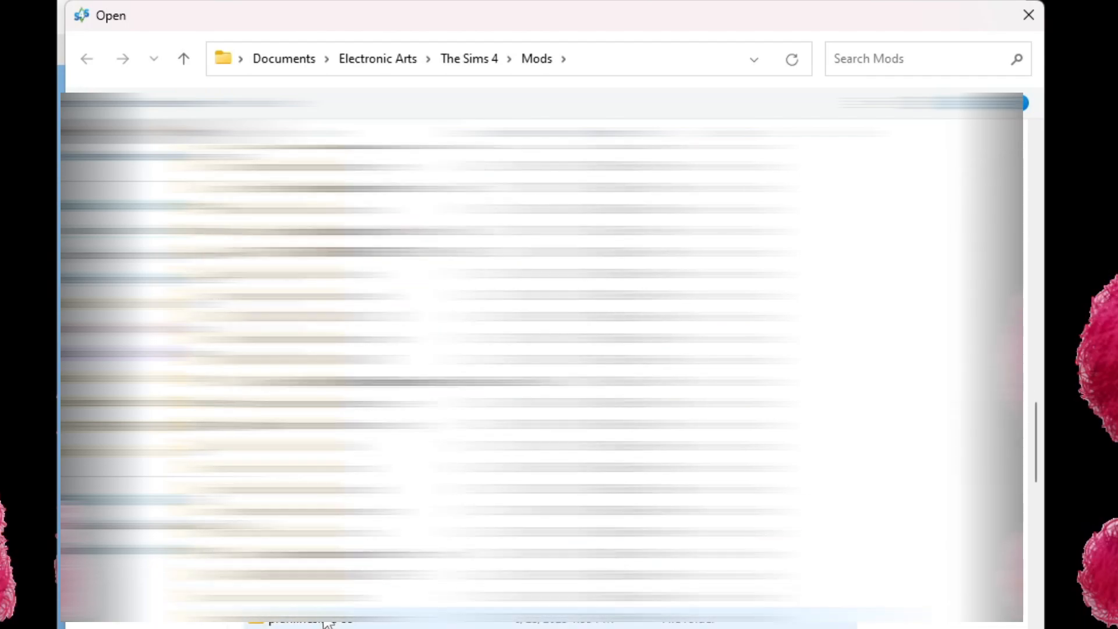
{"action": "double_click", "coordinate": [302, 597]}
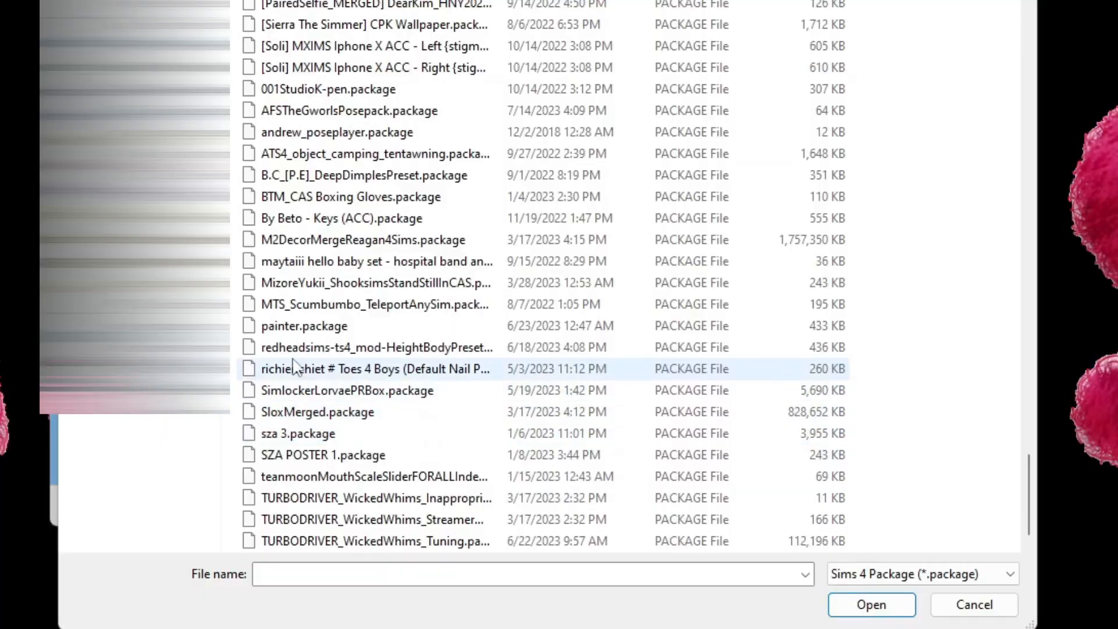
{"action": "left_click", "coordinate": [392, 111]}
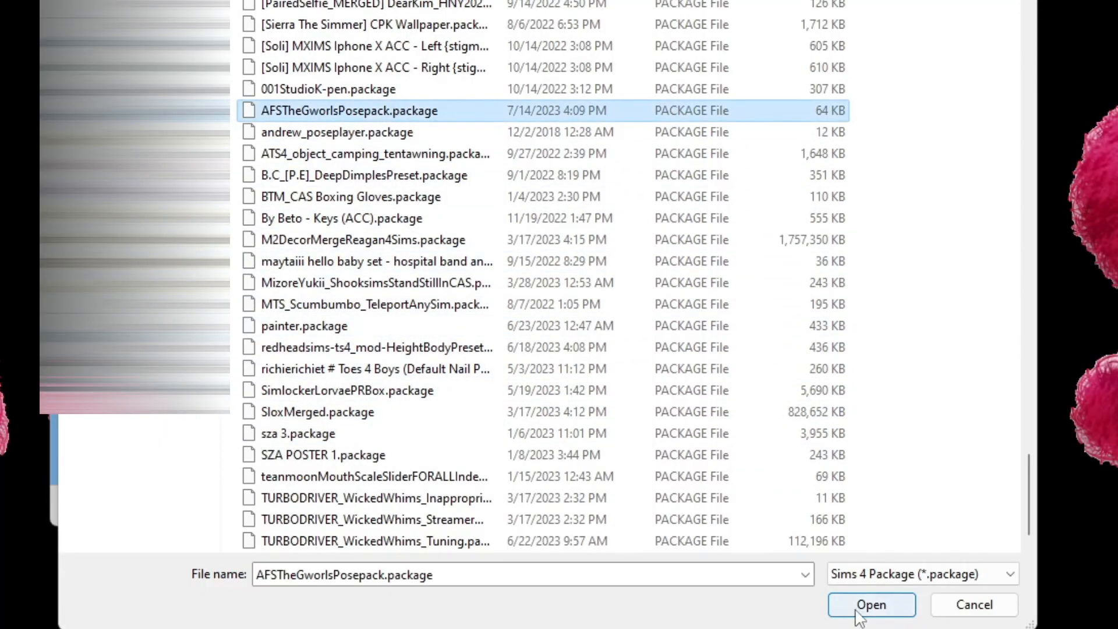
{"action": "left_click", "coordinate": [872, 604]}
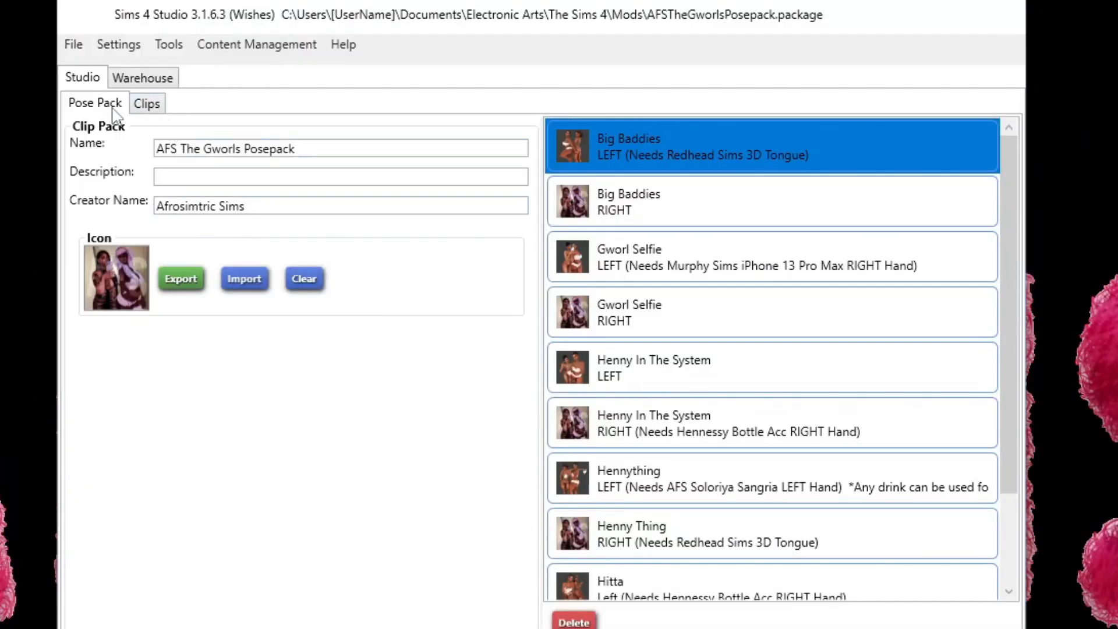
Export the first clip, Big Baddies LEFT, with the Adult Female rig and select the second clip.
{"action": "left_click", "coordinate": [154, 107]}
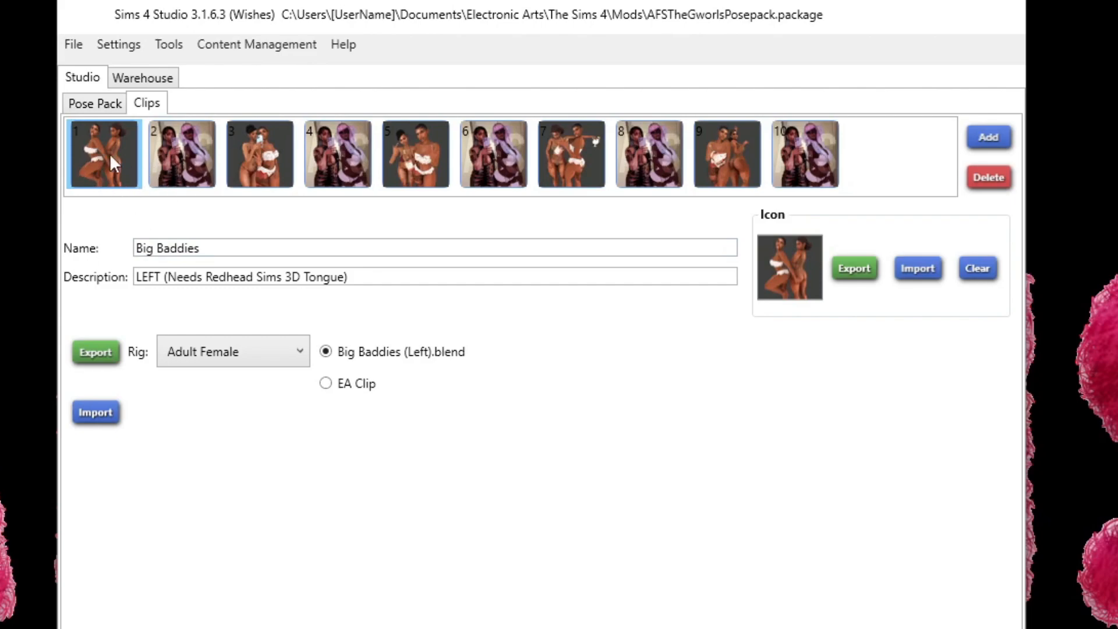
{"action": "left_click", "coordinate": [217, 362]}
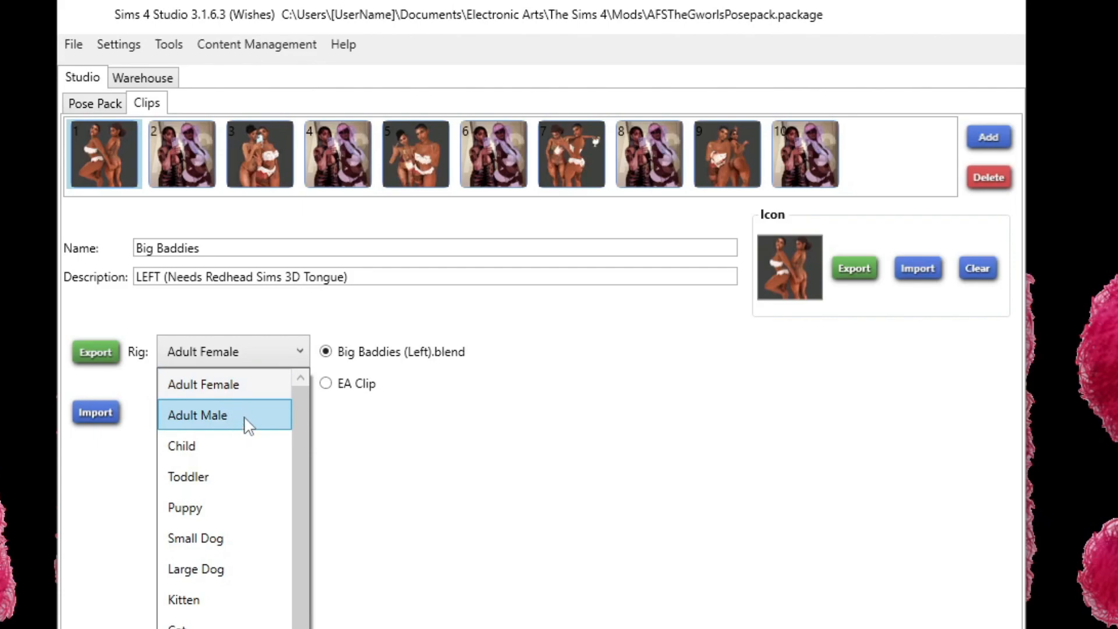
{"action": "left_click", "coordinate": [429, 485]}
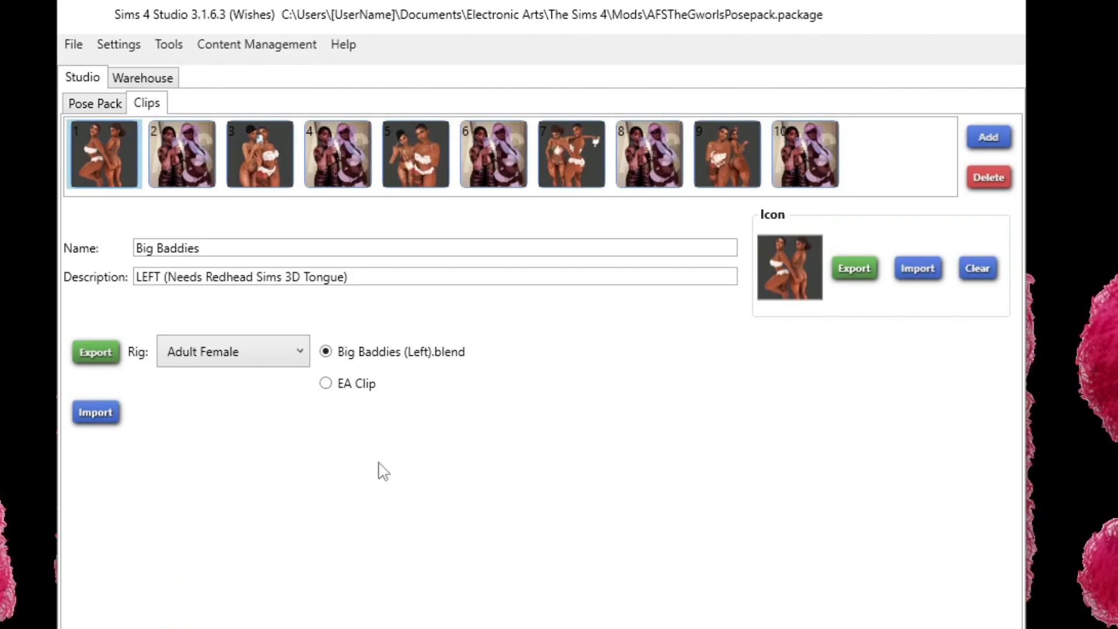
{"action": "left_click", "coordinate": [96, 352]}
{"action": "left_click", "coordinate": [137, 206]}
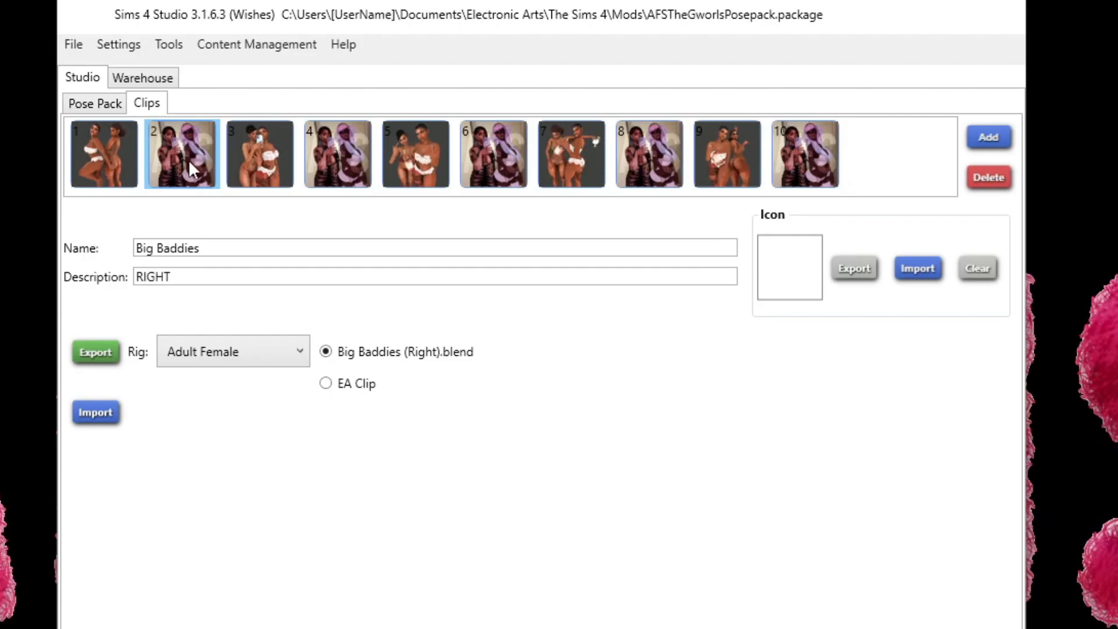
Export the second clip, Big Baddies RIGHT, with the Adult Female rig and clear Sims 4 Studio off the screen.
{"action": "left_click", "coordinate": [93, 353]}
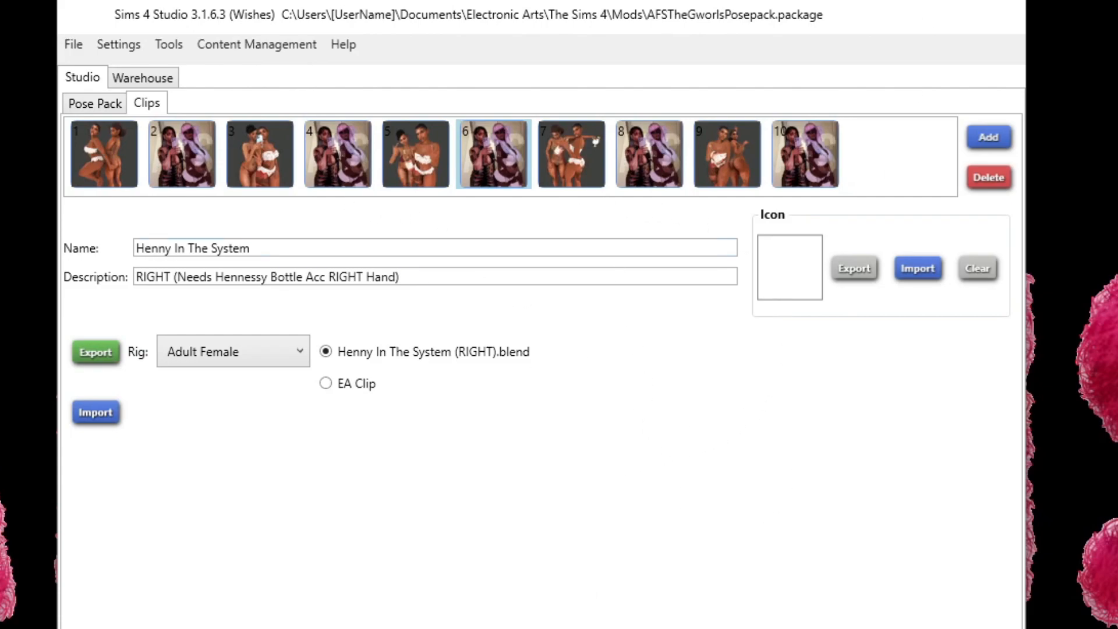
{"action": "left_click", "coordinate": [917, 5]}
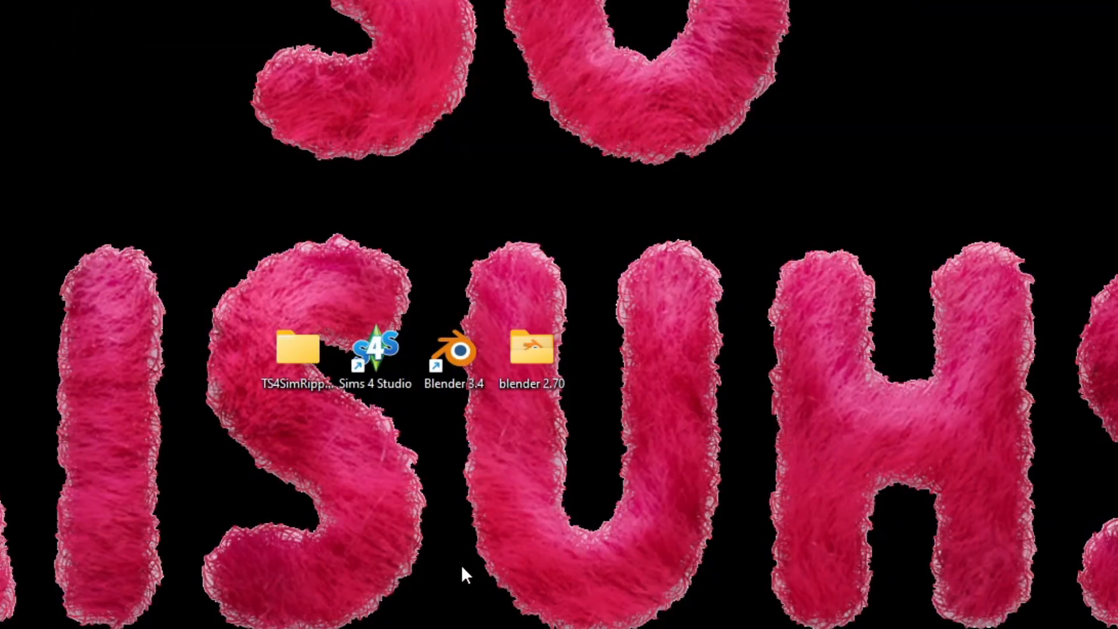
Start Blender 3.4 and delete the default cube from the new scene.
{"action": "double_click", "coordinate": [458, 369]}
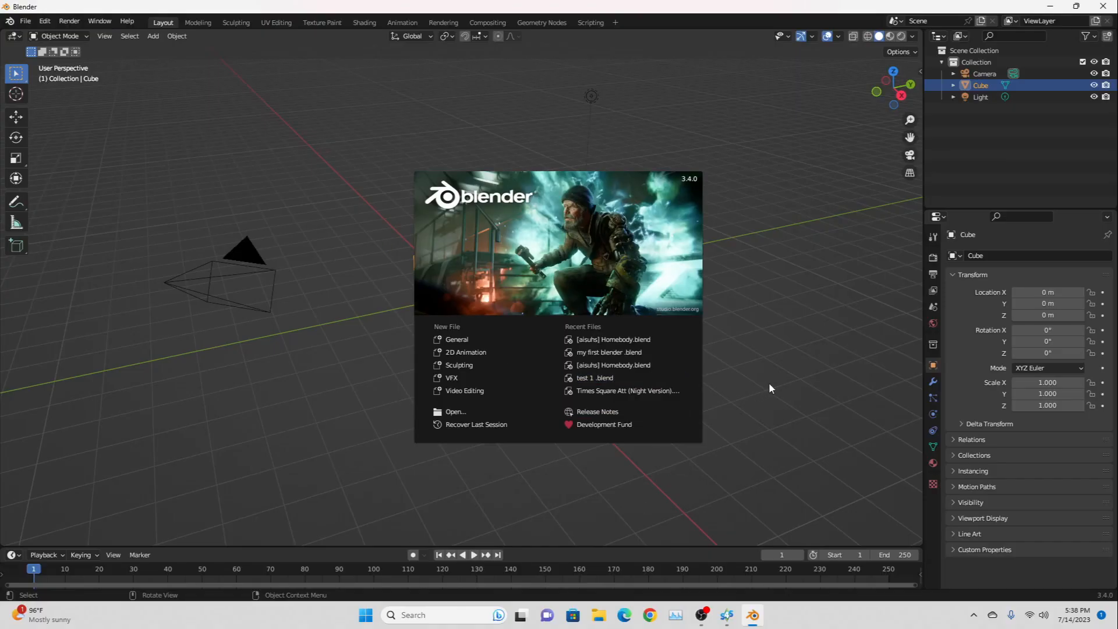
{"action": "left_click", "coordinate": [766, 390]}
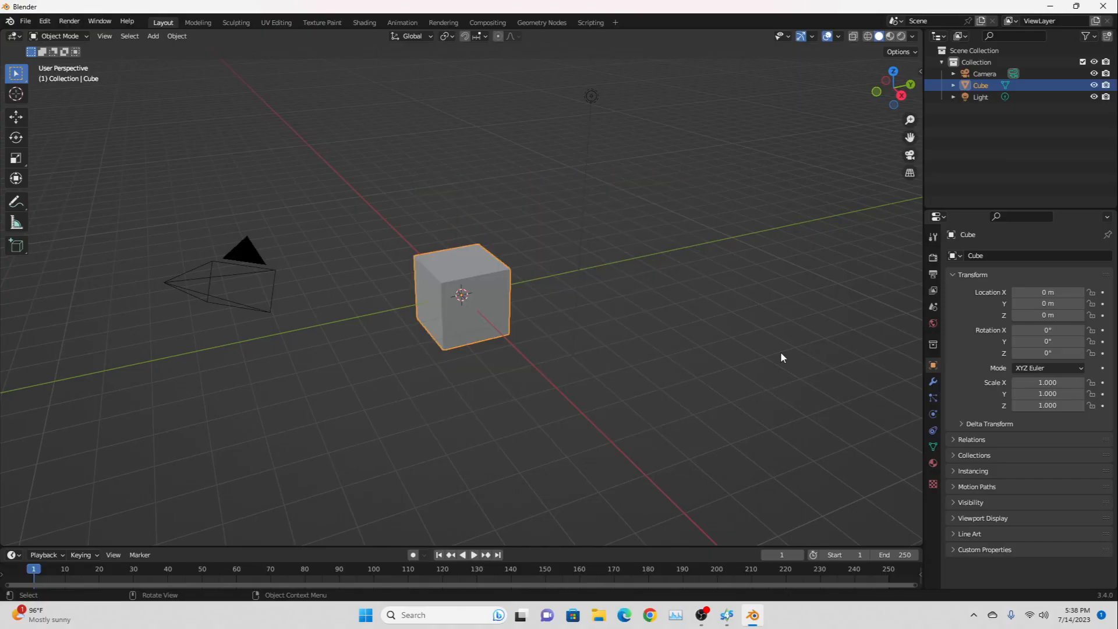
{"action": "right_click", "coordinate": [447, 311]}
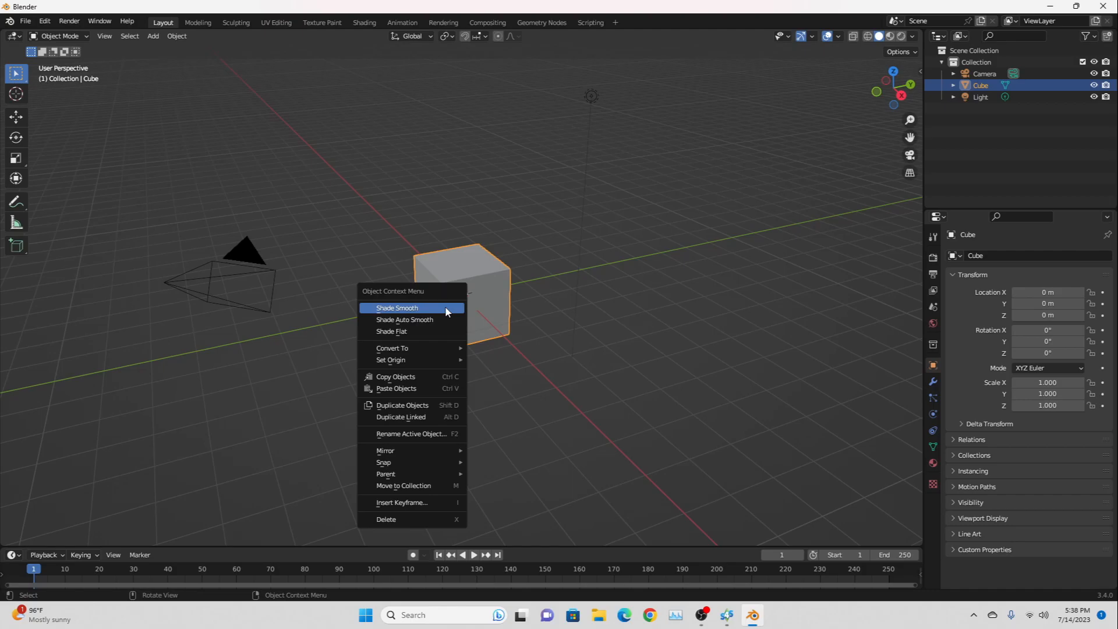
{"action": "right_click", "coordinate": [977, 95]}
{"action": "right_click", "coordinate": [459, 336]}
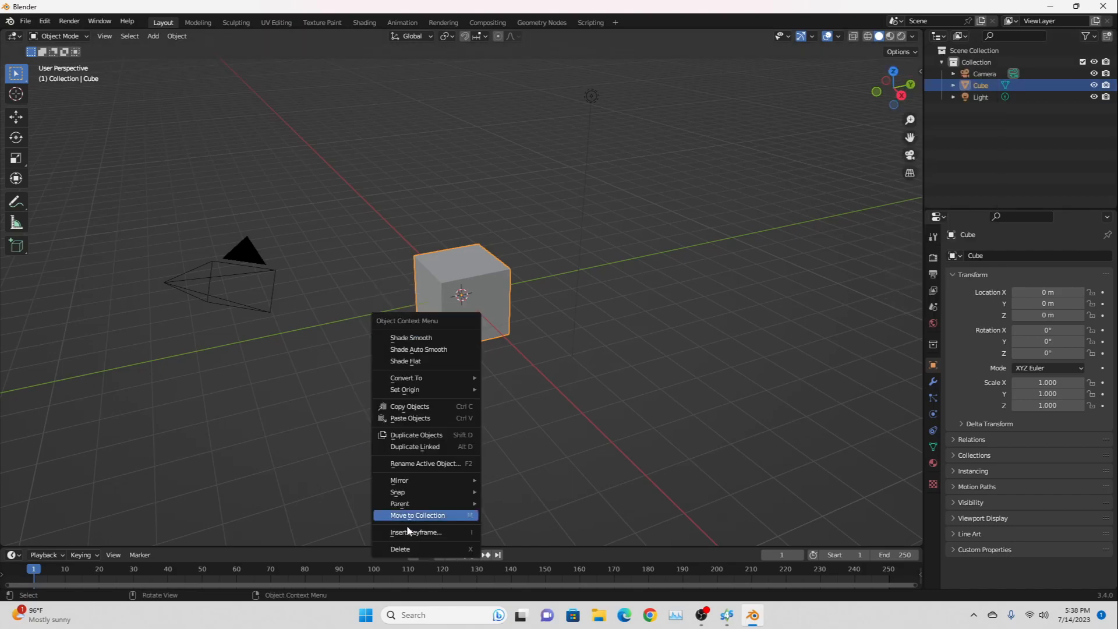
{"action": "left_click", "coordinate": [416, 549]}
{"action": "scroll", "coordinate": [484, 298], "scroll_direction": "up", "scroll_amount": 5}
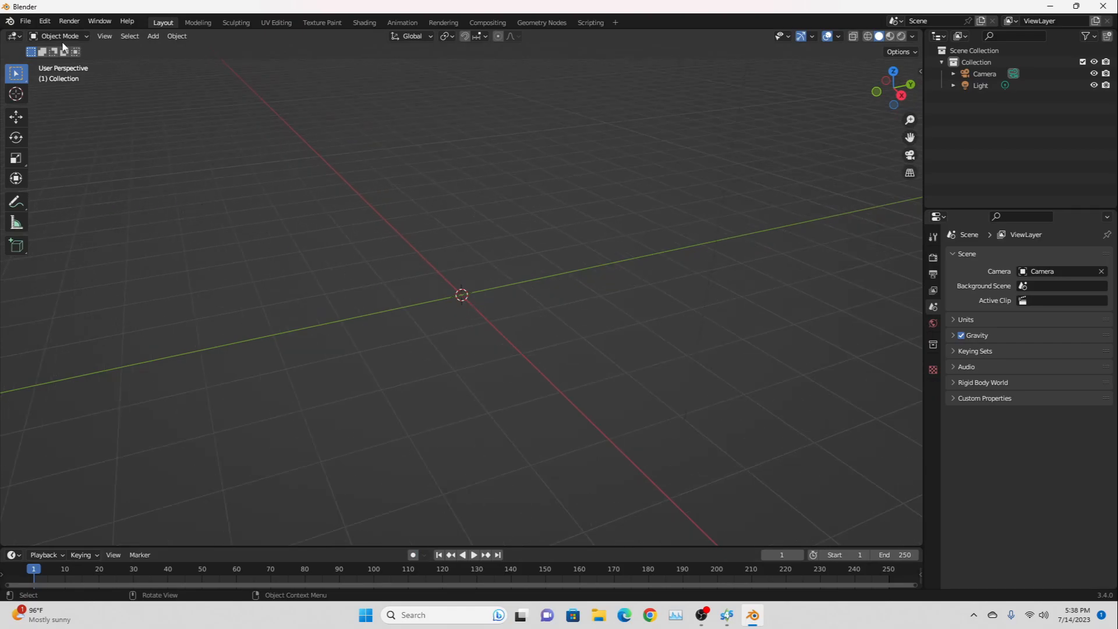
Import the Collada model AlexStone.dae from the sims folder inside blender stuff on the Desktop.
{"action": "left_click", "coordinate": [26, 22]}
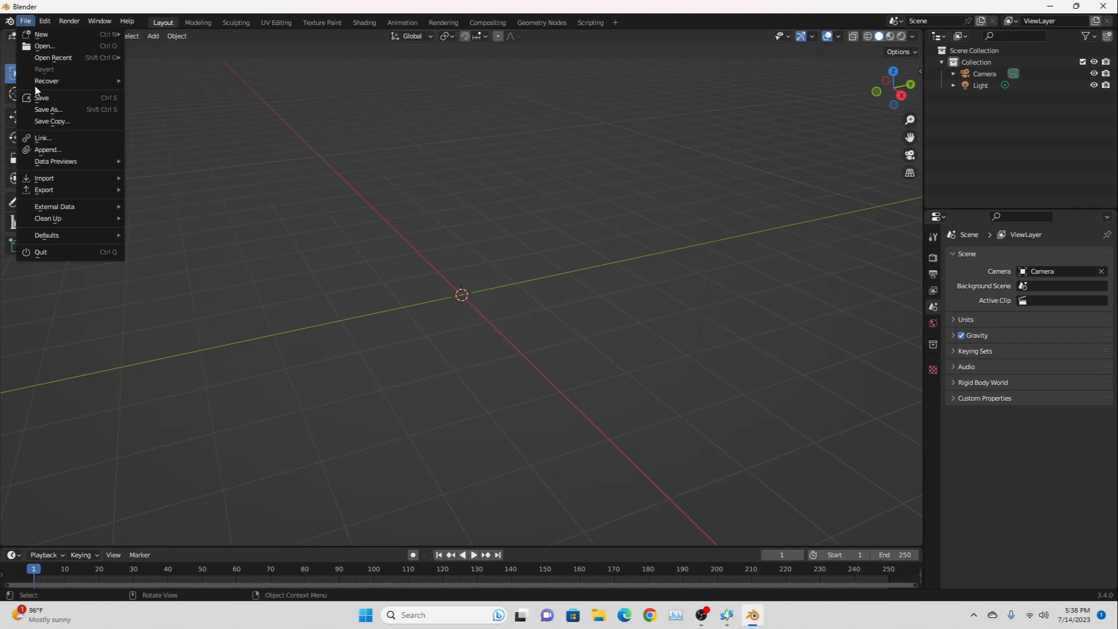
{"action": "mouse_move", "coordinate": [44, 178]}
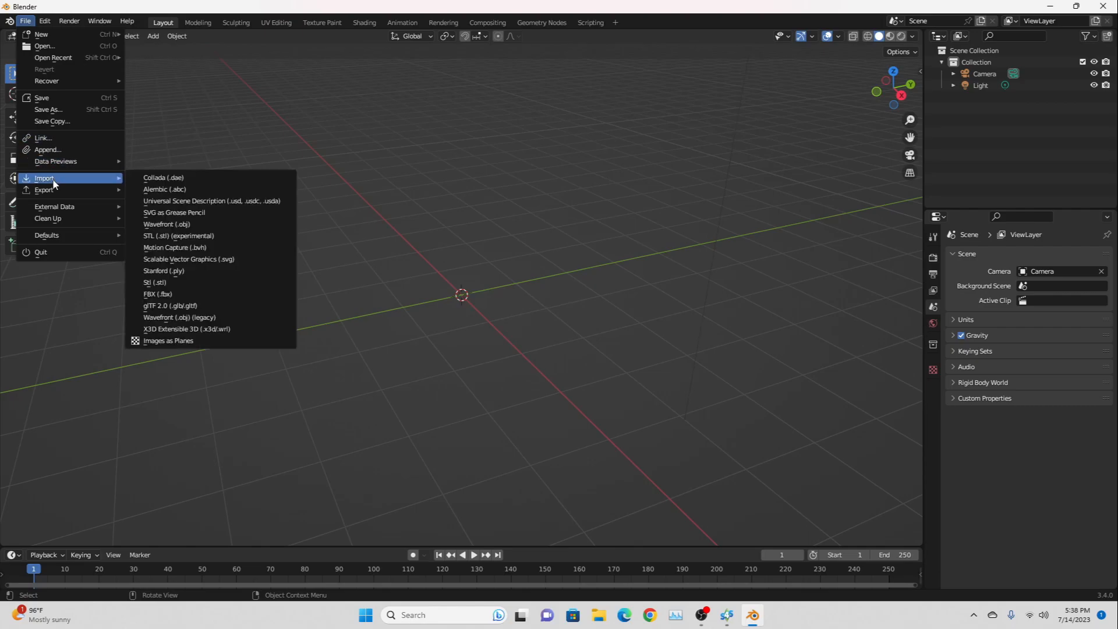
{"action": "left_click", "coordinate": [176, 178]}
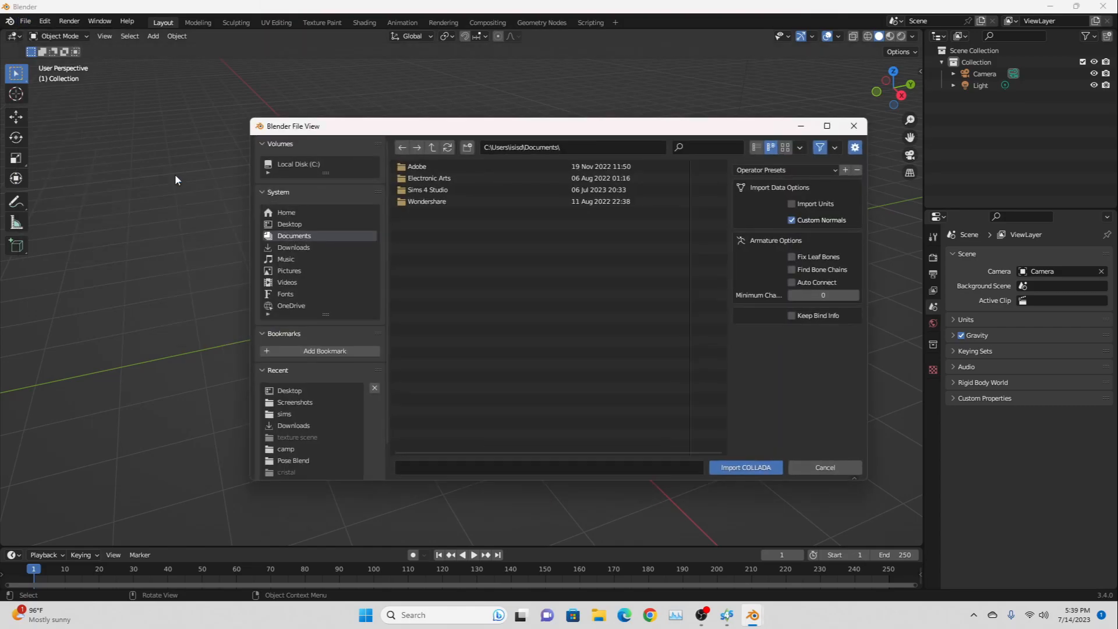
{"action": "left_click", "coordinate": [290, 225]}
{"action": "double_click", "coordinate": [438, 201]}
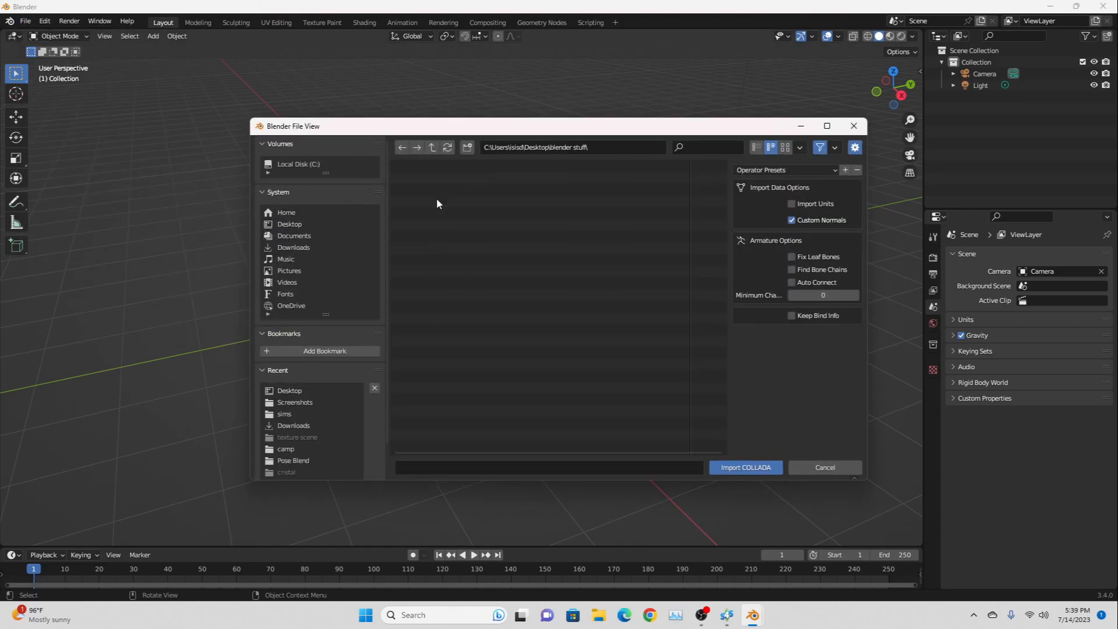
{"action": "double_click", "coordinate": [410, 295]}
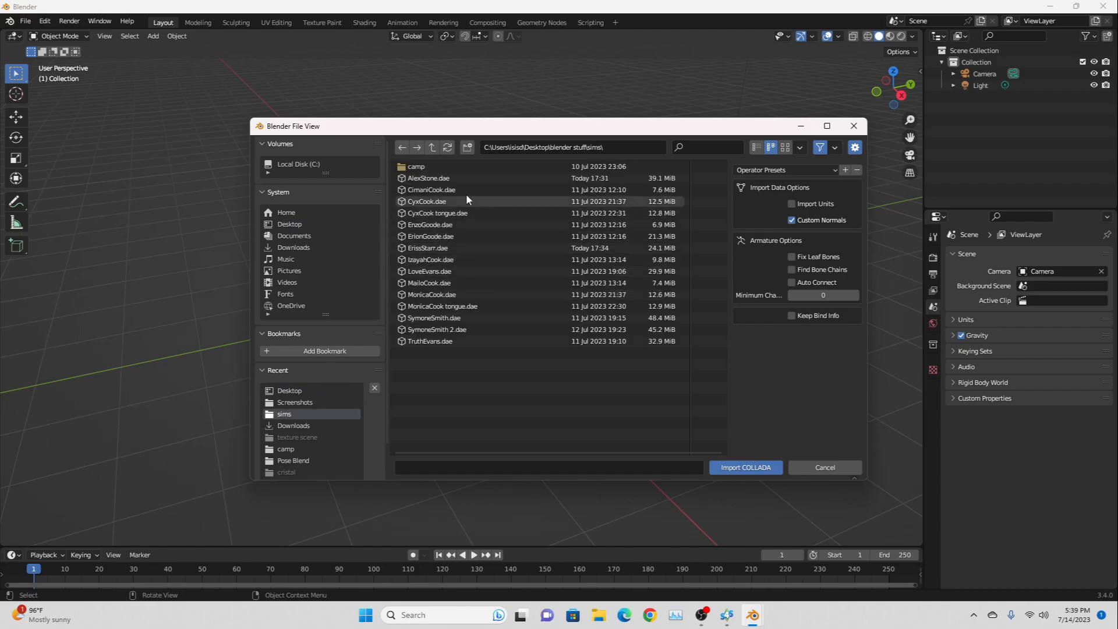
{"action": "left_click", "coordinate": [437, 179]}
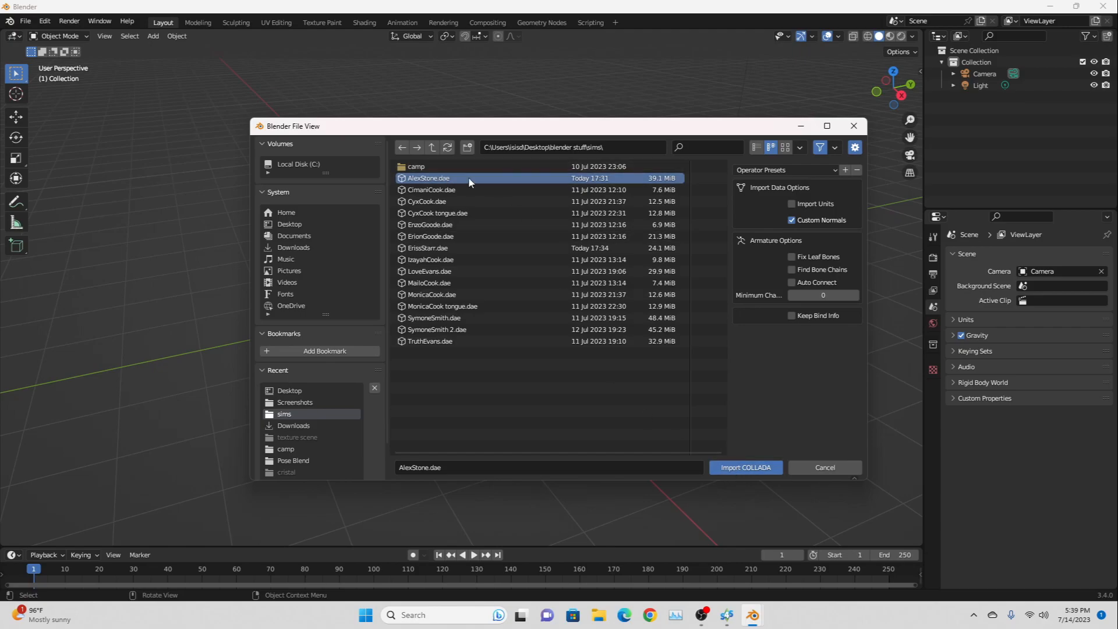
{"action": "left_click", "coordinate": [751, 466]}
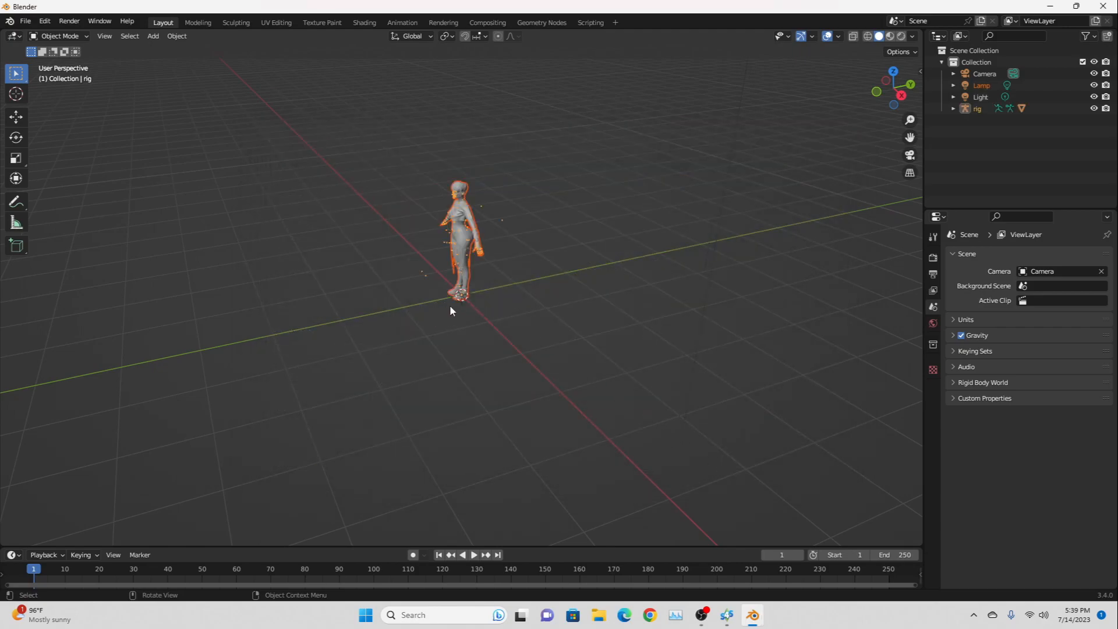
Show the imported Sim from the front in Material Preview shading.
{"action": "middle_click_drag", "start_coordinate": [449, 307], "coordinate": [605, 279]}
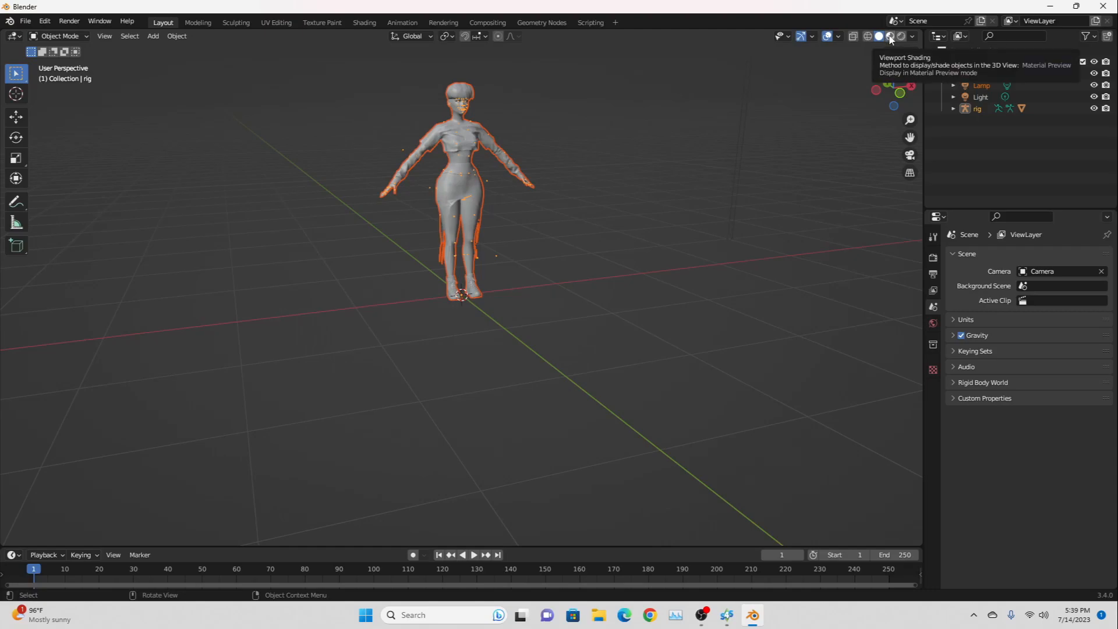
{"action": "left_click", "coordinate": [890, 38]}
{"action": "middle_click_drag", "start_coordinate": [623, 274], "coordinate": [581, 269]}
{"action": "scroll", "coordinate": [637, 274], "scroll_direction": "up", "scroll_amount": 3}
Examine the textured Sim's outfit, back, hair and face from several angles and distances.
{"action": "mouse_move", "coordinate": [542, 200]}
{"action": "middle_mouse_down", "text": "shift"}
{"action": "mouse_move", "coordinate": [637, 274]}
{"action": "mouse_move", "coordinate": [739, 275]}
{"action": "mouse_move", "coordinate": [274, 281]}
{"action": "mouse_move", "coordinate": [764, 285]}
{"action": "mouse_move", "coordinate": [132, 297]}
{"action": "mouse_move", "coordinate": [838, 292]}
{"action": "middle_mouse_up", "text": "shift"}
{"action": "scroll", "coordinate": [571, 282], "scroll_direction": "down", "scroll_amount": 5}
{"action": "scroll", "coordinate": [570, 282], "scroll_direction": "up", "scroll_amount": 6}
{"action": "scroll", "coordinate": [576, 281], "scroll_direction": "down", "scroll_amount": 5}
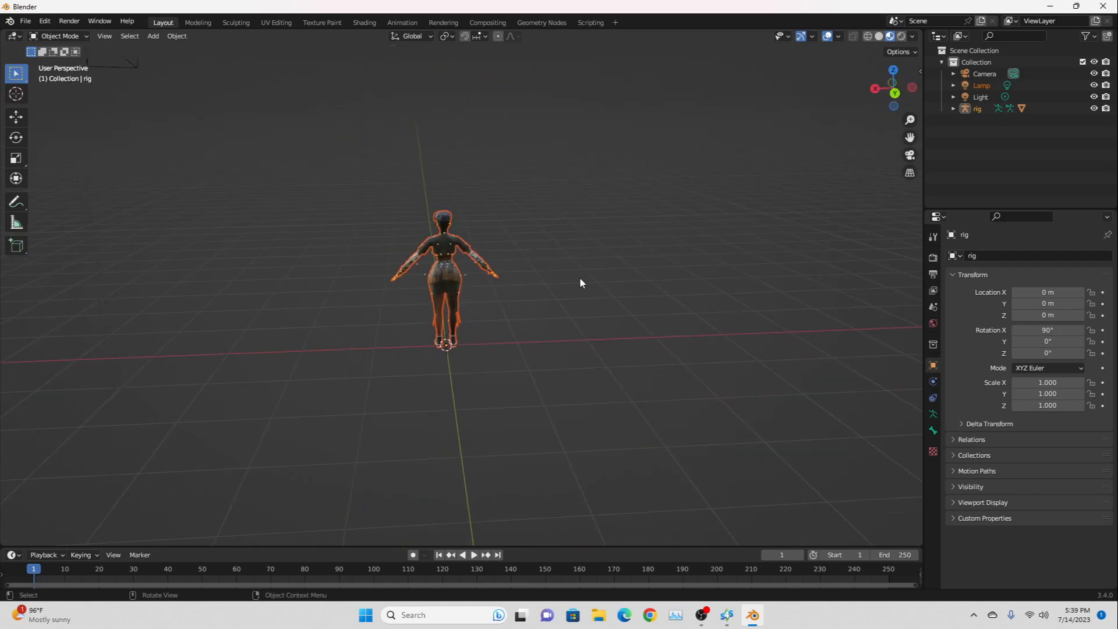
{"action": "scroll", "coordinate": [579, 282], "scroll_direction": "up", "scroll_amount": 5}
{"action": "middle_click_drag", "start_coordinate": [569, 285], "coordinate": [849, 192]}
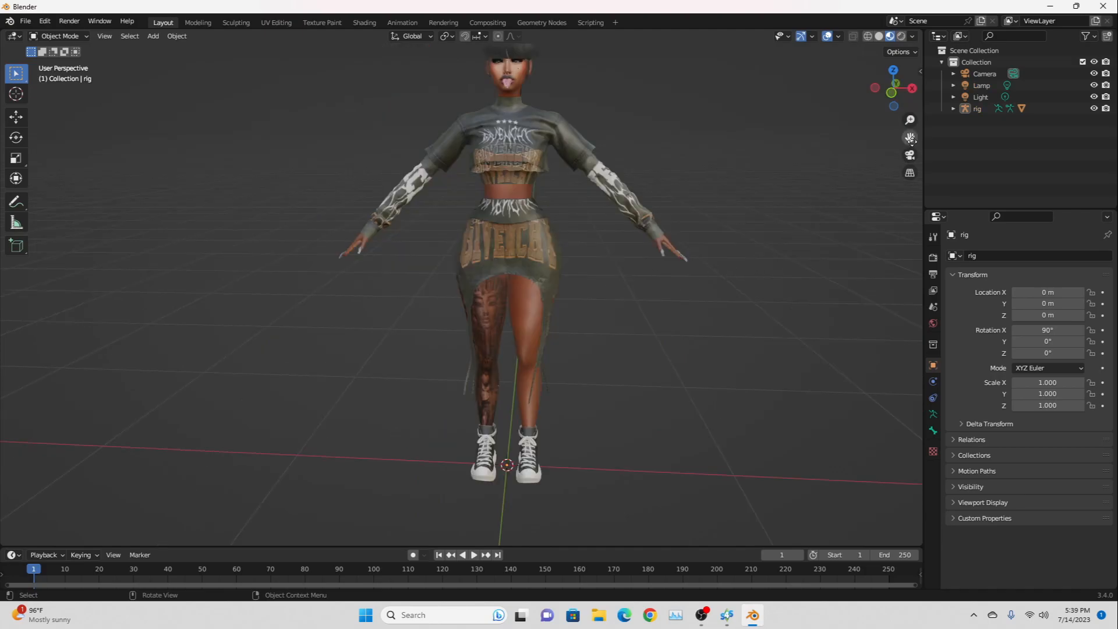
{"action": "left_click_drag", "start_coordinate": [910, 138], "coordinate": [940, 174]}
{"action": "middle_click_drag", "start_coordinate": [575, 274], "coordinate": [432, 274]}
{"action": "scroll", "coordinate": [558, 270], "scroll_direction": "down", "scroll_amount": 4}
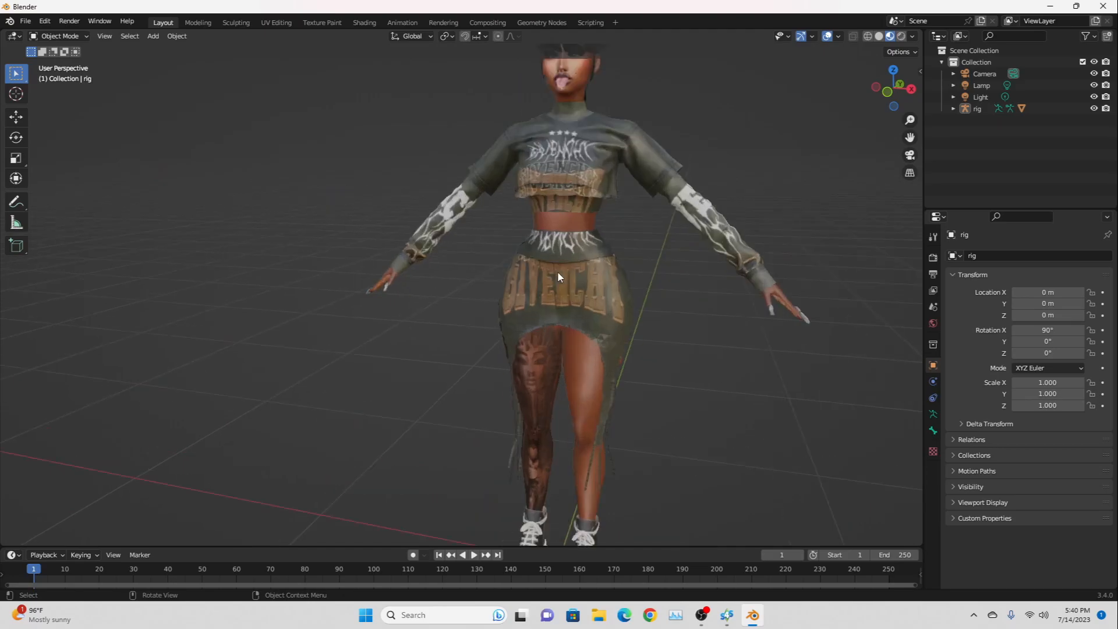
{"action": "middle_click_drag", "start_coordinate": [560, 275], "coordinate": [790, 198]}
{"action": "scroll", "coordinate": [549, 343], "scroll_direction": "up", "scroll_amount": 5}
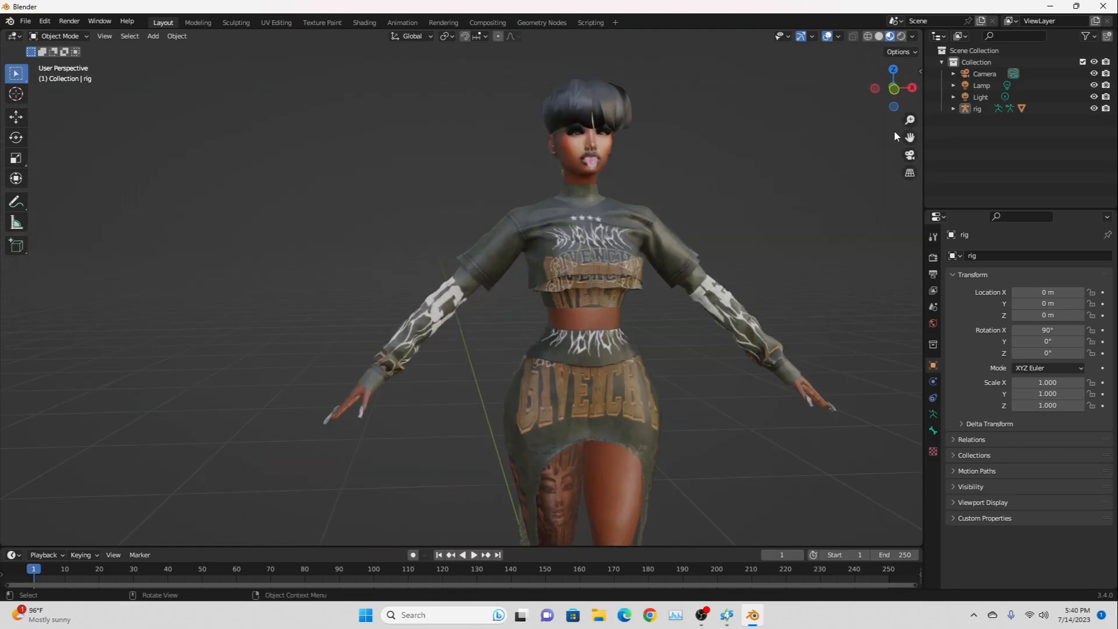
{"action": "scroll", "coordinate": [573, 229], "scroll_direction": "up", "scroll_amount": 4}
{"action": "middle_click_drag", "start_coordinate": [563, 231], "coordinate": [589, 237]}
{"action": "scroll", "coordinate": [589, 233], "scroll_direction": "down", "scroll_amount": 4}
{"action": "scroll", "coordinate": [521, 252], "scroll_direction": "up", "scroll_amount": 3}
{"action": "scroll", "coordinate": [522, 249], "scroll_direction": "down", "scroll_amount": 6}
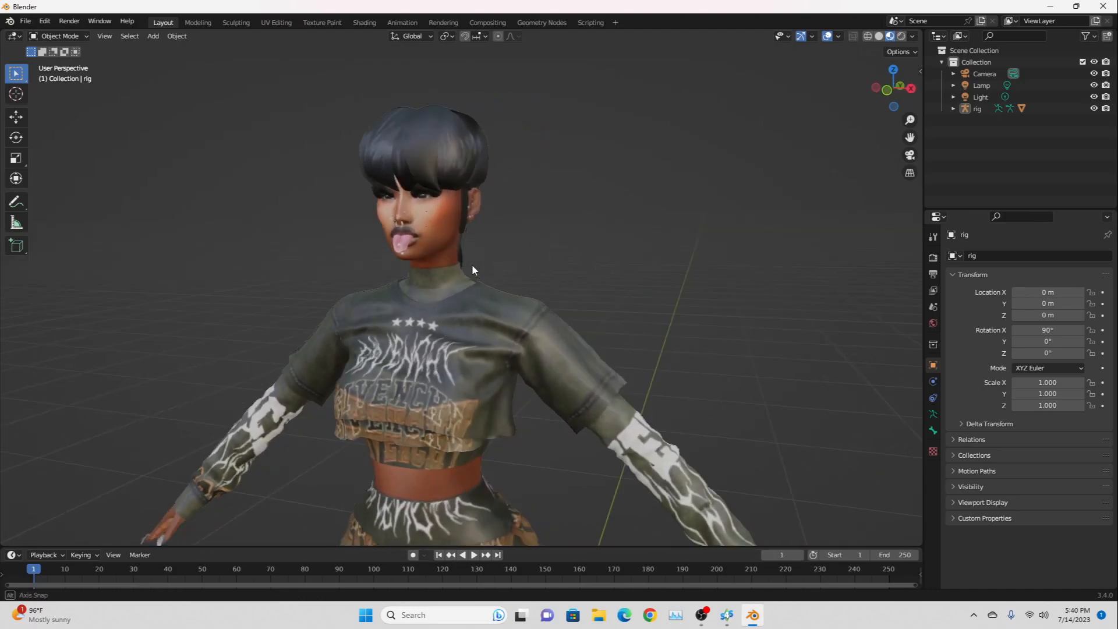
{"action": "mouse_move", "coordinate": [516, 257]}
{"action": "middle_mouse_down"}
{"action": "mouse_move", "coordinate": [543, 232]}
{"action": "mouse_move", "coordinate": [533, 247]}
{"action": "middle_mouse_up"}
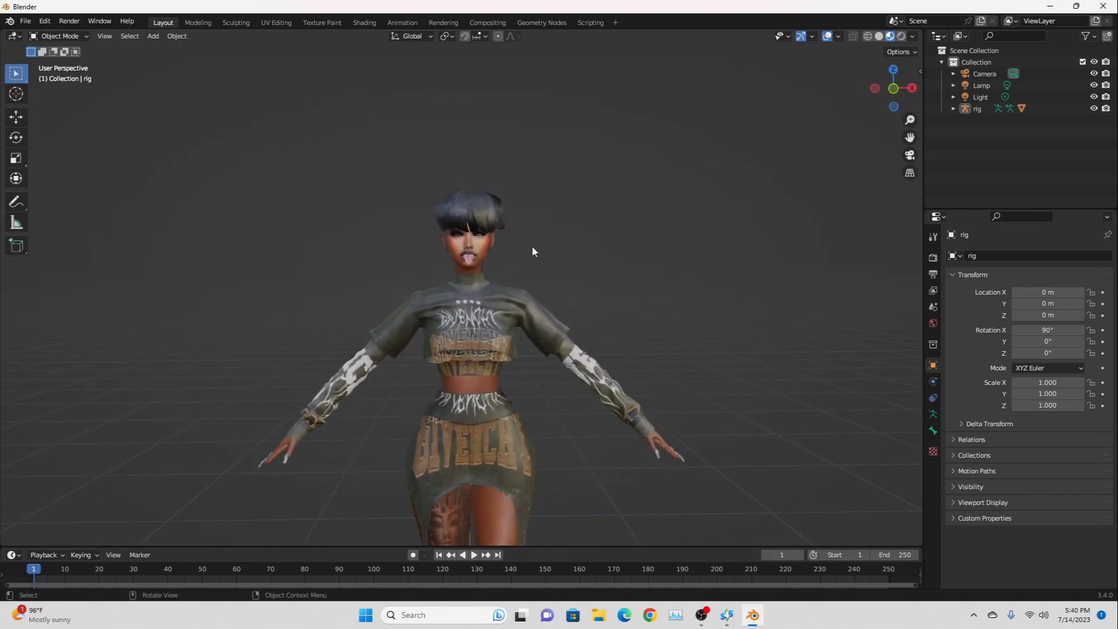
Select the AlexStone mesh under the rig and show it full-length from the front in the Shading workspace.
{"action": "left_click", "coordinate": [953, 108]}
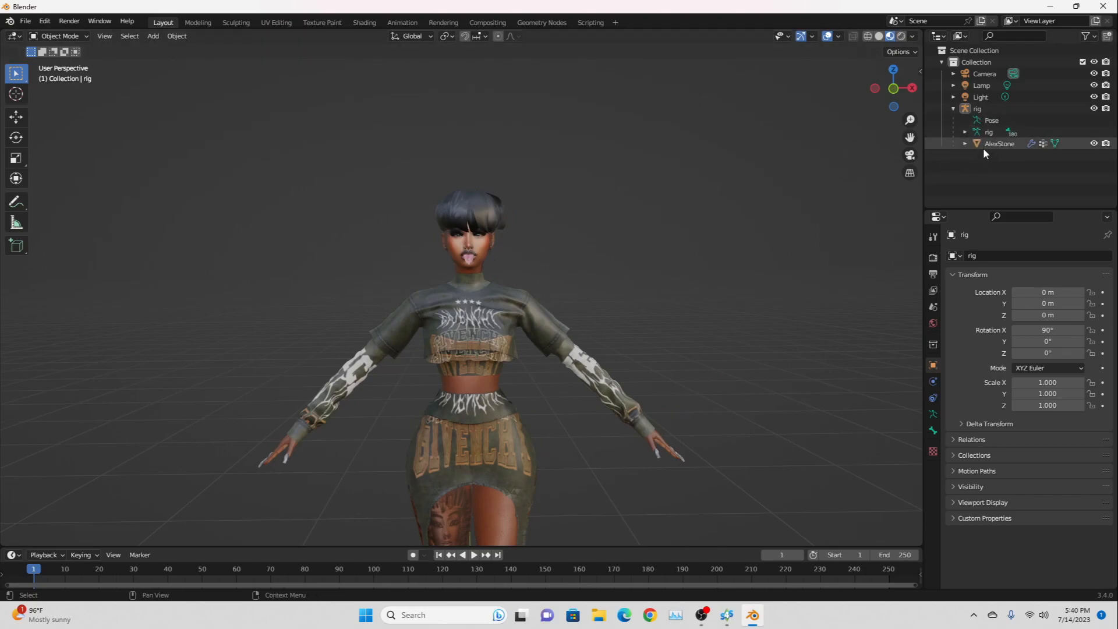
{"action": "left_click", "coordinate": [1005, 145]}
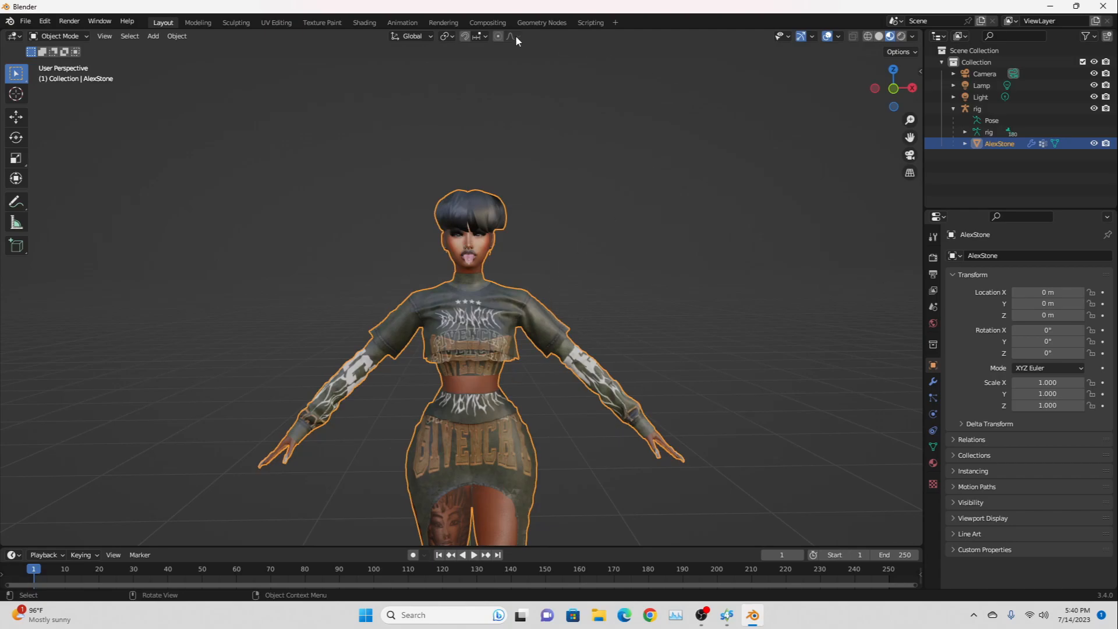
{"action": "left_click", "coordinate": [366, 23]}
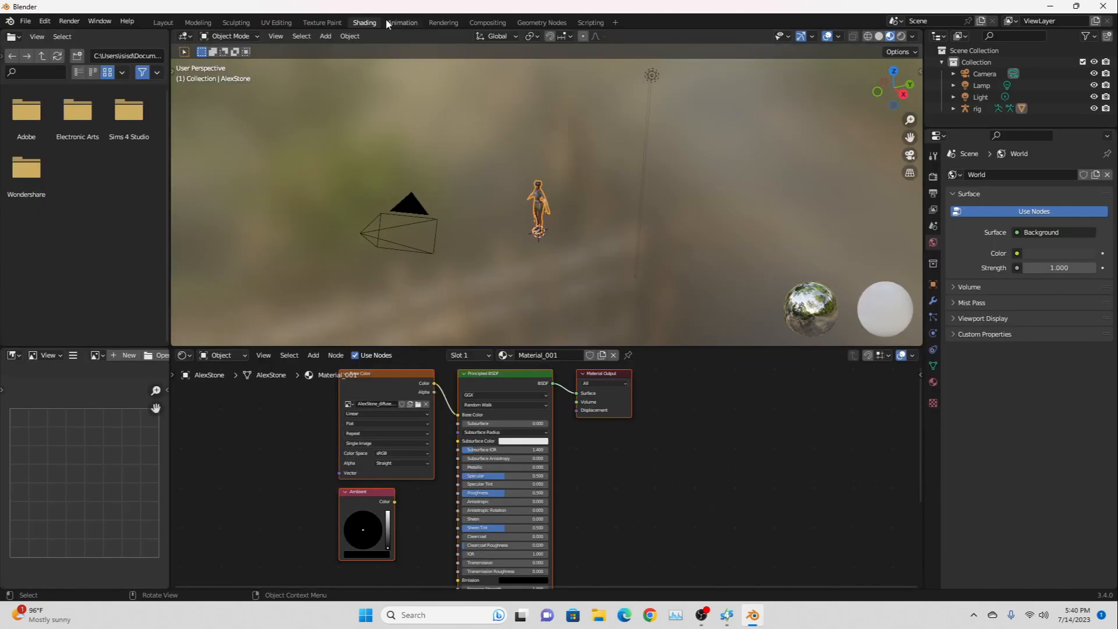
{"action": "scroll", "coordinate": [556, 243], "scroll_direction": "up", "scroll_amount": 6}
{"action": "middle_click_drag", "start_coordinate": [556, 244], "coordinate": [642, 226]}
{"action": "scroll", "coordinate": [627, 237], "scroll_direction": "up", "scroll_amount": 1}
{"action": "scroll", "coordinate": [632, 229], "scroll_direction": "up", "scroll_amount": 4}
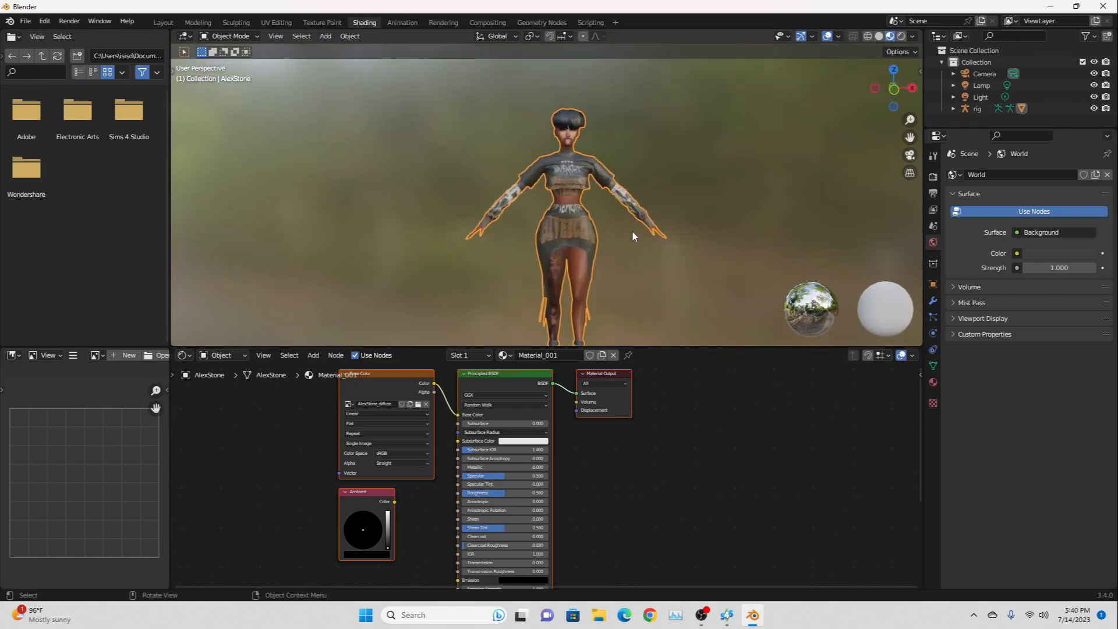
{"action": "left_click_drag", "start_coordinate": [910, 138], "coordinate": [859, 88]}
{"action": "scroll", "coordinate": [641, 239], "scroll_direction": "down", "scroll_amount": 2}
{"action": "middle_click_drag", "start_coordinate": [612, 247], "coordinate": [616, 253]}
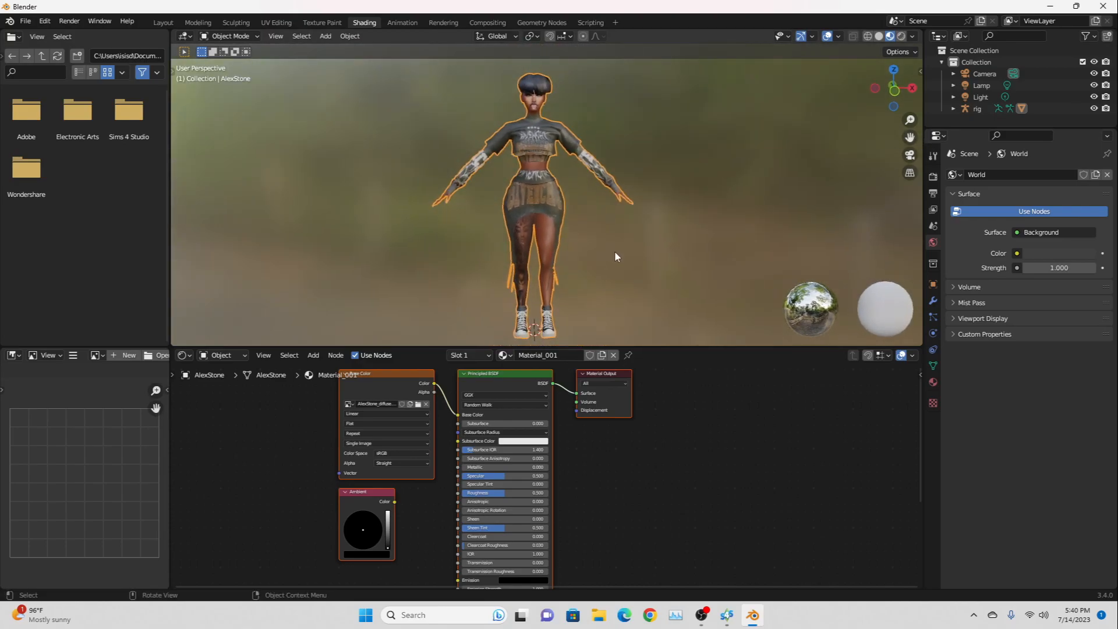
Enlarge the node editor and connect the Specular texture's Color output to the Principled BSDF's Specular input.
{"action": "left_click_drag", "start_coordinate": [676, 345], "coordinate": [674, 303]}
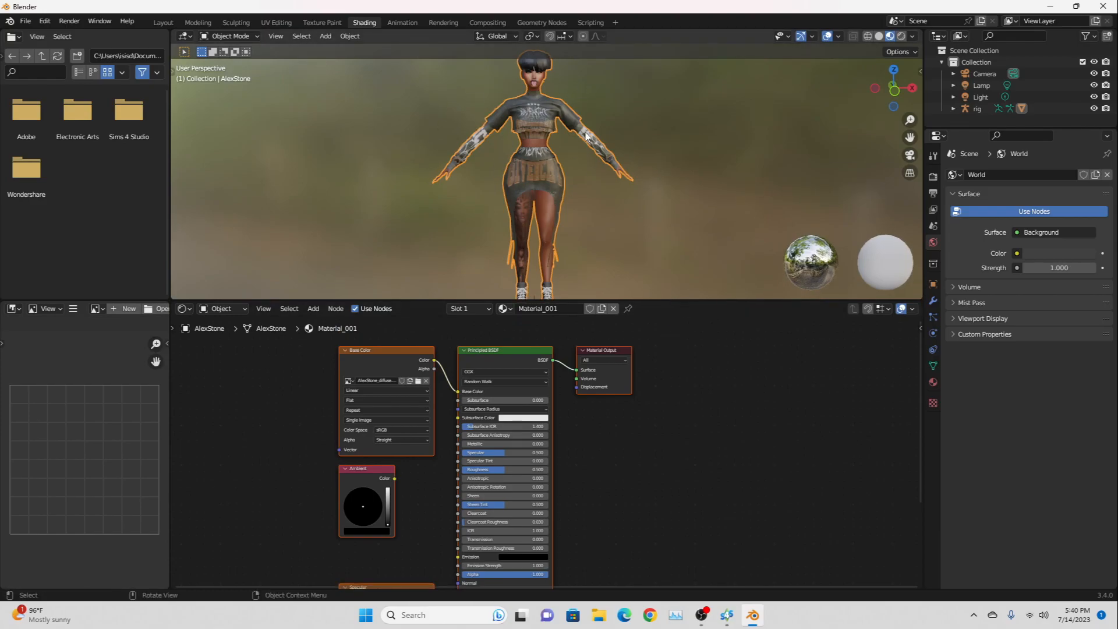
{"action": "middle_click_drag", "start_coordinate": [610, 504], "coordinate": [622, 480]}
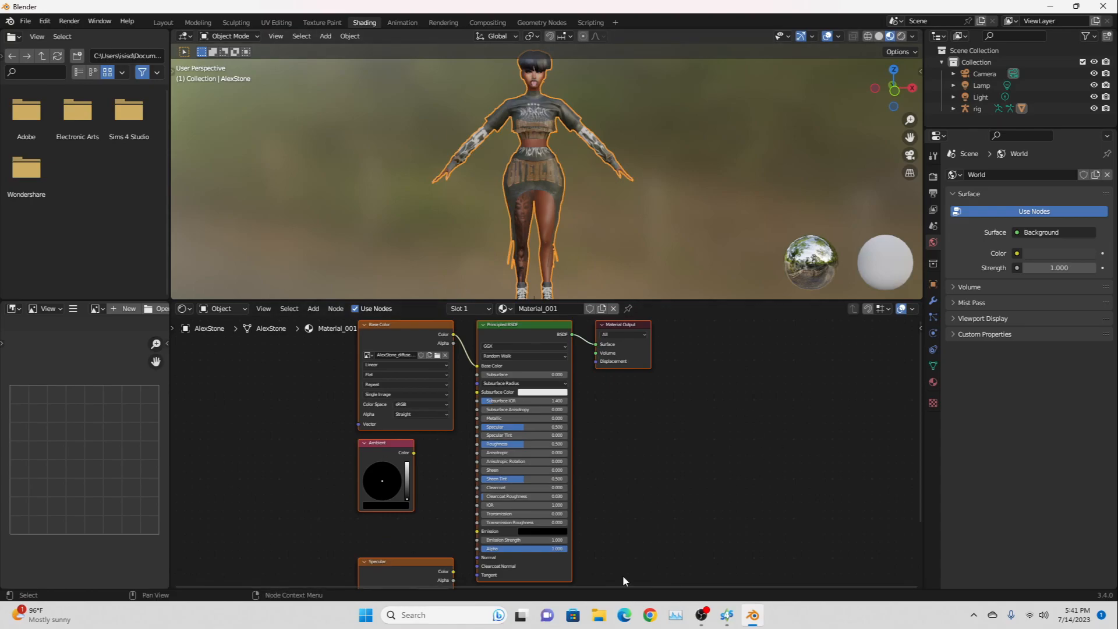
{"action": "scroll", "coordinate": [652, 494], "scroll_direction": "up", "scroll_amount": 3}
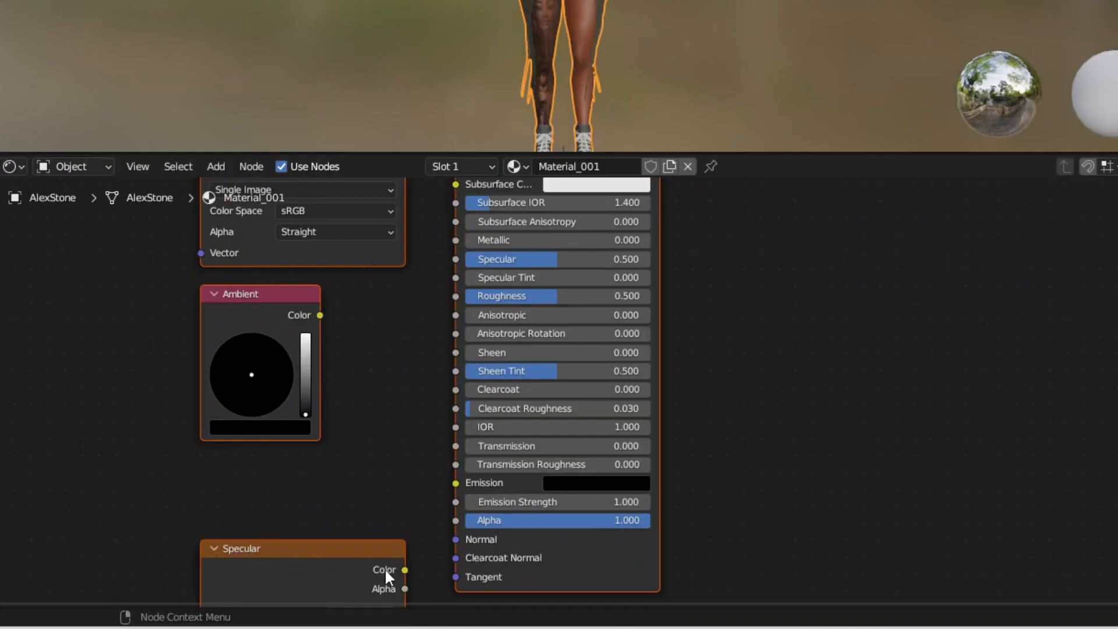
{"action": "left_click_drag", "start_coordinate": [405, 571], "coordinate": [449, 259]}
Connect the Base Color texture's Alpha output to the Principled BSDF's Alpha input.
{"action": "middle_click_drag", "start_coordinate": [745, 343], "coordinate": [719, 467]}
{"action": "middle_click_drag", "start_coordinate": [771, 439], "coordinate": [789, 260]}
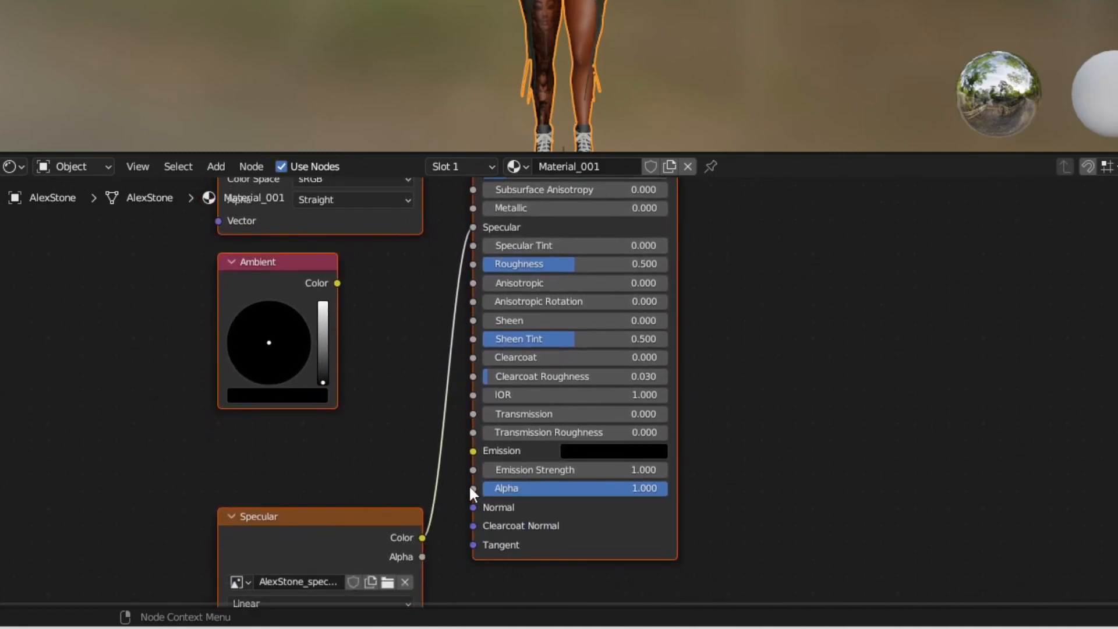
{"action": "scroll", "coordinate": [784, 400], "scroll_direction": "down", "scroll_amount": 1}
{"action": "left_click_drag", "start_coordinate": [431, 195], "coordinate": [476, 551]}
Connect the Base Color texture's Color output to the Principled BSDF's Subsurface Anisotropy input.
{"action": "middle_click_drag", "start_coordinate": [736, 335], "coordinate": [743, 404]}
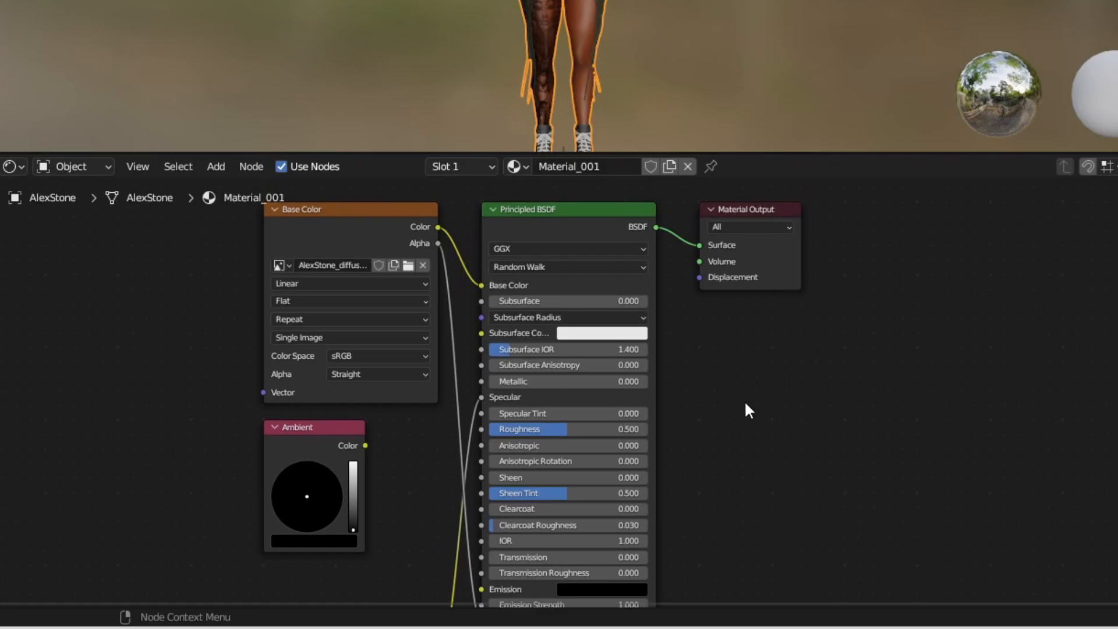
{"action": "scroll", "coordinate": [752, 387], "scroll_direction": "up", "scroll_amount": 2}
{"action": "left_click_drag", "start_coordinate": [399, 184], "coordinate": [406, 201]}
{"action": "left_click_drag", "start_coordinate": [427, 256], "coordinate": [455, 359]}
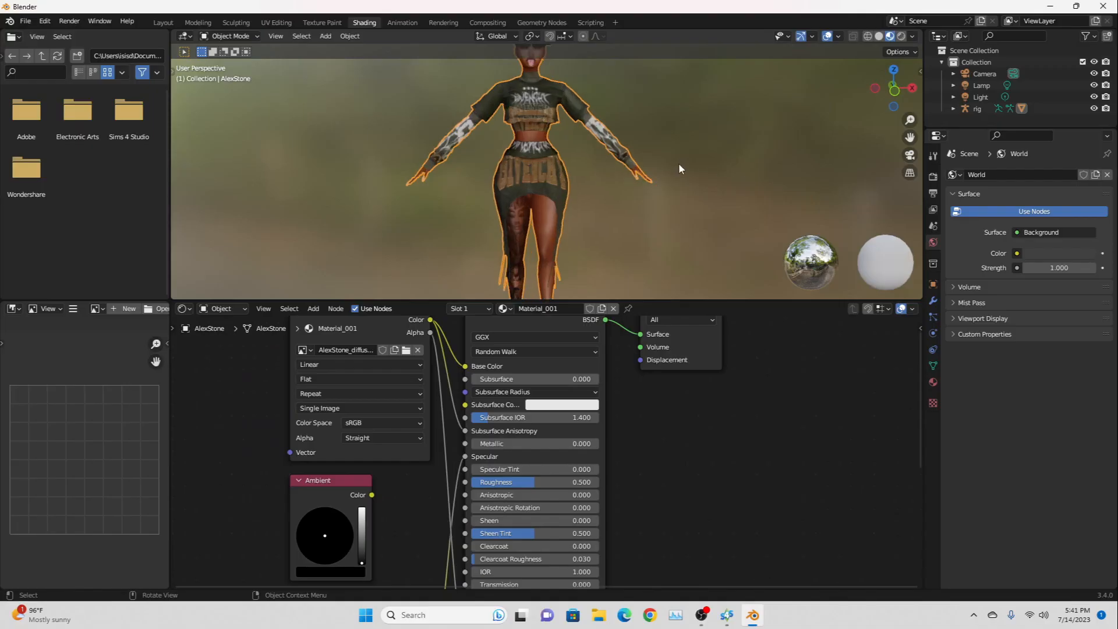
Set the blend mode of the AlexStone mesh's Material_001 to Alpha Hashed.
{"action": "scroll", "coordinate": [679, 163], "scroll_direction": "up", "scroll_amount": 4}
{"action": "left_click_drag", "start_coordinate": [908, 138], "coordinate": [903, 541]}
{"action": "scroll", "coordinate": [585, 109], "scroll_direction": "up", "scroll_amount": 2}
{"action": "middle_click_drag", "start_coordinate": [571, 110], "coordinate": [504, 138]}
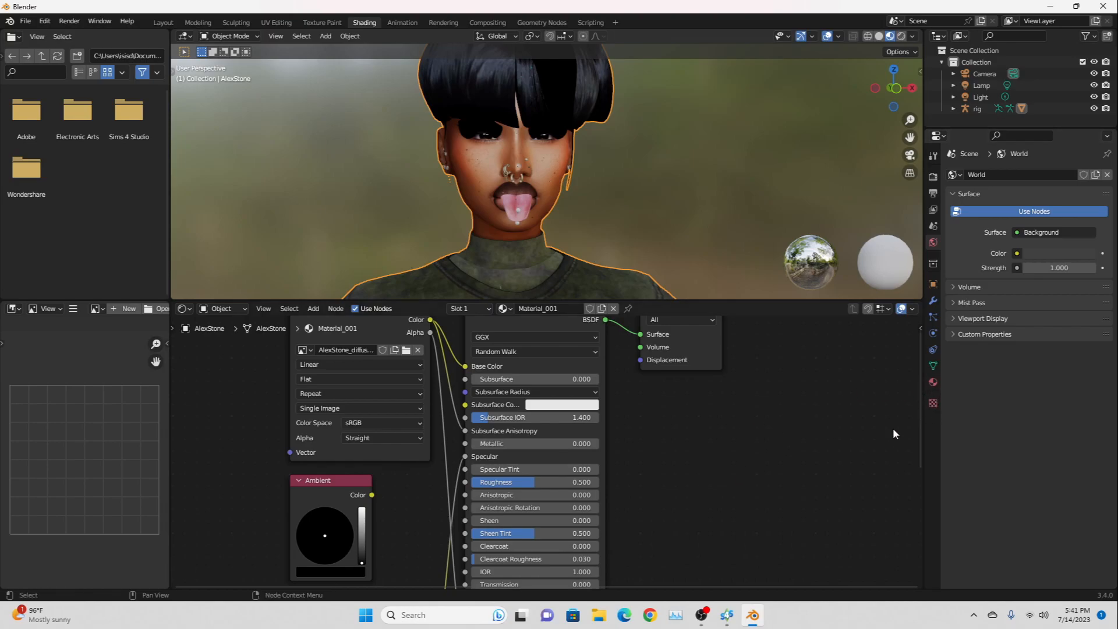
{"action": "left_click", "coordinate": [934, 384]}
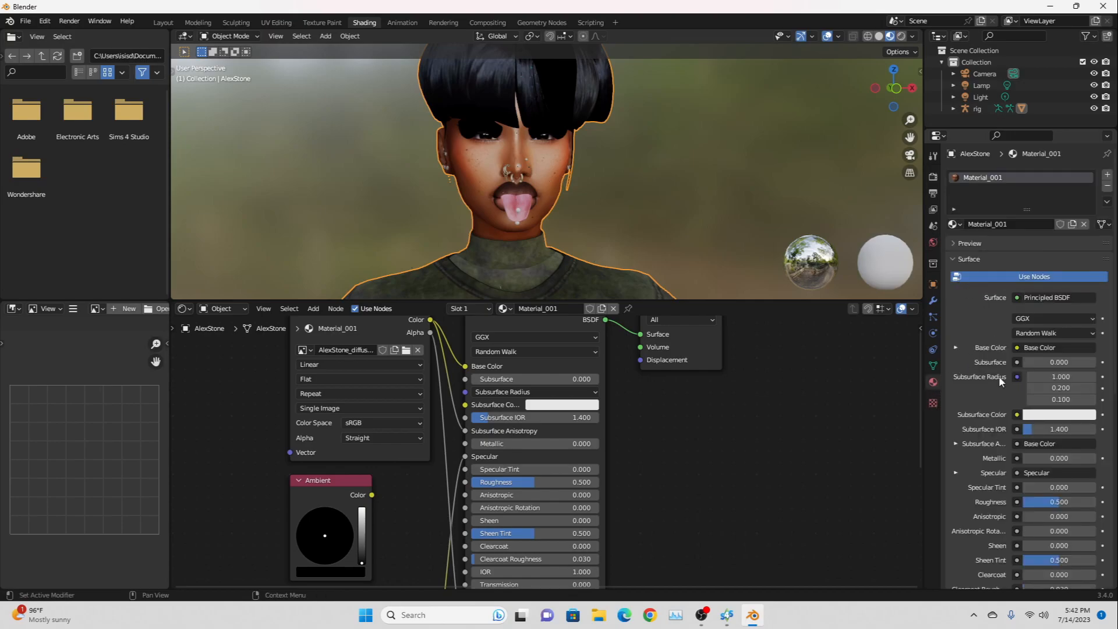
{"action": "scroll", "coordinate": [998, 368], "scroll_direction": "down", "scroll_amount": 12}
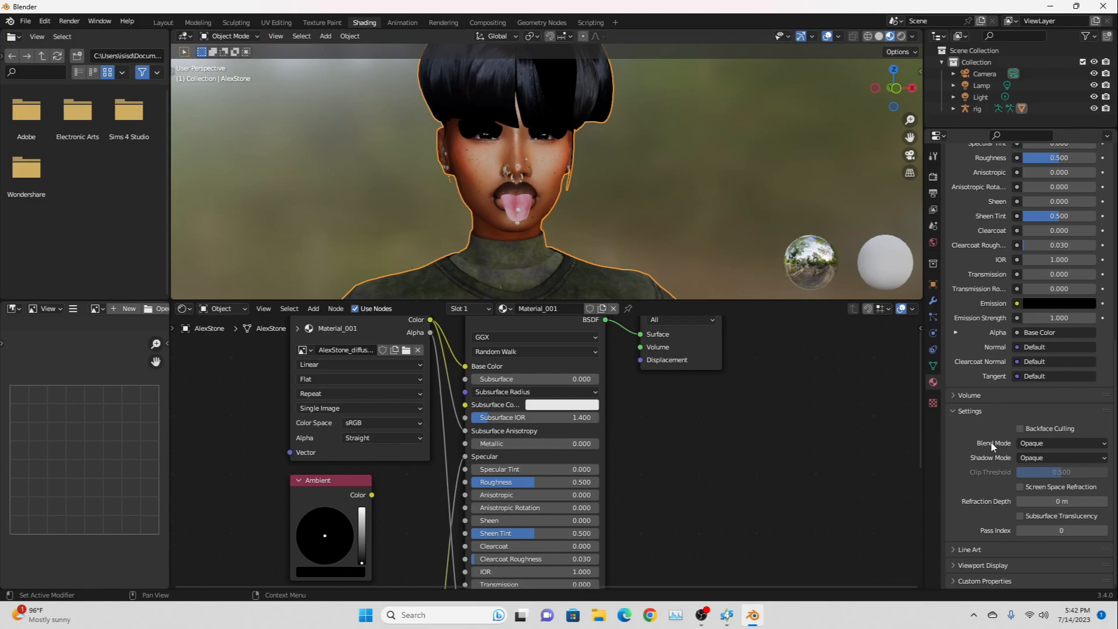
{"action": "left_click", "coordinate": [1034, 443]}
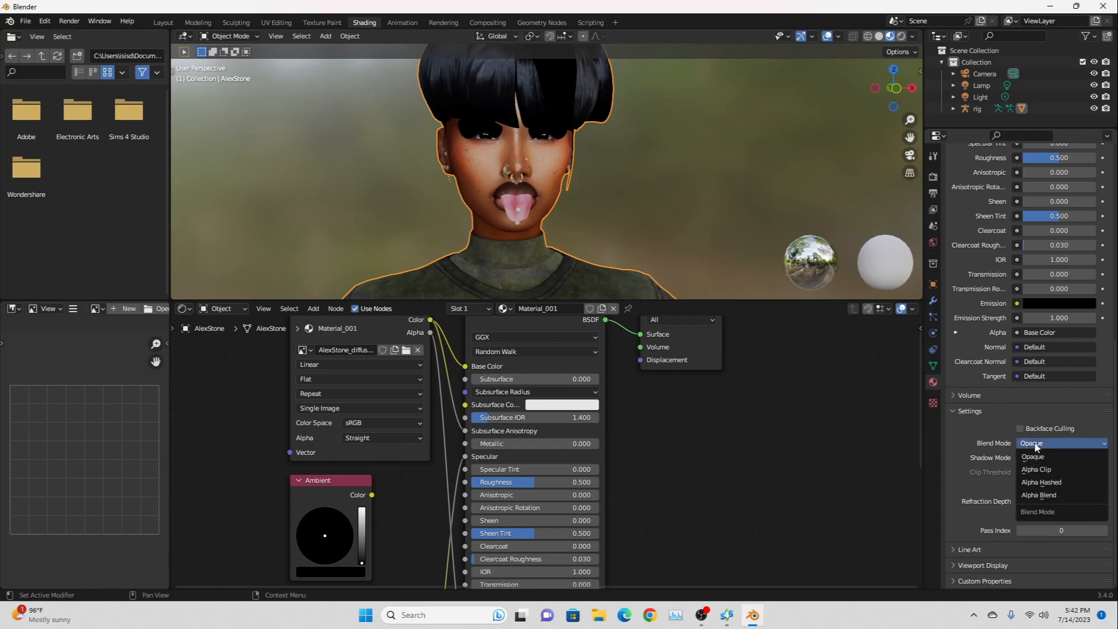
{"action": "left_click", "coordinate": [1055, 483]}
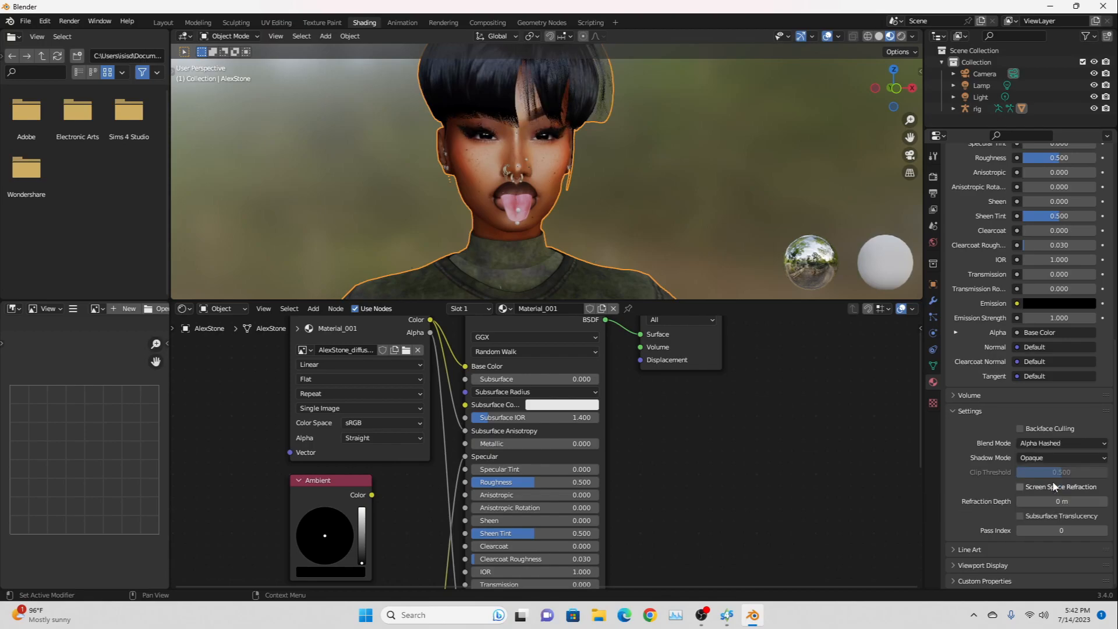
Switch to the Layout workspace and bring the Sim's upper body into view.
{"action": "middle_click_drag", "start_coordinate": [618, 186], "coordinate": [595, 169]}
{"action": "left_click", "coordinate": [164, 22]}
{"action": "scroll", "coordinate": [530, 334], "scroll_direction": "up", "scroll_amount": 5}
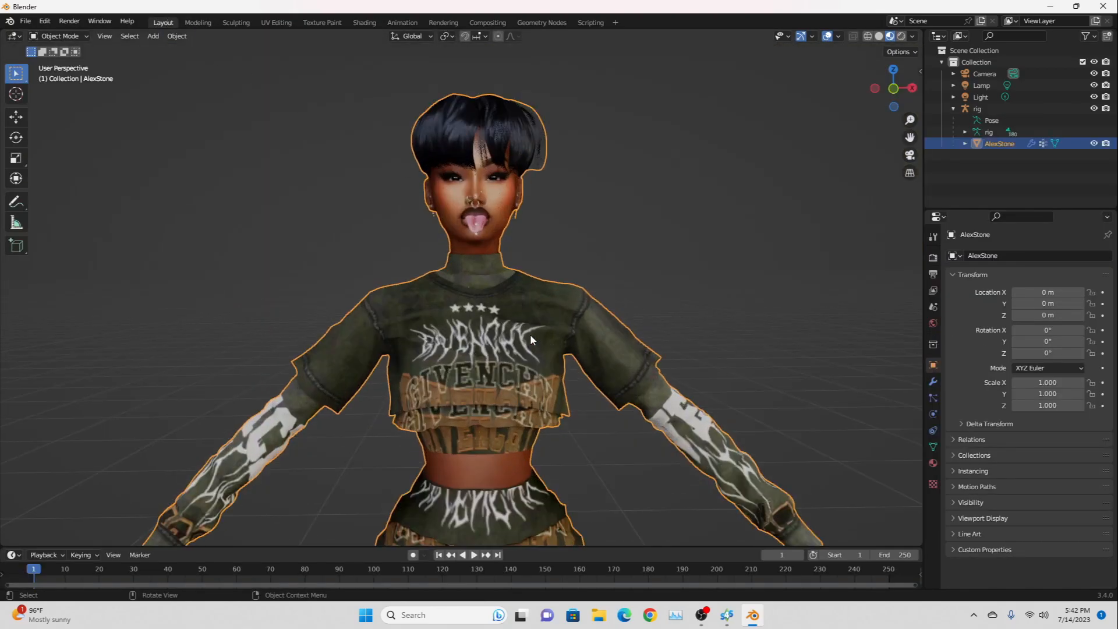
Examine the Sim's hair, face and outfit from several angles and distances to check the corrected material.
{"action": "middle_click_drag", "start_coordinate": [637, 281], "coordinate": [108, 299]}
{"action": "scroll", "coordinate": [107, 300], "scroll_direction": "up", "scroll_amount": 5}
{"action": "scroll", "coordinate": [213, 309], "scroll_direction": "down", "scroll_amount": 4}
{"action": "middle_click_drag", "start_coordinate": [212, 309], "coordinate": [594, 366]}
{"action": "scroll", "coordinate": [276, 301], "scroll_direction": "down", "scroll_amount": 3}
{"action": "scroll", "coordinate": [594, 366], "scroll_direction": "up", "scroll_amount": 4}
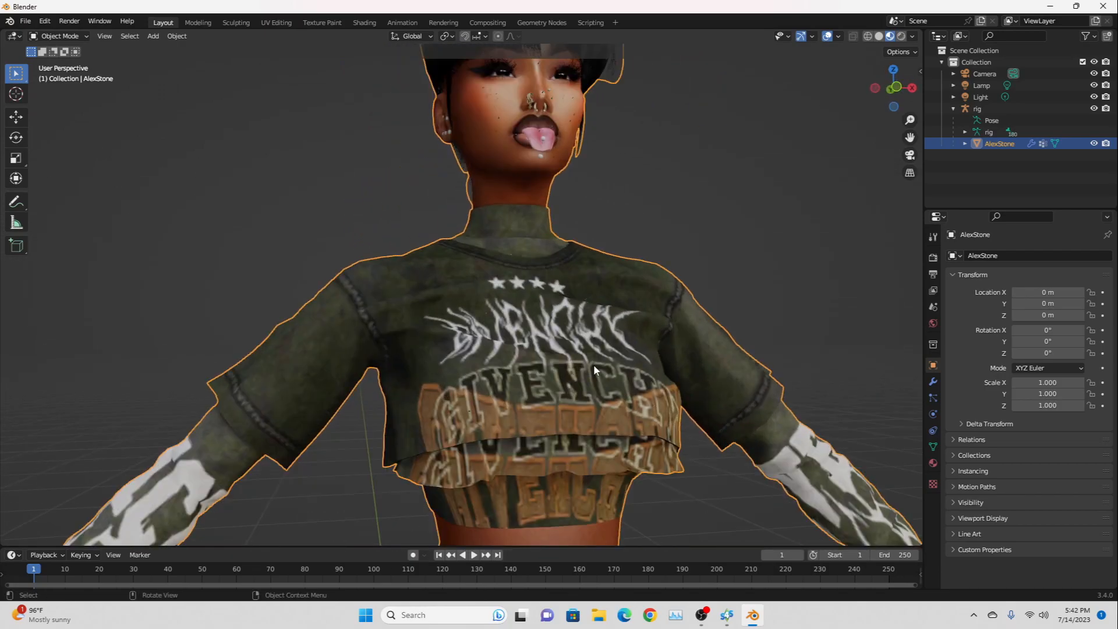
{"action": "scroll", "coordinate": [582, 375], "scroll_direction": "down", "scroll_amount": 3}
{"action": "scroll", "coordinate": [579, 379], "scroll_direction": "up", "scroll_amount": 2}
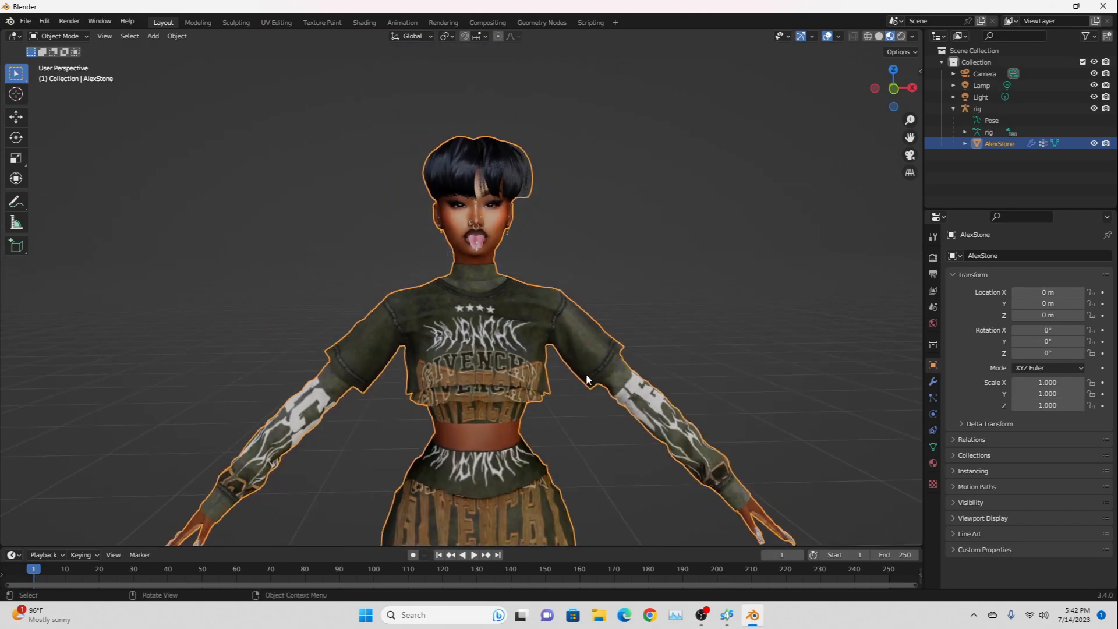
{"action": "scroll", "coordinate": [630, 417], "scroll_direction": "up", "scroll_amount": 3}
{"action": "scroll", "coordinate": [631, 383], "scroll_direction": "down", "scroll_amount": 2}
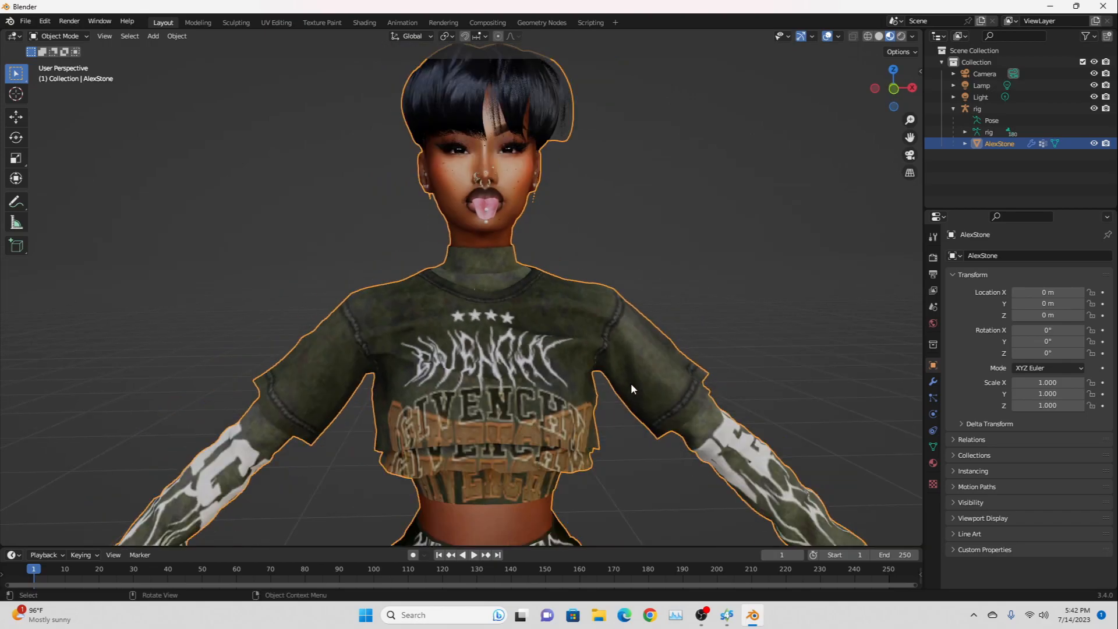
{"action": "scroll", "coordinate": [641, 352], "scroll_direction": "up", "scroll_amount": 4}
{"action": "middle_click_drag", "start_coordinate": [642, 351], "coordinate": [638, 354]}
{"action": "scroll", "coordinate": [636, 353], "scroll_direction": "down", "scroll_amount": 4}
{"action": "scroll", "coordinate": [636, 312], "scroll_direction": "up", "scroll_amount": 6}
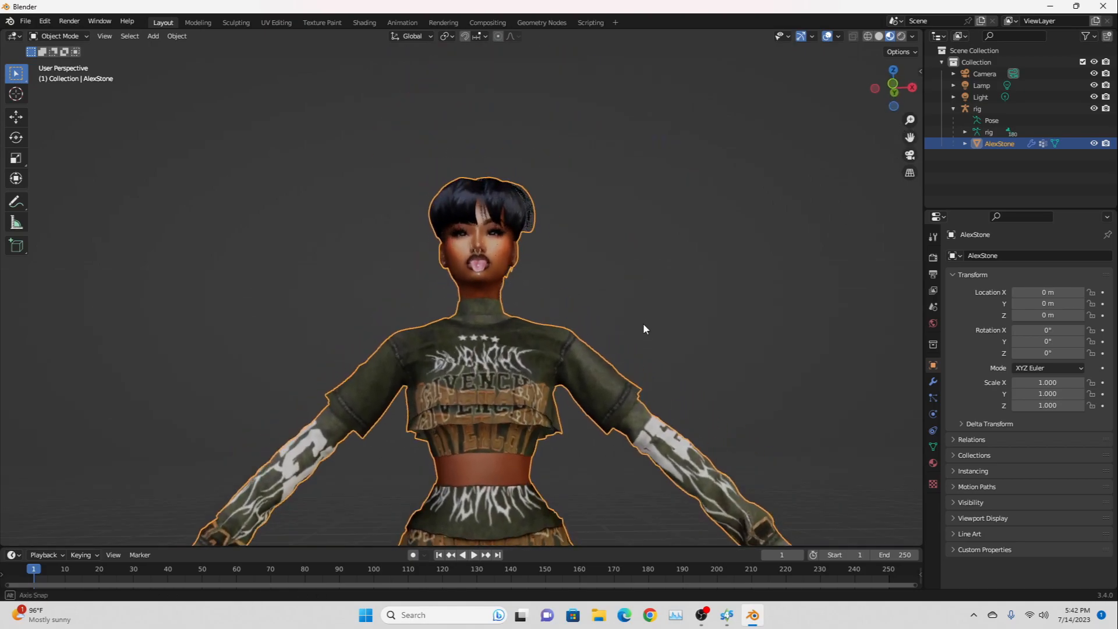
{"action": "scroll", "coordinate": [631, 368], "scroll_direction": "down", "scroll_amount": 5}
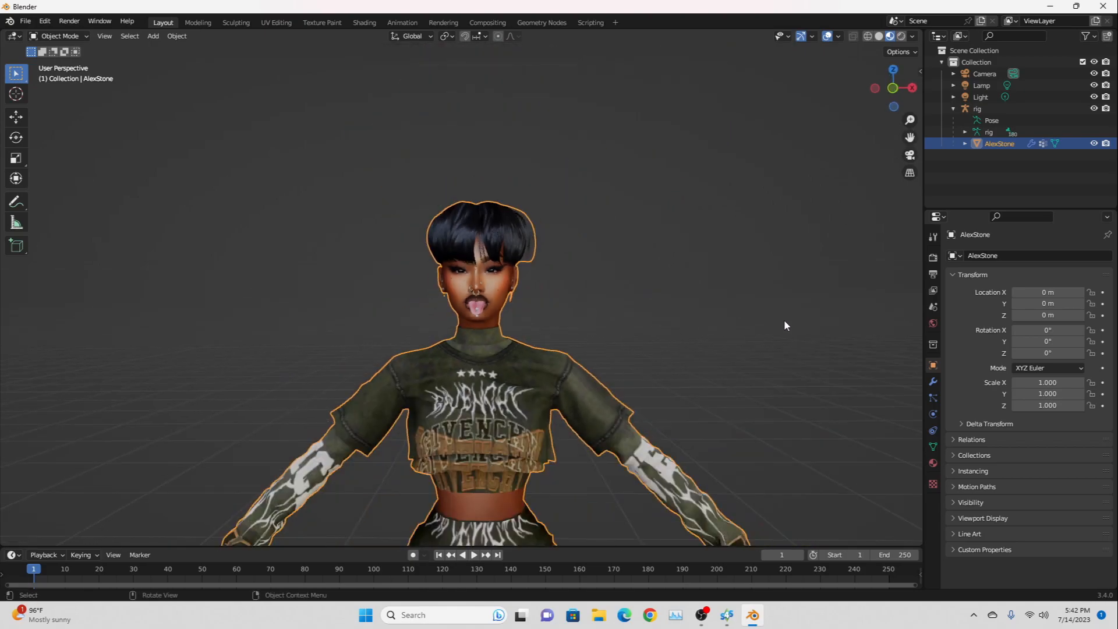
{"action": "middle_click_drag", "start_coordinate": [706, 310], "coordinate": [742, 206], "text": "shift"}
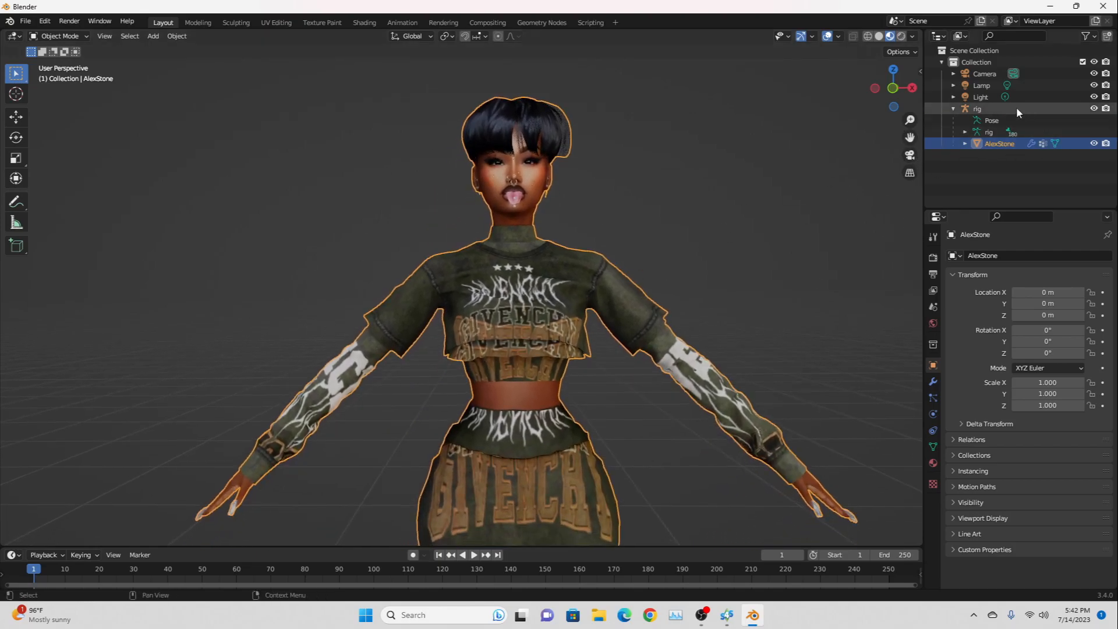
Select the rig and insert a Location, Rotation & Scale keyframe at frame 1.
{"action": "left_click", "coordinate": [994, 132]}
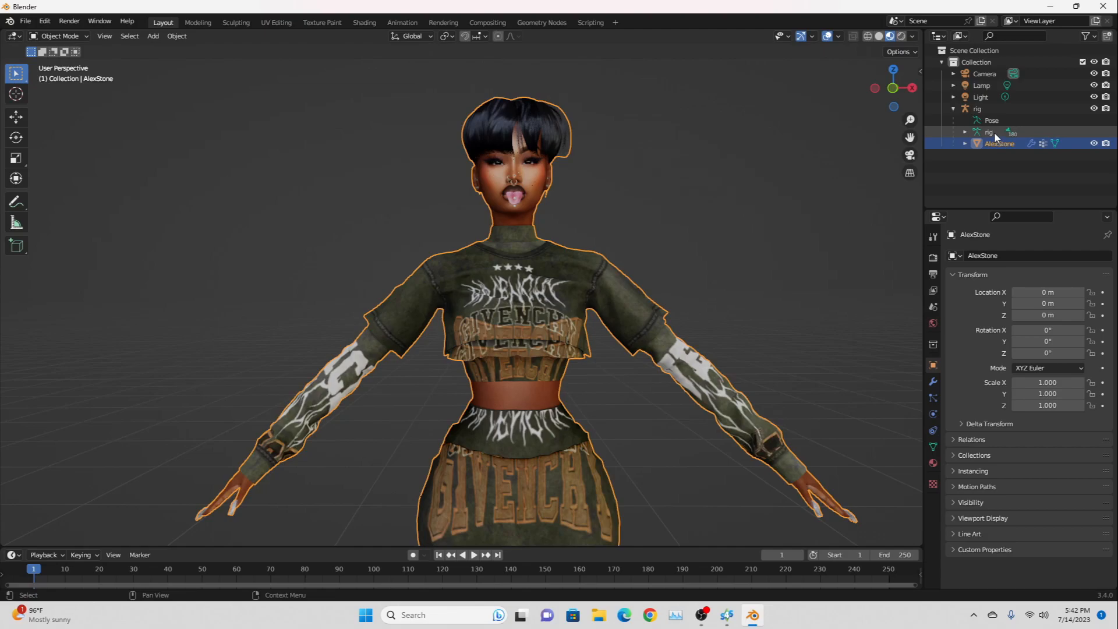
{"action": "scroll", "coordinate": [666, 191], "scroll_direction": "up", "scroll_amount": 4}
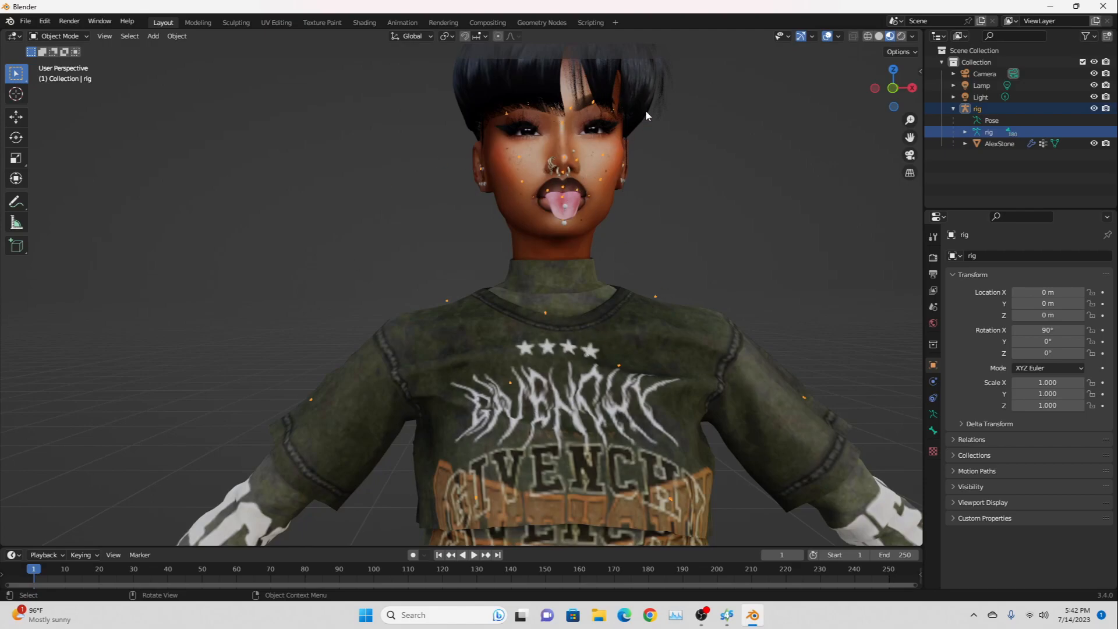
{"action": "right_click", "coordinate": [564, 158]}
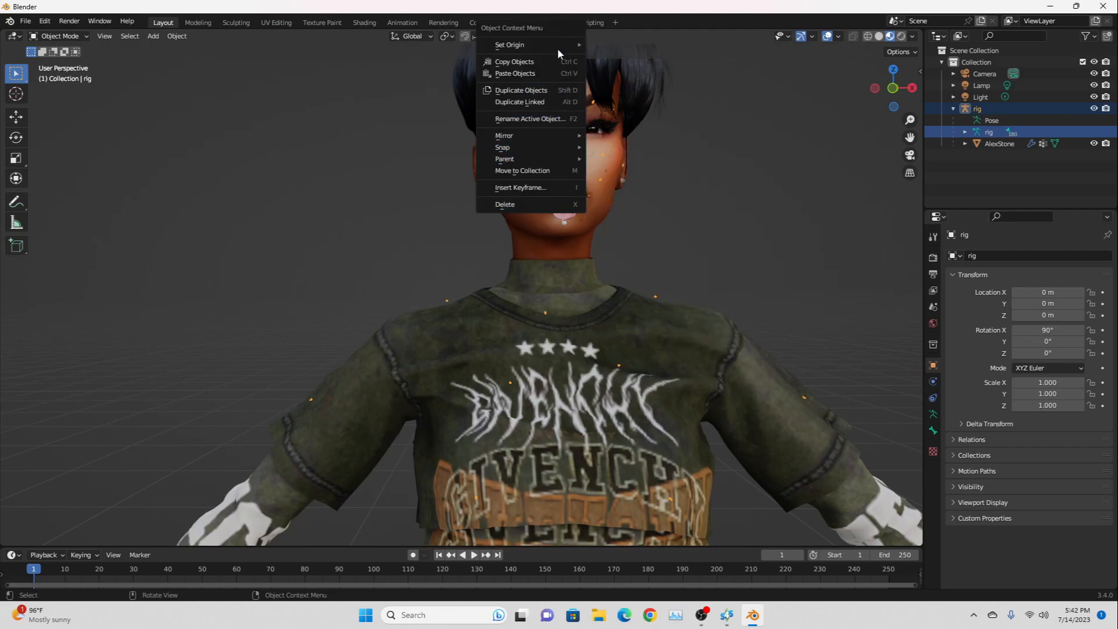
{"action": "left_click", "coordinate": [515, 187]}
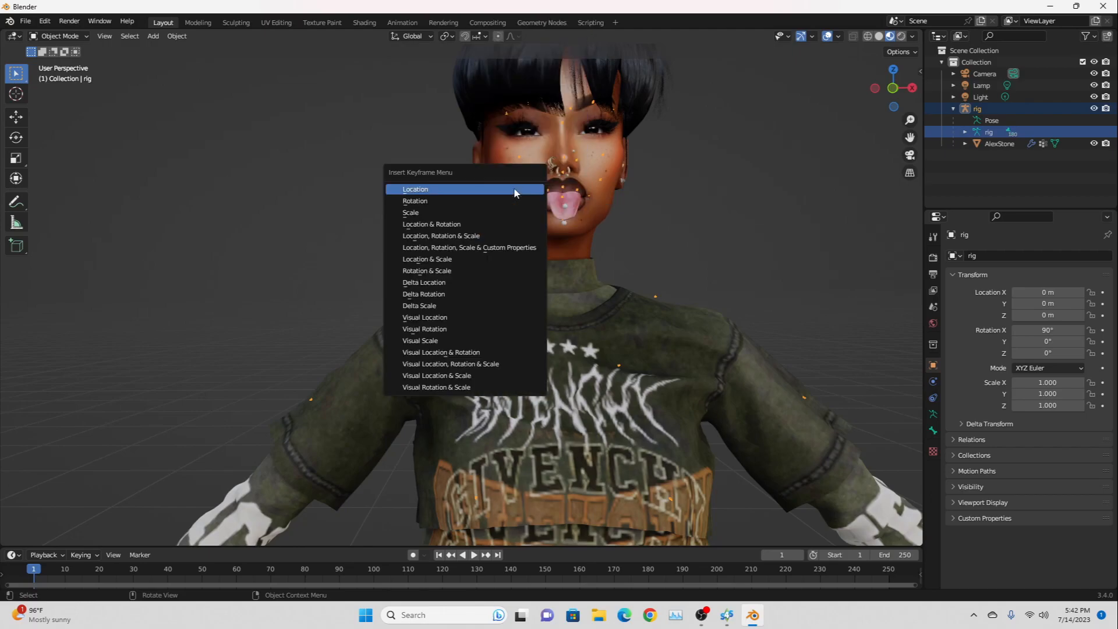
{"action": "left_click", "coordinate": [466, 236]}
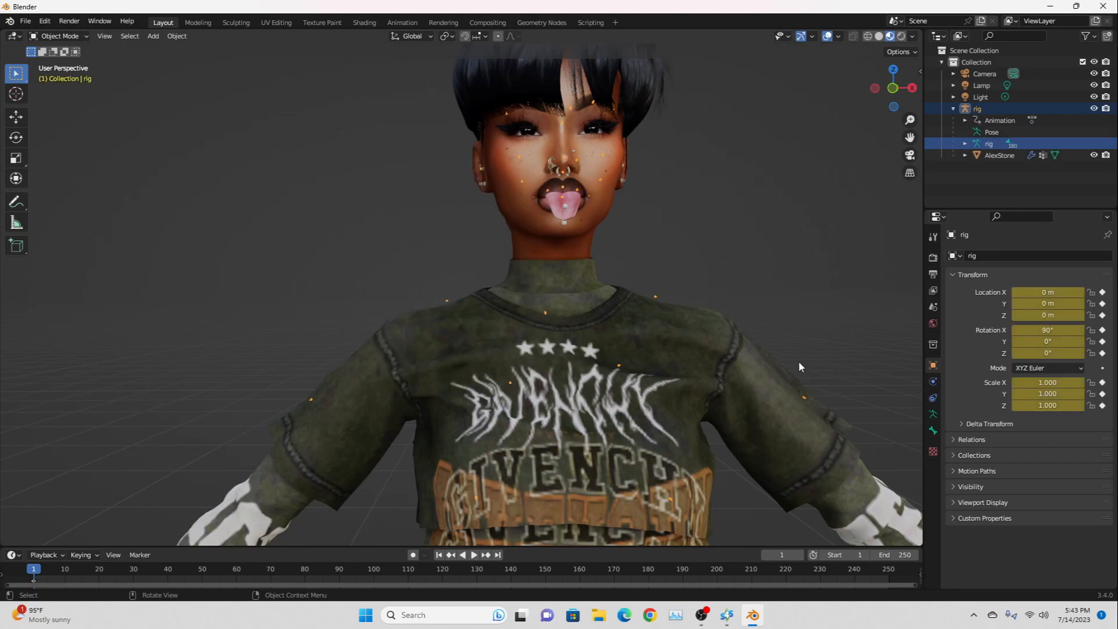
Split the 3D viewport into two side-by-side areas and change one into the Nonlinear Animation editor.
{"action": "scroll", "coordinate": [694, 318], "scroll_direction": "down", "scroll_amount": 3}
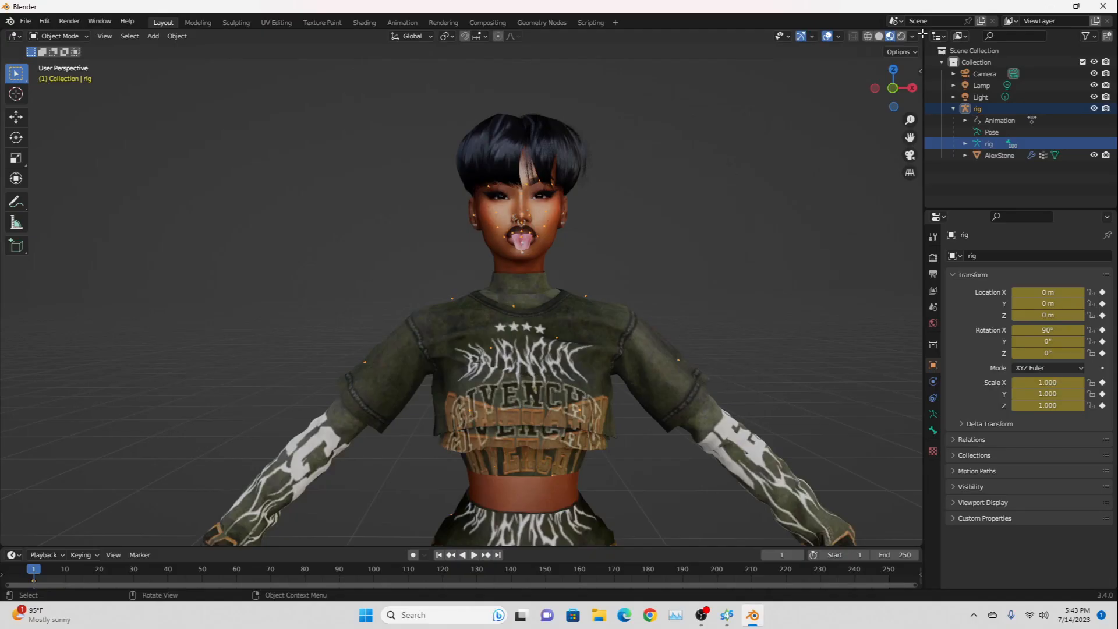
{"action": "left_click_drag", "start_coordinate": [922, 34], "coordinate": [431, 75]}
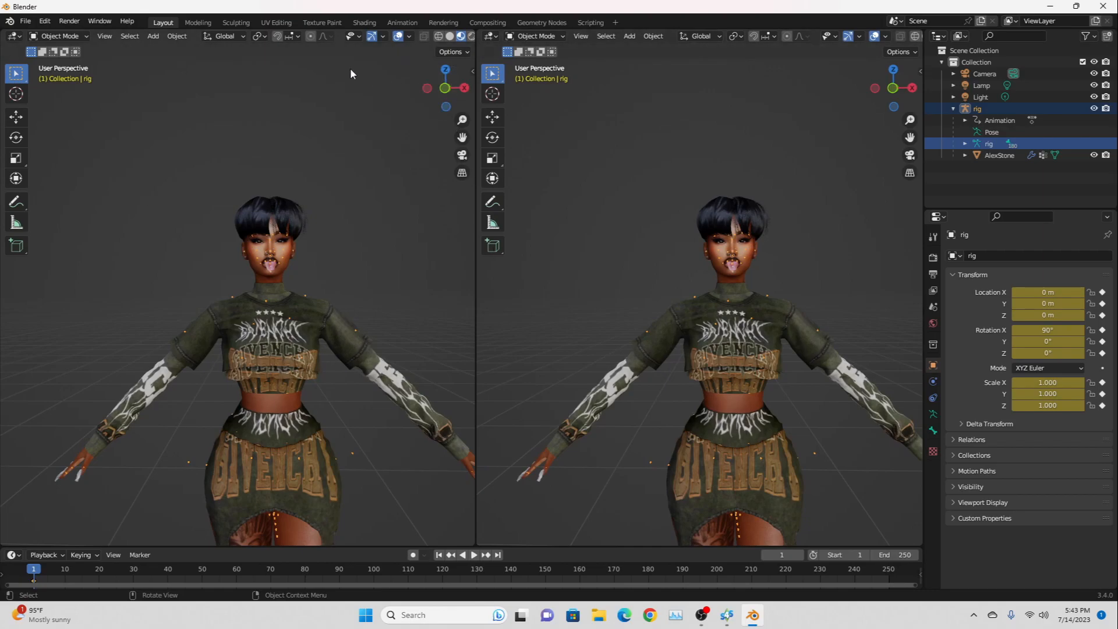
{"action": "left_click", "coordinate": [20, 37]}
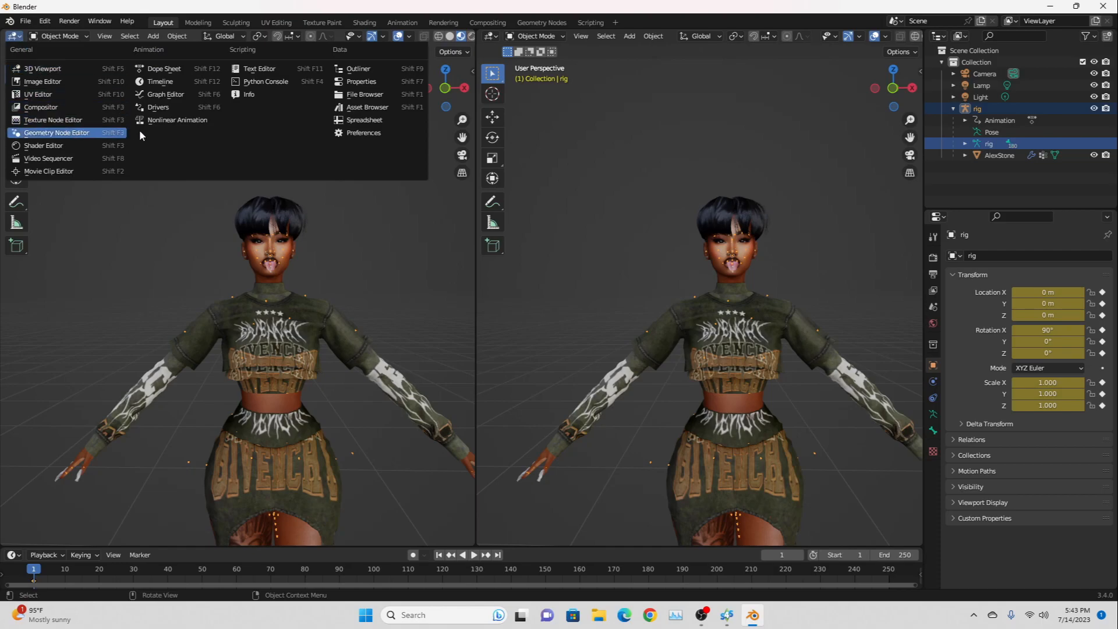
{"action": "left_click", "coordinate": [170, 127]}
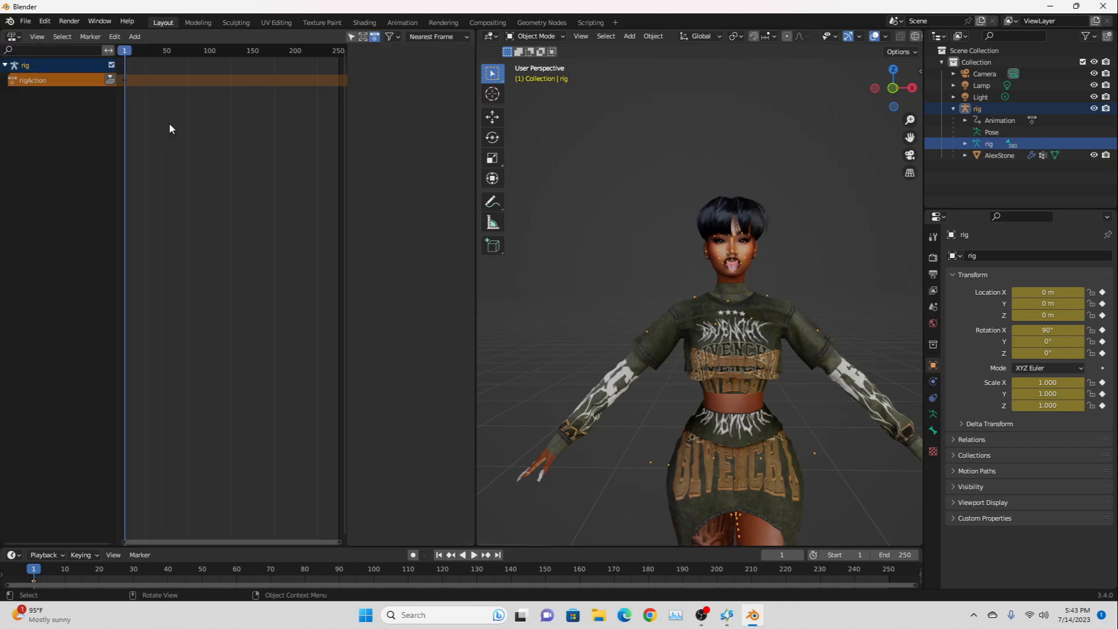
Push the rig's rigAction down into an NLA track and delete the strip from that track.
{"action": "scroll", "coordinate": [786, 320], "scroll_direction": "up", "scroll_amount": 2}
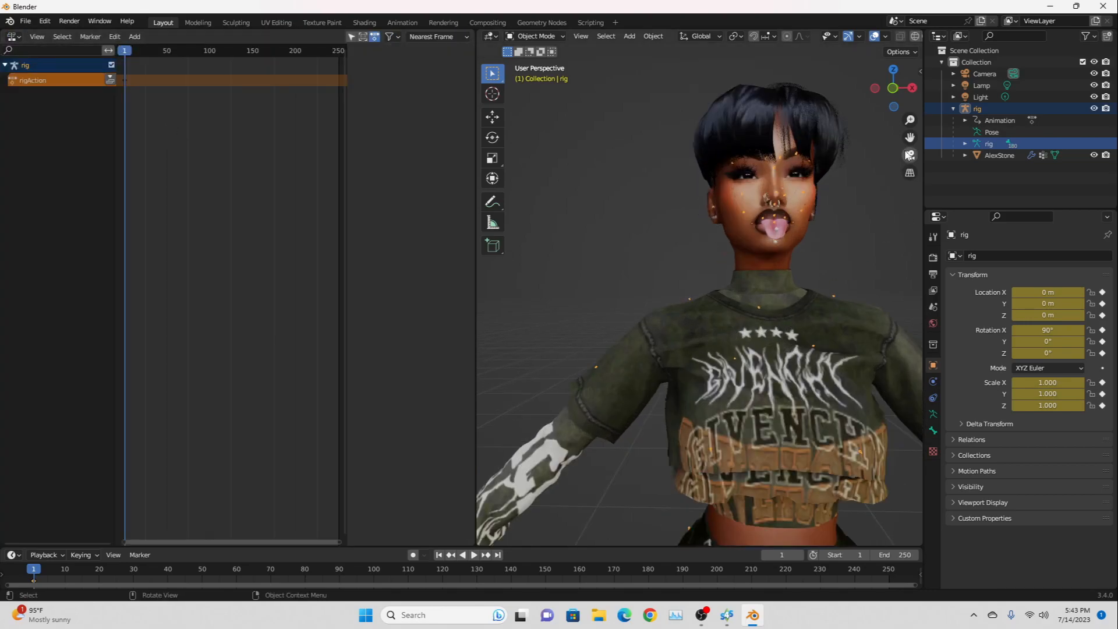
{"action": "scroll", "coordinate": [769, 244], "scroll_direction": "up", "scroll_amount": 3}
{"action": "middle_click_drag", "start_coordinate": [763, 231], "coordinate": [727, 274]}
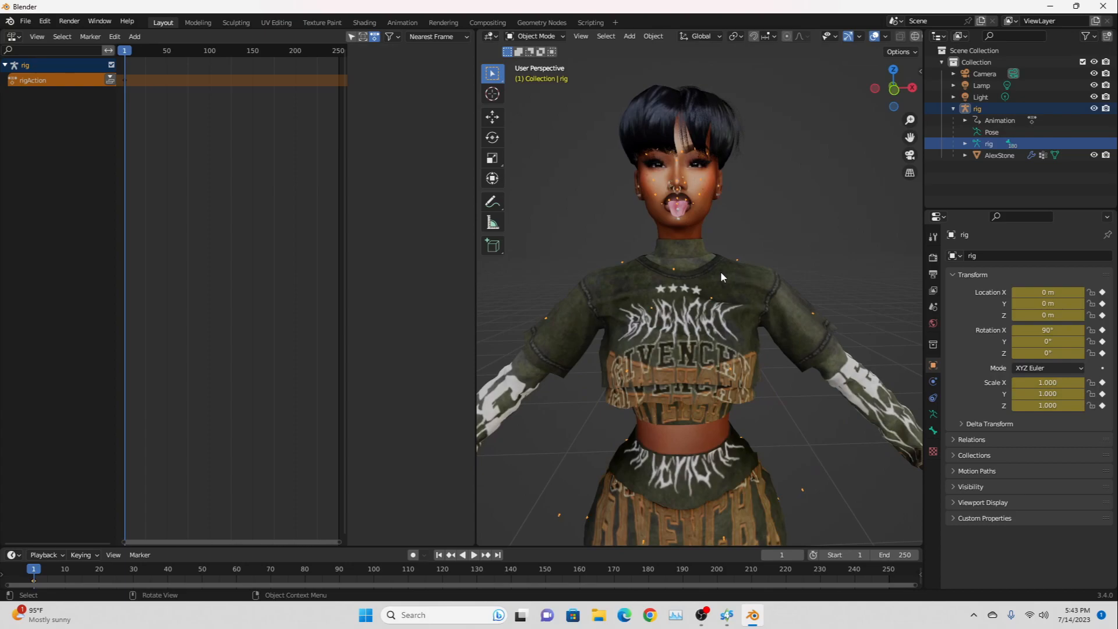
{"action": "left_click", "coordinate": [110, 81]}
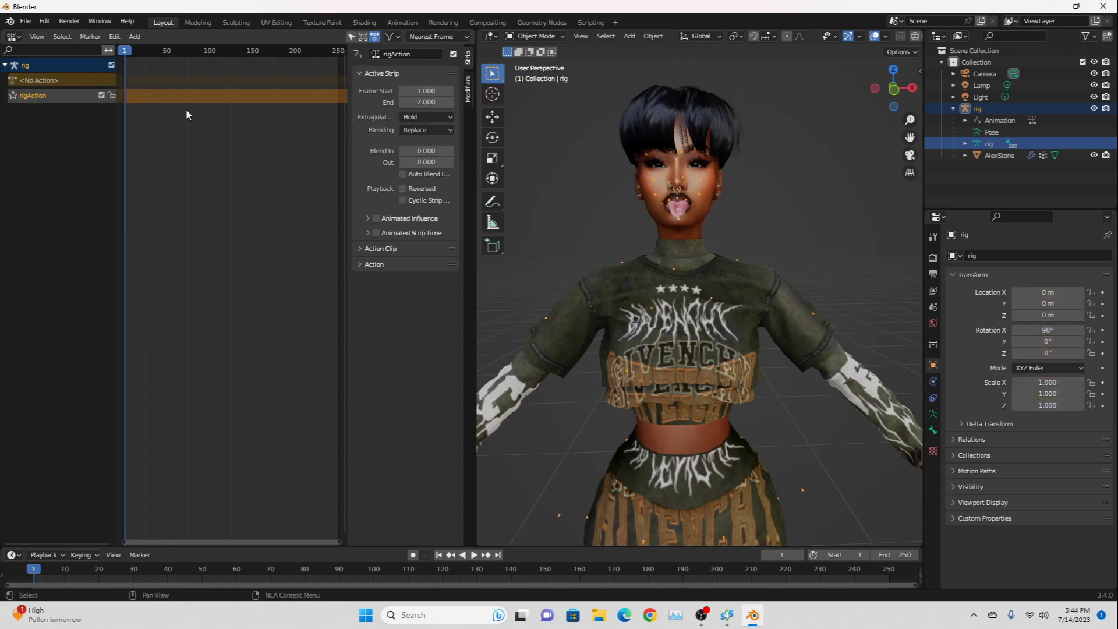
{"action": "right_click", "coordinate": [146, 96]}
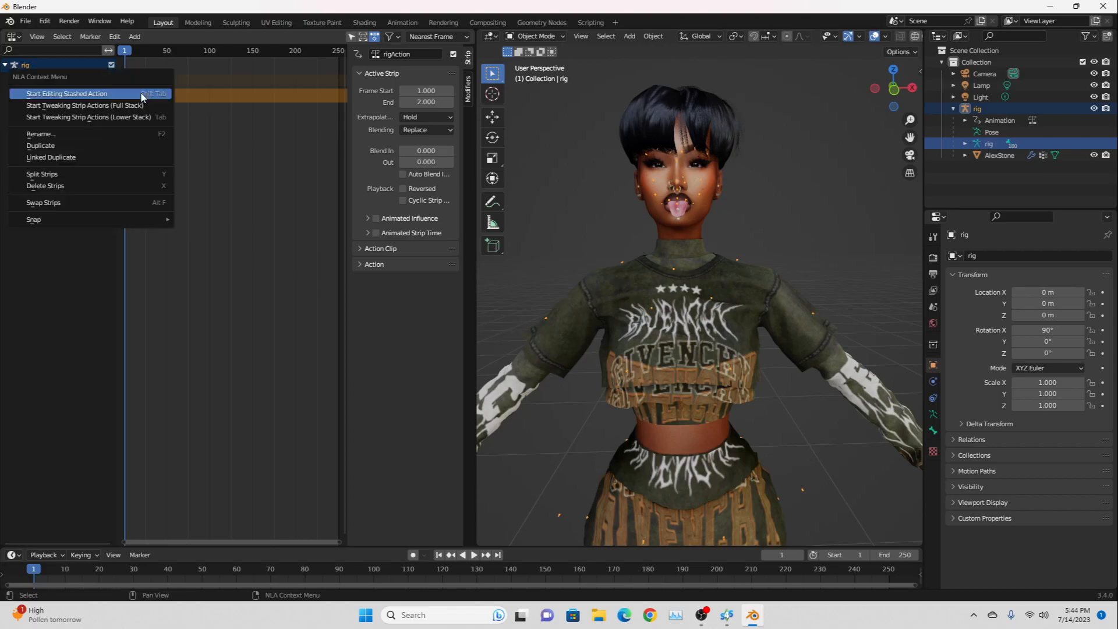
{"action": "left_click", "coordinate": [61, 186]}
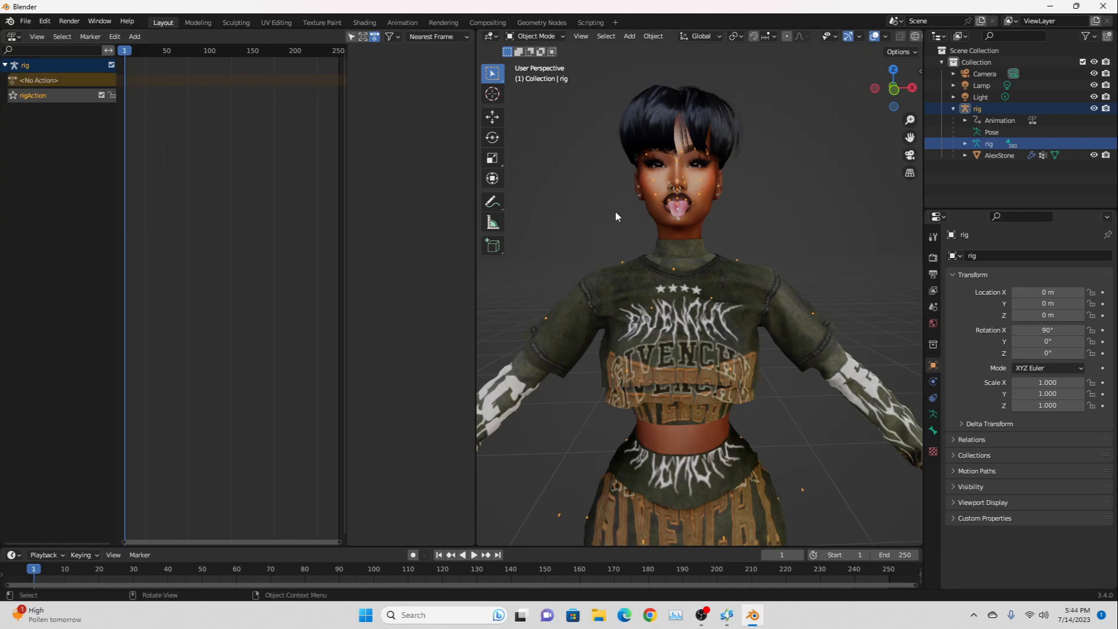
{"action": "left_click", "coordinate": [26, 24]}
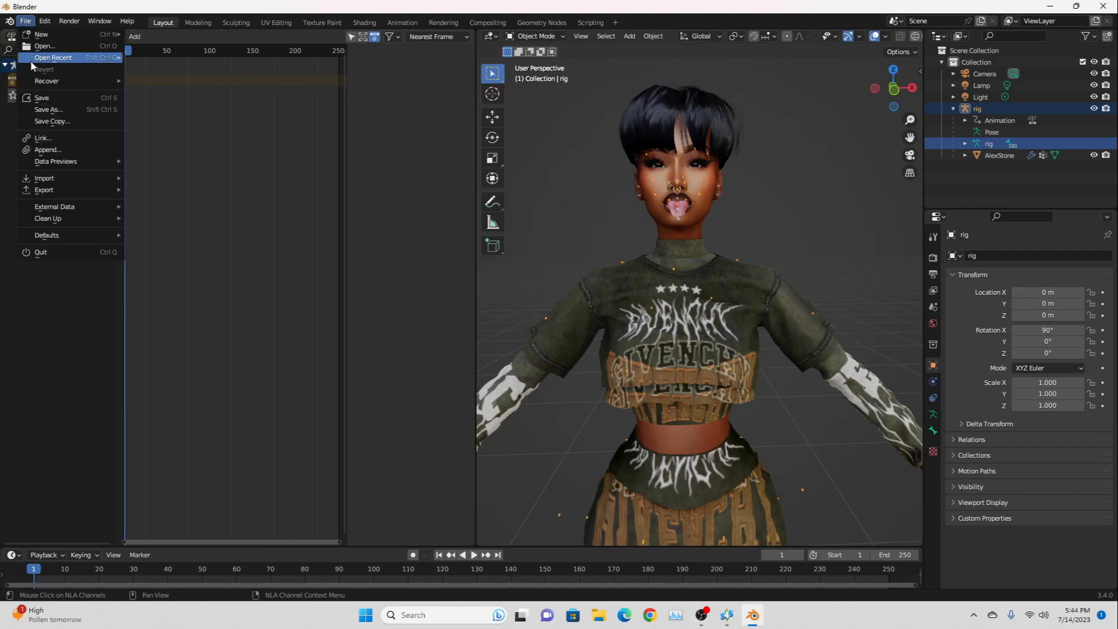
{"action": "left_click", "coordinate": [39, 153]}
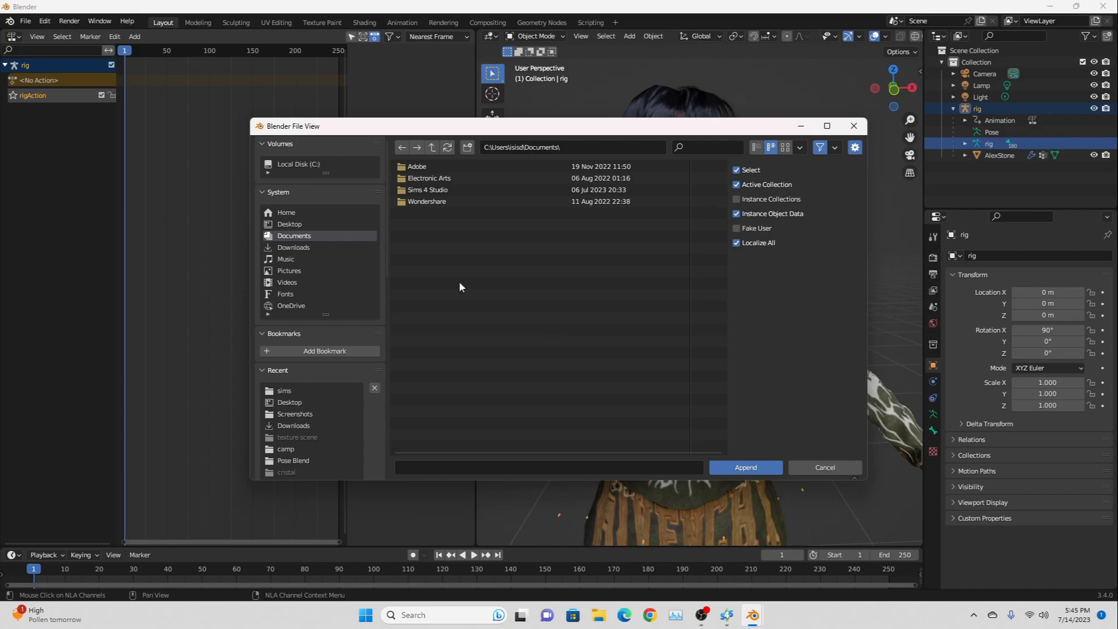
{"action": "left_click", "coordinate": [289, 224]}
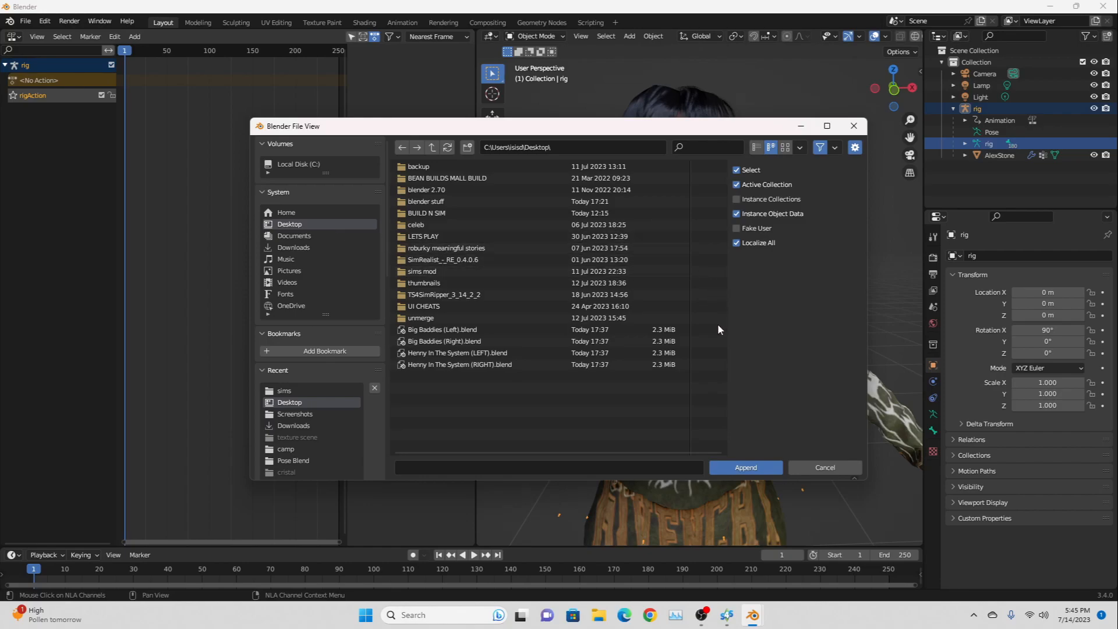
{"action": "left_click", "coordinate": [437, 329]}
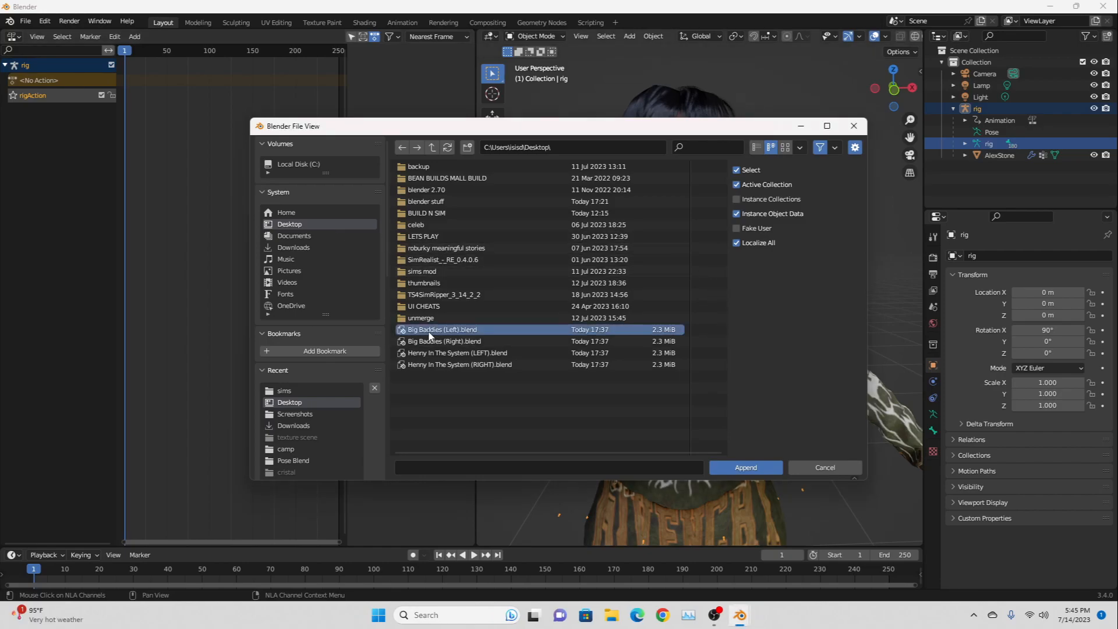
{"action": "left_click", "coordinate": [750, 469]}
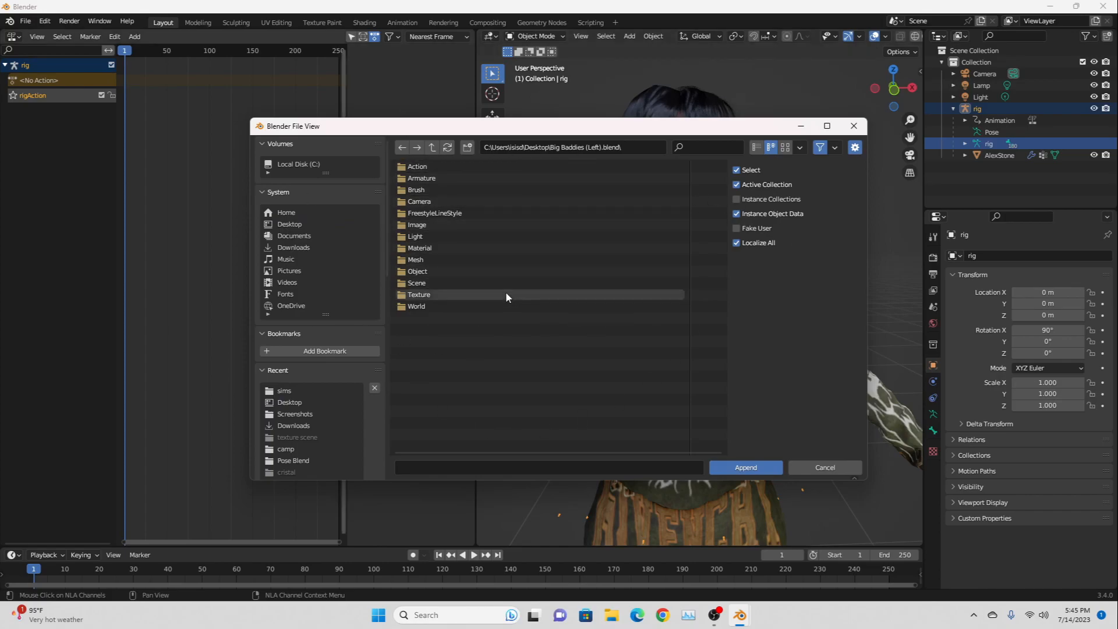
{"action": "left_click", "coordinate": [419, 167]}
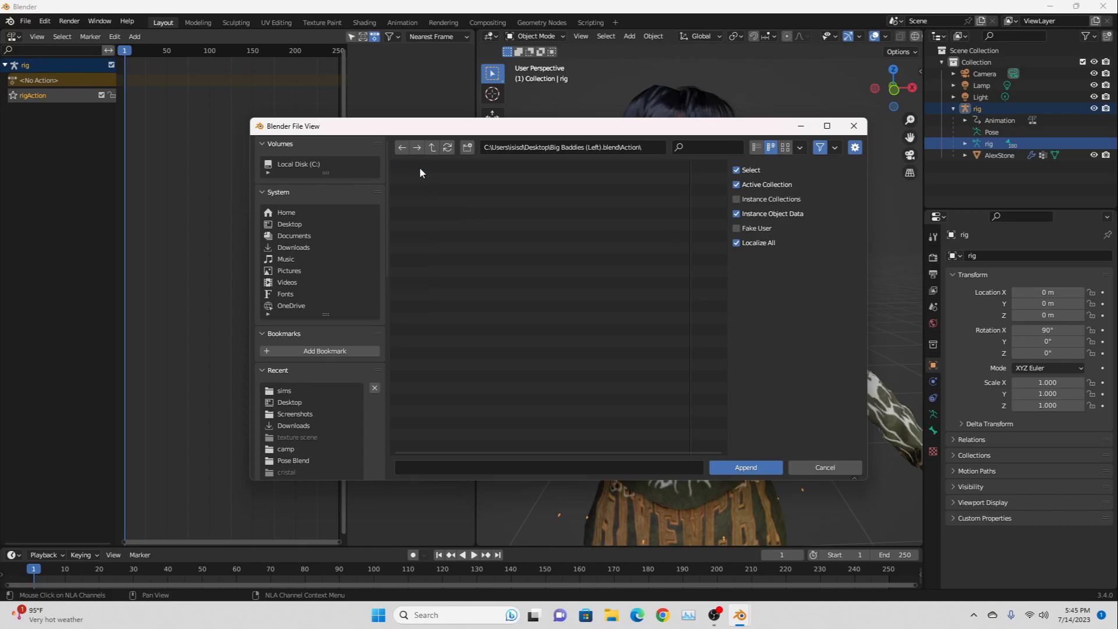
{"action": "left_click", "coordinate": [534, 166]}
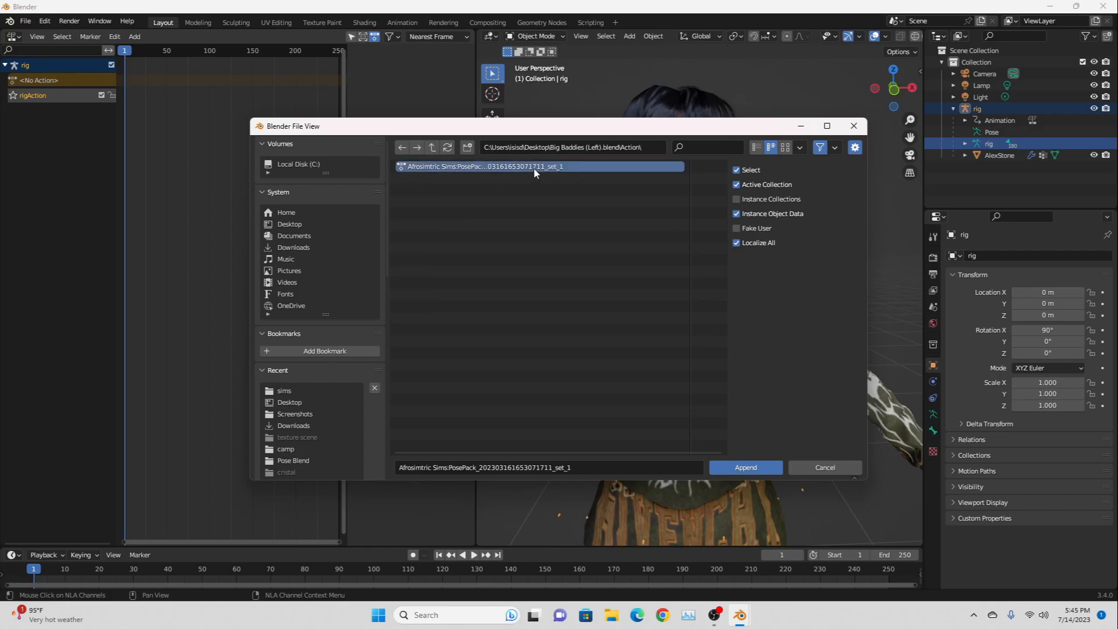
{"action": "left_click", "coordinate": [747, 470]}
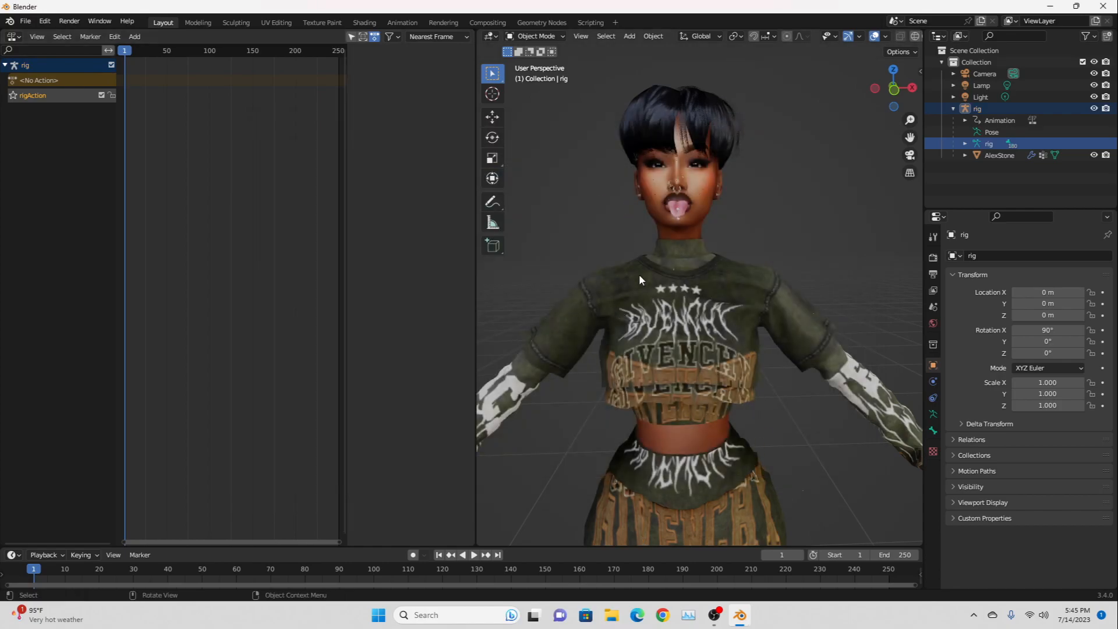
{"action": "left_click", "coordinate": [135, 37]}
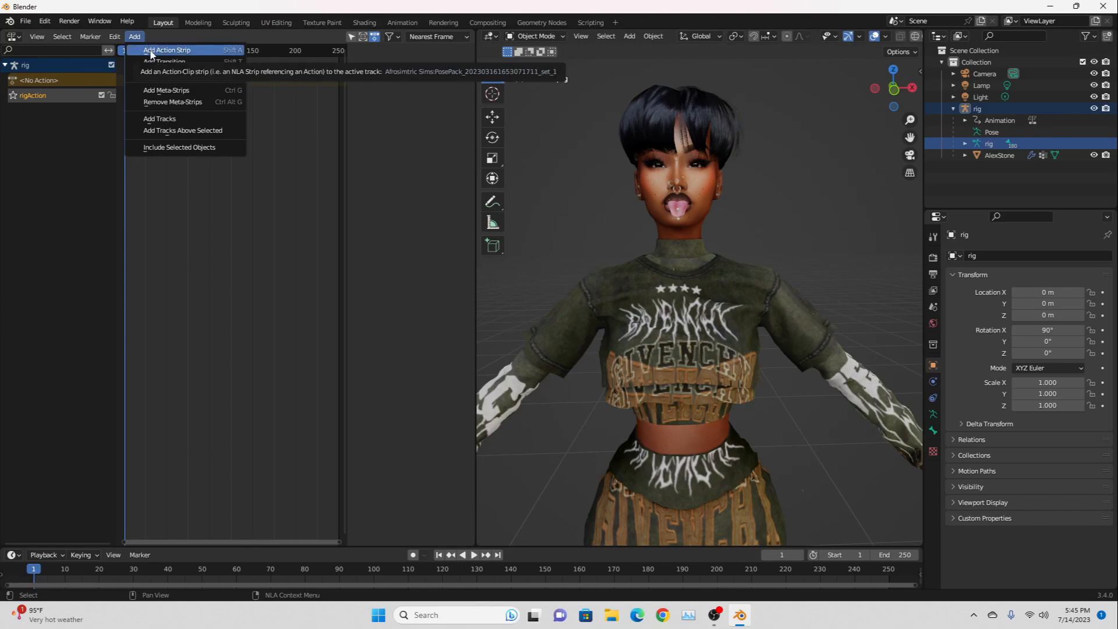
{"action": "left_click", "coordinate": [185, 53]}
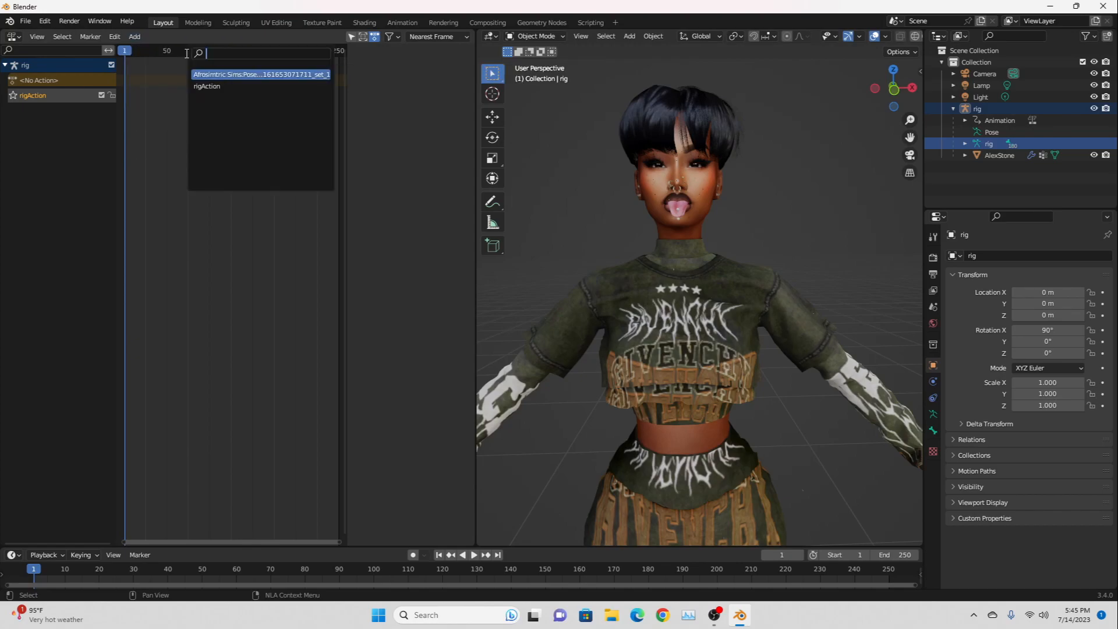
{"action": "left_click", "coordinate": [270, 74]}
{"action": "mouse_move", "coordinate": [571, 210]}
{"action": "middle_mouse_down"}
{"action": "mouse_move", "coordinate": [820, 237]}
{"action": "mouse_move", "coordinate": [549, 222]}
{"action": "mouse_move", "coordinate": [743, 204]}
{"action": "mouse_move", "coordinate": [711, 239]}
{"action": "mouse_move", "coordinate": [704, 226]}
{"action": "mouse_move", "coordinate": [700, 246]}
{"action": "mouse_move", "coordinate": [687, 249]}
{"action": "mouse_move", "coordinate": [686, 237]}
{"action": "mouse_move", "coordinate": [543, 264]}
{"action": "mouse_move", "coordinate": [711, 253]}
{"action": "mouse_move", "coordinate": [592, 248]}
{"action": "mouse_move", "coordinate": [557, 226]}
{"action": "middle_mouse_up"}
{"action": "scroll", "coordinate": [713, 243], "scroll_direction": "up", "scroll_amount": 5}
{"action": "scroll", "coordinate": [685, 236], "scroll_direction": "up", "scroll_amount": 4}
{"action": "scroll", "coordinate": [645, 171], "scroll_direction": "down", "scroll_amount": 5}
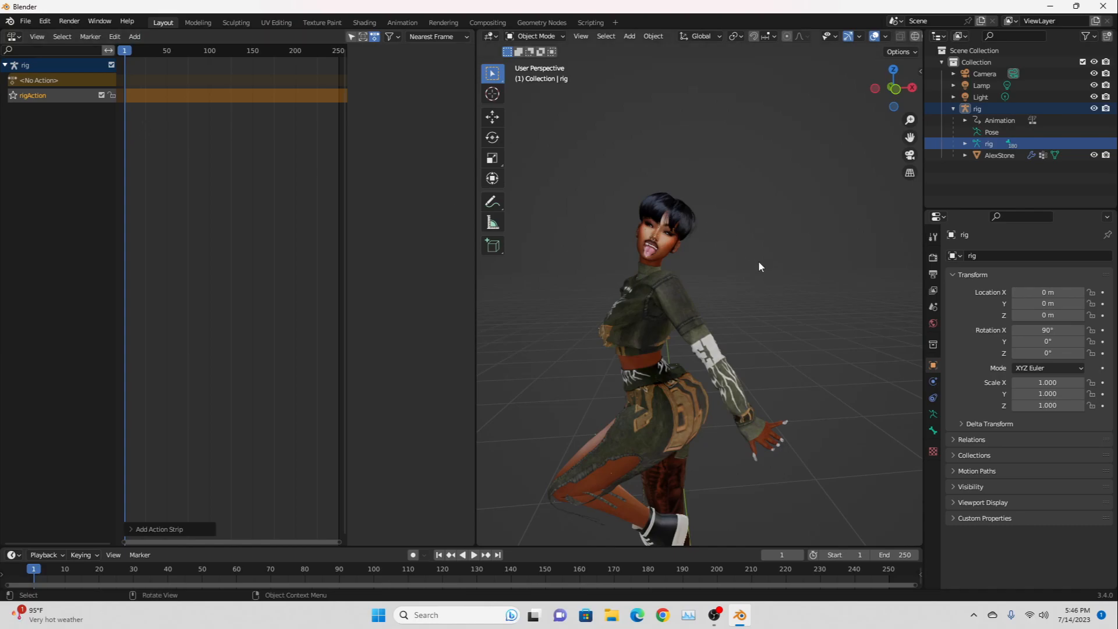
{"action": "left_click", "coordinate": [112, 95]}
Import the COLLADA file ErissStarr.dae from the sims folder.
{"action": "left_click", "coordinate": [26, 22]}
{"action": "mouse_move", "coordinate": [61, 176]}
{"action": "left_click", "coordinate": [163, 176]}
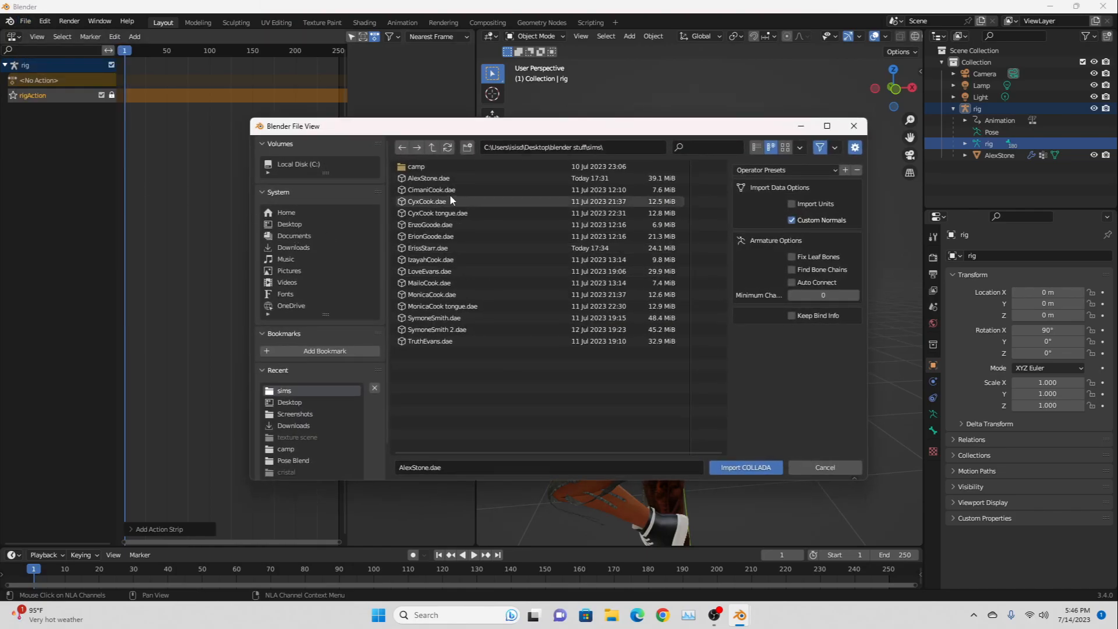
{"action": "left_click", "coordinate": [431, 248]}
{"action": "left_click", "coordinate": [735, 468]}
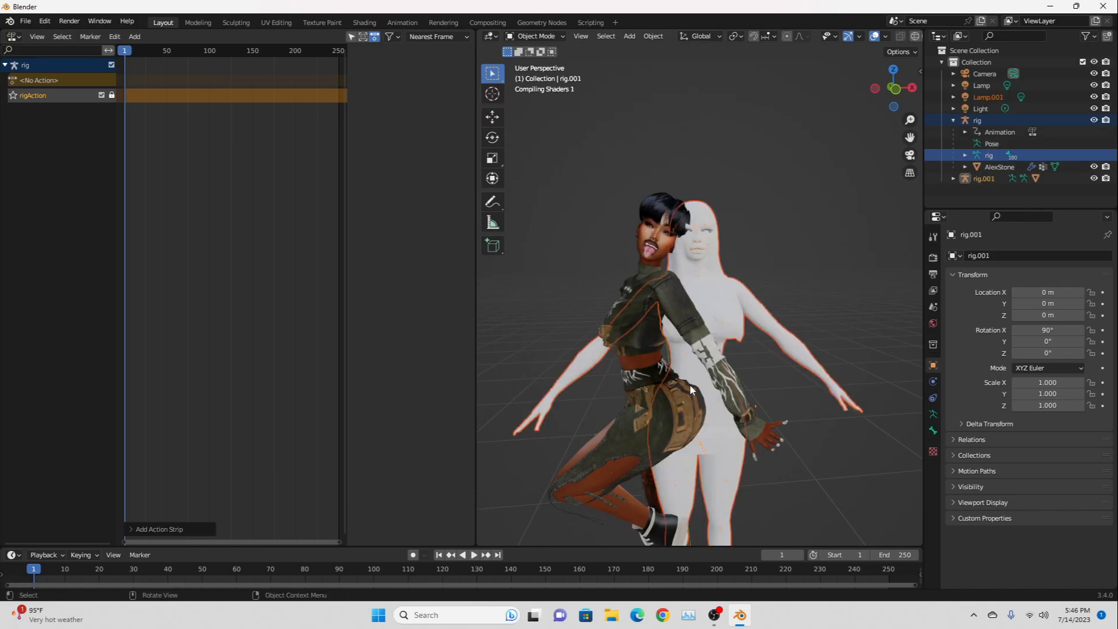
Connect the diffuse texture's Alpha output to the Principled BSDF Alpha input in ErissStarr's material and change the material's Blend Mode.
{"action": "left_click", "coordinate": [953, 179]}
{"action": "scroll", "coordinate": [986, 183], "scroll_direction": "down", "scroll_amount": 2}
{"action": "left_click", "coordinate": [997, 195]}
{"action": "left_click", "coordinate": [365, 23]}
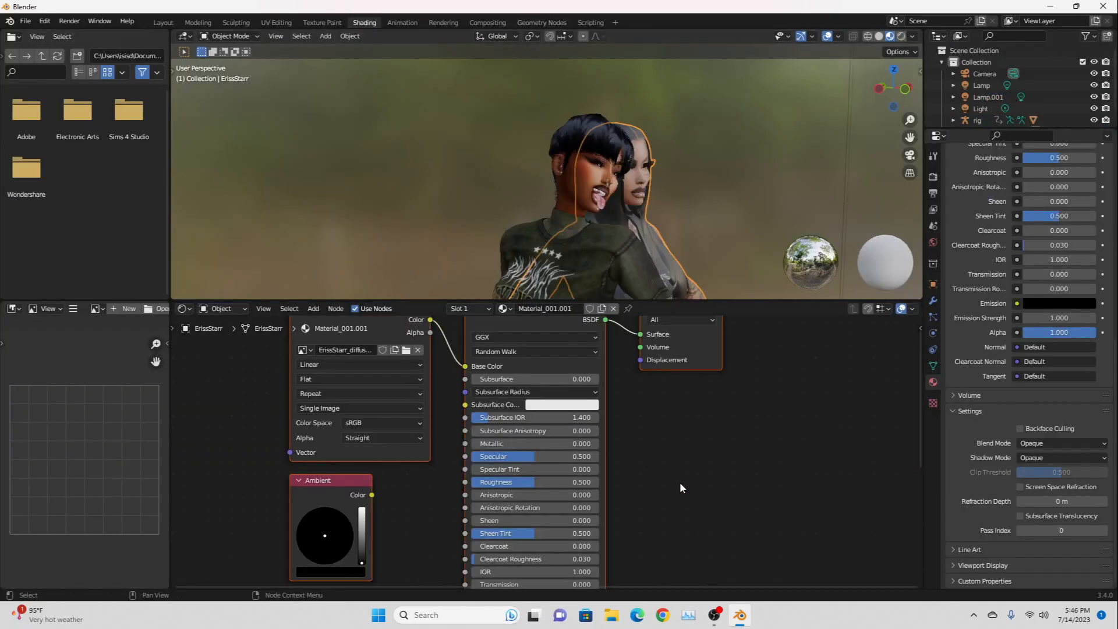
{"action": "scroll", "coordinate": [676, 442], "scroll_direction": "down", "scroll_amount": 1}
{"action": "scroll", "coordinate": [647, 400], "scroll_direction": "down", "scroll_amount": 1}
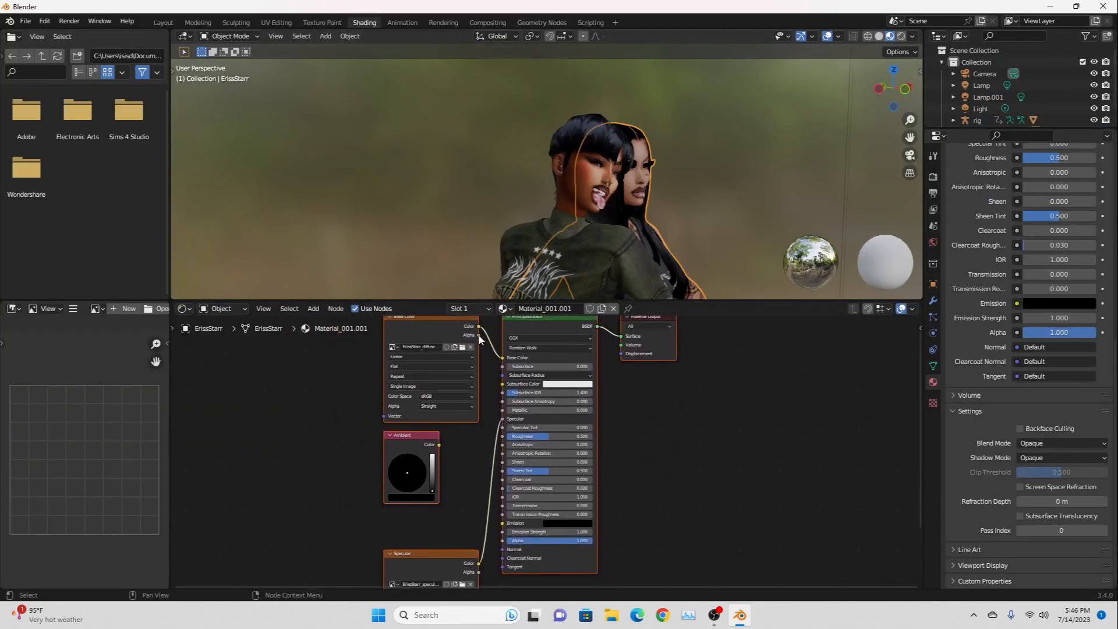
{"action": "left_click_drag", "start_coordinate": [478, 335], "coordinate": [502, 540]}
{"action": "left_click", "coordinate": [1063, 443]}
{"action": "left_click", "coordinate": [1042, 482]}
Keyframe rig.001 and push its rig.001Action down into an NLA track, clearing the strip from that track.
{"action": "left_click", "coordinate": [163, 23]}
{"action": "scroll", "coordinate": [718, 174], "scroll_direction": "up", "scroll_amount": 4}
{"action": "key", "text": "i"}
{"action": "left_click", "coordinate": [706, 187]}
{"action": "left_click", "coordinate": [104, 138]}
{"action": "right_click", "coordinate": [101, 139]}
{"action": "left_click", "coordinate": [102, 138]}
{"action": "left_click", "coordinate": [26, 21]}
{"action": "left_click", "coordinate": [40, 149]}
{"action": "left_click", "coordinate": [290, 402]}
{"action": "double_click", "coordinate": [431, 361]}
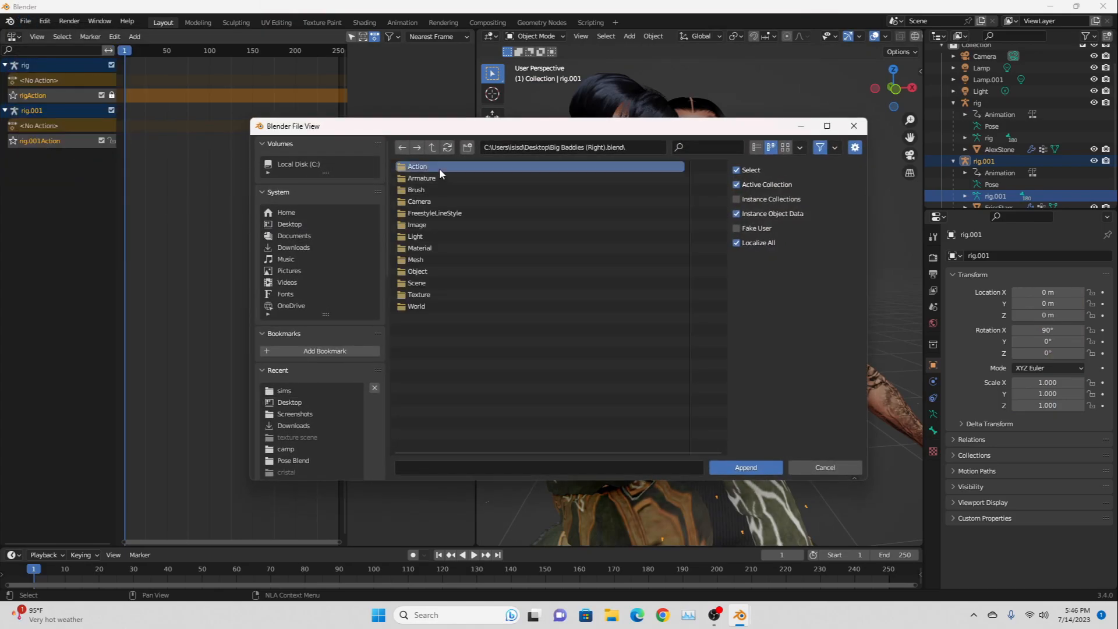
{"action": "double_click", "coordinate": [418, 167]}
{"action": "double_click", "coordinate": [439, 167]}
Add the Afrosimtric Sims pose action ending in set_2 as an action strip on the rig.001Action track.
{"action": "left_click", "coordinate": [135, 36]}
{"action": "left_click", "coordinate": [169, 49]}
{"action": "left_click", "coordinate": [221, 86]}
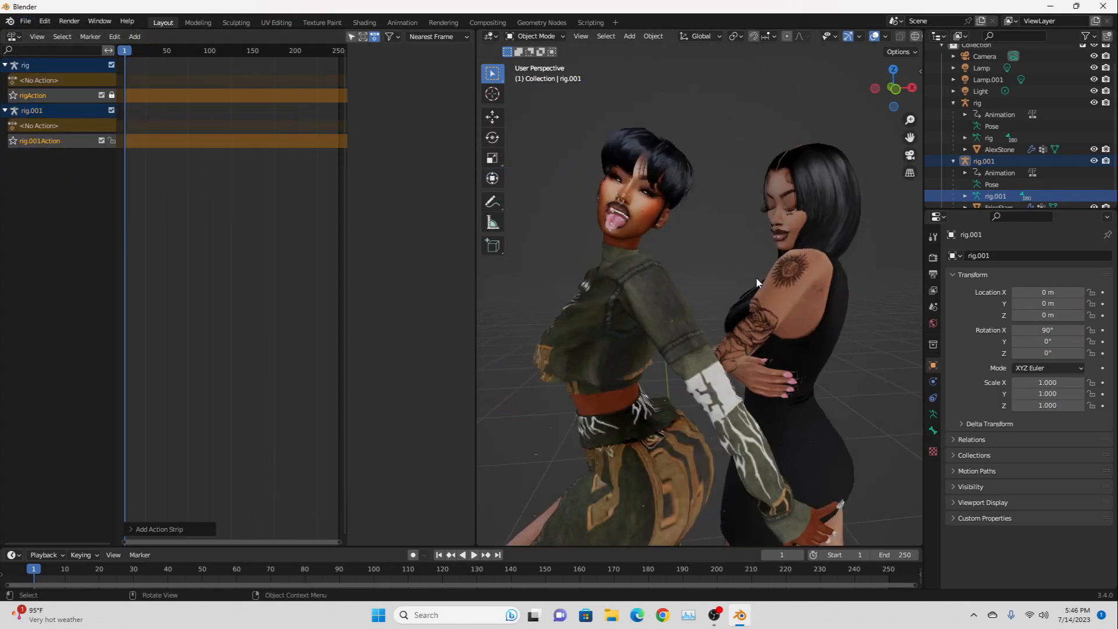
{"action": "scroll", "coordinate": [755, 277], "scroll_direction": "down", "scroll_amount": 5}
{"action": "middle_click_drag", "start_coordinate": [710, 277], "coordinate": [647, 278]}
{"action": "scroll", "coordinate": [647, 276], "scroll_direction": "up", "scroll_amount": 3}
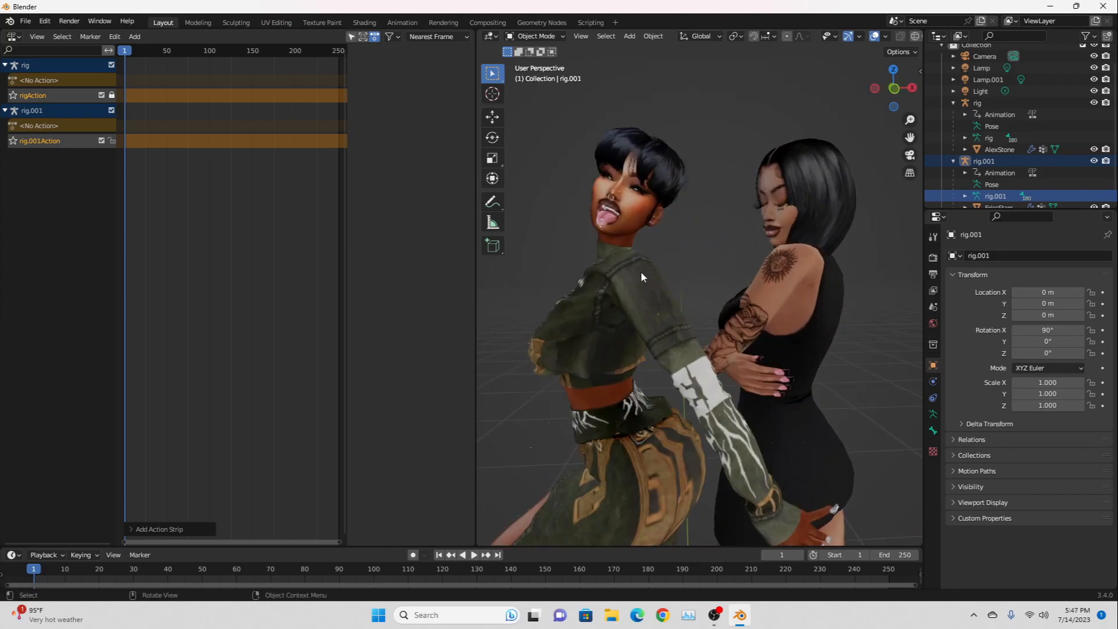
Lock the rig.001Action NLA track, keeping the rigAction track locked as well.
{"action": "left_click", "coordinate": [112, 95]}
{"action": "left_click", "coordinate": [112, 140]}
{"action": "scroll", "coordinate": [642, 232], "scroll_direction": "down", "scroll_amount": 3}
{"action": "mouse_move", "coordinate": [722, 205]}
{"action": "middle_mouse_down"}
{"action": "mouse_move", "coordinate": [498, 235]}
{"action": "mouse_move", "coordinate": [710, 235]}
{"action": "mouse_move", "coordinate": [725, 214]}
{"action": "mouse_move", "coordinate": [722, 225]}
{"action": "middle_mouse_up"}
{"action": "scroll", "coordinate": [725, 214], "scroll_direction": "up", "scroll_amount": 5}
{"action": "scroll", "coordinate": [722, 225], "scroll_direction": "down", "scroll_amount": 3}
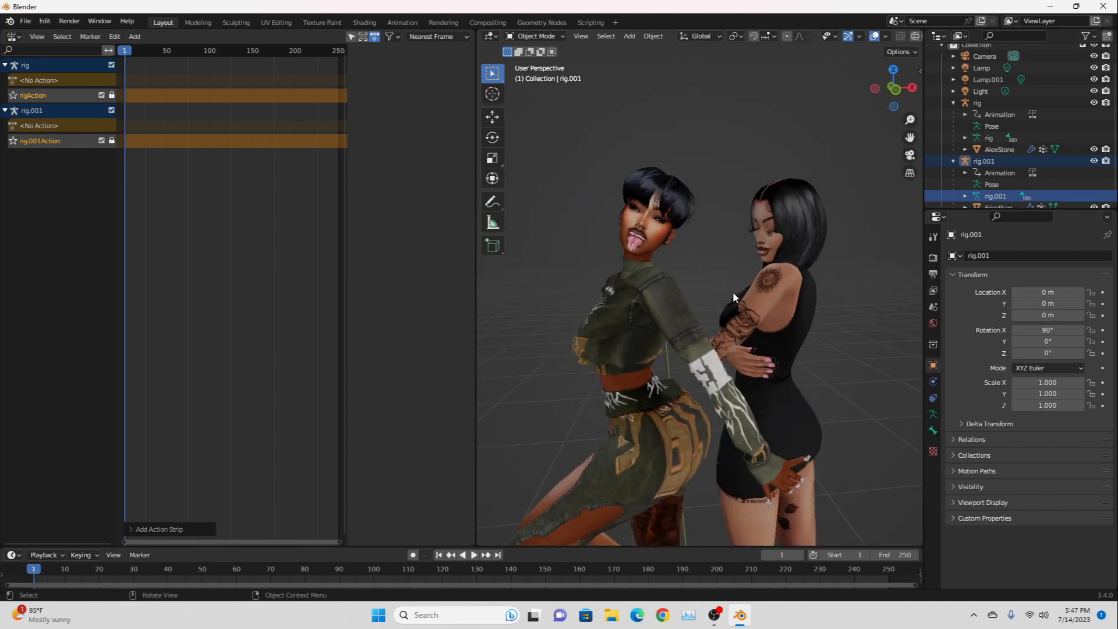
{"action": "middle_click_drag", "start_coordinate": [733, 292], "coordinate": [809, 400]}
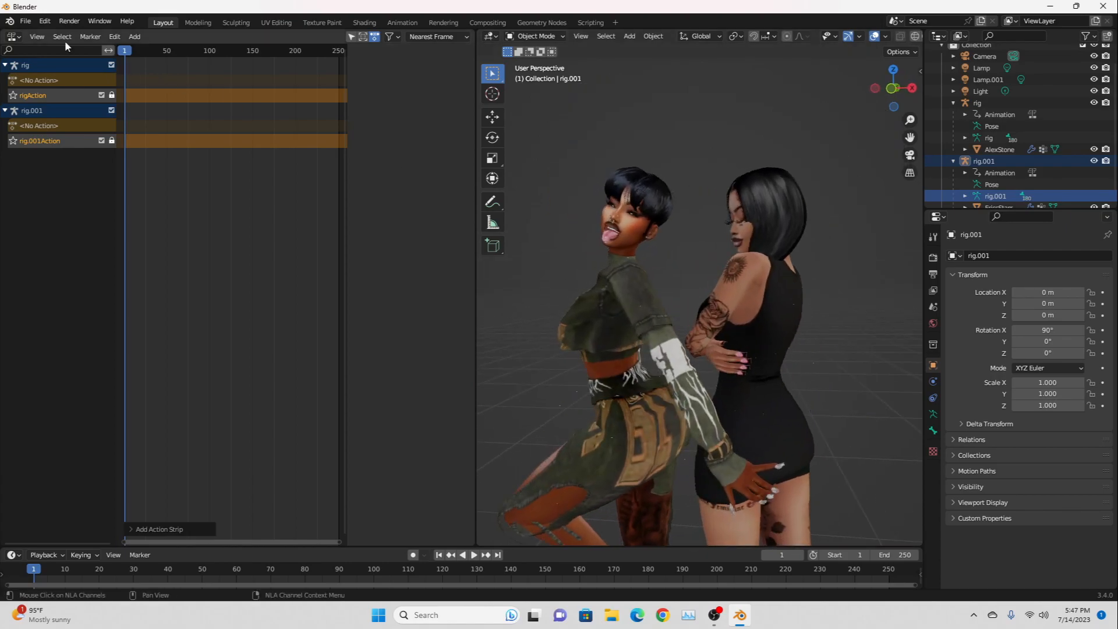
Save the scene as girlssss.blend in the Desktop folder.
{"action": "left_click", "coordinate": [26, 23]}
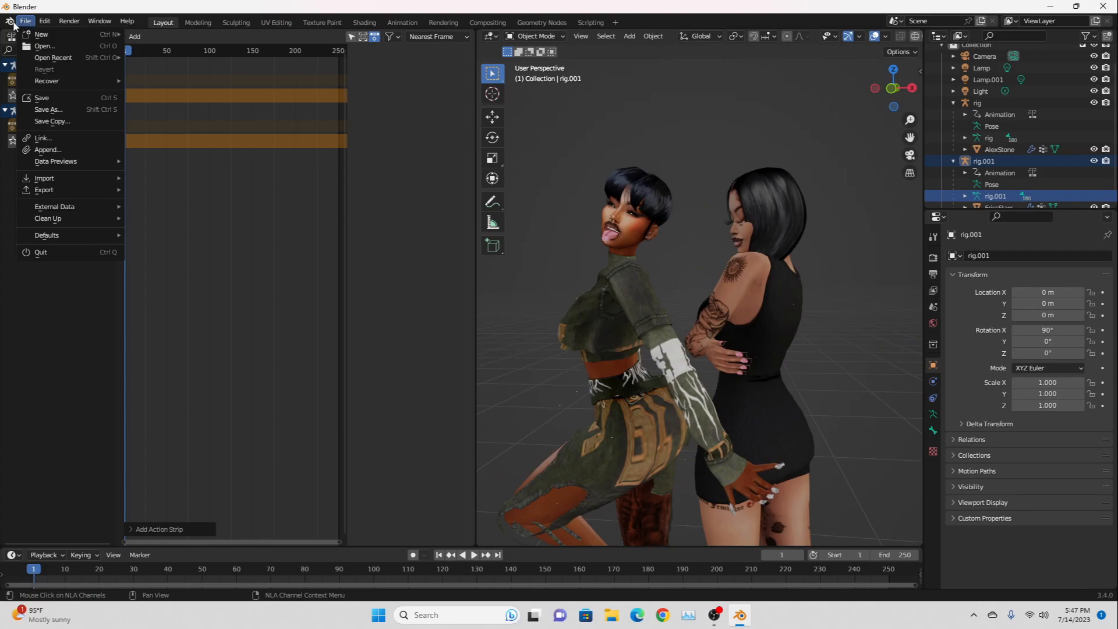
{"action": "left_click", "coordinate": [25, 21]}
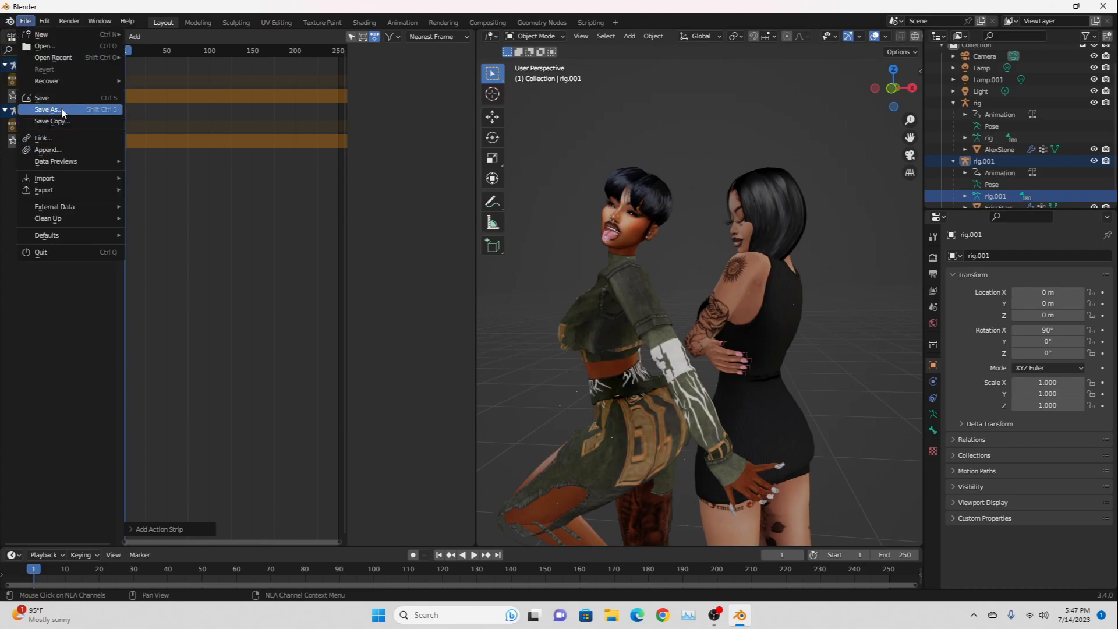
{"action": "left_click", "coordinate": [47, 110]}
{"action": "left_click", "coordinate": [451, 467]}
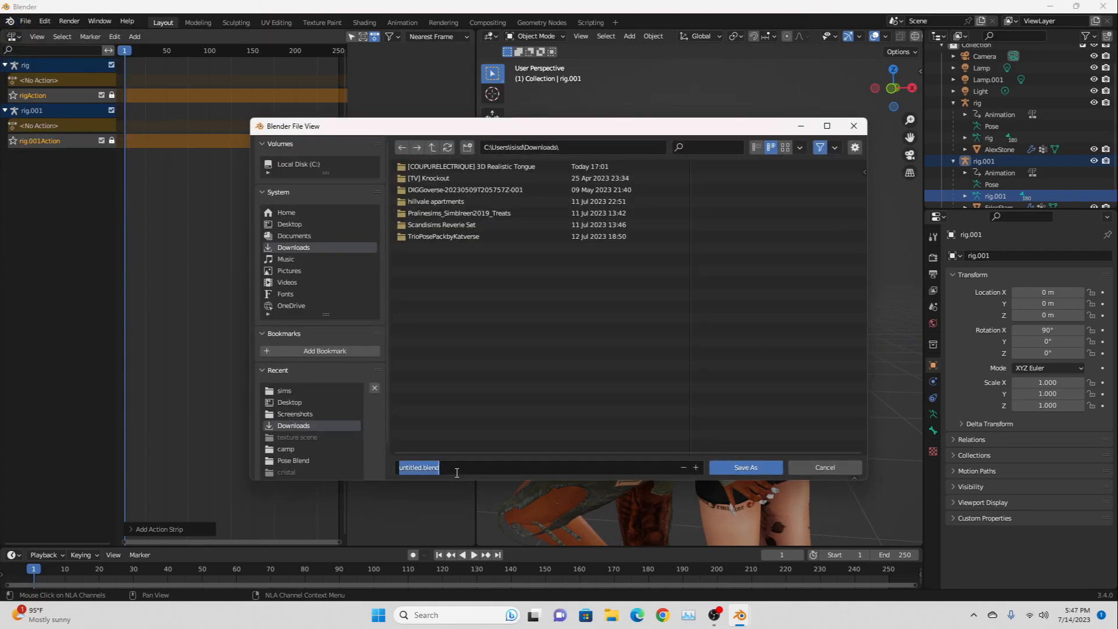
{"action": "type", "text": "g"}
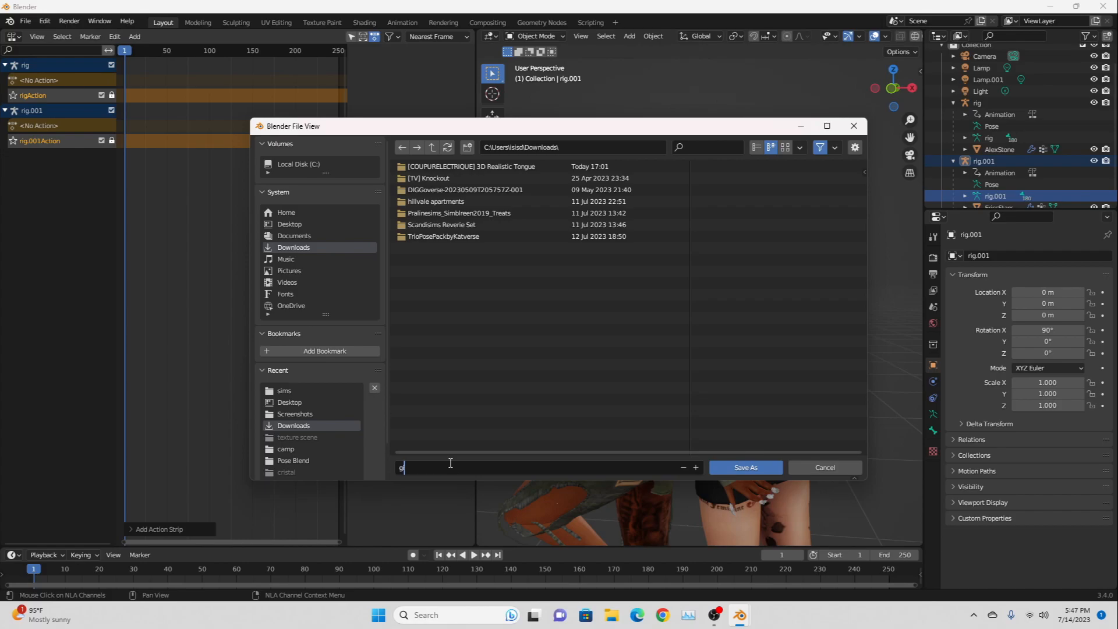
{"action": "type", "text": "irlssss"}
{"action": "left_click", "coordinate": [294, 224]}
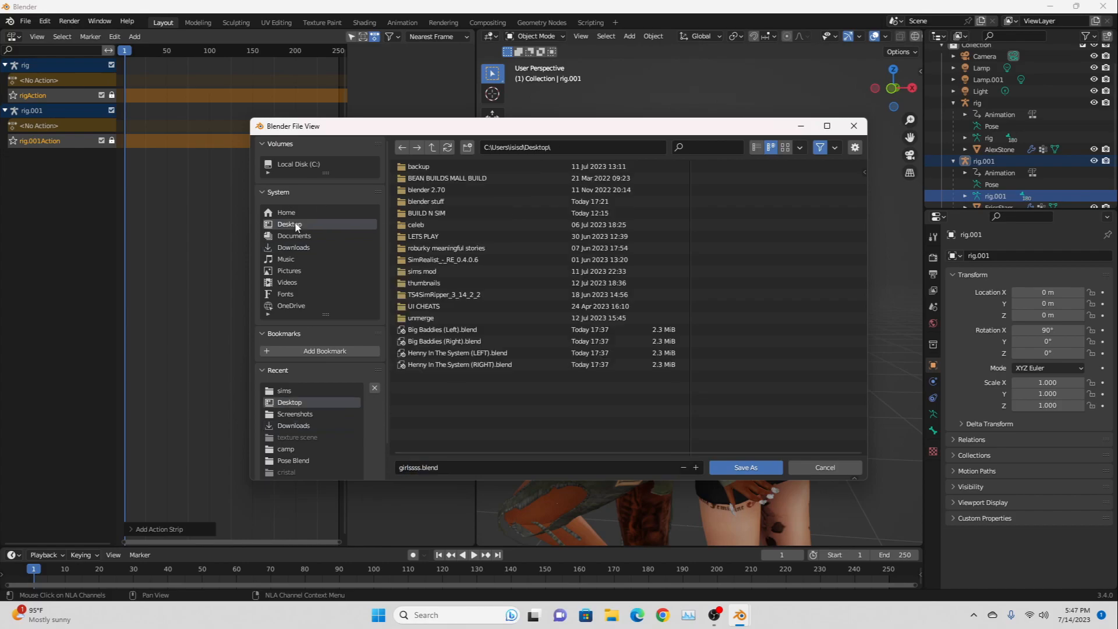
{"action": "left_click", "coordinate": [733, 466]}
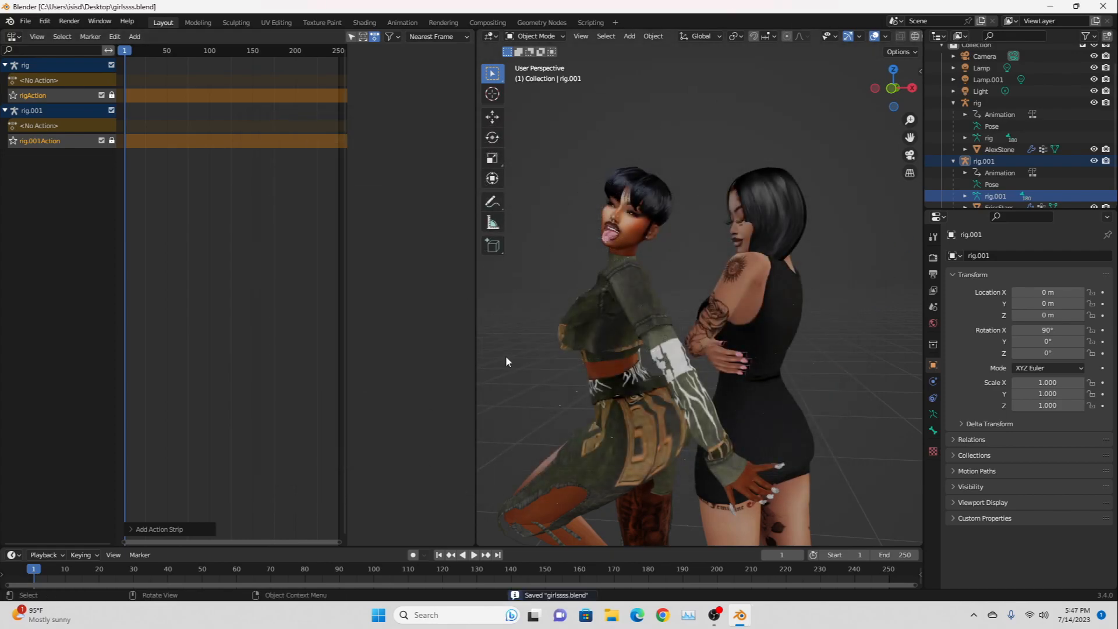
Append the set_6 pose action from Henny In The System (RIGHT).blend, add it as a strip on rig, and lock its track.
{"action": "left_click", "coordinate": [26, 21]}
{"action": "scroll", "coordinate": [641, 312], "scroll_direction": "down", "scroll_amount": 3}
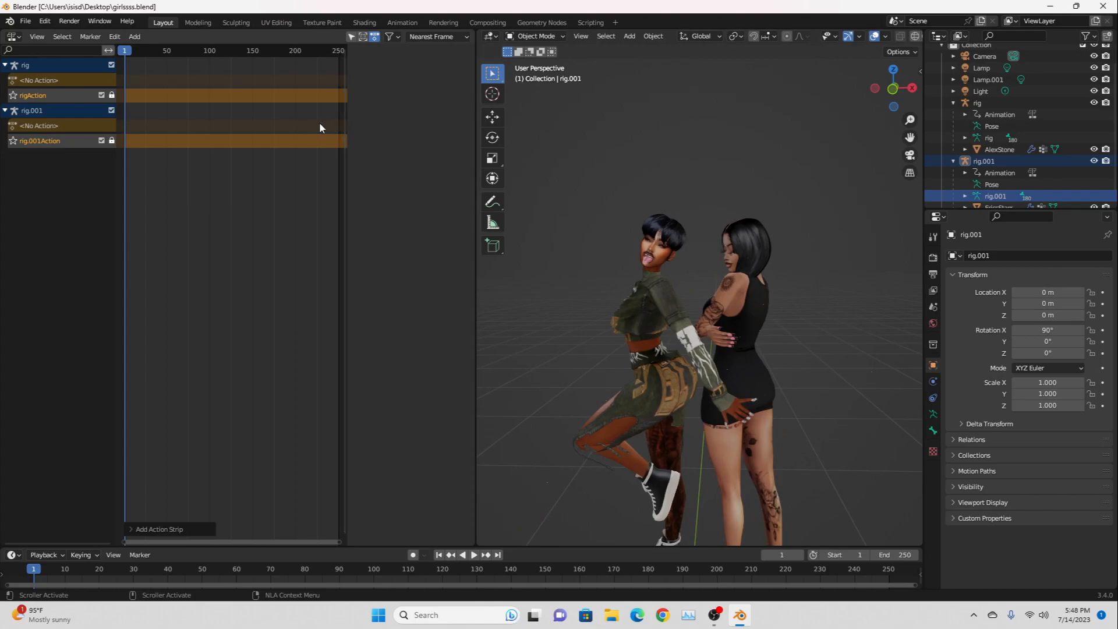
{"action": "left_click", "coordinate": [111, 95]}
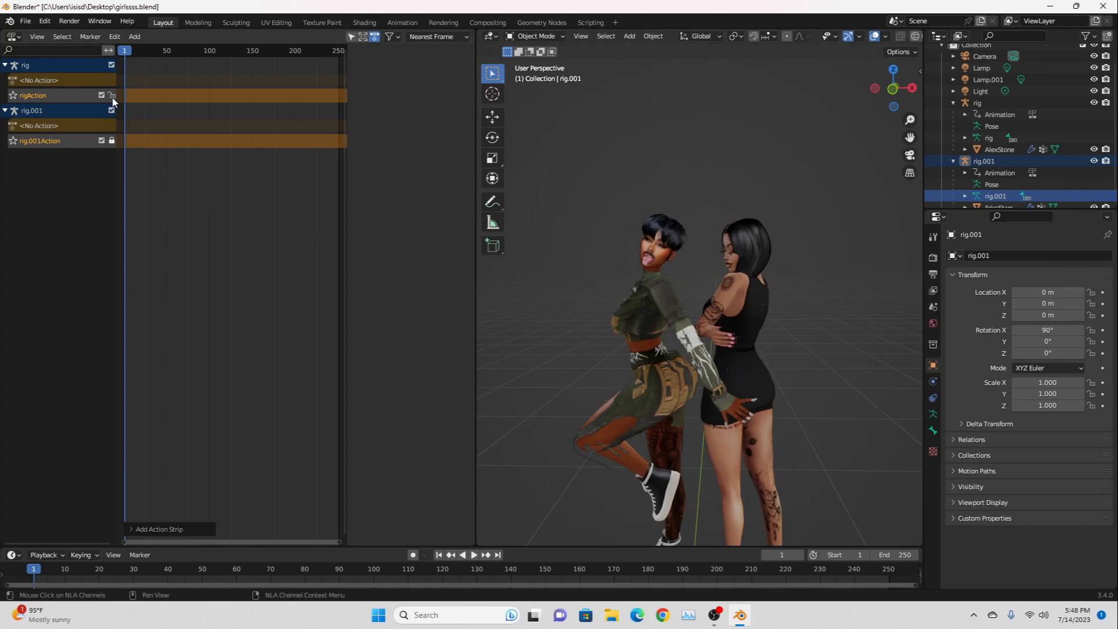
{"action": "left_click", "coordinate": [26, 21]}
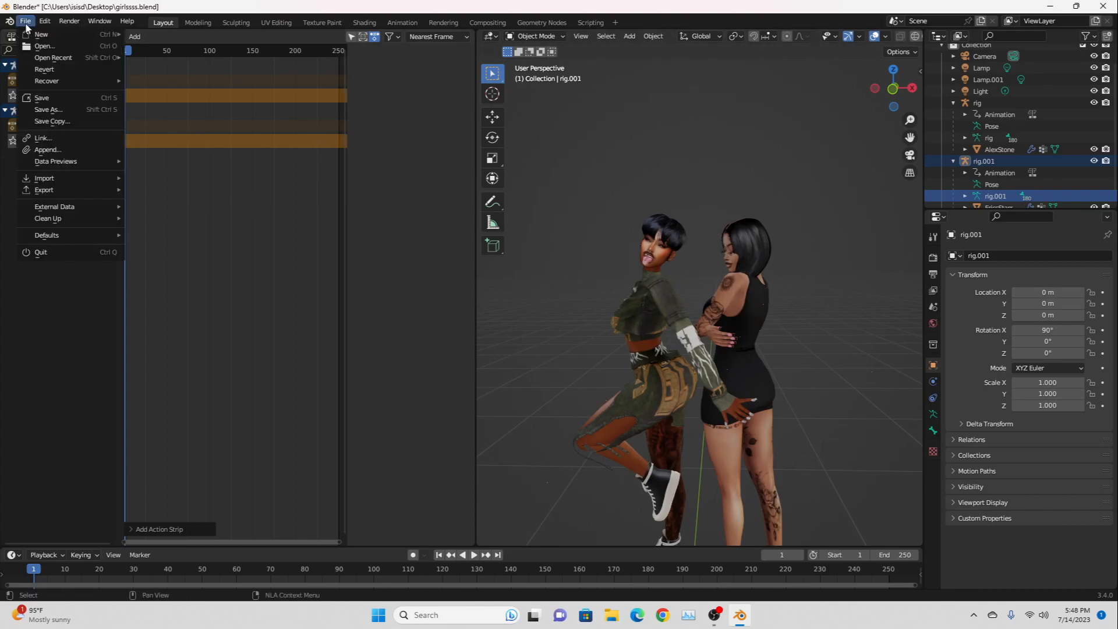
{"action": "left_click", "coordinate": [43, 147]}
{"action": "left_click", "coordinate": [309, 227]}
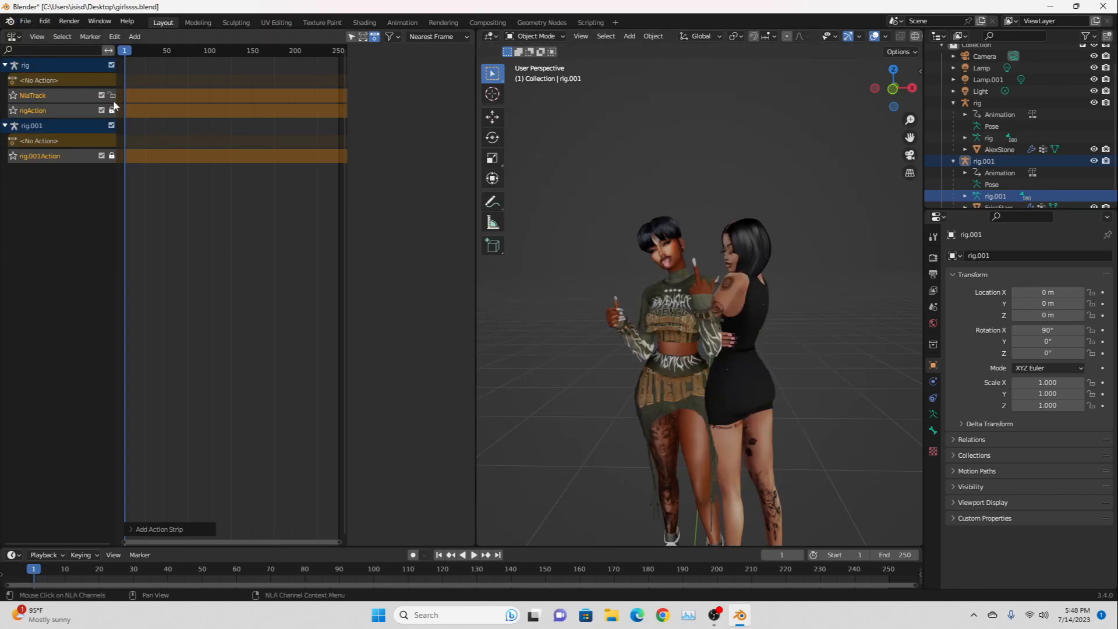
{"action": "left_click", "coordinate": [113, 97]}
Unlock the rig.001Action track and append the set_5 pose action from Henny In The System (LEFT).blend on the Desktop.
{"action": "left_click", "coordinate": [112, 157]}
{"action": "left_click", "coordinate": [26, 21]}
{"action": "left_click", "coordinate": [36, 150]}
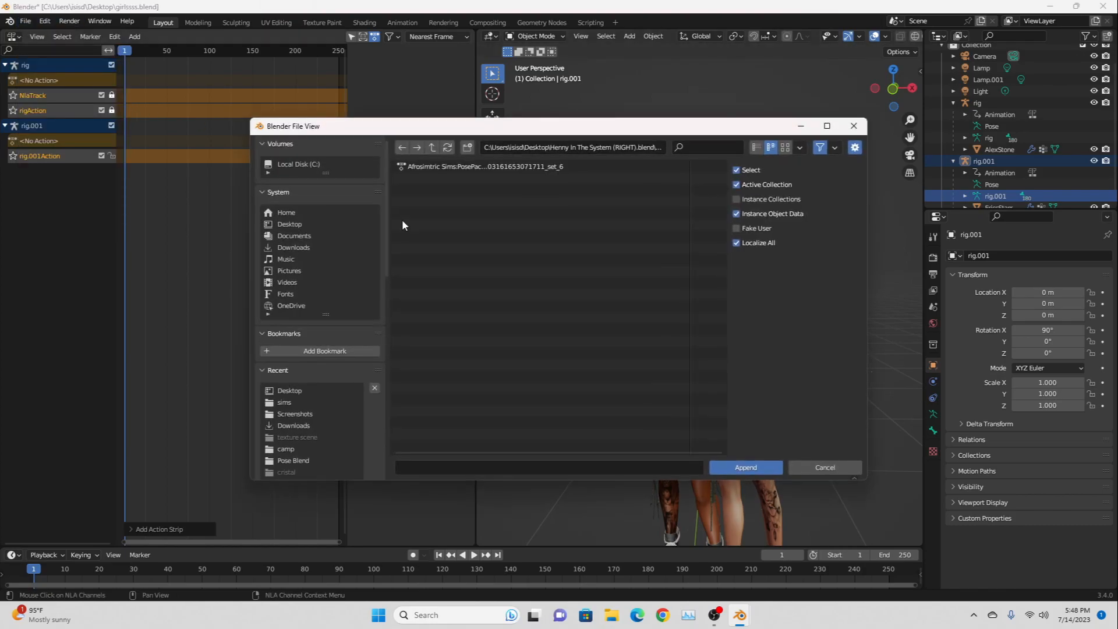
{"action": "left_click", "coordinate": [294, 224]}
{"action": "double_click", "coordinate": [446, 355]}
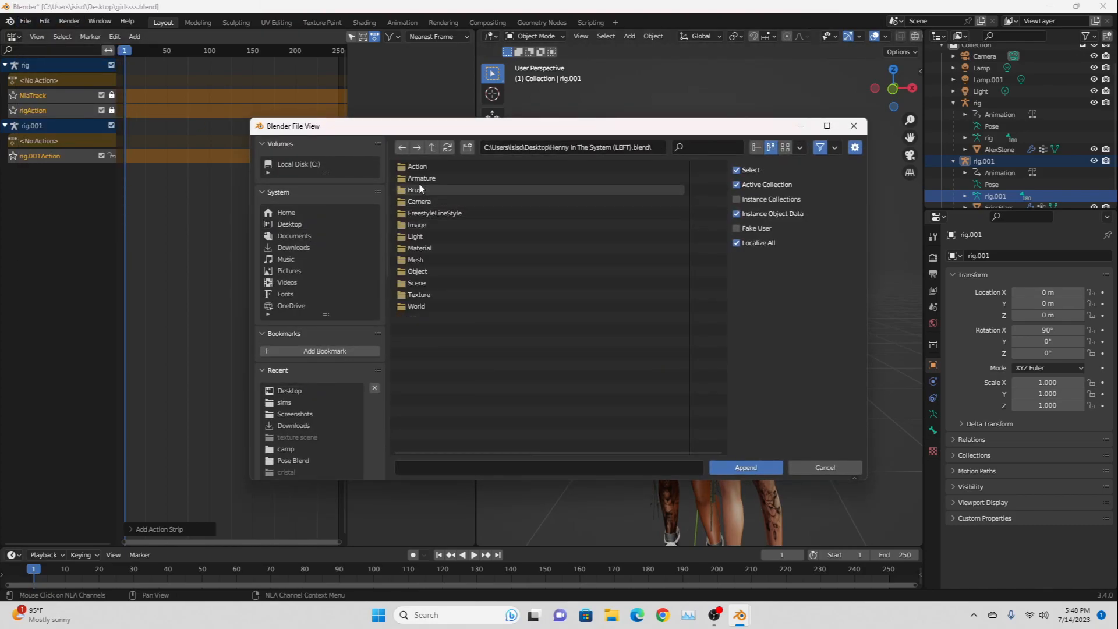
{"action": "double_click", "coordinate": [417, 167]}
{"action": "left_click", "coordinate": [431, 166]}
{"action": "left_click", "coordinate": [745, 467]}
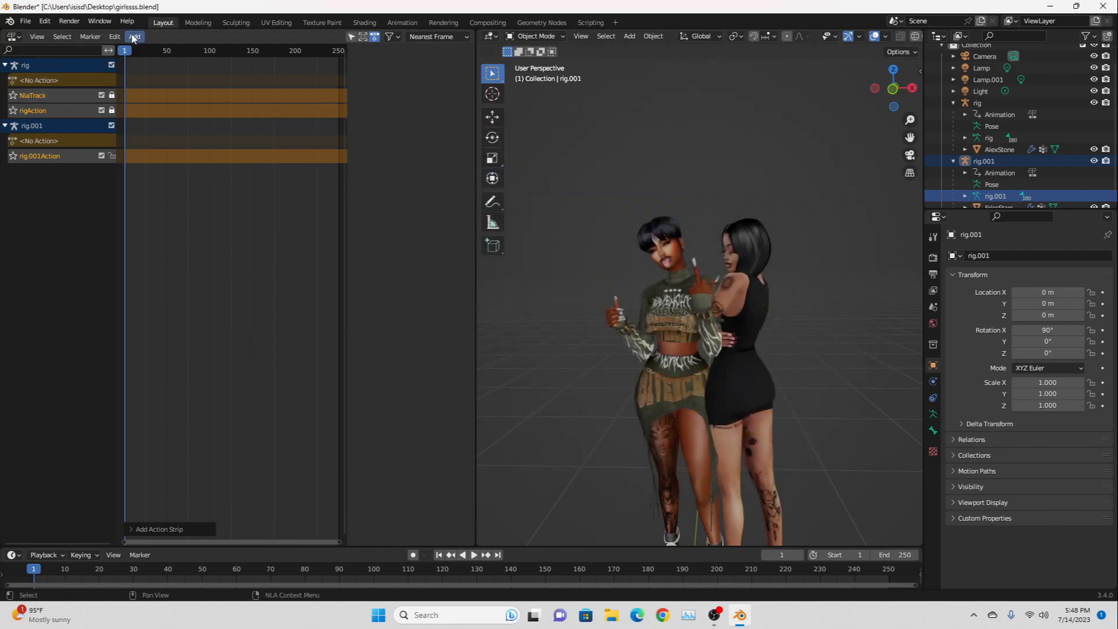
Add the set_5 pose action as an action strip on rig.001 and lock its NLA tracks.
{"action": "left_click", "coordinate": [134, 36]}
{"action": "left_click", "coordinate": [184, 49]}
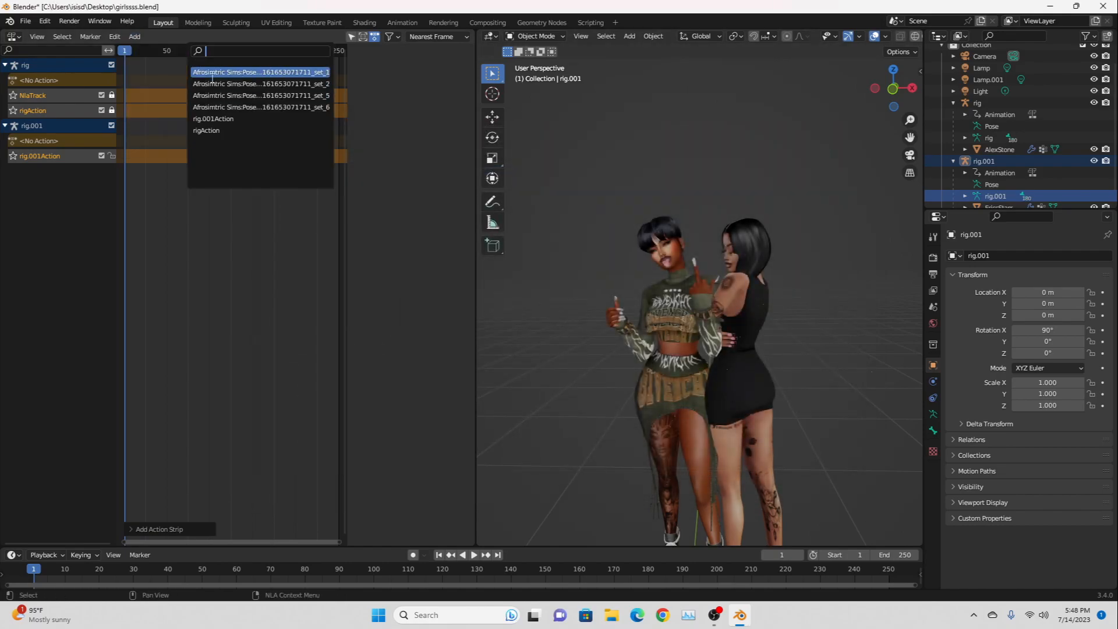
{"action": "left_click", "coordinate": [301, 95]}
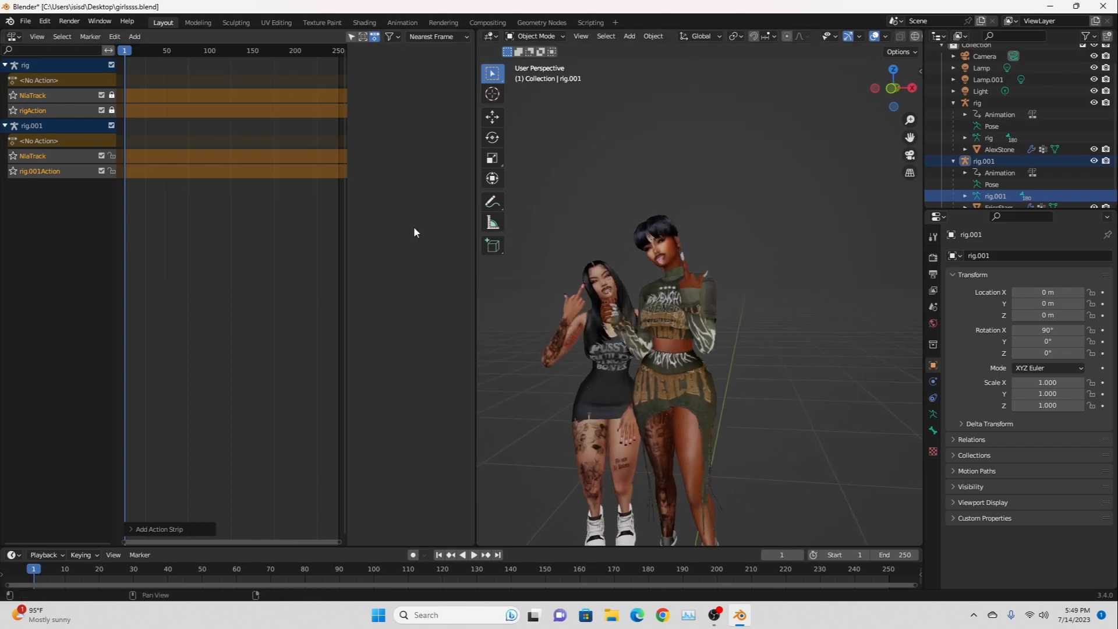
{"action": "left_click", "coordinate": [112, 171]}
Examine the two posed Sims together from several angles and distances.
{"action": "scroll", "coordinate": [652, 288], "scroll_direction": "up", "scroll_amount": 5}
{"action": "middle_click_drag", "start_coordinate": [652, 288], "coordinate": [616, 289]}
{"action": "middle_click_drag", "start_coordinate": [633, 287], "coordinate": [847, 331]}
{"action": "scroll", "coordinate": [693, 285], "scroll_direction": "down", "scroll_amount": 4}
{"action": "scroll", "coordinate": [731, 233], "scroll_direction": "down", "scroll_amount": 3}
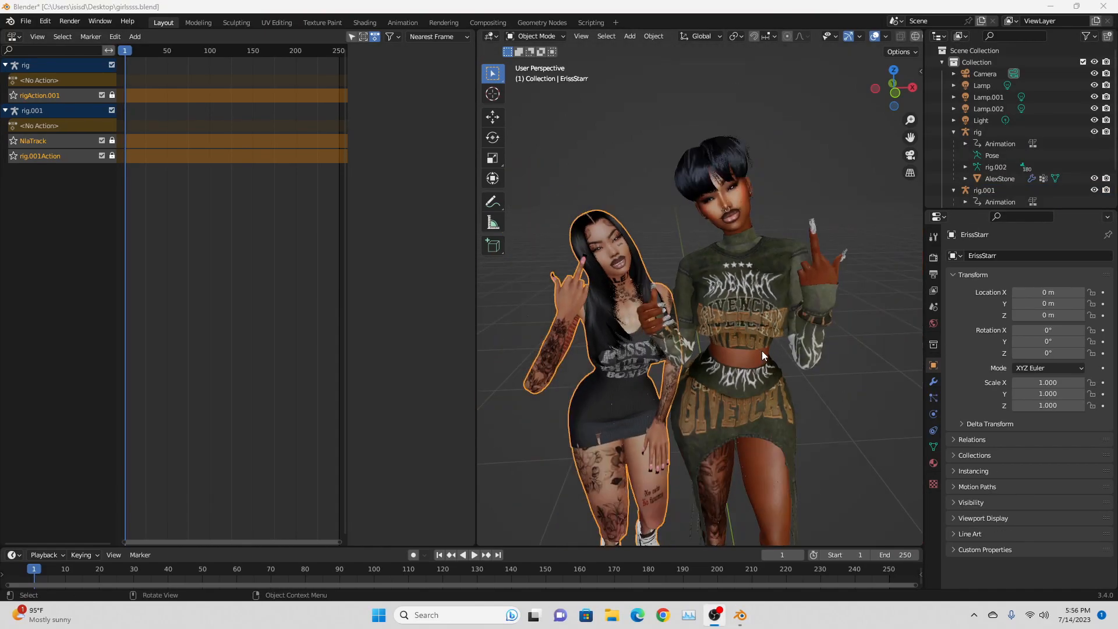
{"action": "middle_click_drag", "start_coordinate": [761, 350], "coordinate": [749, 161]}
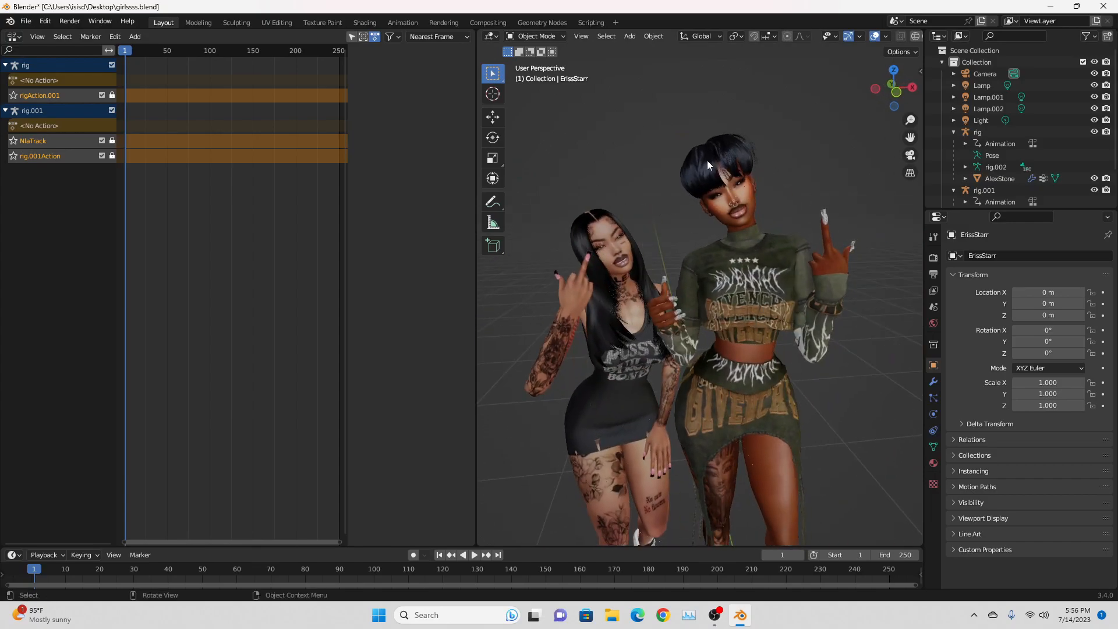
{"action": "scroll", "coordinate": [756, 236], "scroll_direction": "up", "scroll_amount": 3}
{"action": "scroll", "coordinate": [754, 237], "scroll_direction": "down", "scroll_amount": 5}
{"action": "middle_click_drag", "start_coordinate": [721, 232], "coordinate": [821, 253]}
{"action": "scroll", "coordinate": [821, 252], "scroll_direction": "up", "scroll_amount": 3}
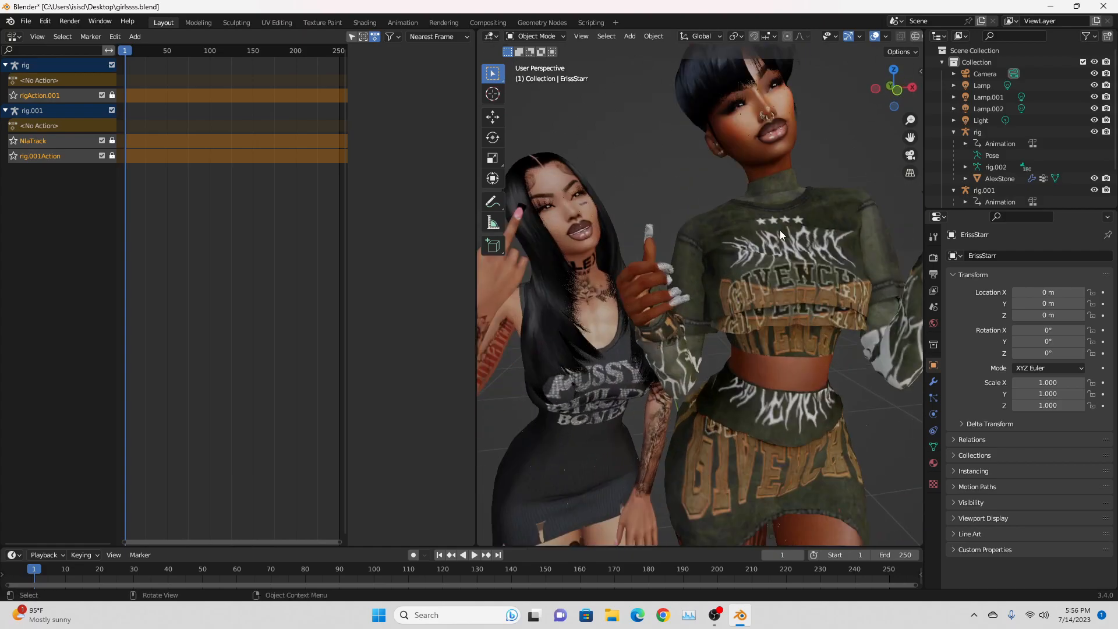
Save a second copy of the scene as "girlssss. 2 blend.blend" on the Desktop.
{"action": "left_click", "coordinate": [23, 22]}
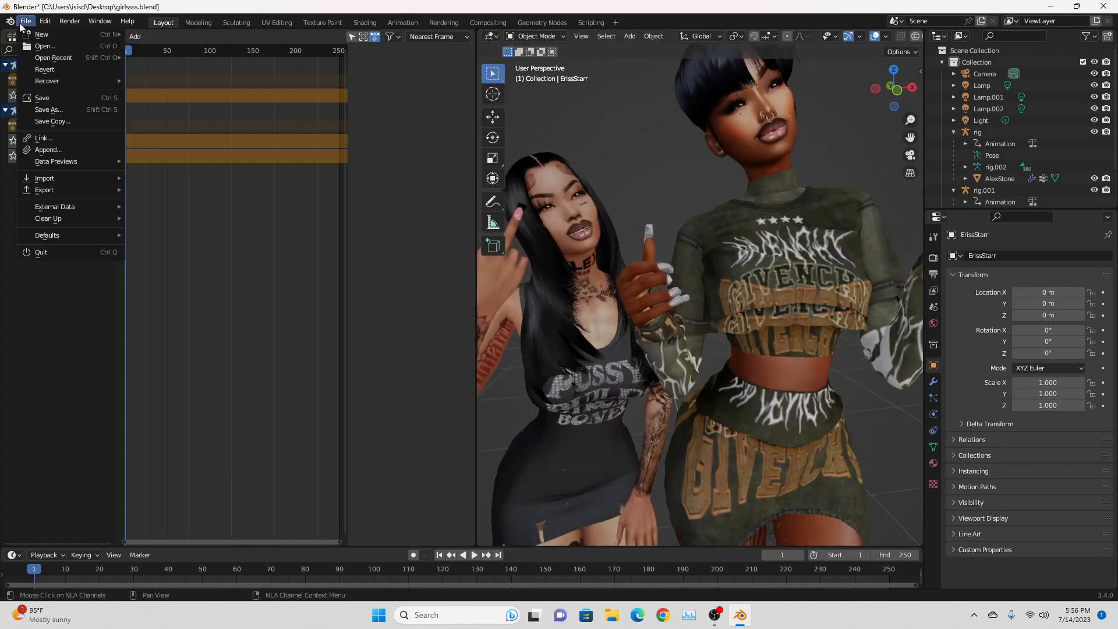
{"action": "left_click", "coordinate": [58, 109]}
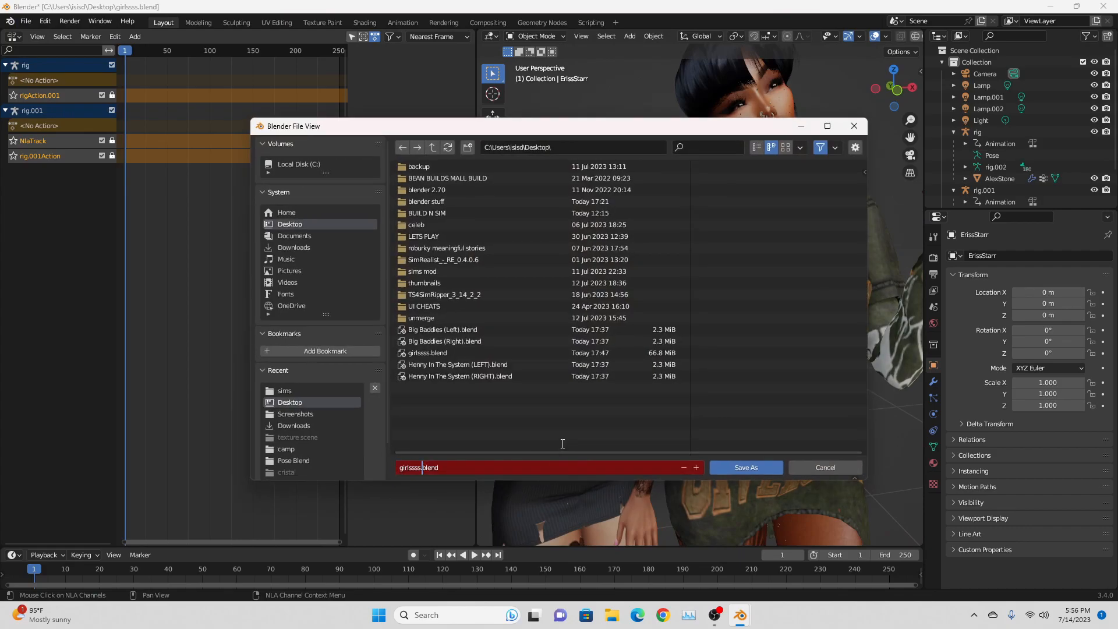
{"action": "type", "text": "2"}
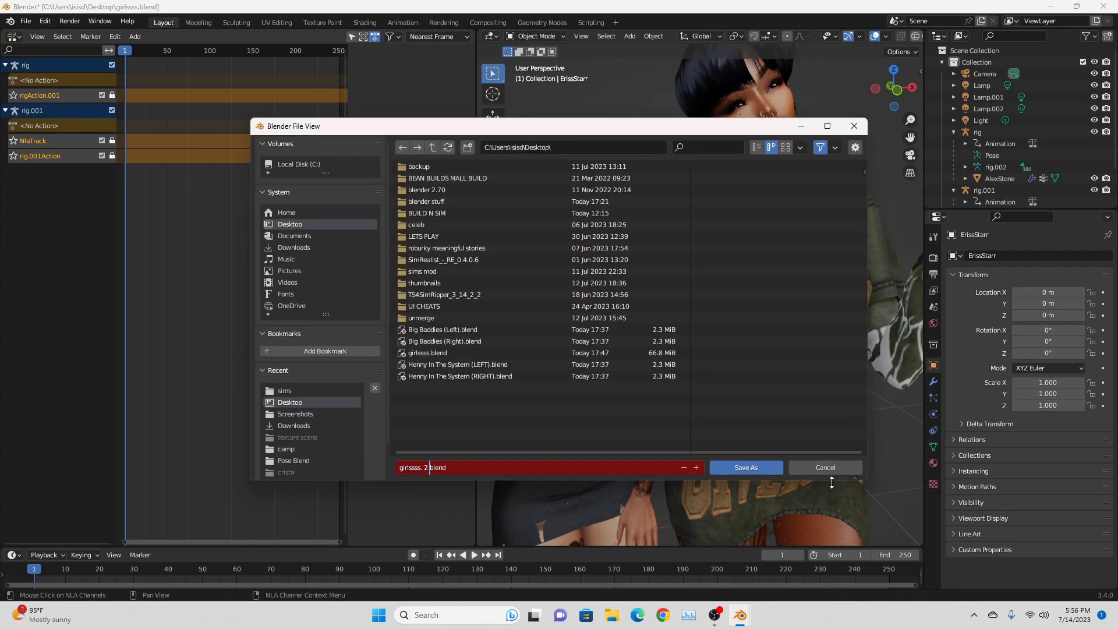
{"action": "left_click", "coordinate": [746, 467]}
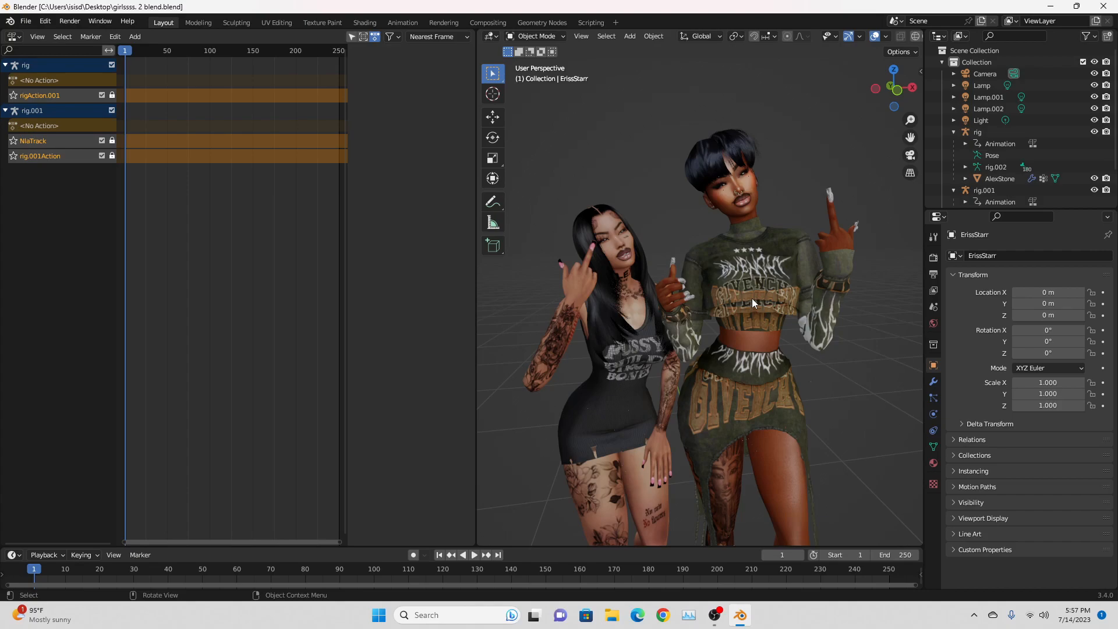
Switch to Chrome with the Pinterest search results for "blender scene sims 4".
{"action": "key", "text": "alt+Tab"}
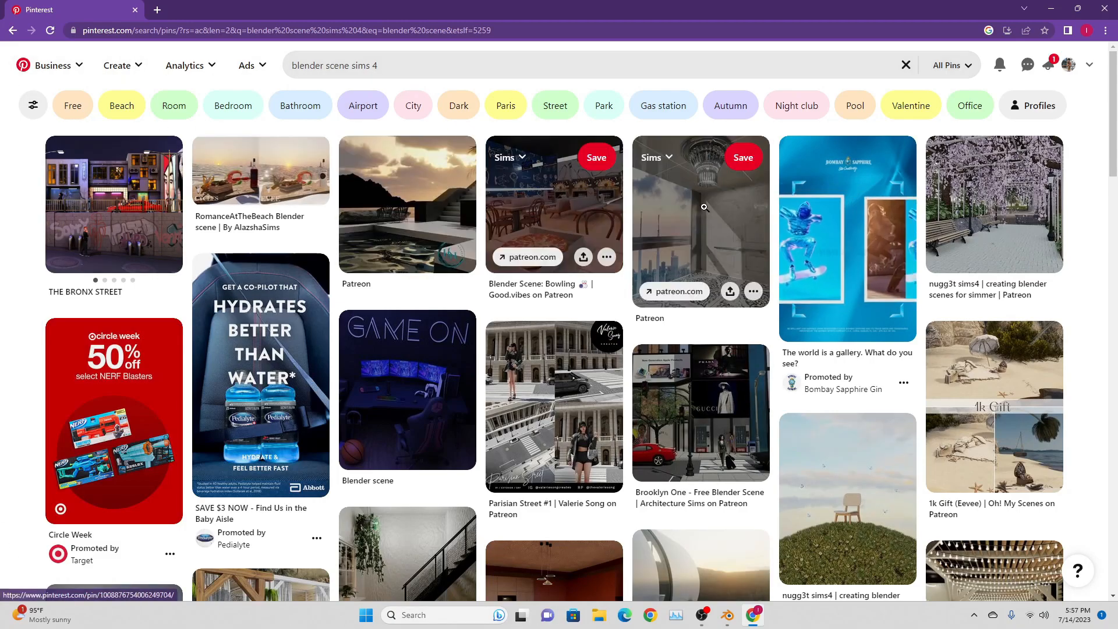
Browse the Pinterest results for Sims 4 Blender scenes, including the Brooklyn One free Blender scene pin.
{"action": "scroll", "coordinate": [374, 508], "scroll_direction": "down", "scroll_amount": 1}
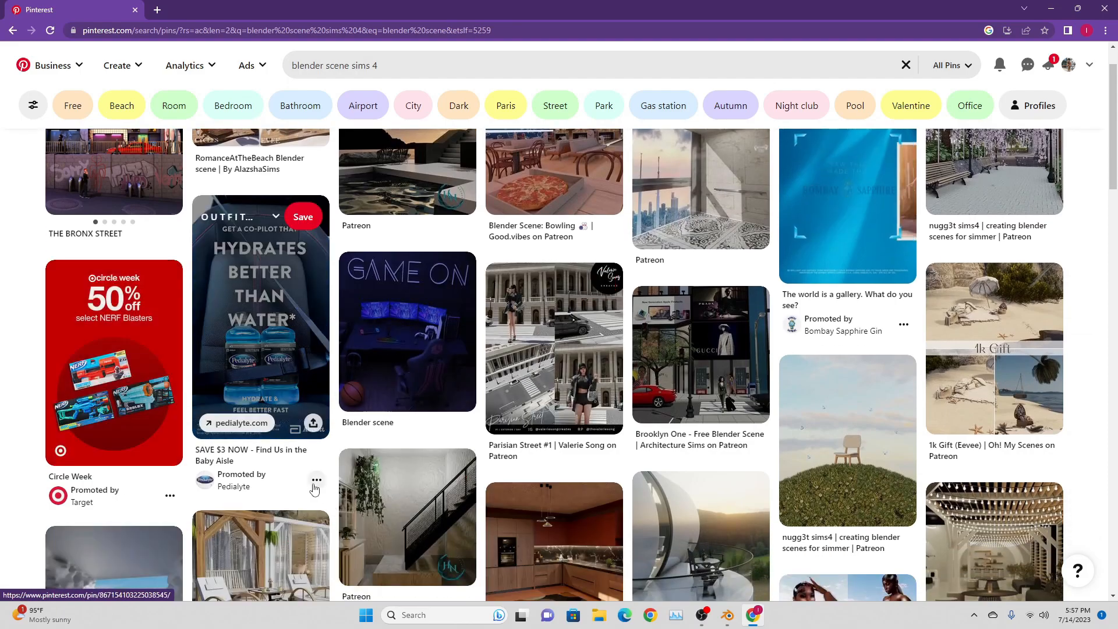
{"action": "scroll", "coordinate": [378, 379], "scroll_direction": "down", "scroll_amount": 3}
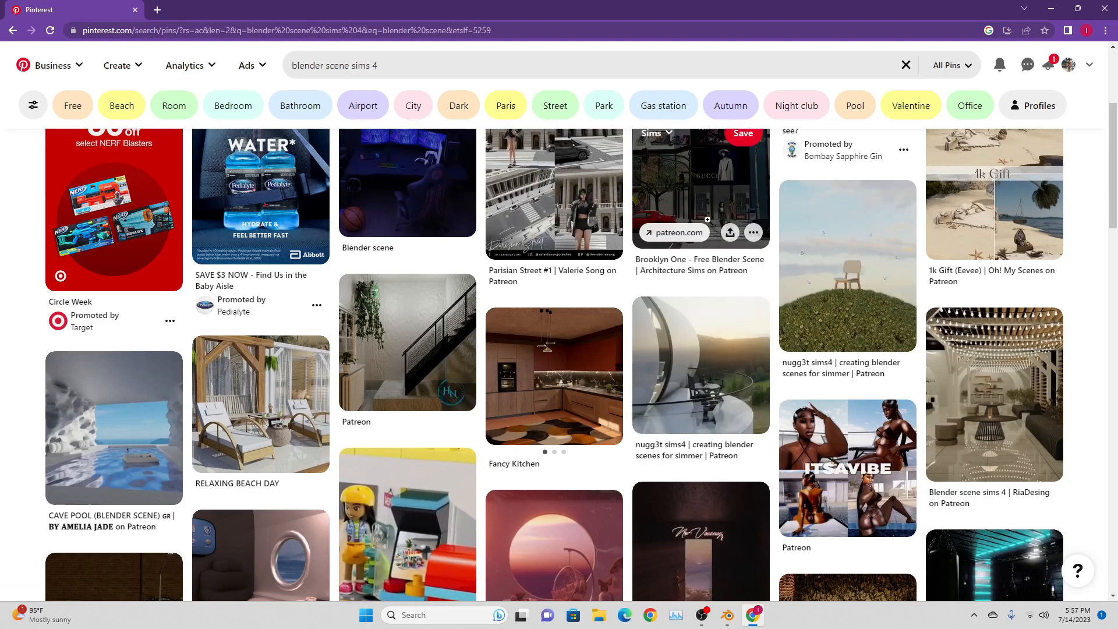
{"action": "scroll", "coordinate": [698, 192], "scroll_direction": "up", "scroll_amount": 2}
{"action": "left_click", "coordinate": [699, 233]}
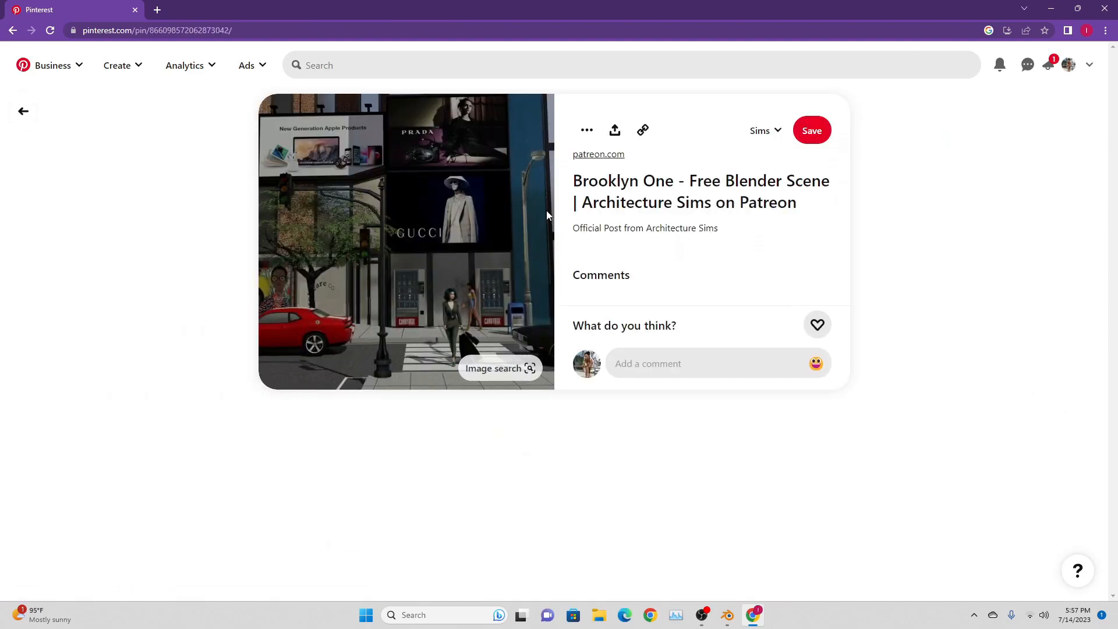
{"action": "left_click", "coordinate": [13, 31]}
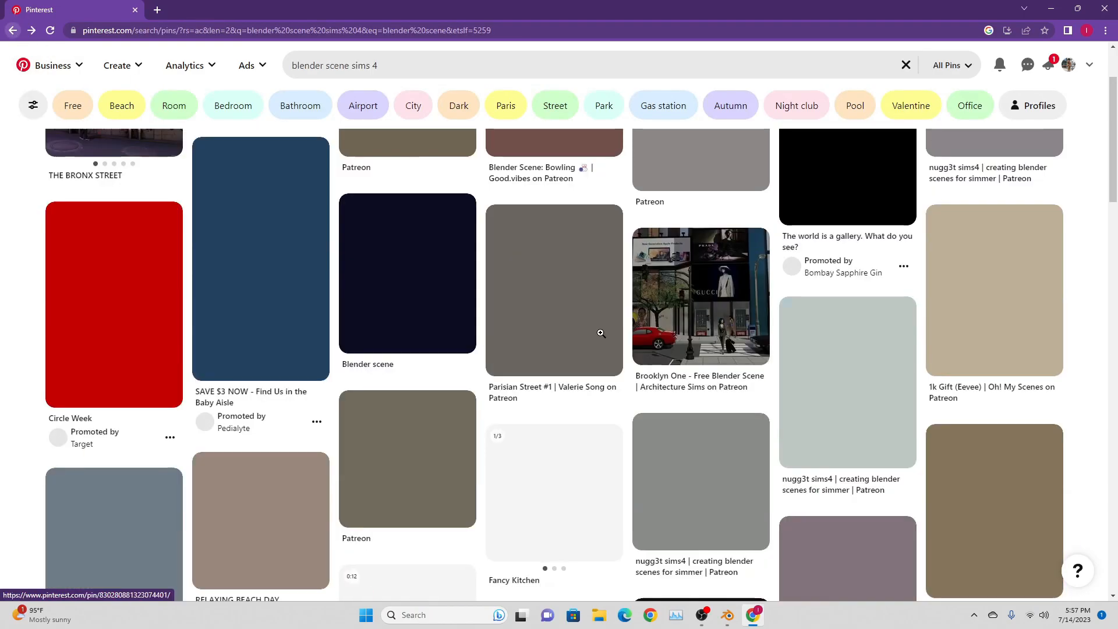
{"action": "scroll", "coordinate": [521, 388], "scroll_direction": "down", "scroll_amount": 2}
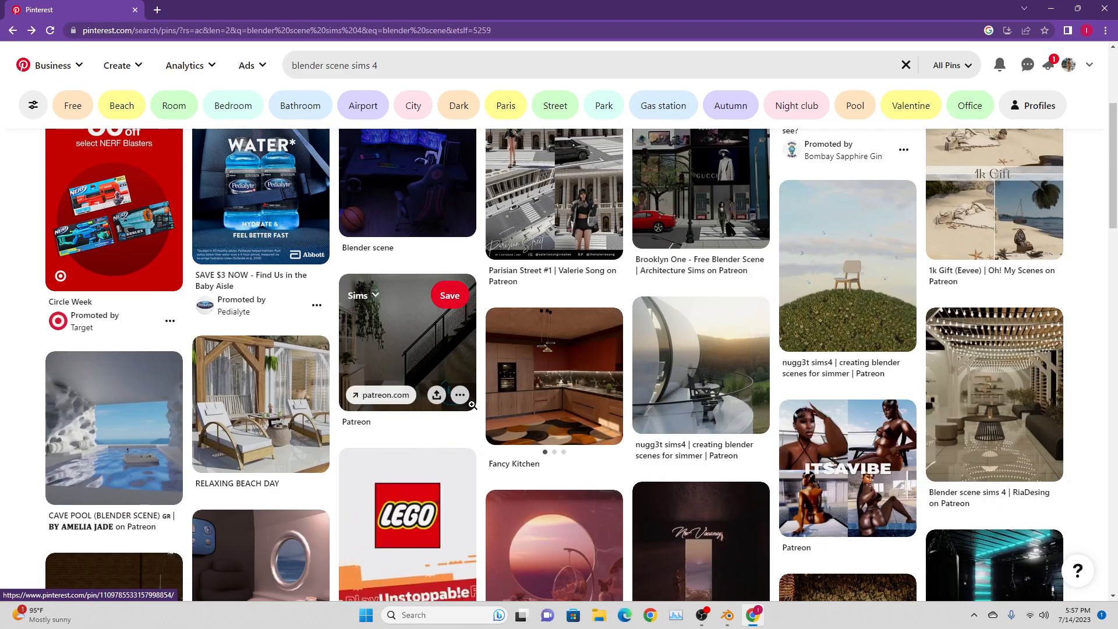
{"action": "scroll", "coordinate": [472, 405], "scroll_direction": "down", "scroll_amount": 5}
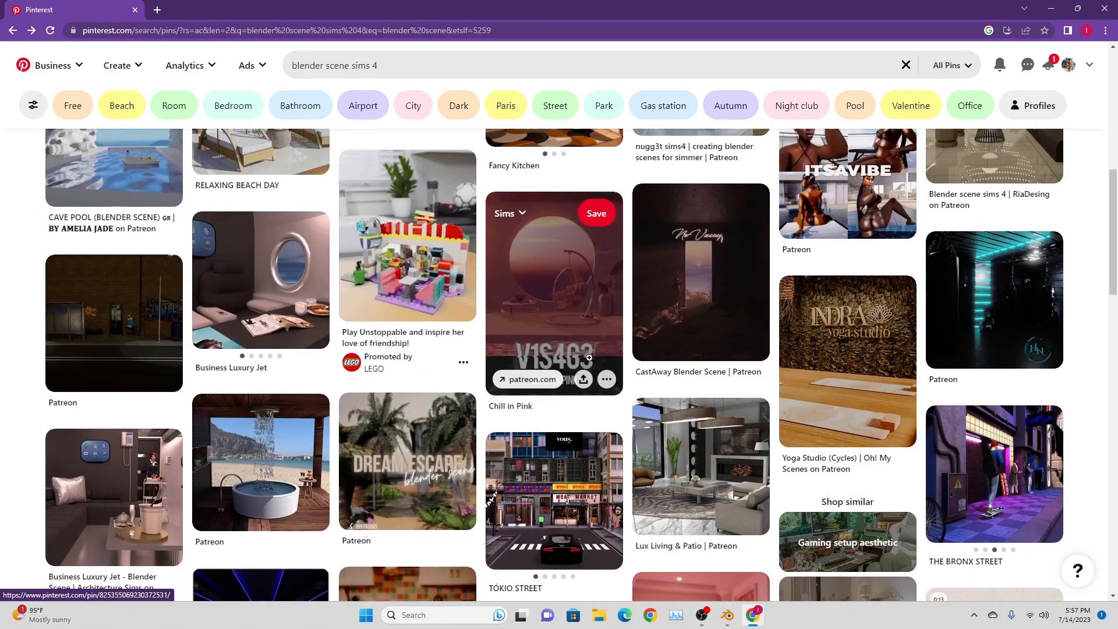
{"action": "scroll", "coordinate": [589, 357], "scroll_direction": "down", "scroll_amount": 7}
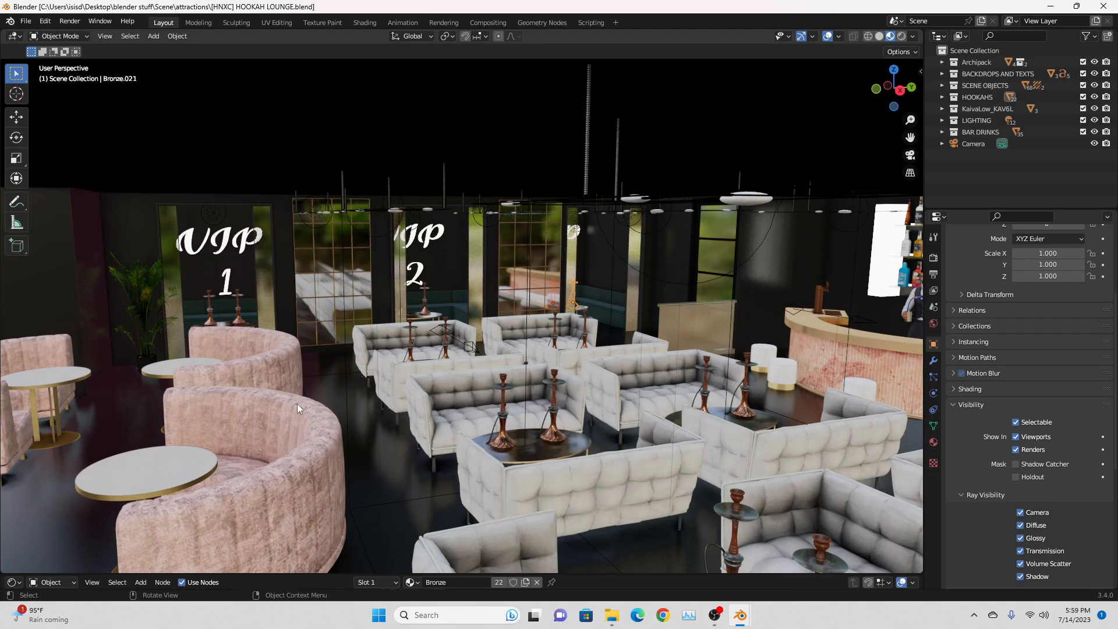
Start an Append in the hookah lounge scene and open the Object category of girlssss.blend on the Desktop.
{"action": "middle_click_drag", "start_coordinate": [467, 338], "coordinate": [438, 309]}
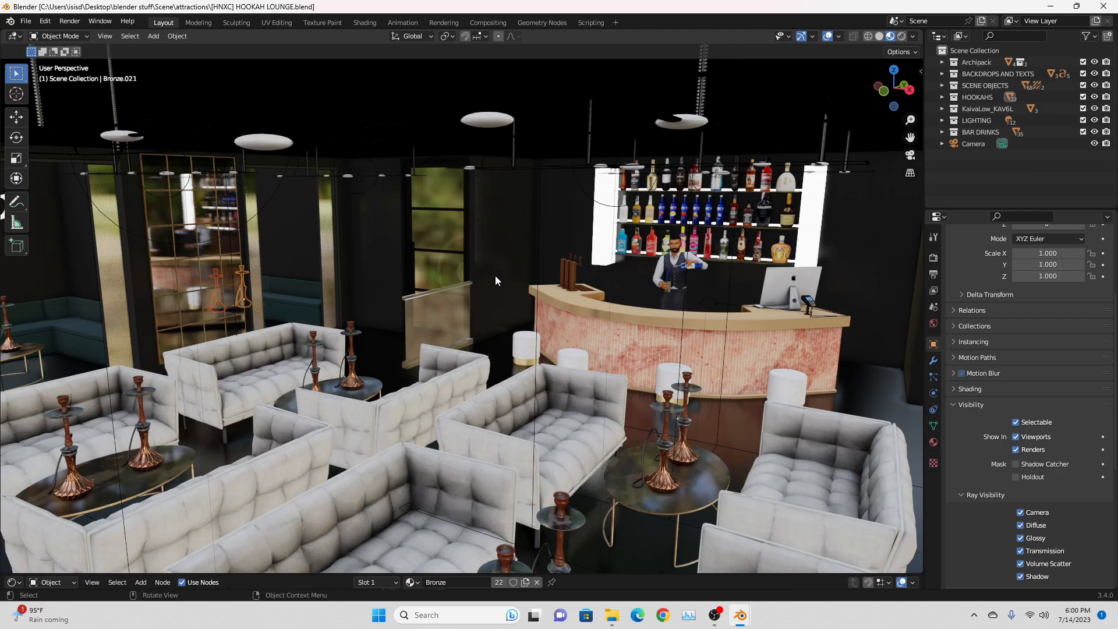
{"action": "scroll", "coordinate": [475, 280], "scroll_direction": "up", "scroll_amount": 6}
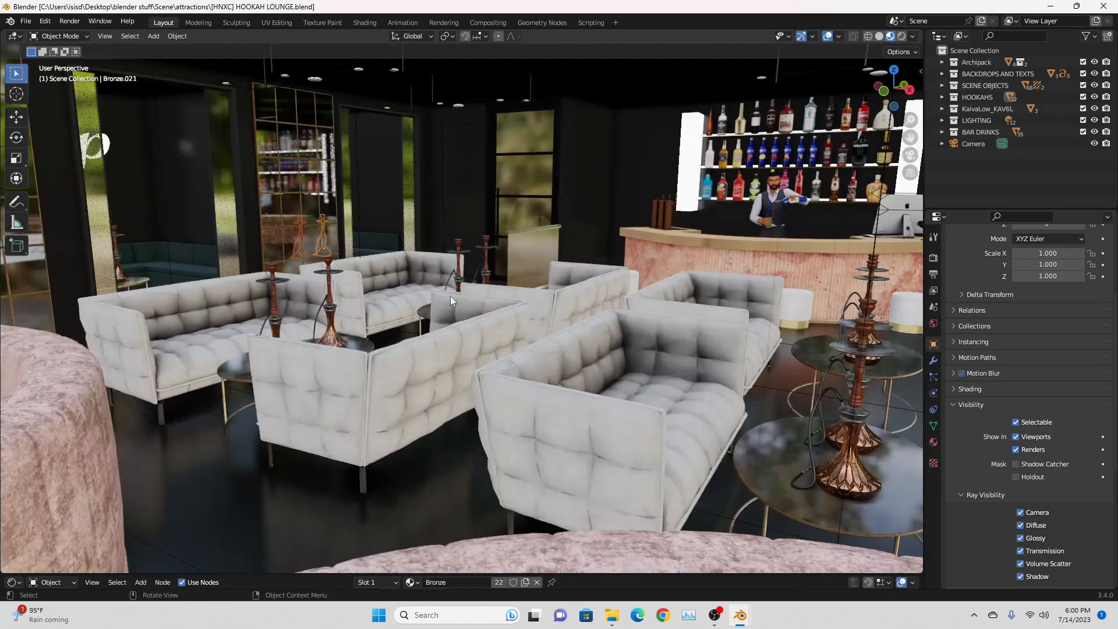
{"action": "middle_click_drag", "start_coordinate": [479, 283], "coordinate": [382, 310]}
{"action": "left_click_drag", "start_coordinate": [910, 136], "coordinate": [937, 139]}
{"action": "middle_click_drag", "start_coordinate": [191, 287], "coordinate": [177, 289]}
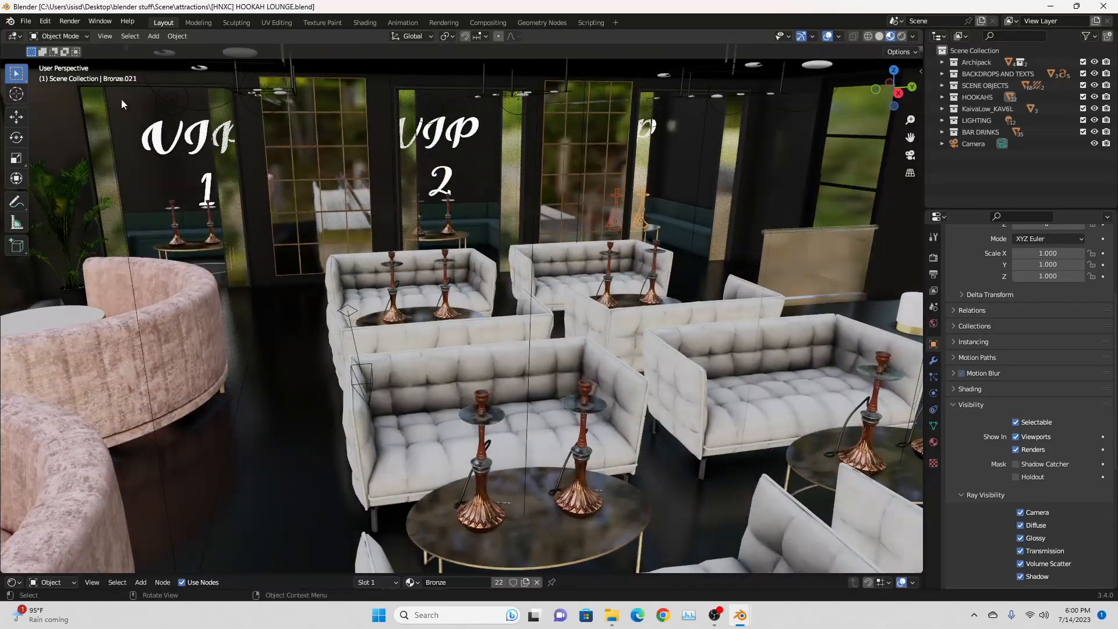
{"action": "left_click", "coordinate": [26, 21]}
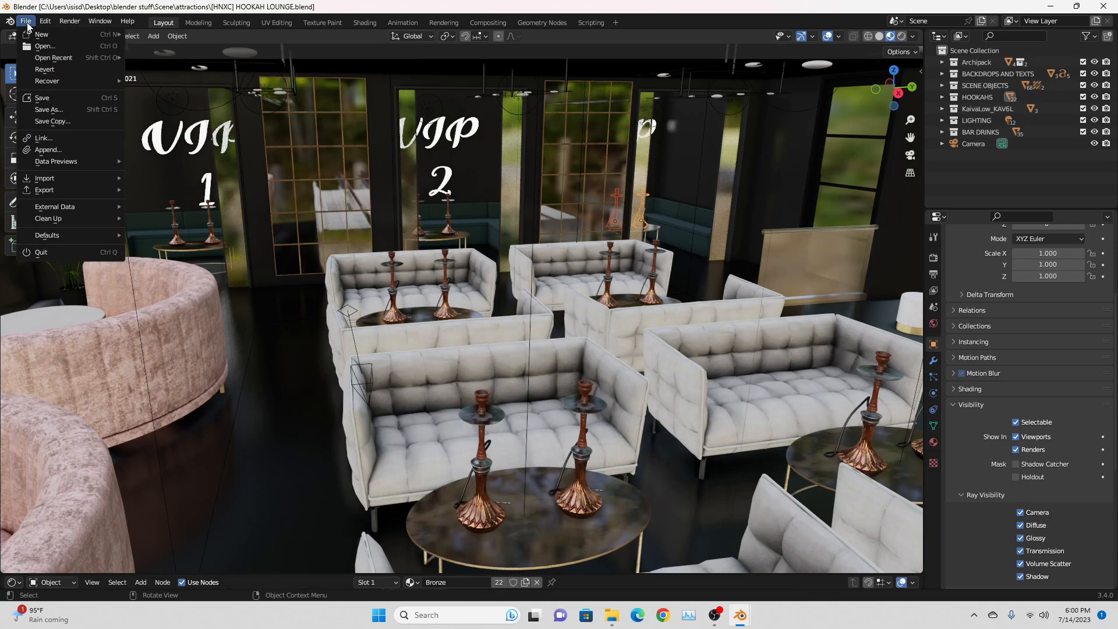
{"action": "left_click", "coordinate": [42, 151]}
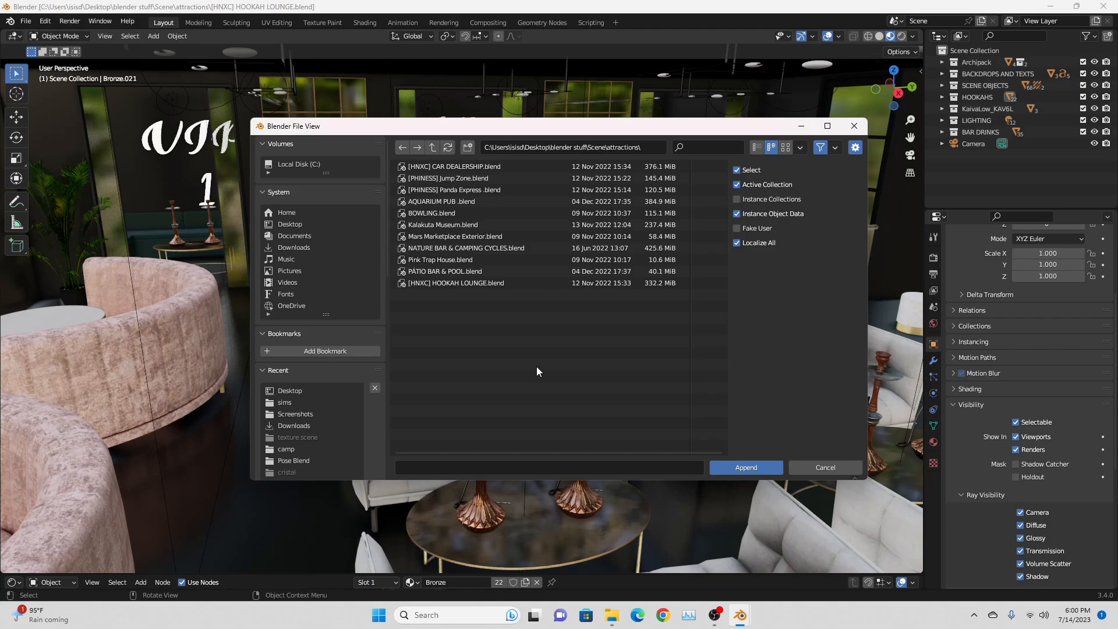
{"action": "left_click", "coordinate": [296, 222]}
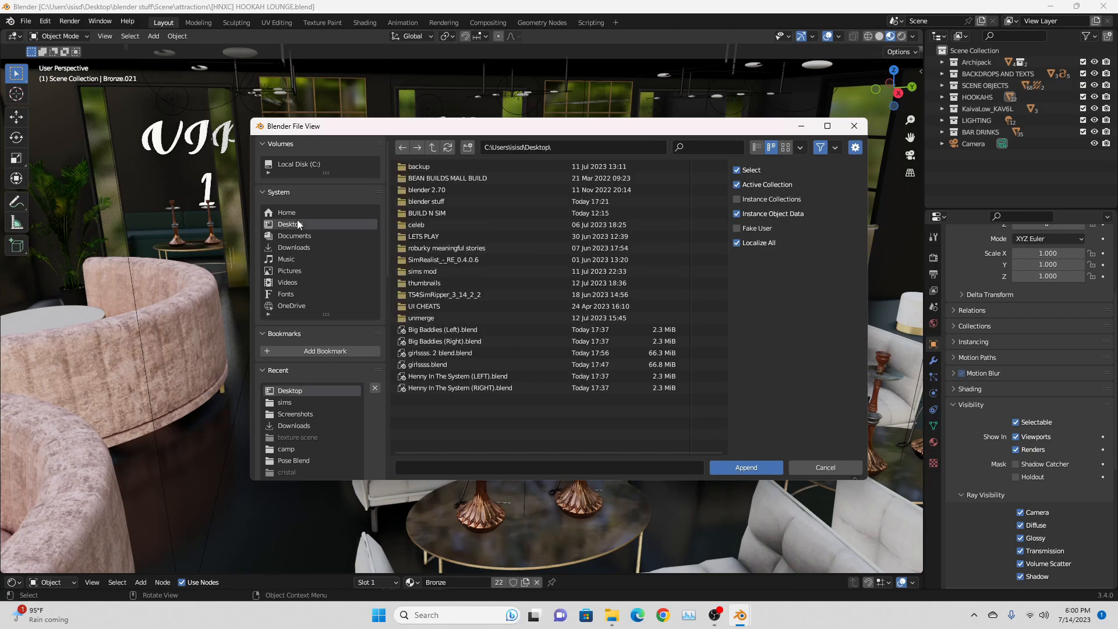
{"action": "double_click", "coordinate": [448, 365]}
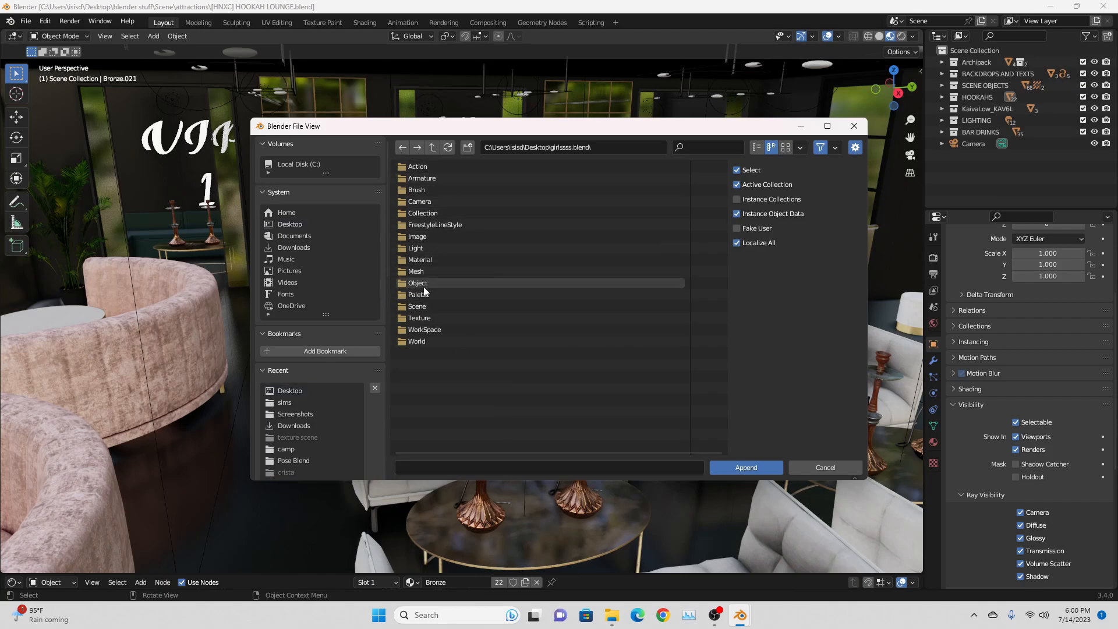
{"action": "double_click", "coordinate": [427, 283]}
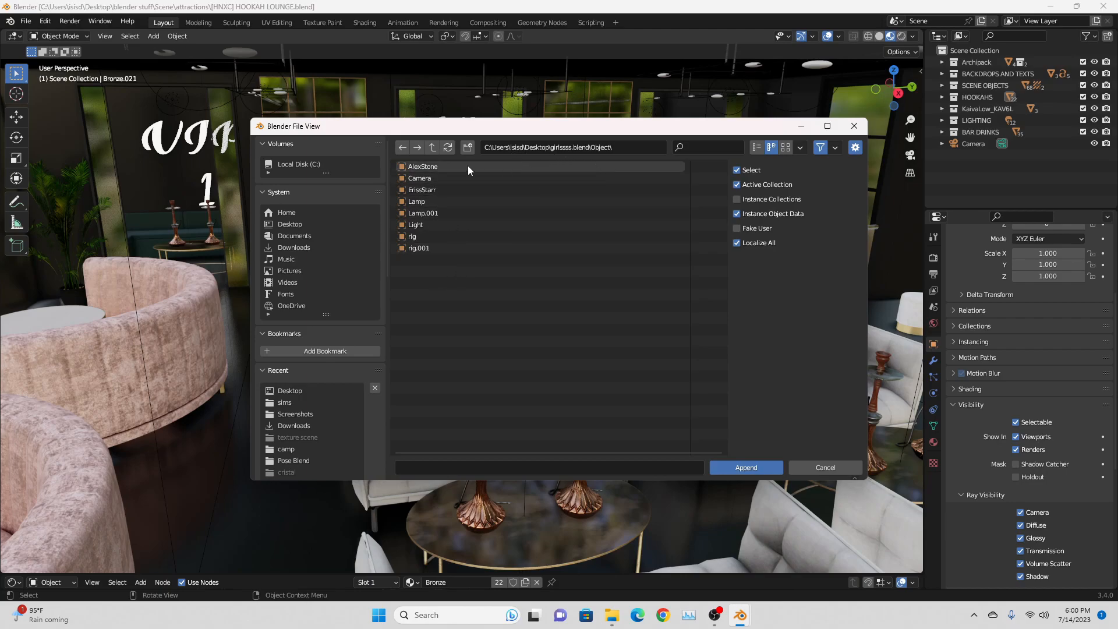
Append both Sim meshes together with rig and rig.001 into the lounge scene.
{"action": "left_click", "coordinate": [432, 166]}
{"action": "left_click", "coordinate": [442, 189], "text": "ctrl"}
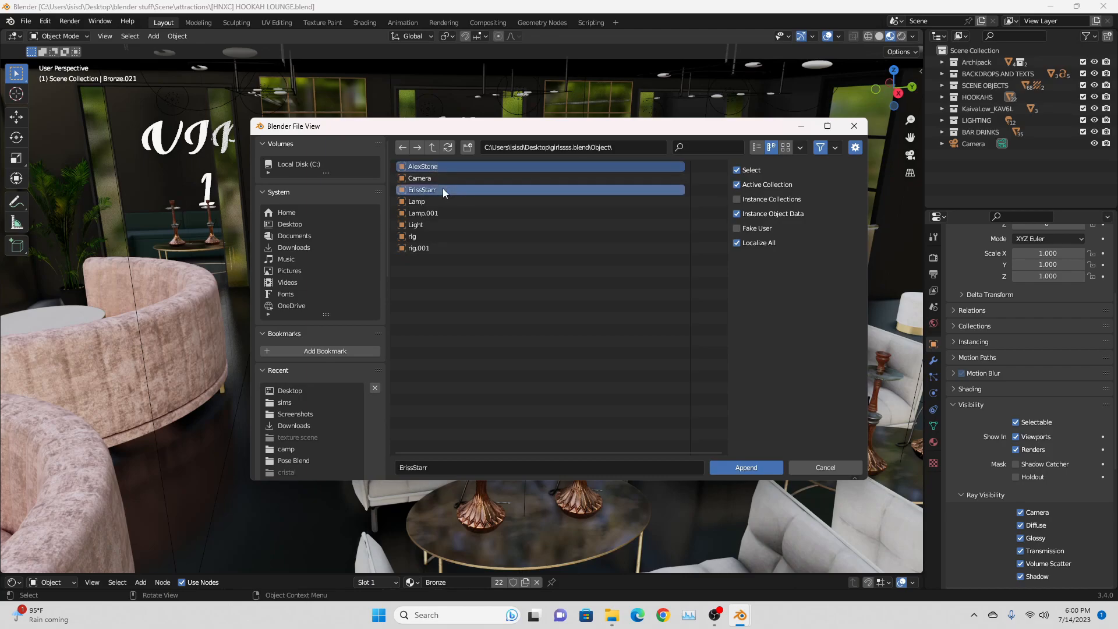
{"action": "left_click", "coordinate": [431, 236], "text": "ctrl"}
{"action": "left_click", "coordinate": [427, 247], "text": "ctrl"}
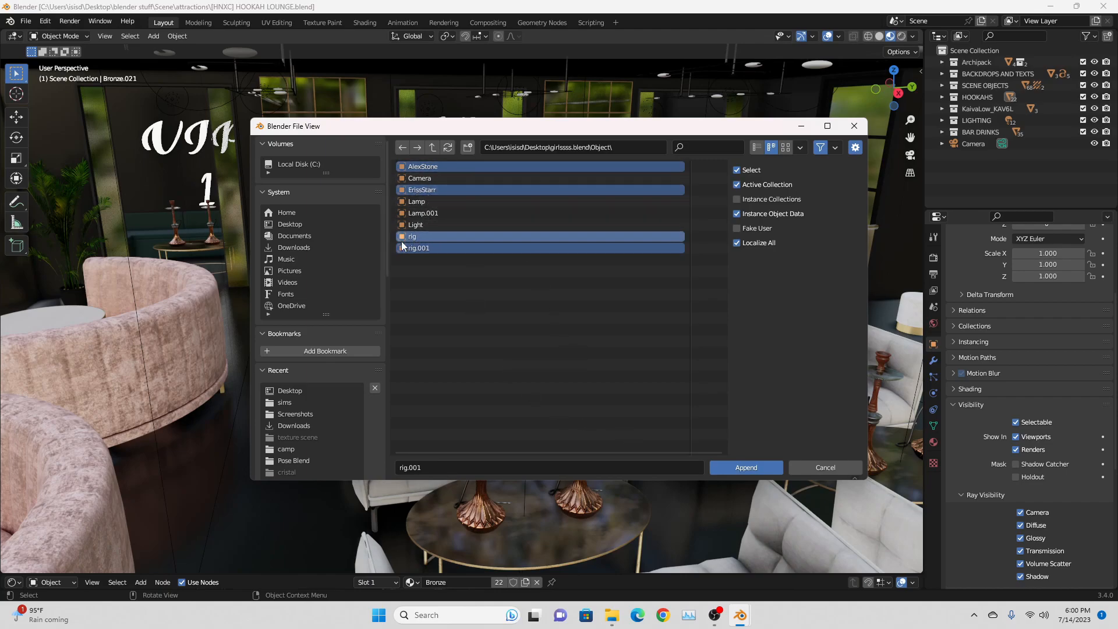
{"action": "left_click", "coordinate": [739, 467]}
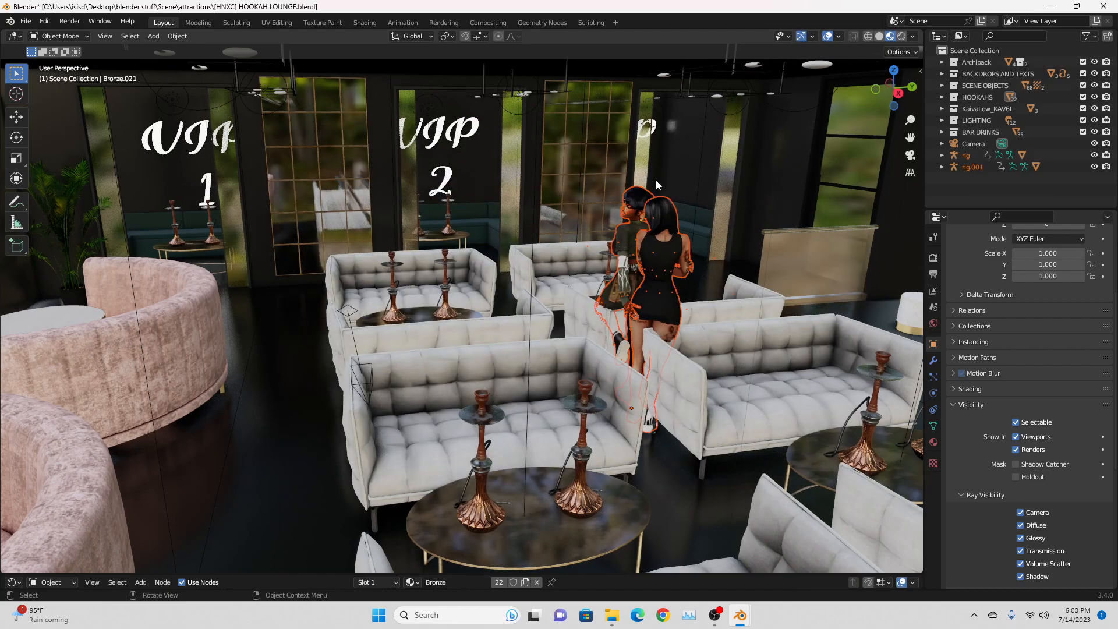
Move the two appended Sims sideways among the white sofas with the Move tool.
{"action": "middle_click_drag", "start_coordinate": [557, 233], "coordinate": [436, 300]}
{"action": "left_click_drag", "start_coordinate": [910, 138], "coordinate": [441, 176]}
{"action": "scroll", "coordinate": [474, 315], "scroll_direction": "up", "scroll_amount": 3}
{"action": "middle_click_drag", "start_coordinate": [462, 302], "coordinate": [500, 303]}
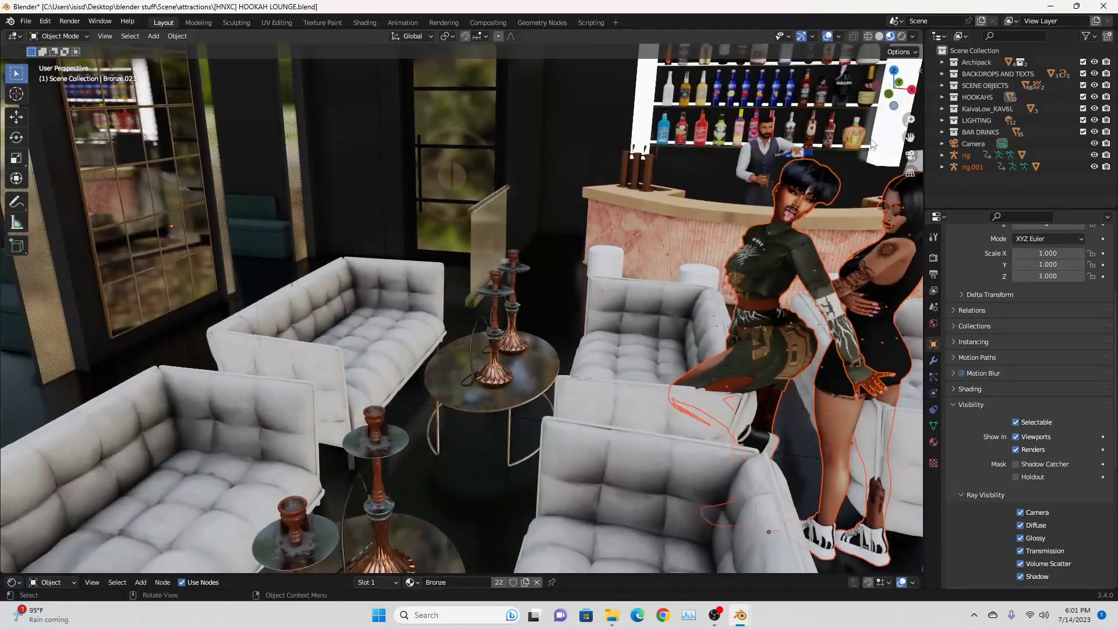
{"action": "left_click_drag", "start_coordinate": [910, 138], "coordinate": [515, 269]}
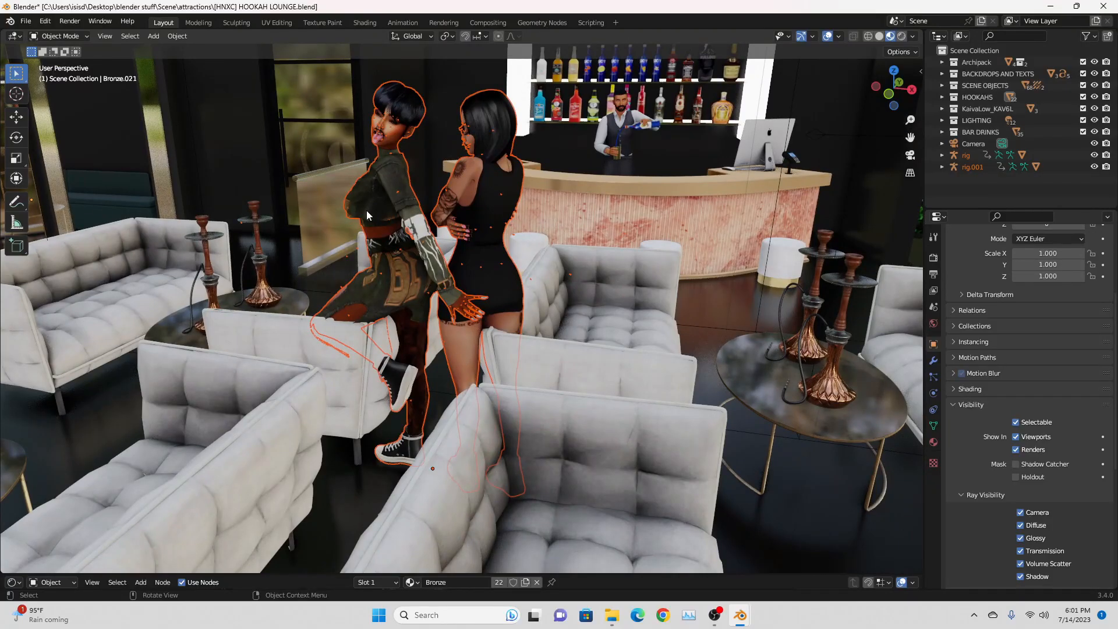
{"action": "middle_click_drag", "start_coordinate": [501, 233], "coordinate": [451, 254]}
{"action": "scroll", "coordinate": [524, 250], "scroll_direction": "up", "scroll_amount": 2}
{"action": "scroll", "coordinate": [512, 254], "scroll_direction": "down", "scroll_amount": 2}
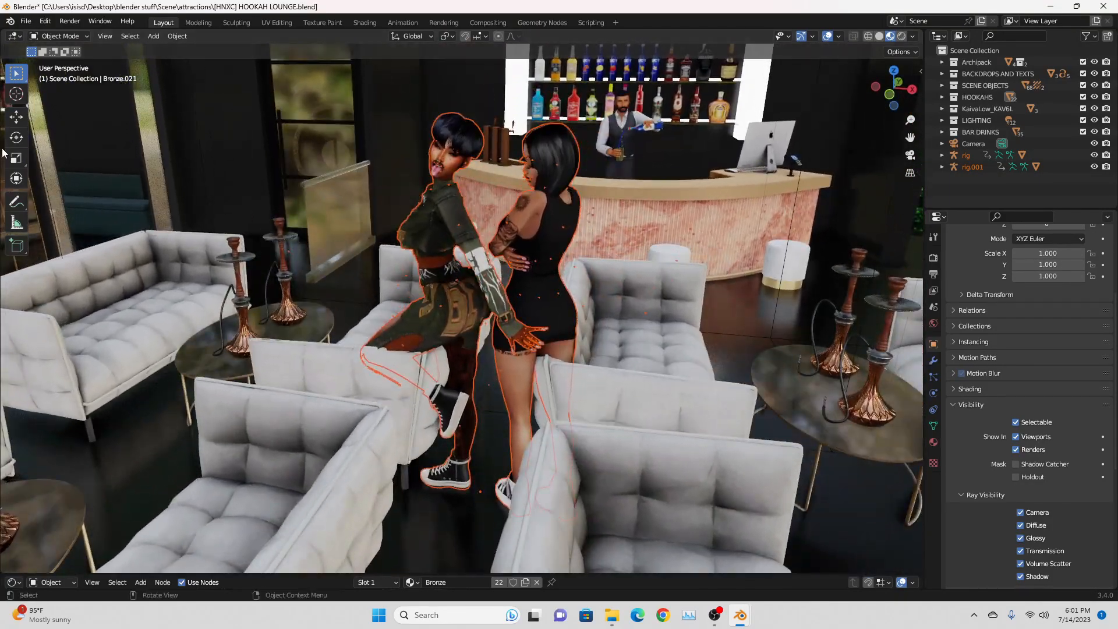
{"action": "left_click", "coordinate": [22, 121]}
{"action": "left_click_drag", "start_coordinate": [526, 501], "coordinate": [373, 482]}
Move both Sims toward the VIP 2 room, to the end of the sofa behind the hookah table.
{"action": "middle_click_drag", "start_coordinate": [443, 435], "coordinate": [662, 298]}
{"action": "scroll", "coordinate": [654, 227], "scroll_direction": "down", "scroll_amount": 4}
{"action": "middle_click_drag", "start_coordinate": [655, 227], "coordinate": [786, 112]}
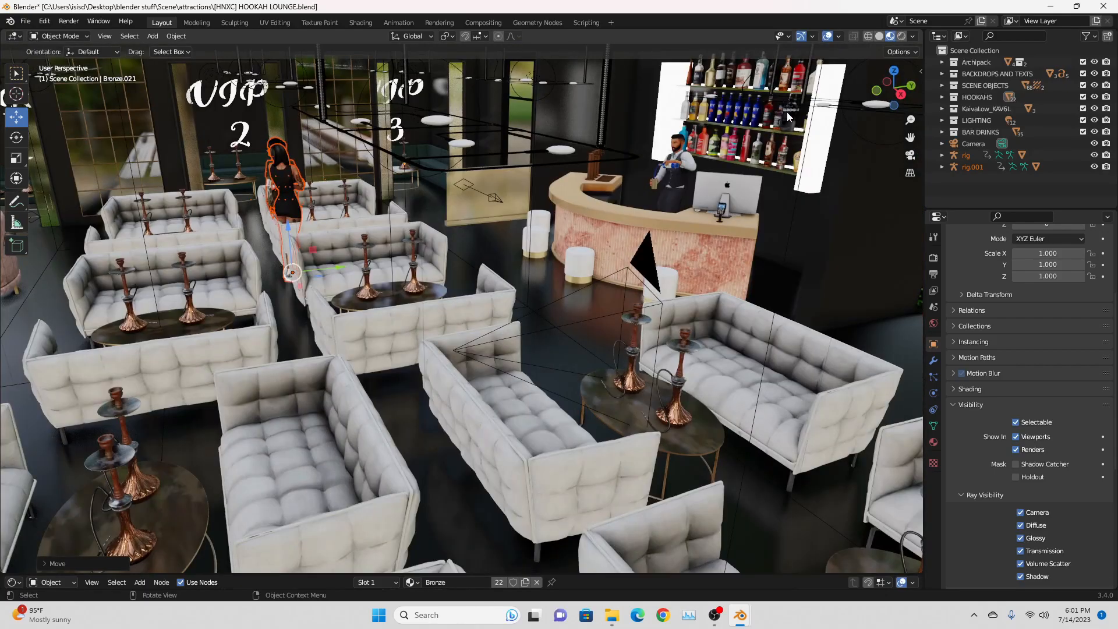
{"action": "middle_click_drag", "start_coordinate": [911, 138], "coordinate": [430, 244]}
{"action": "scroll", "coordinate": [438, 285], "scroll_direction": "up", "scroll_amount": 3}
{"action": "scroll", "coordinate": [486, 211], "scroll_direction": "up", "scroll_amount": 3}
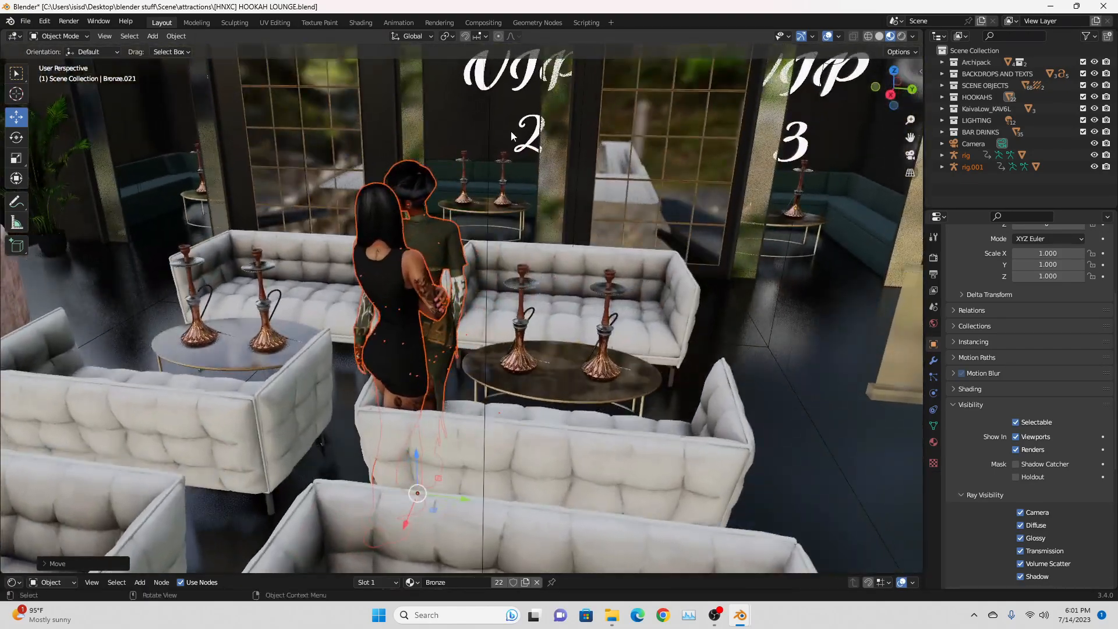
{"action": "left_click_drag", "start_coordinate": [402, 528], "coordinate": [34, 116]}
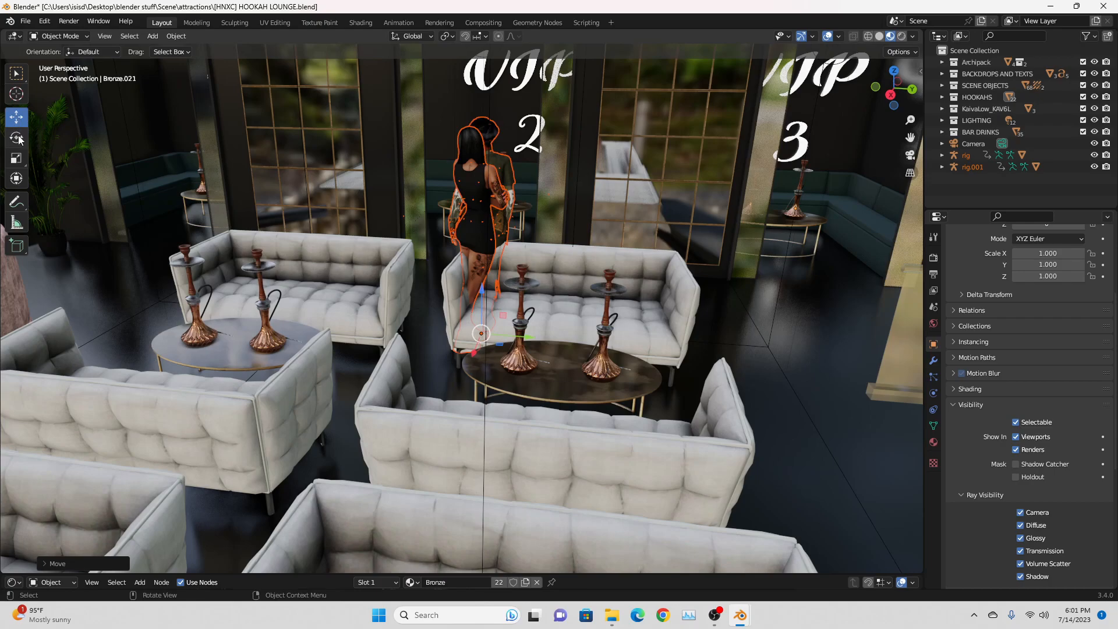
Try to rotate both Sims on the spot and nudge them sideways beside the sofa.
{"action": "left_click", "coordinate": [17, 137]}
{"action": "left_click_drag", "start_coordinate": [495, 352], "coordinate": [438, 320]}
{"action": "left_click", "coordinate": [17, 117]}
{"action": "mouse_move", "coordinate": [527, 336]}
{"action": "left_mouse_down"}
{"action": "mouse_move", "coordinate": [390, 327]}
{"action": "mouse_move", "coordinate": [506, 336]}
{"action": "left_mouse_up"}
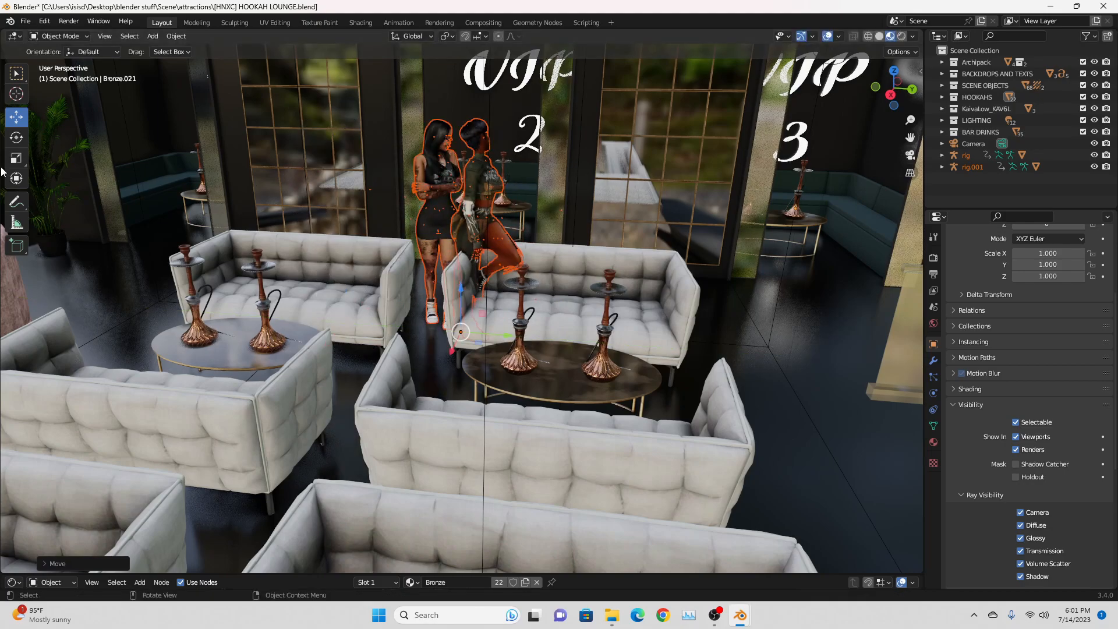
Undo the last move and rotation of the two Sims.
{"action": "left_click", "coordinate": [26, 21]}
{"action": "left_click", "coordinate": [61, 35]}
{"action": "left_click", "coordinate": [44, 21]}
{"action": "left_click", "coordinate": [61, 35]}
Move both Sims into the VIP 2 booth beside the hookah table and rotate them toward the booth opening.
{"action": "middle_click_drag", "start_coordinate": [540, 350], "coordinate": [471, 377]}
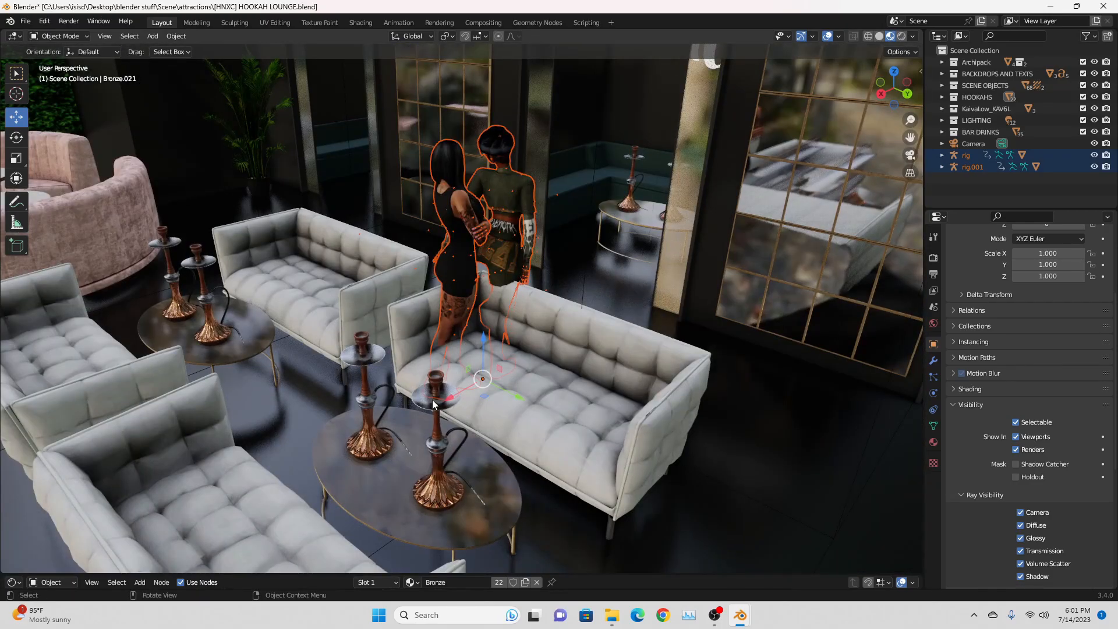
{"action": "key", "text": "g"}
{"action": "left_click", "coordinate": [558, 316]}
{"action": "middle_click_drag", "start_coordinate": [558, 316], "coordinate": [257, 253]}
{"action": "scroll", "coordinate": [256, 253], "scroll_direction": "up", "scroll_amount": 3}
{"action": "left_click", "coordinate": [19, 140]}
{"action": "left_click_drag", "start_coordinate": [458, 422], "coordinate": [510, 419]}
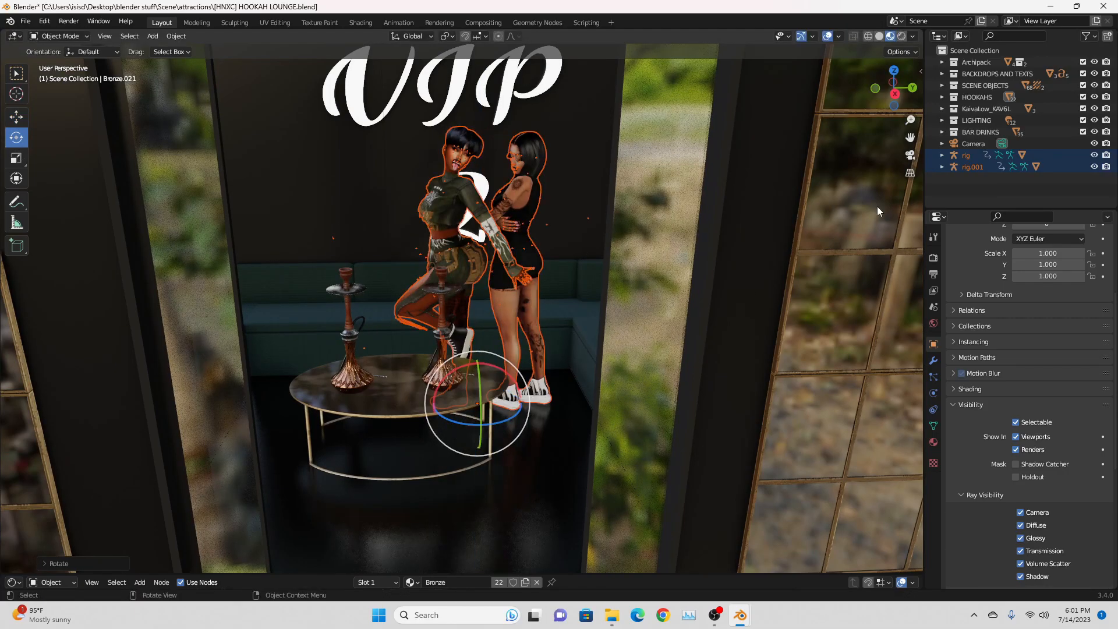
Fine-tune the rotation of both Sims beside the hookah table in the VIP 2 booth.
{"action": "left_click_drag", "start_coordinate": [910, 138], "coordinate": [897, 84]}
{"action": "middle_click_drag", "start_coordinate": [551, 369], "coordinate": [599, 319]}
{"action": "middle_click_drag", "start_coordinate": [518, 468], "coordinate": [482, 489]}
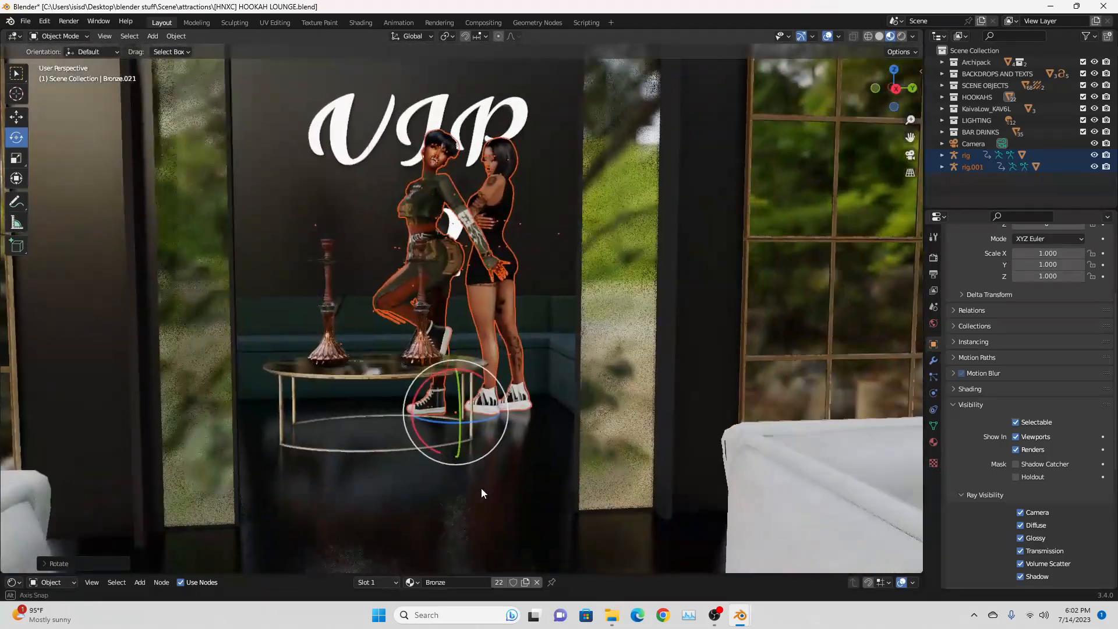
{"action": "scroll", "coordinate": [460, 315], "scroll_direction": "down", "scroll_amount": 3}
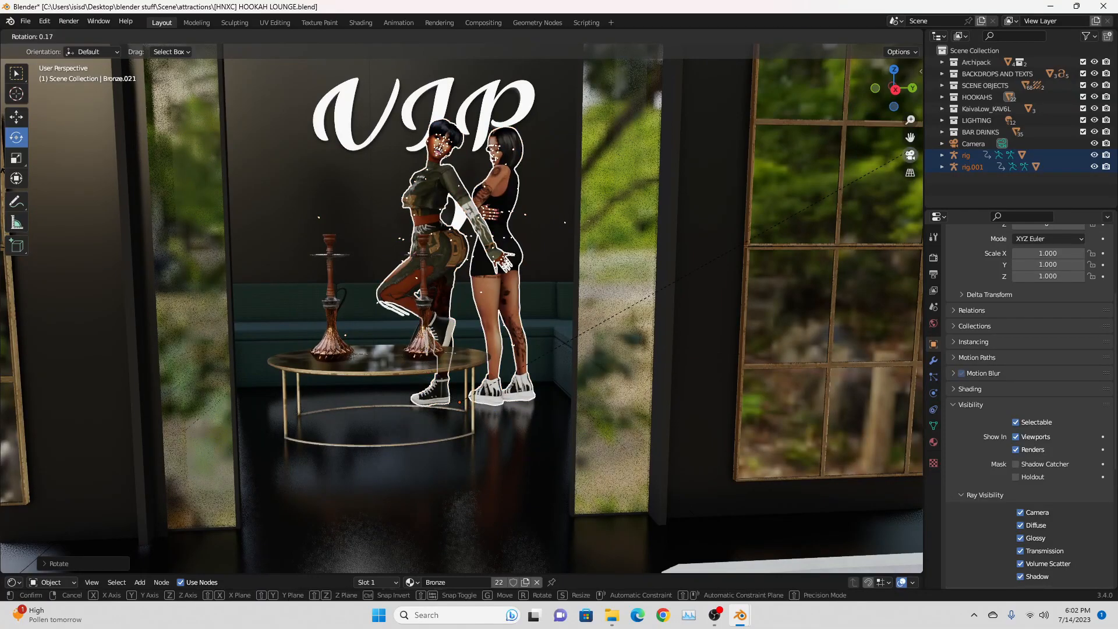
{"action": "left_click", "coordinate": [457, 299]}
Split the 3D viewport into two side-by-side views and show the camera view in one of them.
{"action": "scroll", "coordinate": [456, 299], "scroll_direction": "down", "scroll_amount": 2}
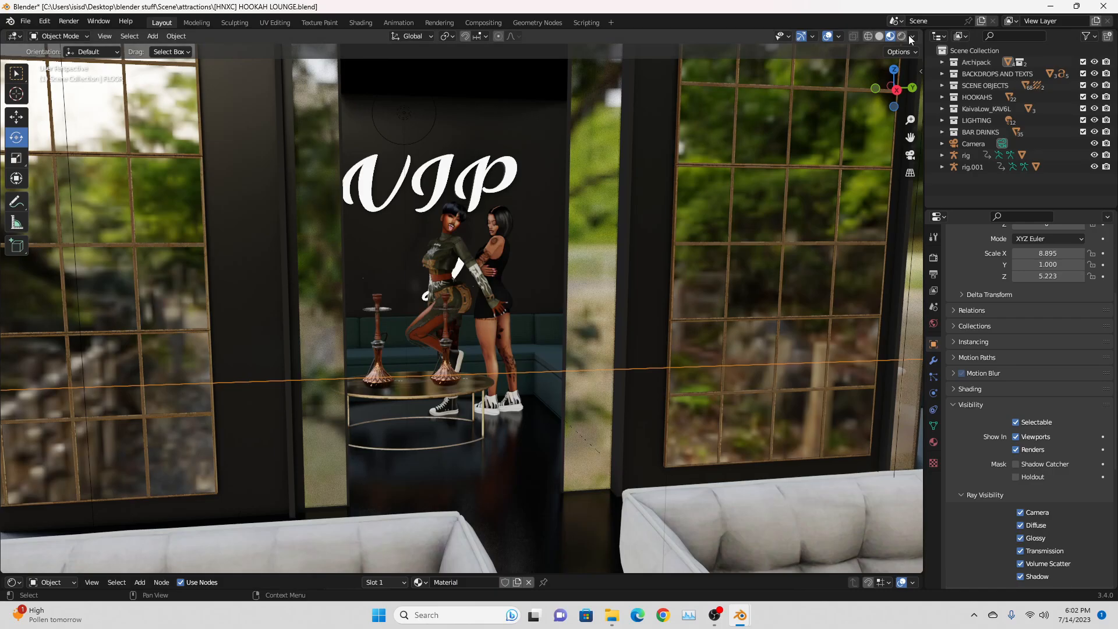
{"action": "left_click_drag", "start_coordinate": [923, 35], "coordinate": [445, 61]}
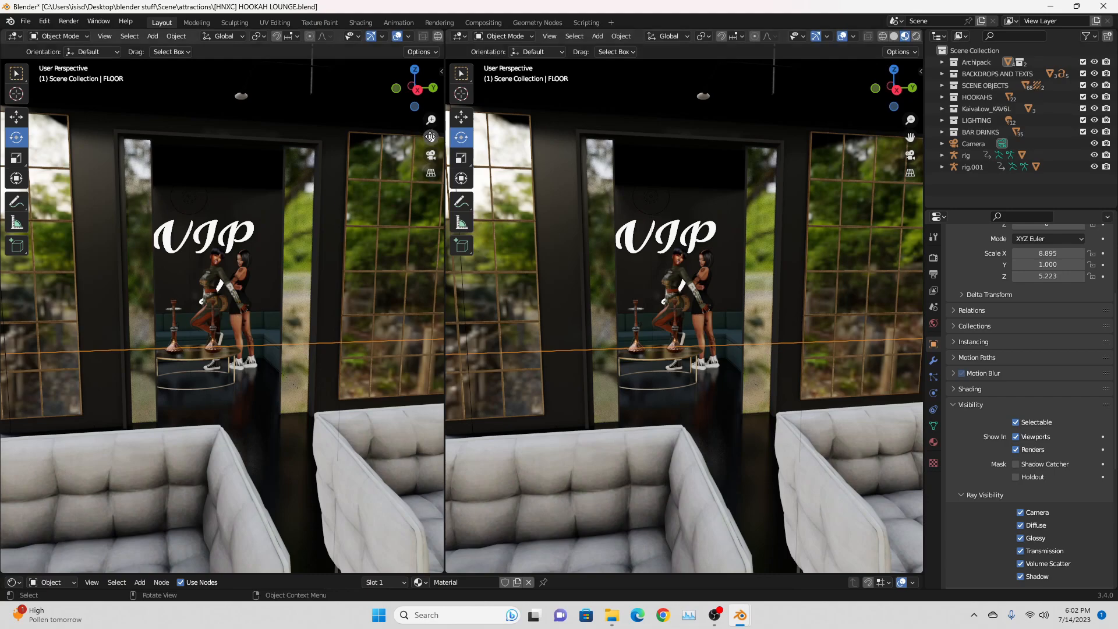
{"action": "left_click", "coordinate": [431, 155]}
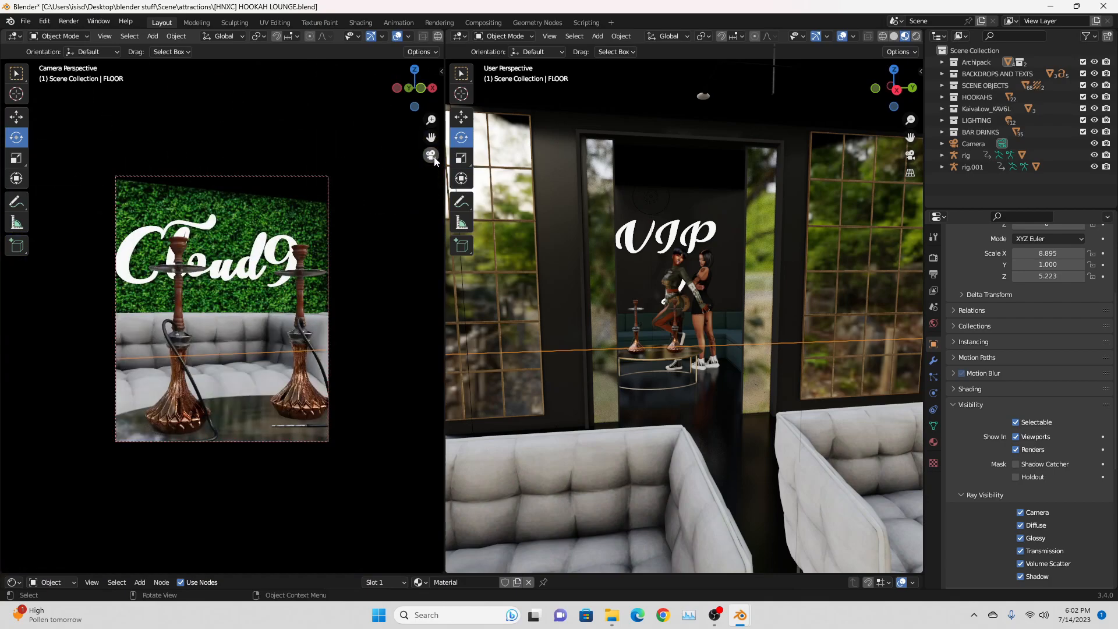
Select the scene camera among the lounge sofas and move it toward the VIP booths.
{"action": "scroll", "coordinate": [584, 407], "scroll_direction": "down", "scroll_amount": 2}
{"action": "scroll", "coordinate": [584, 402], "scroll_direction": "down", "scroll_amount": 6}
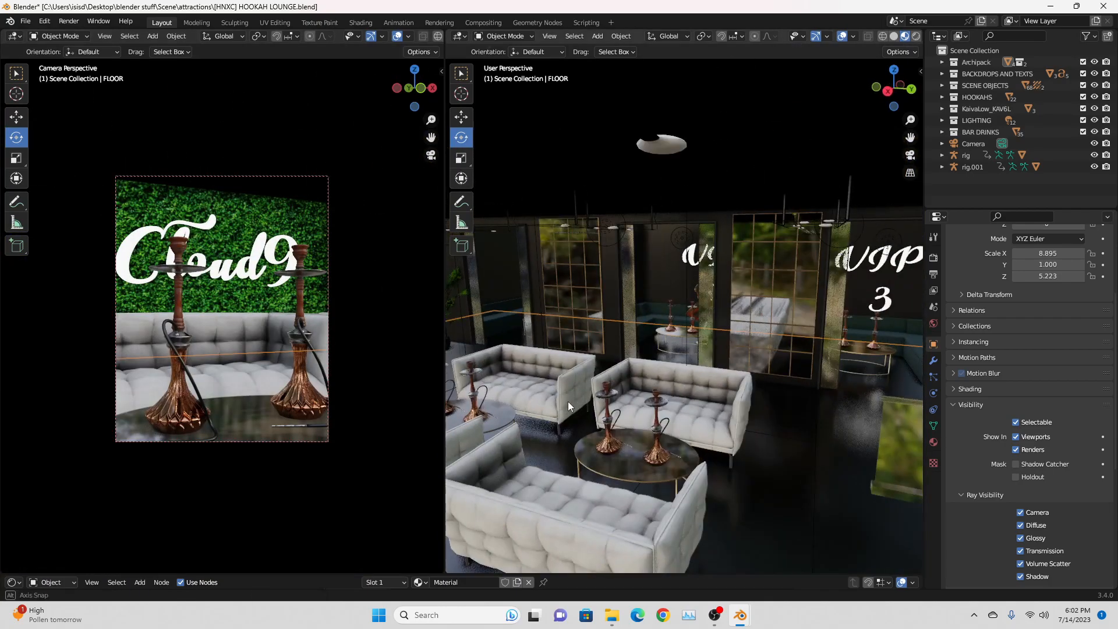
{"action": "left_click_drag", "start_coordinate": [911, 139], "coordinate": [679, 402]}
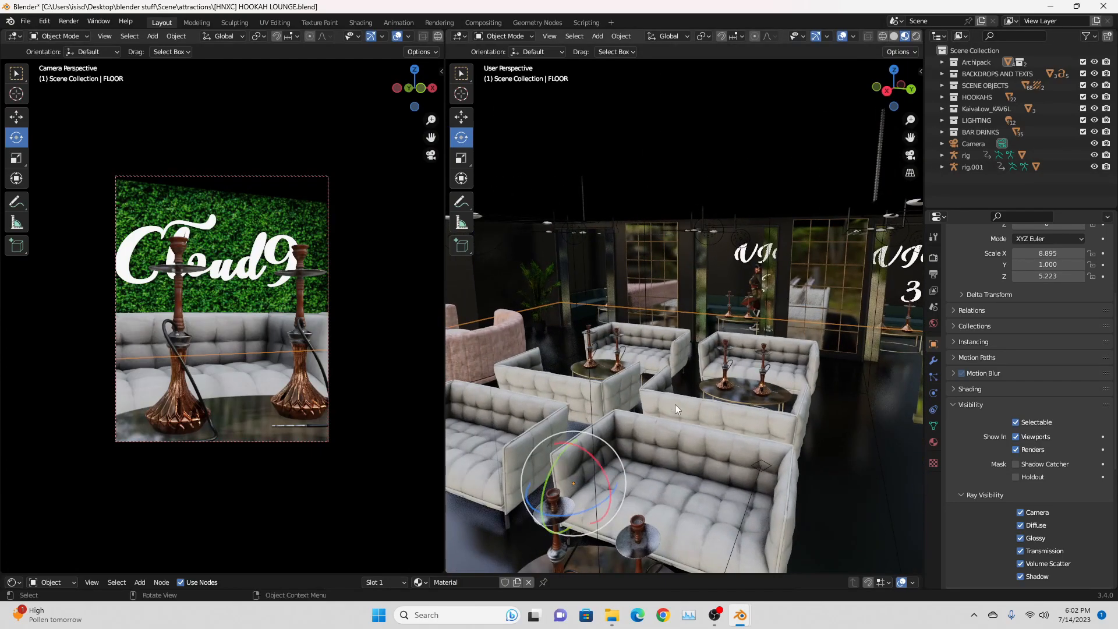
{"action": "scroll", "coordinate": [662, 407], "scroll_direction": "down", "scroll_amount": 3}
{"action": "scroll", "coordinate": [647, 404], "scroll_direction": "down", "scroll_amount": 3}
{"action": "scroll", "coordinate": [648, 404], "scroll_direction": "up", "scroll_amount": 3}
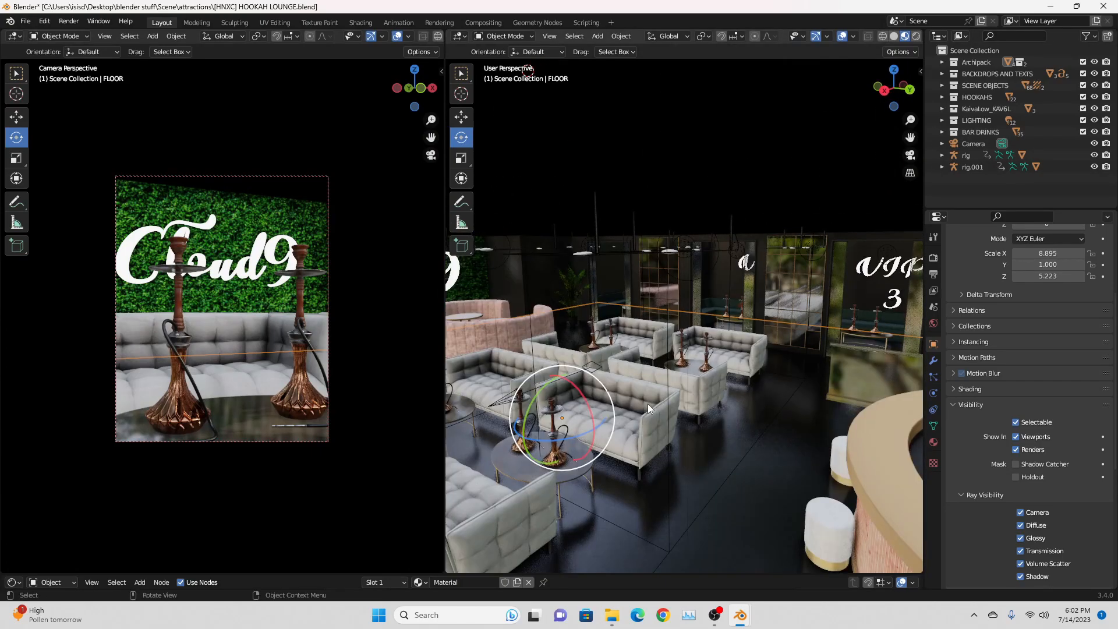
{"action": "scroll", "coordinate": [648, 404], "scroll_direction": "down", "scroll_amount": 3}
{"action": "middle_click_drag", "start_coordinate": [616, 407], "coordinate": [788, 399]}
{"action": "scroll", "coordinate": [659, 462], "scroll_direction": "down", "scroll_amount": 3}
{"action": "scroll", "coordinate": [659, 462], "scroll_direction": "up", "scroll_amount": 3}
{"action": "scroll", "coordinate": [735, 457], "scroll_direction": "up", "scroll_amount": 3}
{"action": "scroll", "coordinate": [739, 454], "scroll_direction": "down", "scroll_amount": 3}
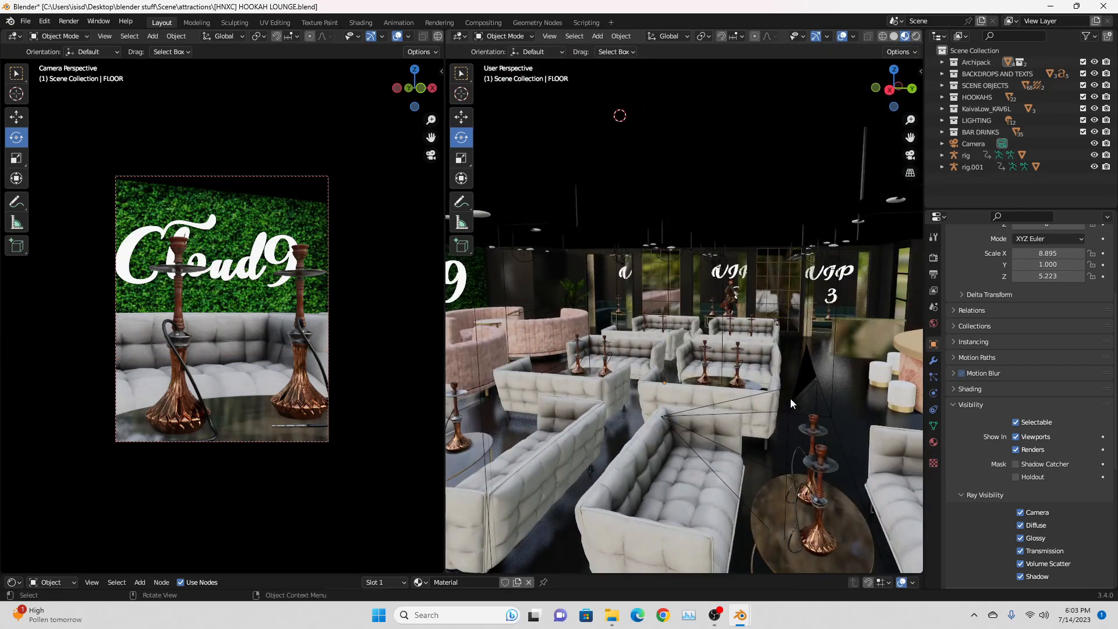
{"action": "left_click", "coordinate": [788, 398]}
{"action": "key", "text": "shift+space"}
{"action": "key", "text": "g"}
{"action": "key", "text": "g"}
{"action": "key", "text": "x"}
{"action": "left_click", "coordinate": [669, 349]}
{"action": "scroll", "coordinate": [669, 389], "scroll_direction": "up", "scroll_amount": 3}
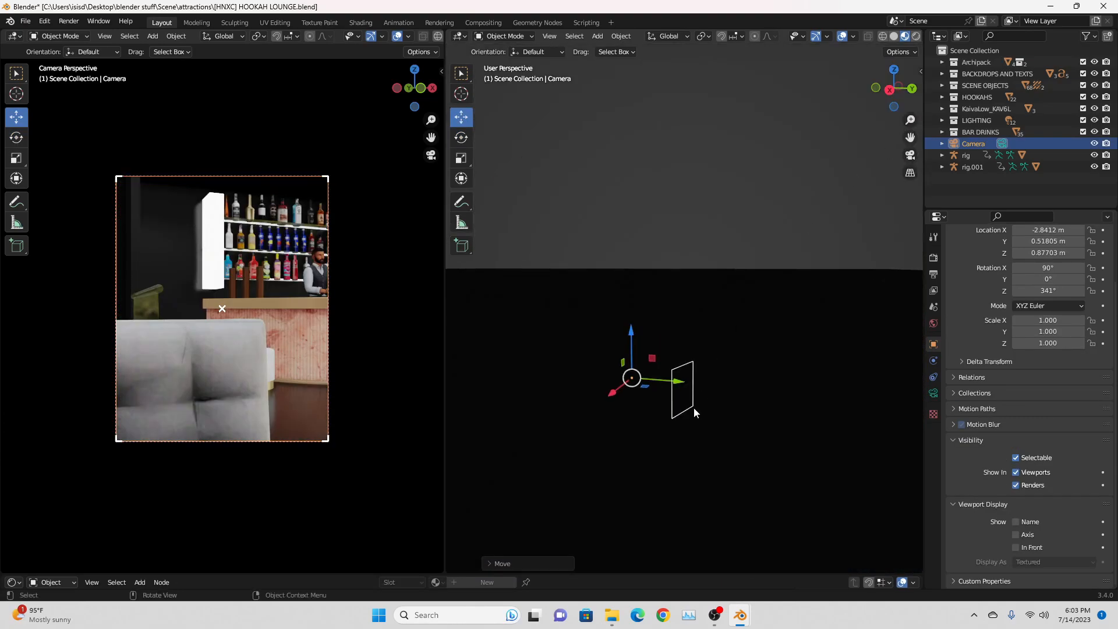
{"action": "middle_click_drag", "start_coordinate": [689, 404], "coordinate": [759, 392]}
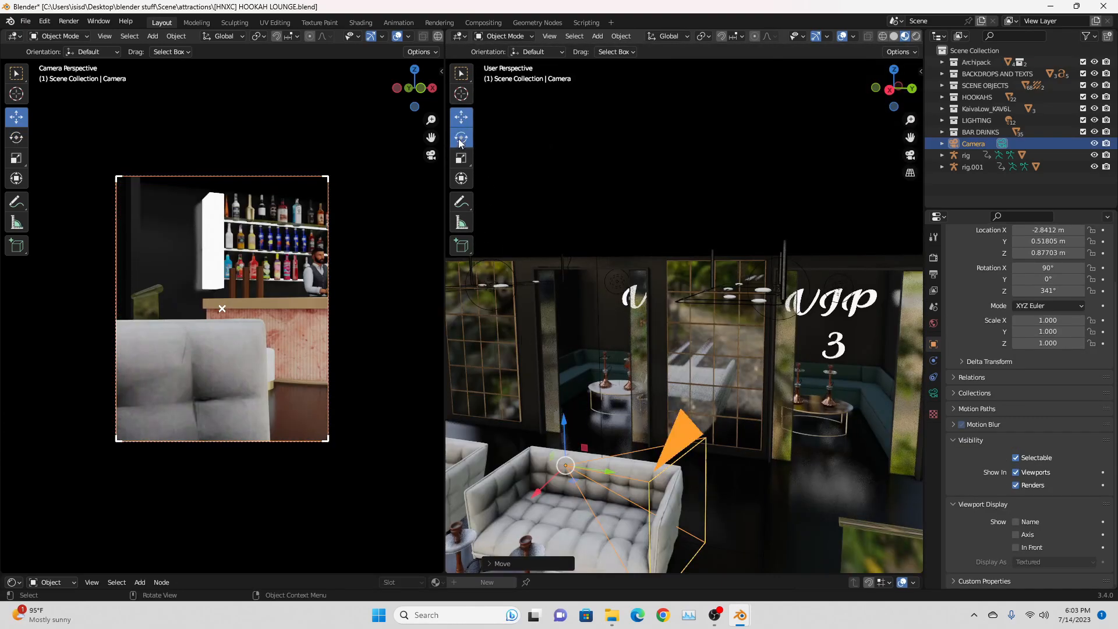
Rotate the camera around Z to 461° so it faces the Sims in the VIP 2 booth.
{"action": "key", "text": "shift+space"}
{"action": "key", "text": "r"}
{"action": "left_click_drag", "start_coordinate": [552, 491], "coordinate": [595, 464]}
{"action": "scroll", "coordinate": [726, 249], "scroll_direction": "up", "scroll_amount": 5}
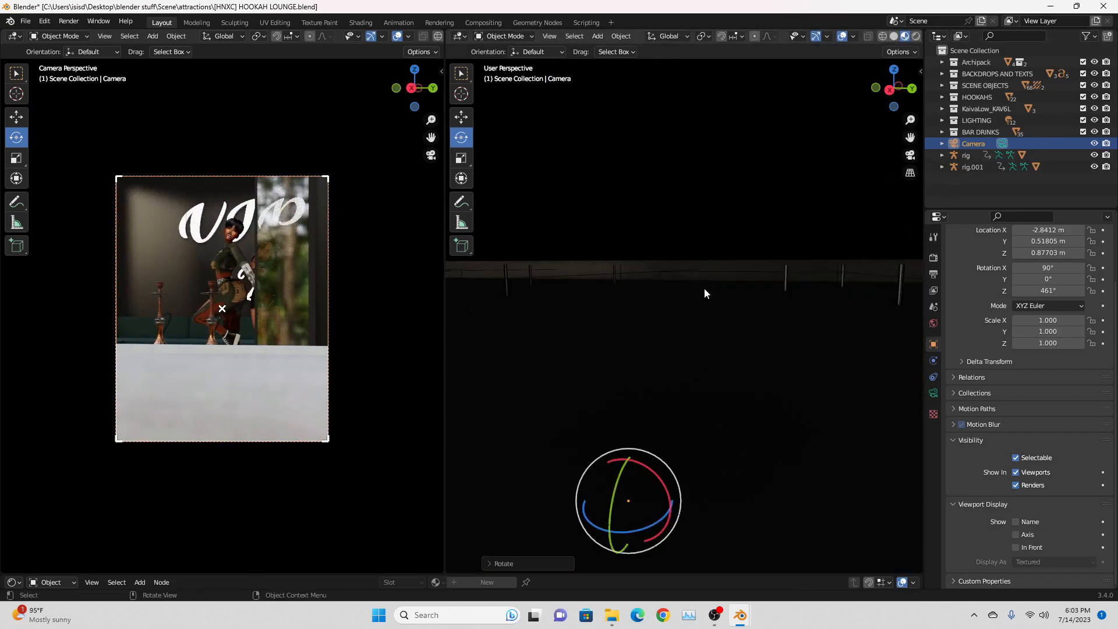
Move the camera past the sofa to the VIP 2 booth, to about X -3.23 m and Y 0.09 m.
{"action": "scroll", "coordinate": [675, 469], "scroll_direction": "up", "scroll_amount": 3}
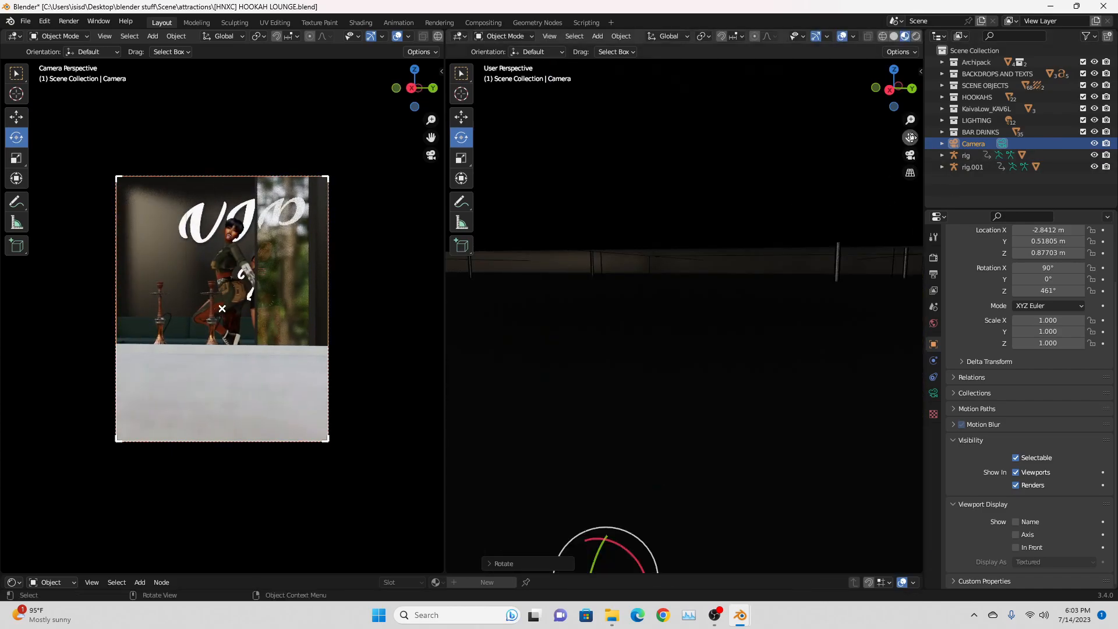
{"action": "scroll", "coordinate": [673, 474], "scroll_direction": "down", "scroll_amount": 6}
{"action": "left_click", "coordinate": [461, 117]}
{"action": "left_click_drag", "start_coordinate": [676, 524], "coordinate": [669, 494]}
{"action": "scroll", "coordinate": [1025, 350], "scroll_direction": "up", "scroll_amount": 3}
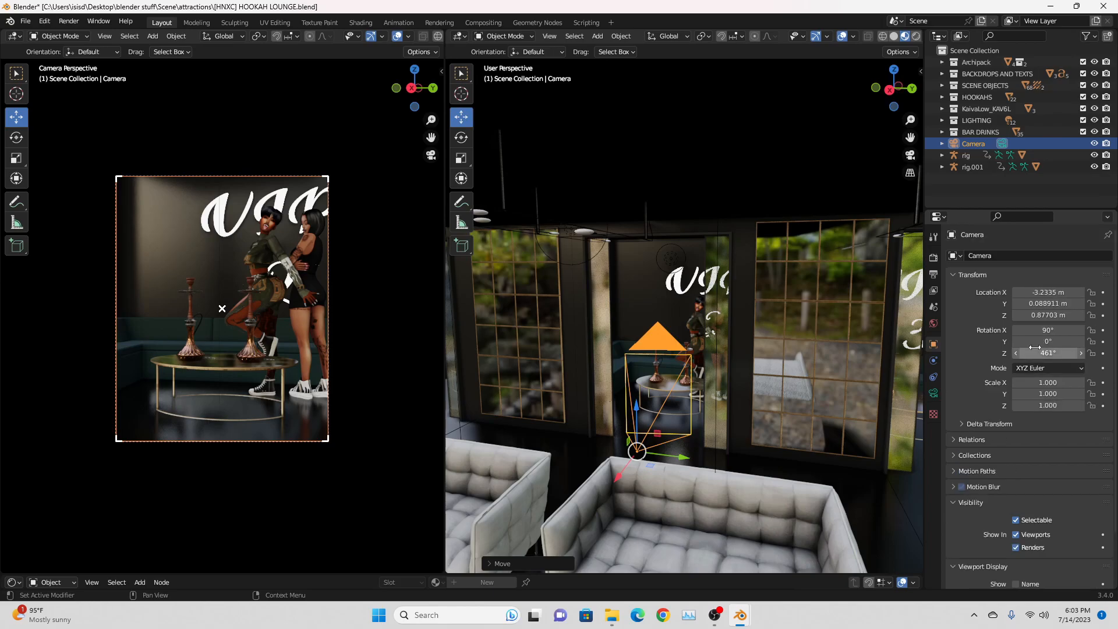
Examine the scene's render settings and the output format resolution.
{"action": "left_click", "coordinate": [934, 259]}
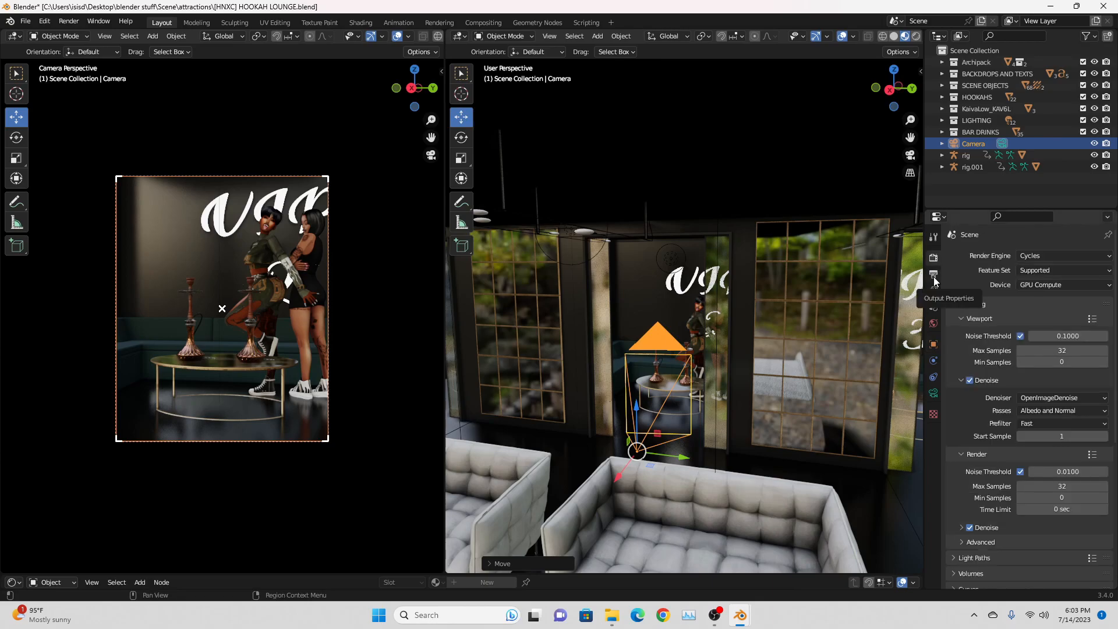
{"action": "left_click", "coordinate": [934, 276]}
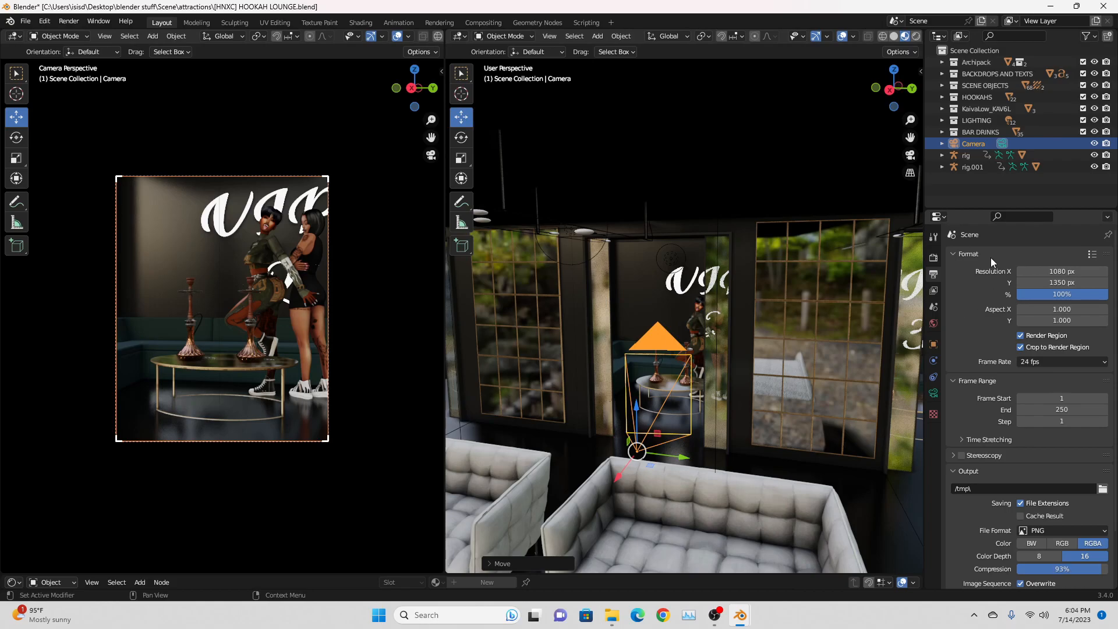
Move the camera closer to the two Sims and adjust its rotation to keep both in frame.
{"action": "left_click_drag", "start_coordinate": [618, 476], "coordinate": [646, 438]}
{"action": "left_click_drag", "start_coordinate": [911, 138], "coordinate": [824, 143]}
{"action": "scroll", "coordinate": [655, 353], "scroll_direction": "up", "scroll_amount": 3}
{"action": "left_click_drag", "start_coordinate": [527, 519], "coordinate": [547, 497]}
{"action": "left_click_drag", "start_coordinate": [569, 433], "coordinate": [568, 391]}
{"action": "left_click_drag", "start_coordinate": [616, 441], "coordinate": [650, 447]}
{"action": "middle_click_drag", "start_coordinate": [687, 481], "coordinate": [735, 481]}
{"action": "left_click", "coordinate": [461, 138]}
{"action": "left_click_drag", "start_coordinate": [720, 463], "coordinate": [721, 432]}
Fine-tune the camera position to frame both Sims and the VIP sign closely, and widen the camera viewport.
{"action": "left_click", "coordinate": [461, 118]}
{"action": "left_click_drag", "start_coordinate": [718, 428], "coordinate": [723, 400]}
{"action": "left_click_drag", "start_coordinate": [683, 360], "coordinate": [684, 335]}
{"action": "left_click_drag", "start_coordinate": [724, 374], "coordinate": [714, 409]}
{"action": "left_click_drag", "start_coordinate": [694, 353], "coordinate": [703, 369]}
{"action": "left_click_drag", "start_coordinate": [445, 361], "coordinate": [553, 361]}
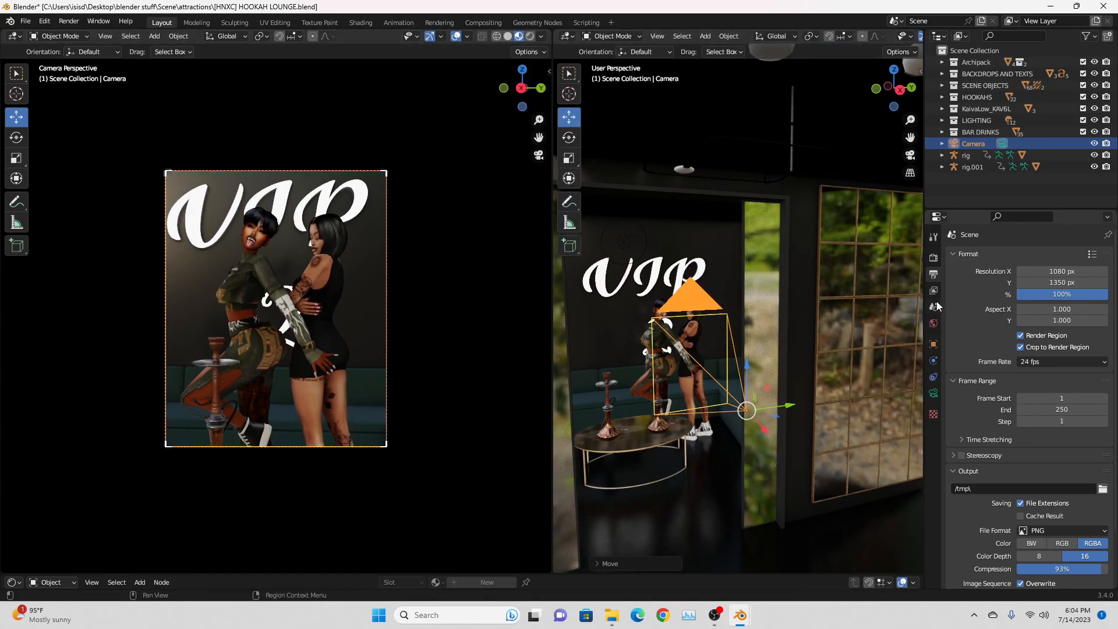
Set the render engine to Eevee and preview the camera view in rendered shading.
{"action": "left_click", "coordinate": [934, 258]}
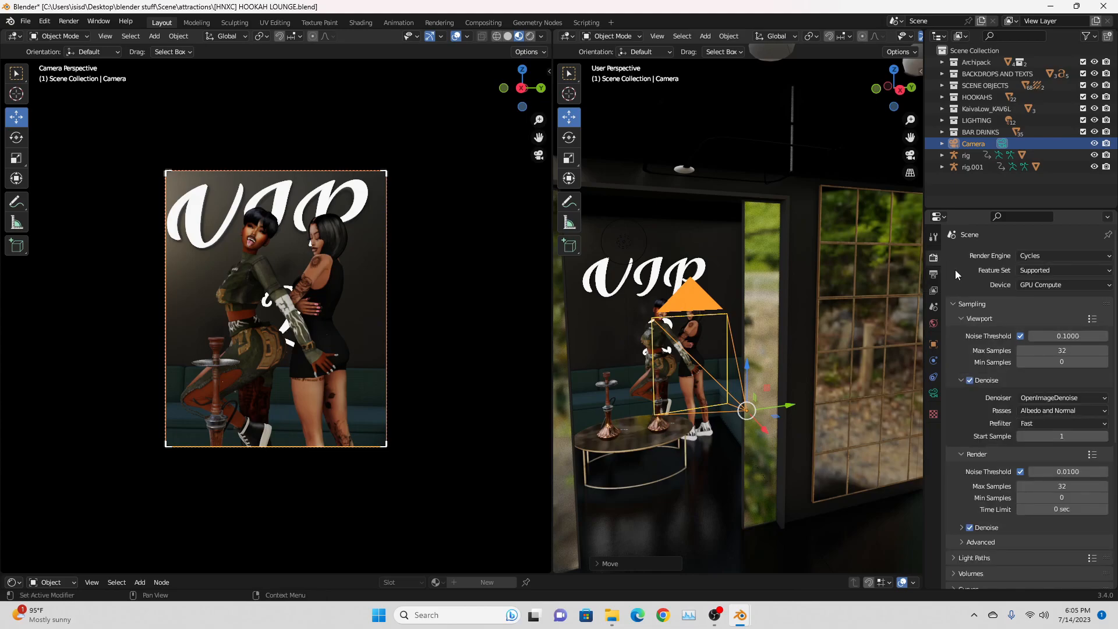
{"action": "left_click", "coordinate": [1047, 255]}
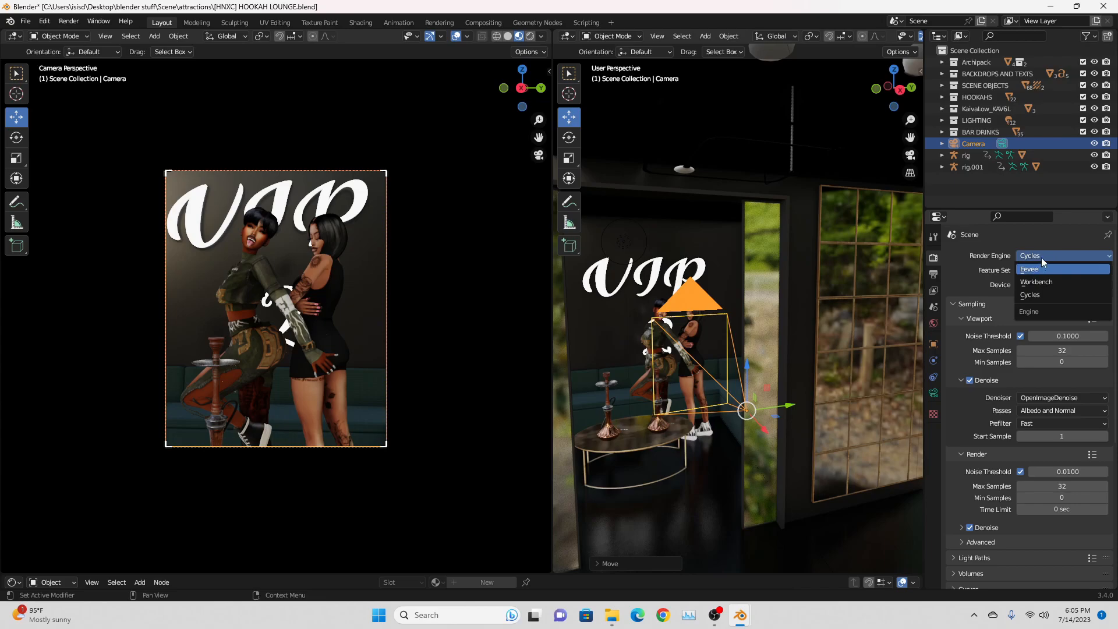
{"action": "left_click", "coordinate": [1033, 267]}
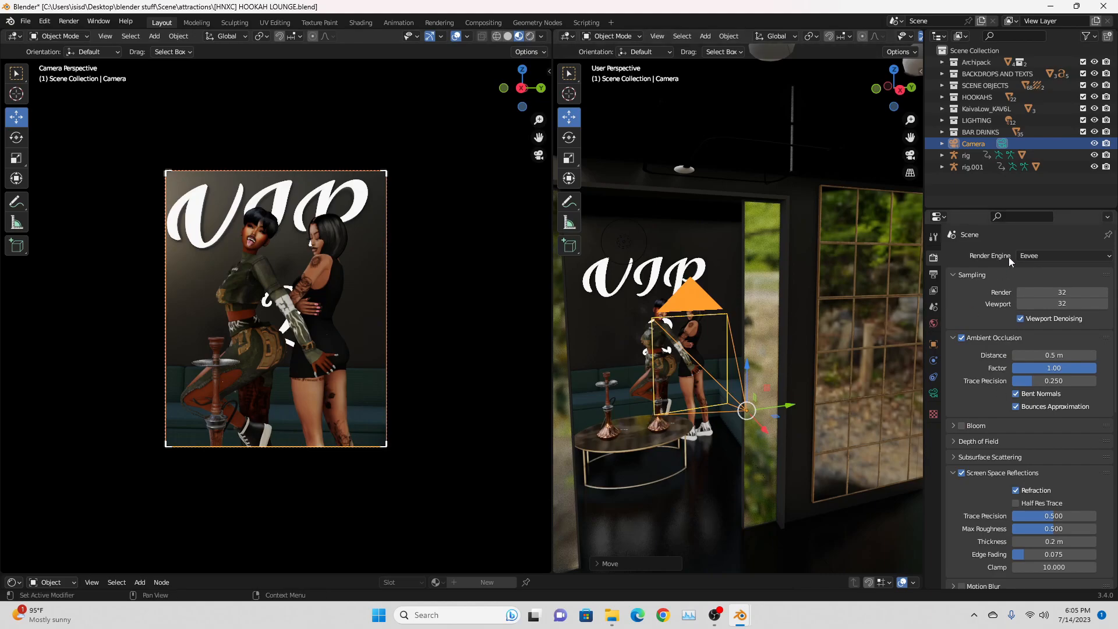
{"action": "left_click", "coordinate": [1064, 257]}
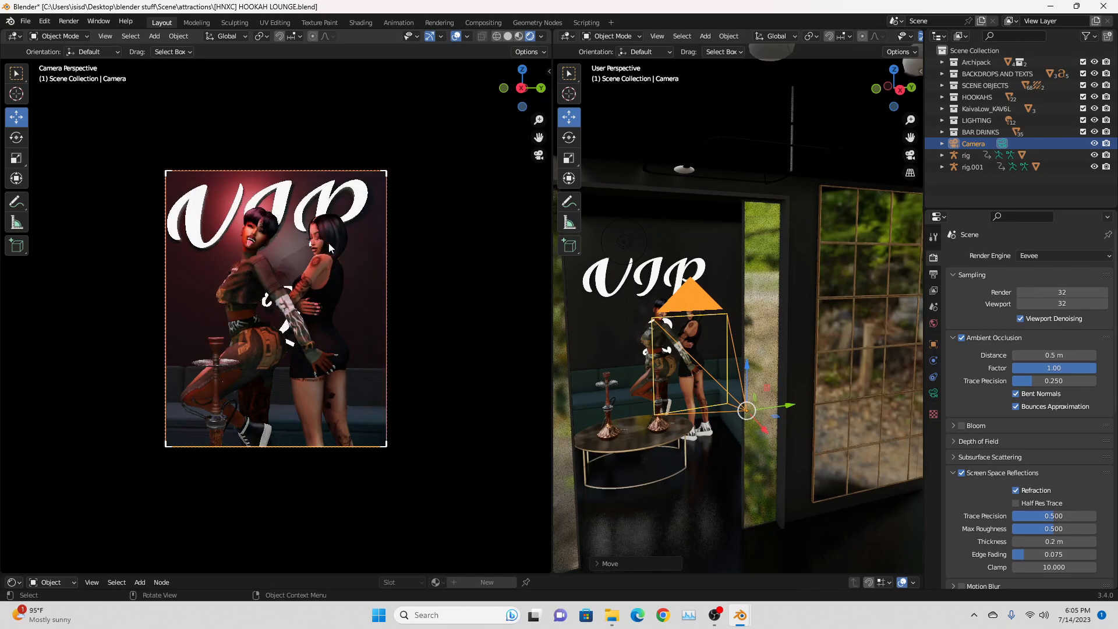
{"action": "scroll", "coordinate": [326, 243], "scroll_direction": "up", "scroll_amount": 3}
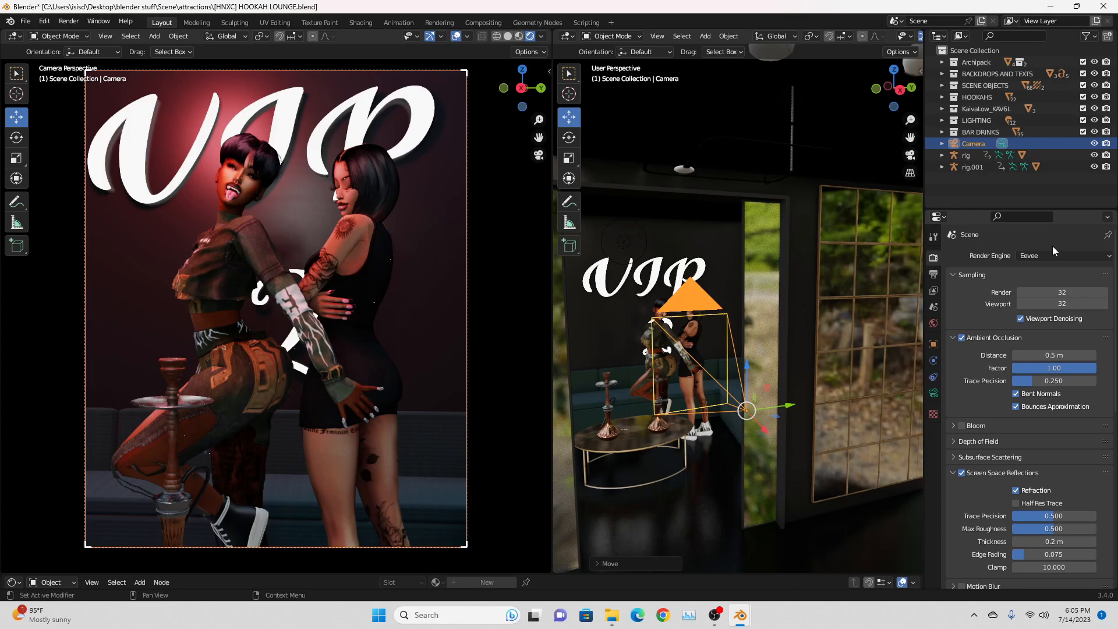
Set the render engine to Cycles and return the camera view to material preview shading.
{"action": "left_click", "coordinate": [1036, 256]}
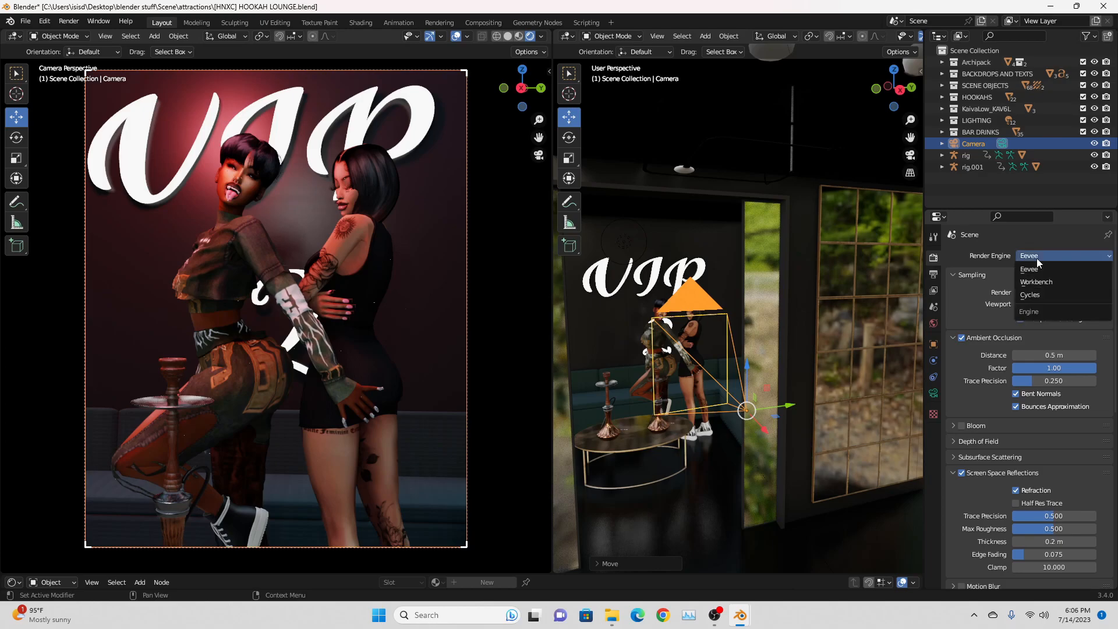
{"action": "left_click", "coordinate": [1043, 295]}
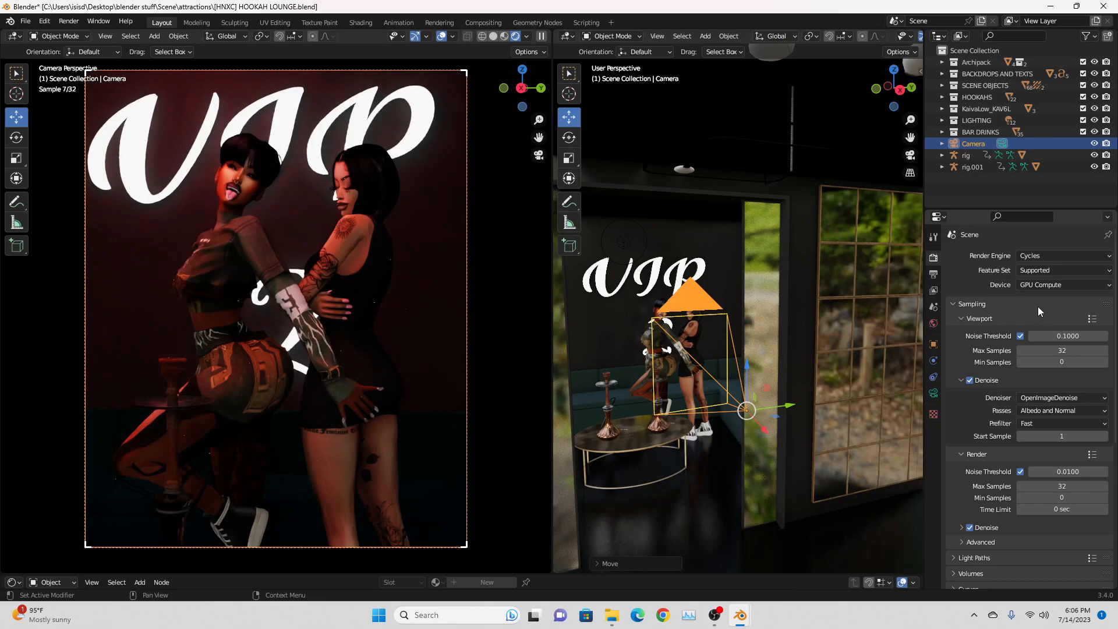
{"action": "left_click", "coordinate": [504, 36]}
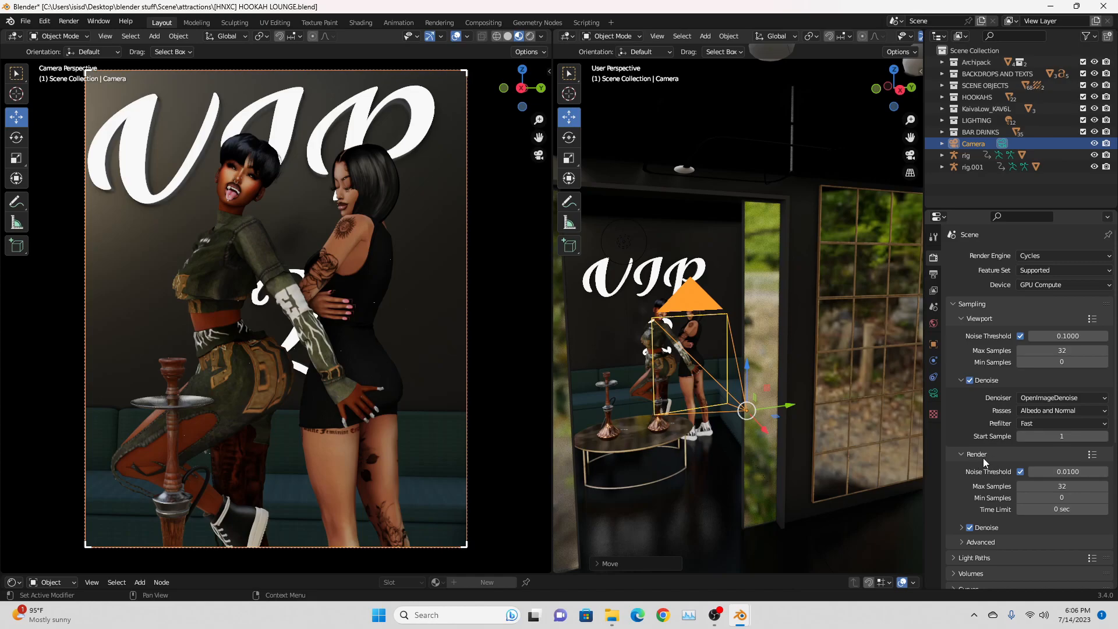
Set the Cycles render max samples to 128.
{"action": "left_click", "coordinate": [1070, 487]}
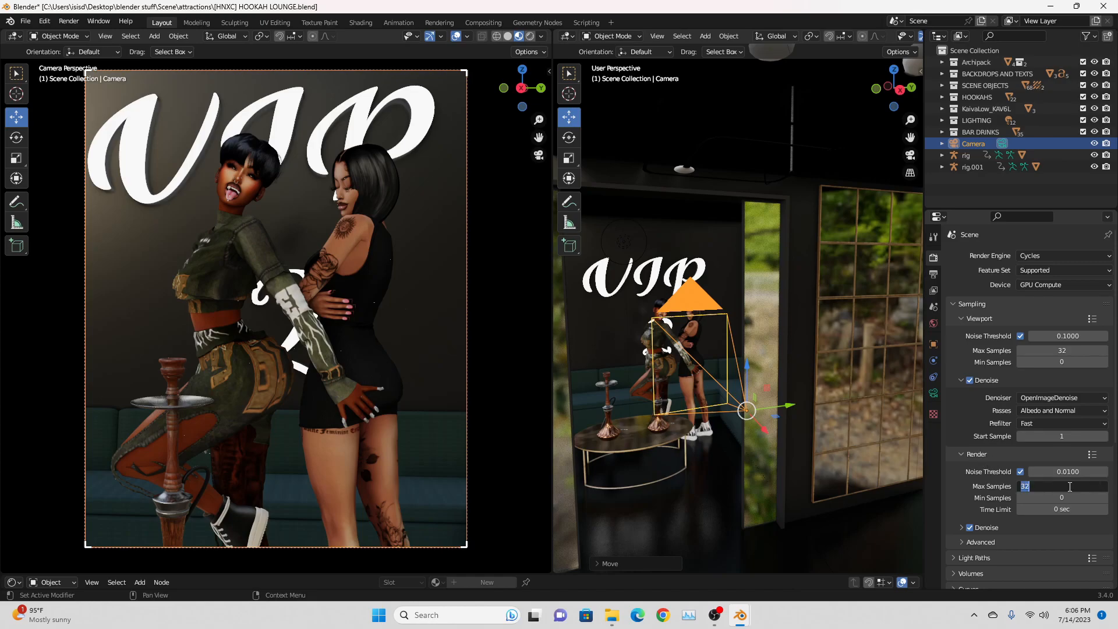
{"action": "type", "text": "12"}
{"action": "type", "text": "8"}
{"action": "key", "text": "Return"}
{"action": "scroll", "coordinate": [1035, 485], "scroll_direction": "down", "scroll_amount": 5}
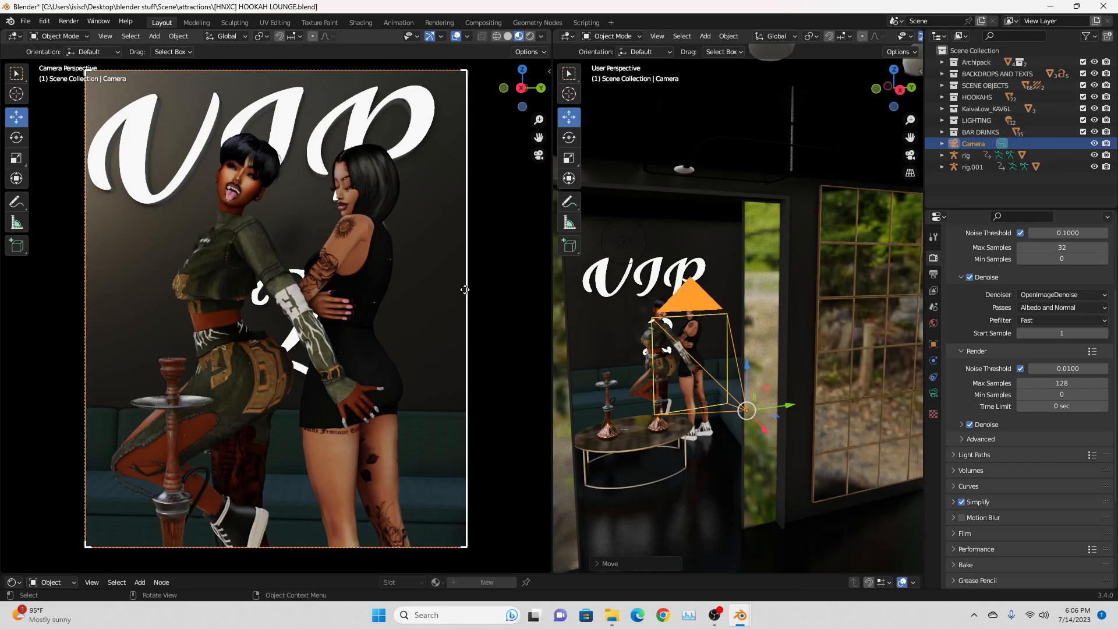
Set the Cycles render max samples to 500.
{"action": "scroll", "coordinate": [1060, 362], "scroll_direction": "up", "scroll_amount": 5}
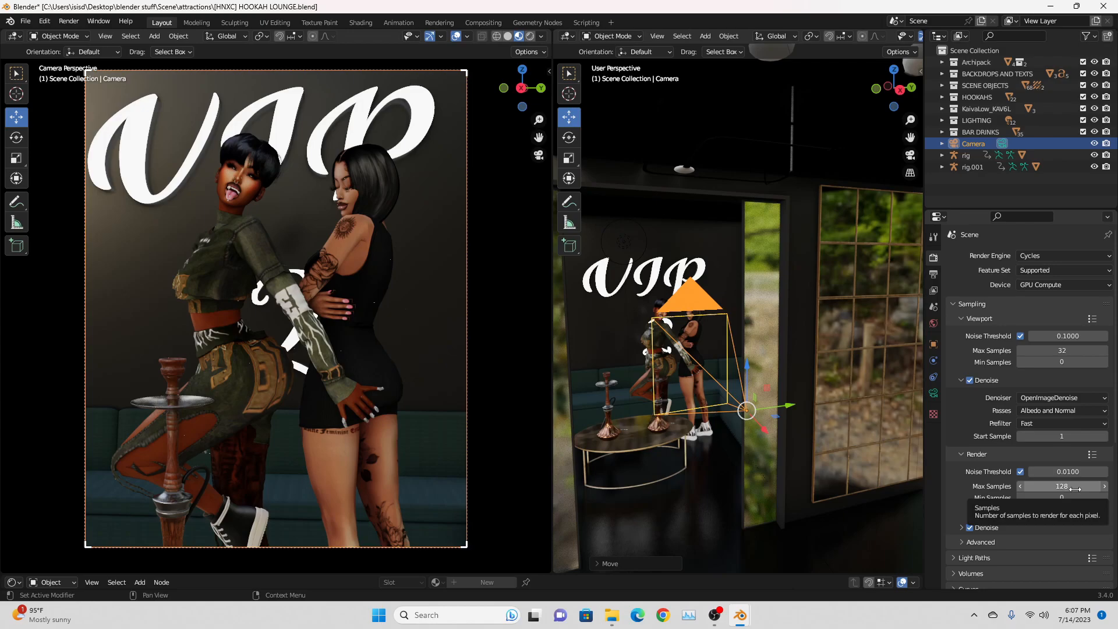
{"action": "left_click", "coordinate": [1069, 487]}
{"action": "key", "text": "BackSpace"}
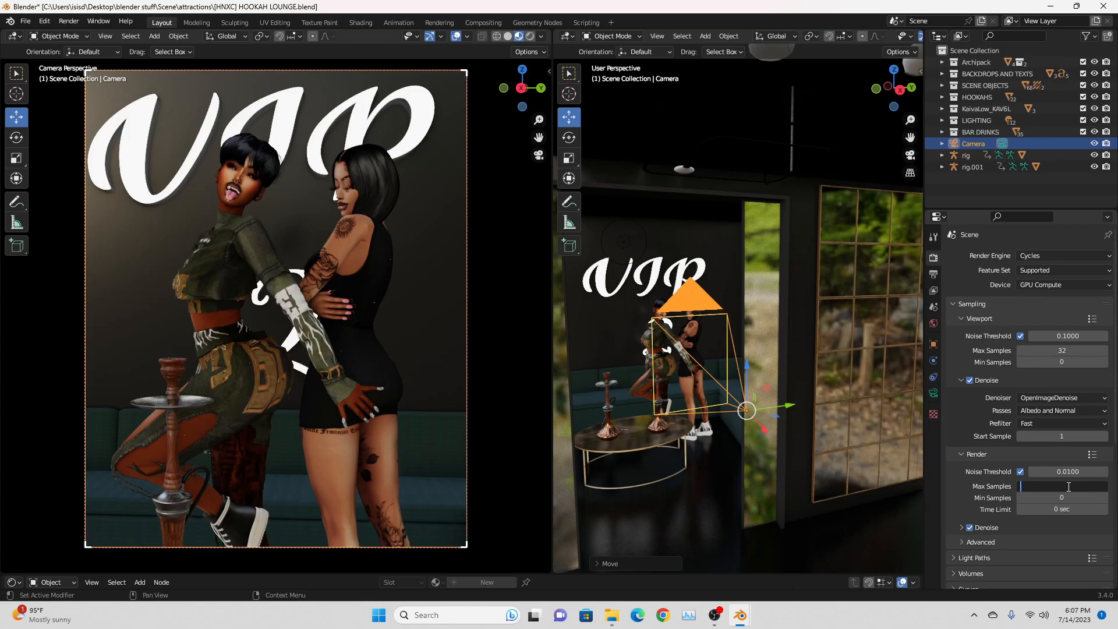
{"action": "type", "text": "500"}
{"action": "key", "text": "Return"}
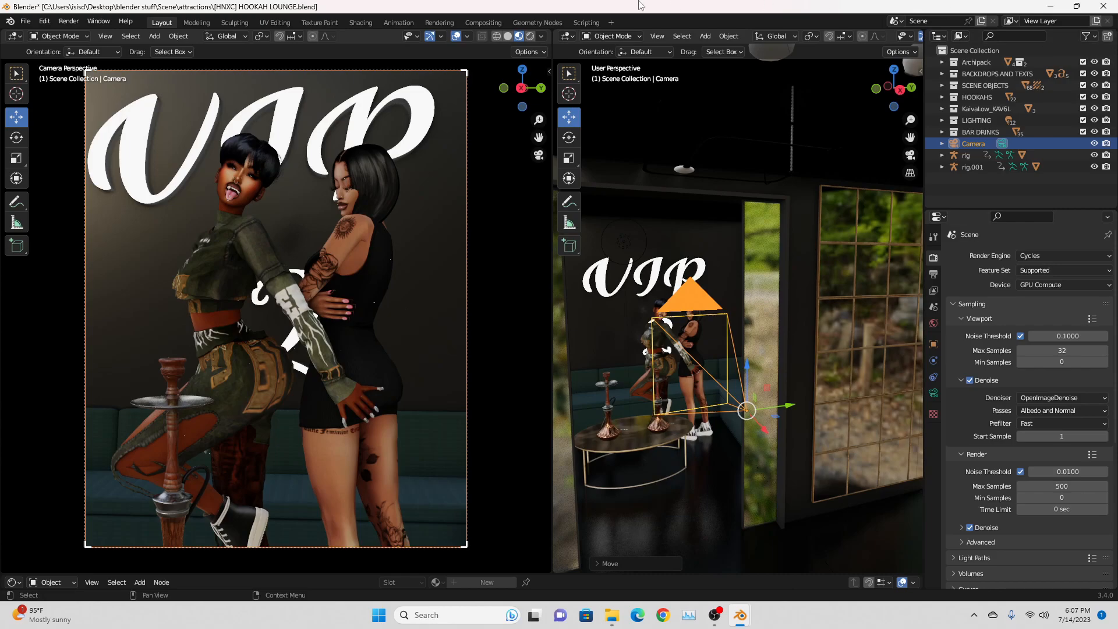
Render the camera view as a still image and inspect the result.
{"action": "left_click", "coordinate": [71, 23]}
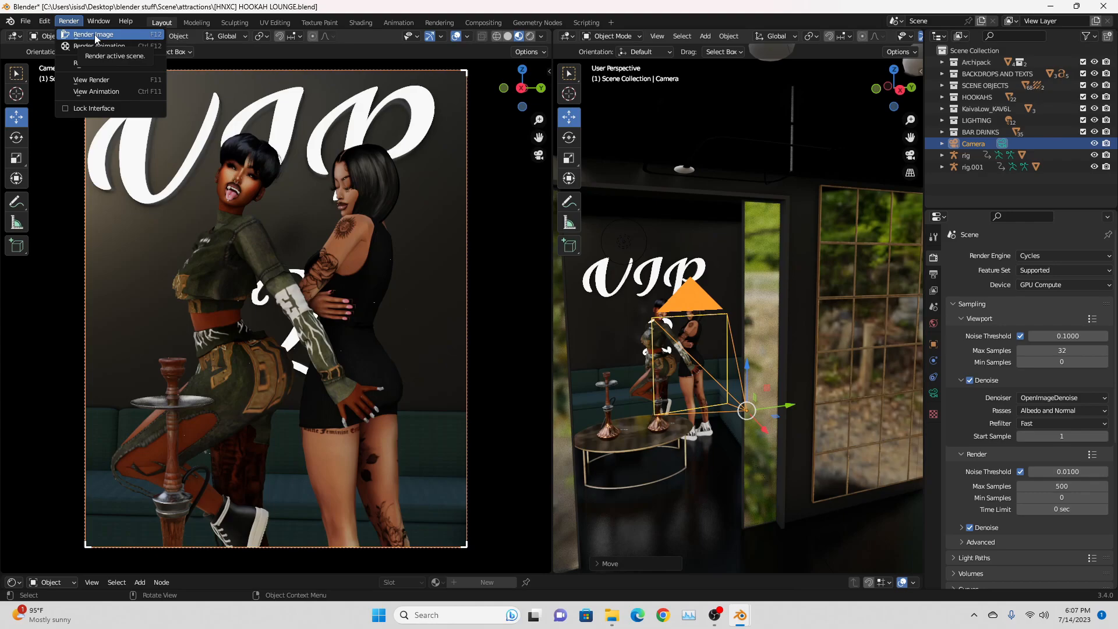
{"action": "left_click", "coordinate": [95, 36]}
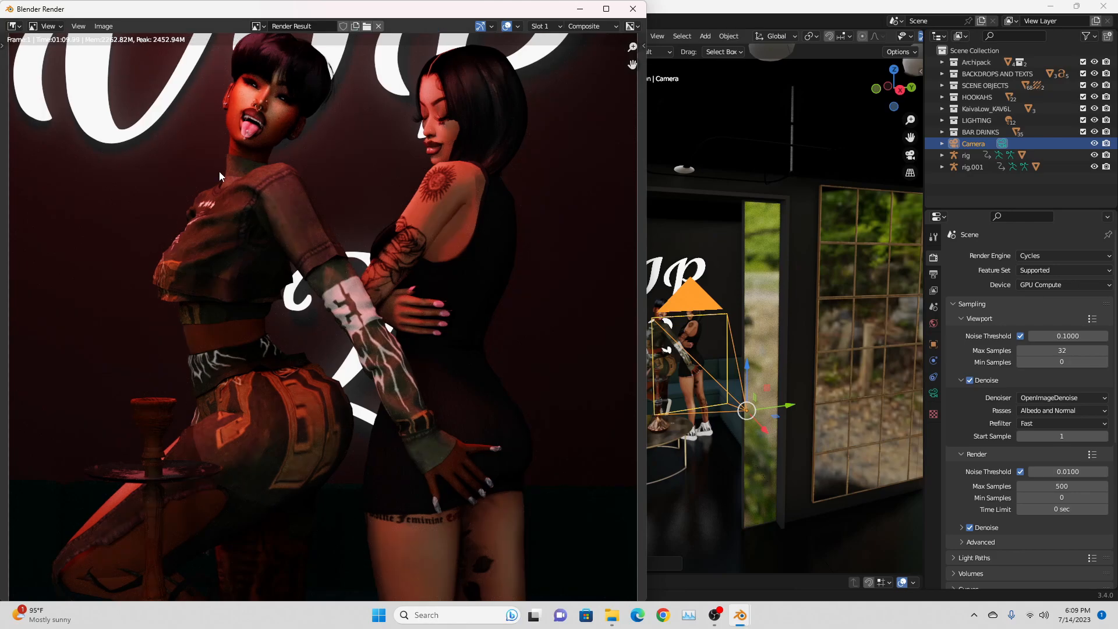
{"action": "scroll", "coordinate": [358, 258], "scroll_direction": "down", "scroll_amount": 1}
{"action": "scroll", "coordinate": [358, 258], "scroll_direction": "up", "scroll_amount": 2}
{"action": "scroll", "coordinate": [358, 259], "scroll_direction": "down", "scroll_amount": 1}
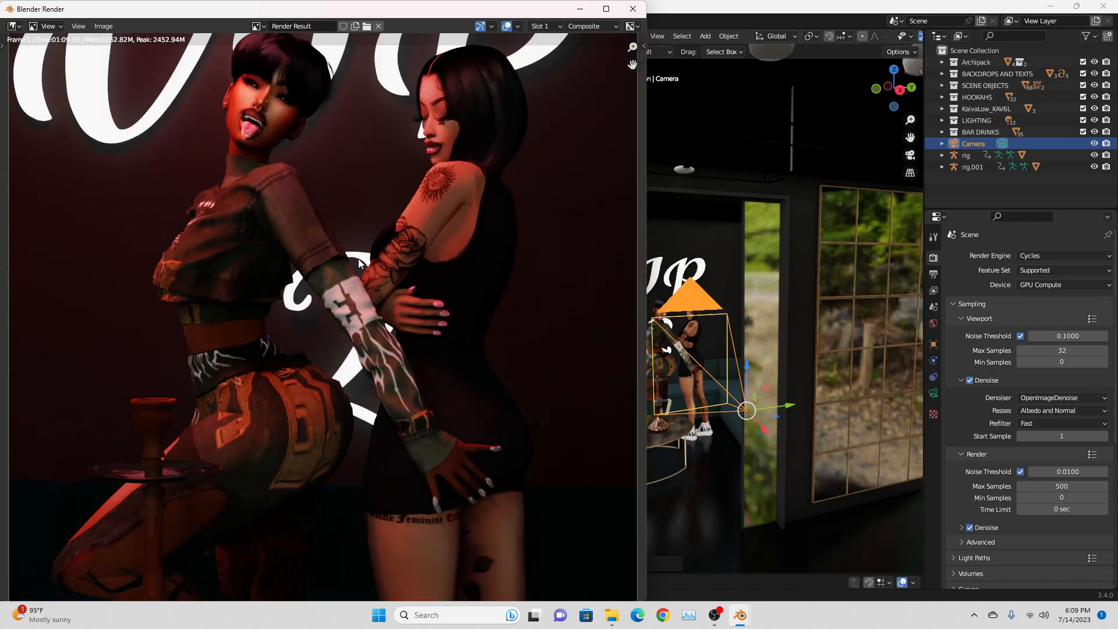
Save the rendered image to the Desktop as "pic 1 .png" and close the render window.
{"action": "left_click", "coordinate": [103, 25]}
{"action": "left_click", "coordinate": [116, 114]}
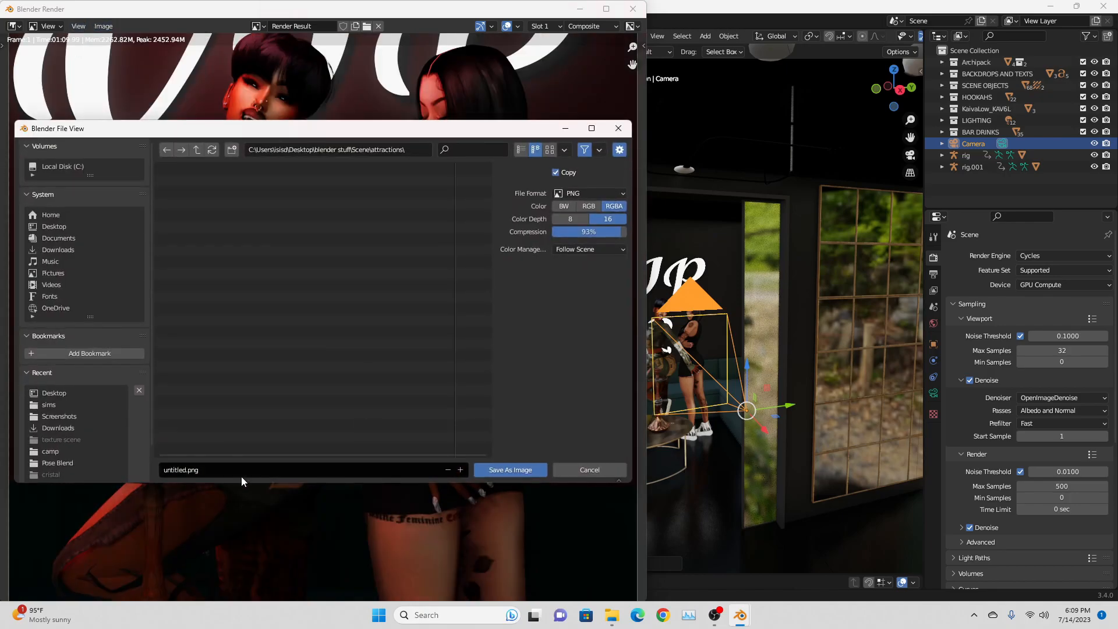
{"action": "key", "text": "BackSpace"}
{"action": "type", "text": "p"}
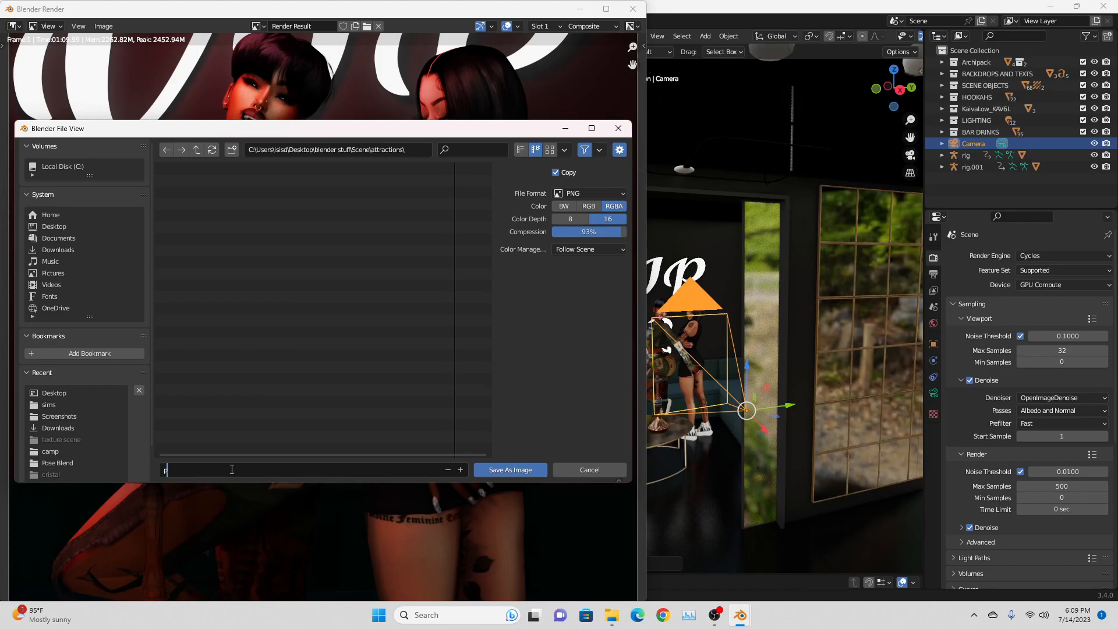
{"action": "type", "text": "ic 1 .png"}
{"action": "left_click", "coordinate": [54, 227]}
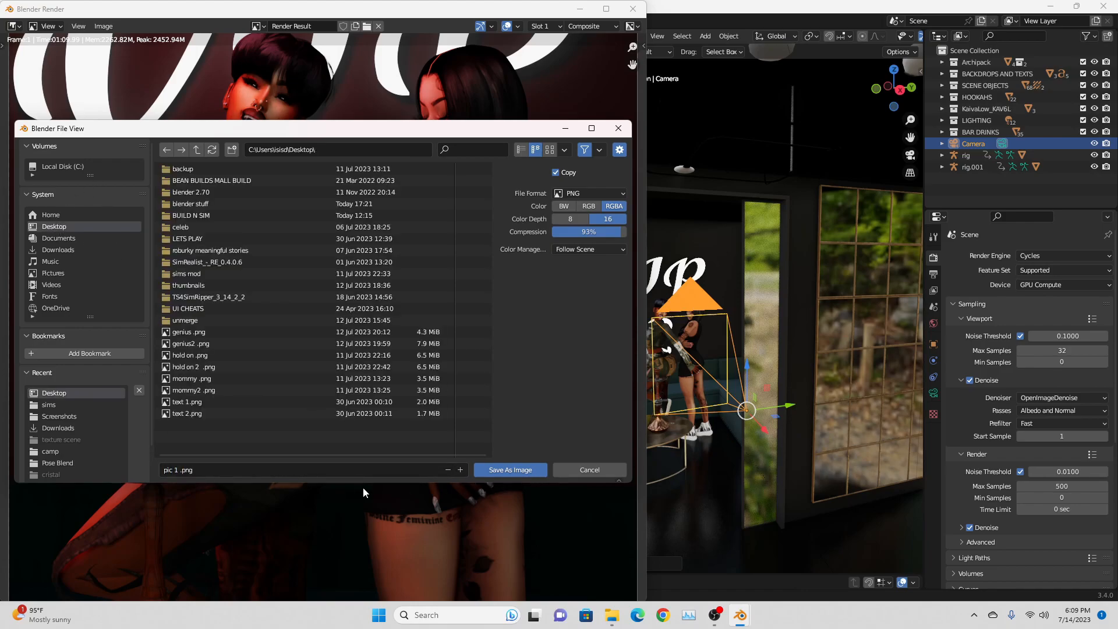
{"action": "left_click", "coordinate": [510, 469]}
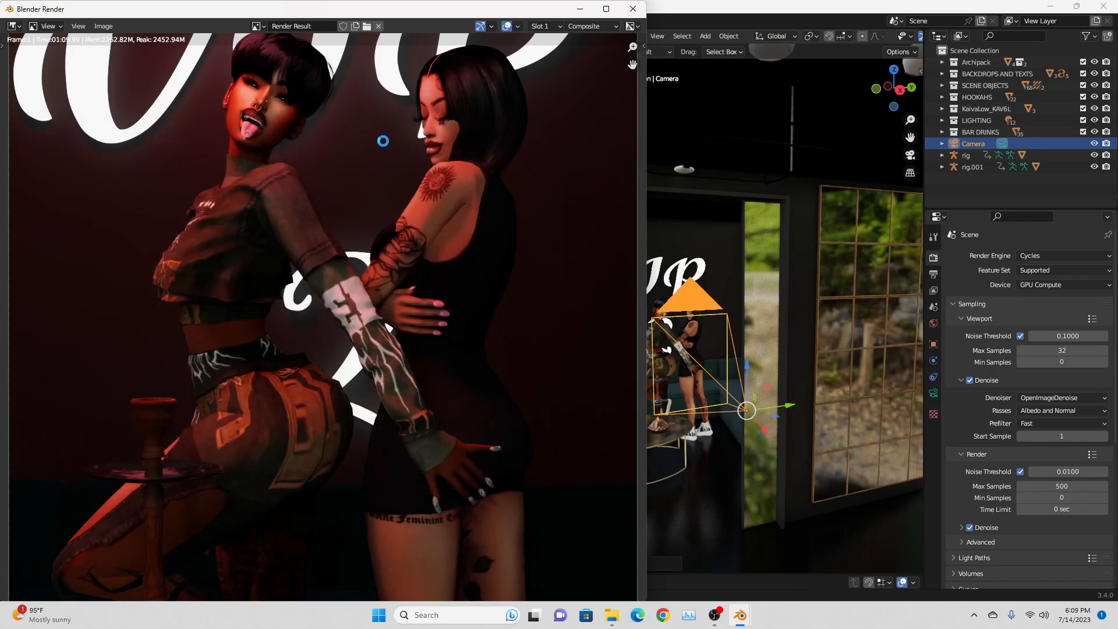
{"action": "left_click", "coordinate": [632, 9]}
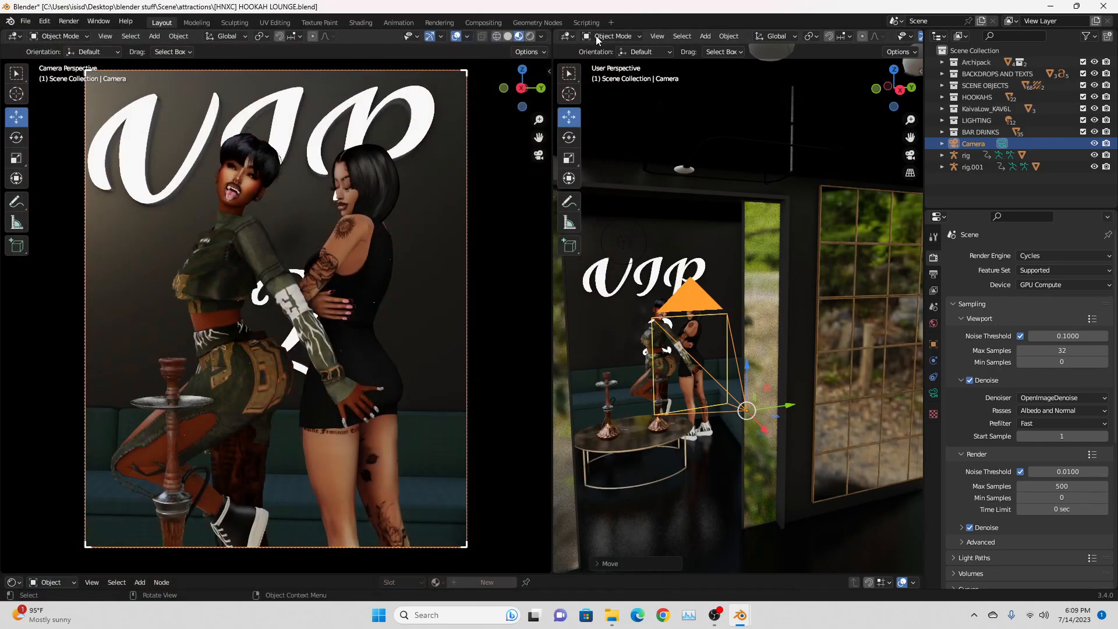
Append the two Sim meshes plus rig and rig.001 from the Object data of "girlssss. 2 blend.blend" into the lounge scene.
{"action": "left_click", "coordinate": [26, 21]}
{"action": "middle_click_drag", "start_coordinate": [669, 378], "coordinate": [912, 154]}
{"action": "left_click", "coordinate": [26, 21]}
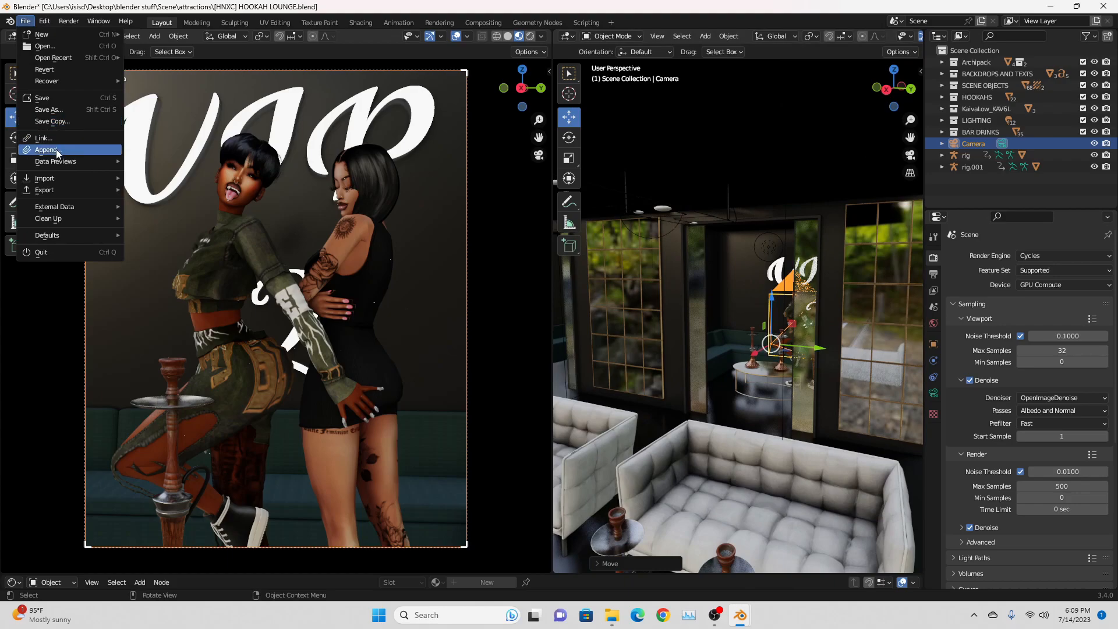
{"action": "left_click", "coordinate": [41, 150]}
{"action": "double_click", "coordinate": [433, 354]}
{"action": "double_click", "coordinate": [431, 294]}
{"action": "left_click", "coordinate": [414, 167]}
{"action": "left_click", "coordinate": [422, 190], "text": "ctrl"}
{"action": "left_click", "coordinate": [417, 248], "text": "ctrl"}
{"action": "left_click", "coordinate": [417, 259], "text": "ctrl"}
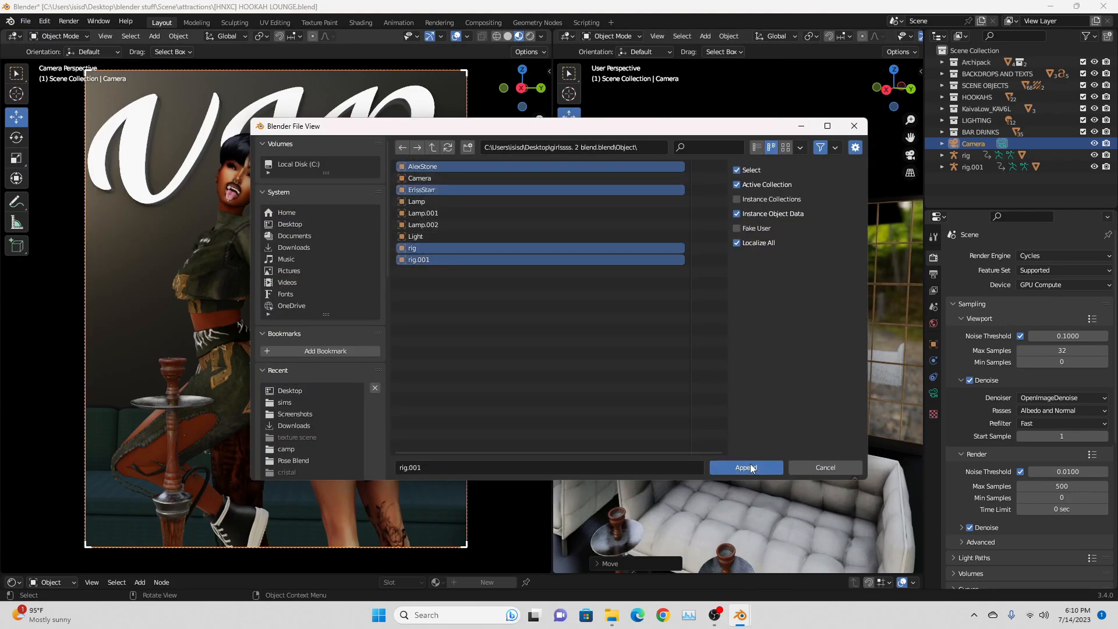
{"action": "left_click", "coordinate": [746, 467]}
Move and rotate the appended Sims into the VIP area in front of the camera, beside the hookah table.
{"action": "scroll", "coordinate": [709, 433], "scroll_direction": "down", "scroll_amount": 3}
{"action": "key", "text": "g"}
{"action": "left_click_drag", "start_coordinate": [950, 209], "coordinate": [950, 208]}
{"action": "middle_click_drag", "start_coordinate": [748, 380], "coordinate": [781, 373]}
{"action": "scroll", "coordinate": [780, 373], "scroll_direction": "up", "scroll_amount": 3}
{"action": "left_click_drag", "start_coordinate": [712, 524], "coordinate": [778, 442]}
{"action": "left_click", "coordinate": [569, 138]}
{"action": "left_click", "coordinate": [574, 118]}
{"action": "middle_click_drag", "start_coordinate": [723, 463], "coordinate": [687, 416]}
{"action": "scroll", "coordinate": [687, 416], "scroll_direction": "up", "scroll_amount": 4}
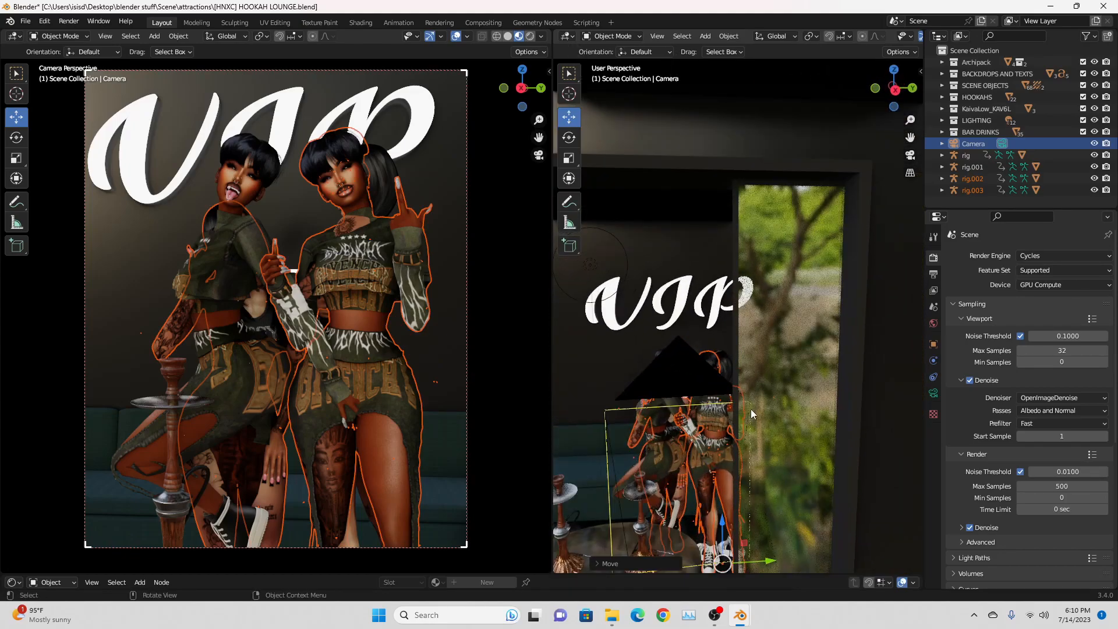
Delete the previous pose's rig and rig.001 from the scene.
{"action": "left_click", "coordinate": [963, 158]}
{"action": "left_click", "coordinate": [968, 163], "text": "shift"}
{"action": "right_click", "coordinate": [969, 158]}
{"action": "left_click", "coordinate": [928, 187]}
{"action": "middle_click_drag", "start_coordinate": [719, 433], "coordinate": [733, 423]}
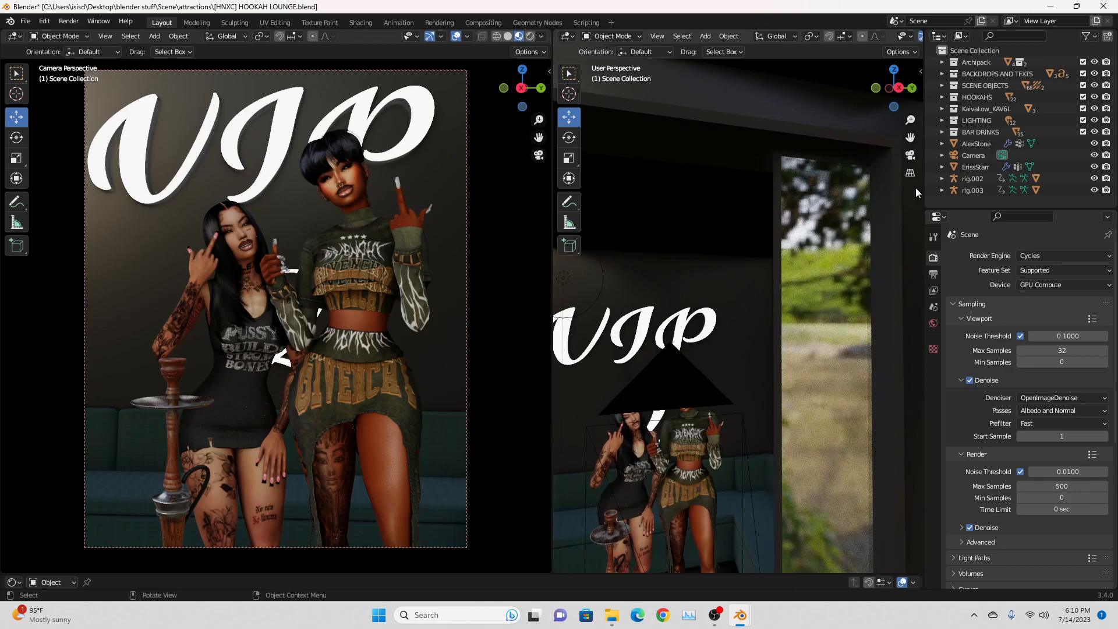
Delete the two leftover Sim meshes that belonged to the previous pose.
{"action": "right_click", "coordinate": [969, 169]}
{"action": "left_click", "coordinate": [961, 172]}
{"action": "right_click", "coordinate": [973, 142]}
{"action": "left_click", "coordinate": [966, 146]}
{"action": "left_click_drag", "start_coordinate": [913, 137], "coordinate": [919, 108]}
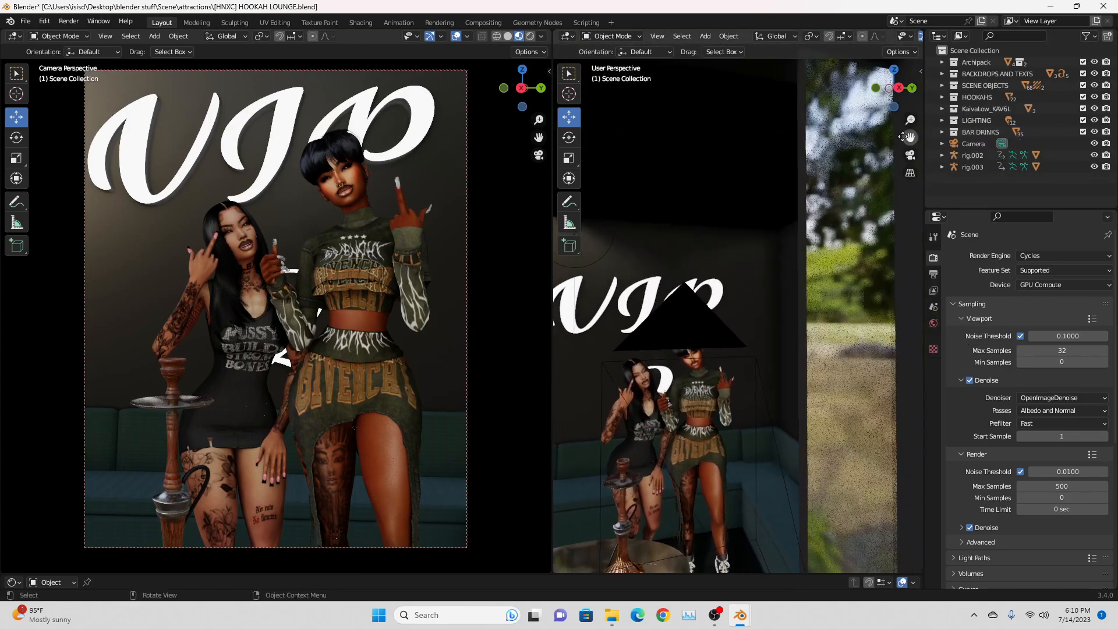
Move and rotate the camera closer to the two Sims for a tighter framing of their new pose.
{"action": "left_click", "coordinate": [703, 378]}
{"action": "left_click_drag", "start_coordinate": [784, 462], "coordinate": [890, 440]}
{"action": "key", "text": "shift+space"}
{"action": "key", "text": "r"}
{"action": "left_click", "coordinate": [569, 117]}
{"action": "left_click", "coordinate": [569, 138]}
{"action": "left_click_drag", "start_coordinate": [850, 506], "coordinate": [813, 456]}
{"action": "left_click", "coordinate": [569, 117]}
{"action": "left_click", "coordinate": [569, 138]}
{"action": "left_click_drag", "start_coordinate": [796, 407], "coordinate": [781, 329]}
{"action": "left_click", "coordinate": [569, 117]}
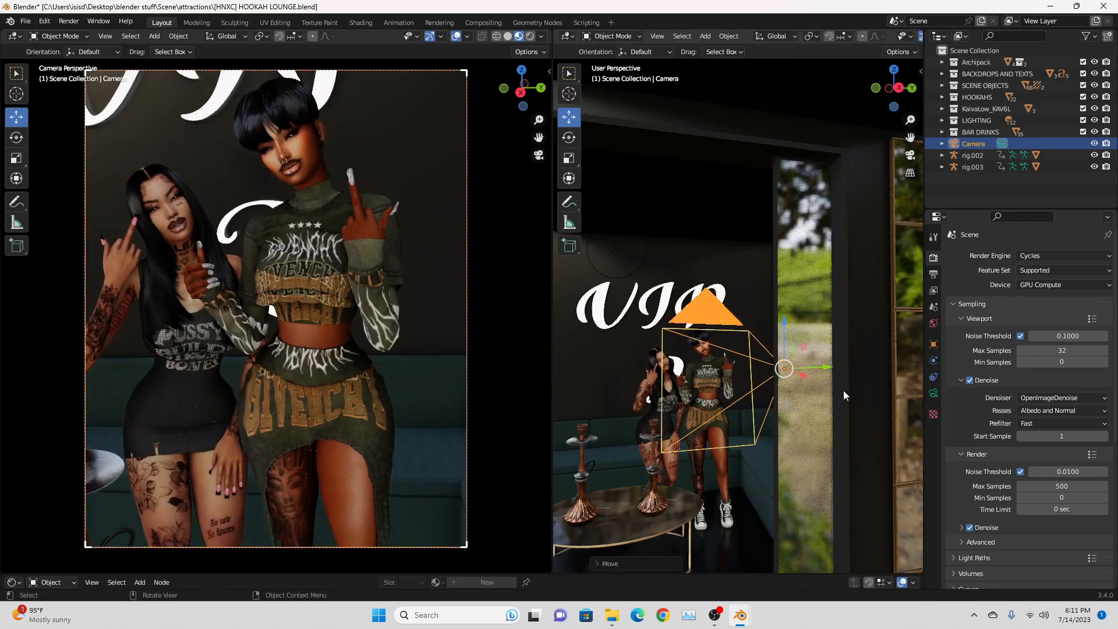
Turn and shift the camera so both Sims and the hookah on the table fit in the frame.
{"action": "left_click", "coordinate": [568, 137]}
{"action": "left_click_drag", "start_coordinate": [807, 369], "coordinate": [714, 319]}
{"action": "left_click", "coordinate": [569, 117]}
{"action": "mouse_move", "coordinate": [851, 366]}
{"action": "left_mouse_down"}
{"action": "mouse_move", "coordinate": [878, 356]}
{"action": "mouse_move", "coordinate": [847, 375]}
{"action": "left_mouse_up"}
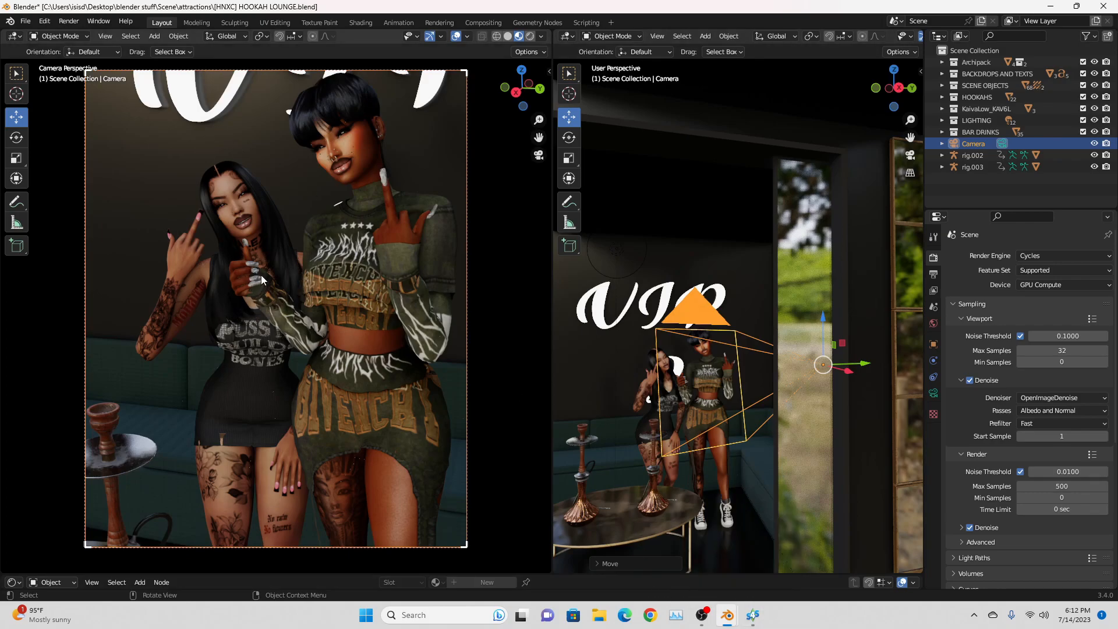
Switch to Sims 4 Studio and open AFSHennessyNBAEdition.package from the Desktop.
{"action": "left_click", "coordinate": [758, 622]}
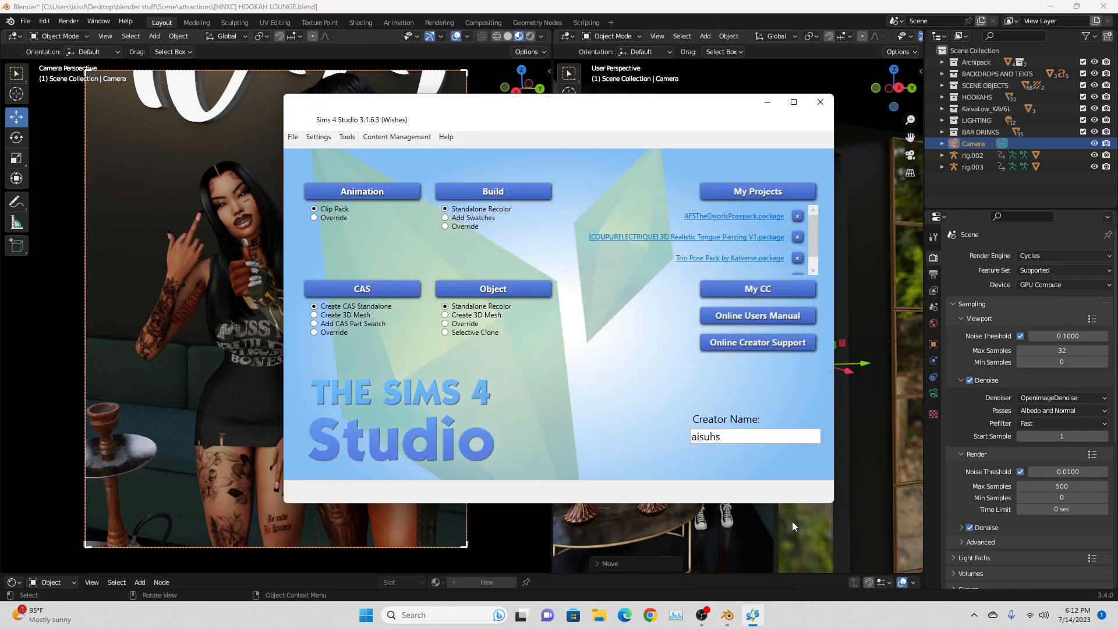
{"action": "left_click", "coordinate": [758, 194]}
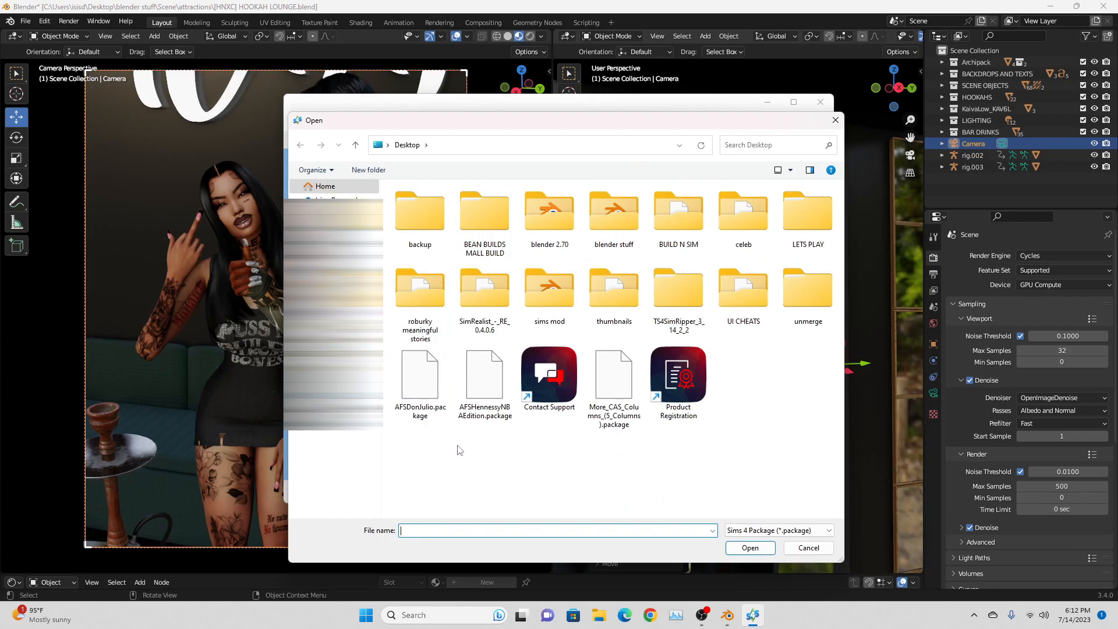
{"action": "left_click", "coordinate": [486, 388]}
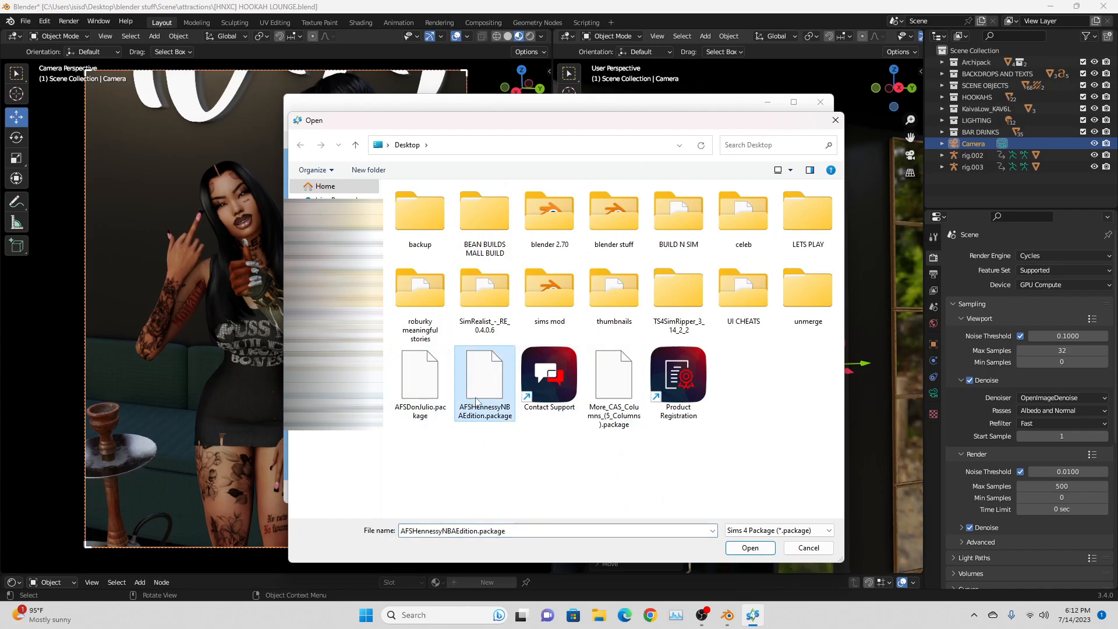
{"action": "left_click", "coordinate": [732, 551]}
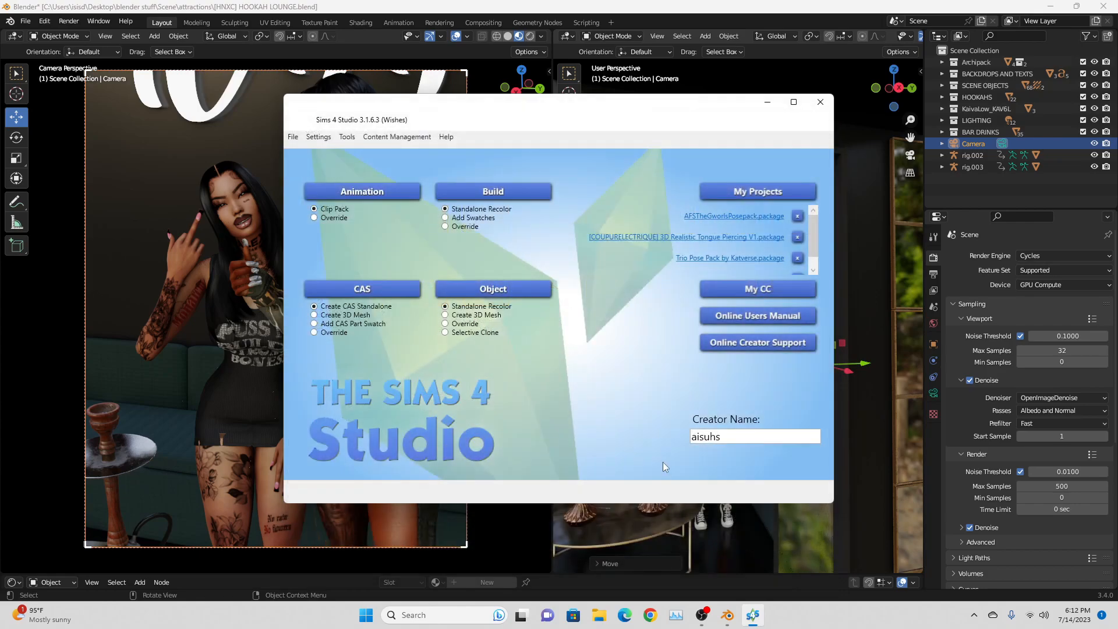
{"action": "middle_click_drag", "start_coordinate": [409, 382], "coordinate": [428, 346]}
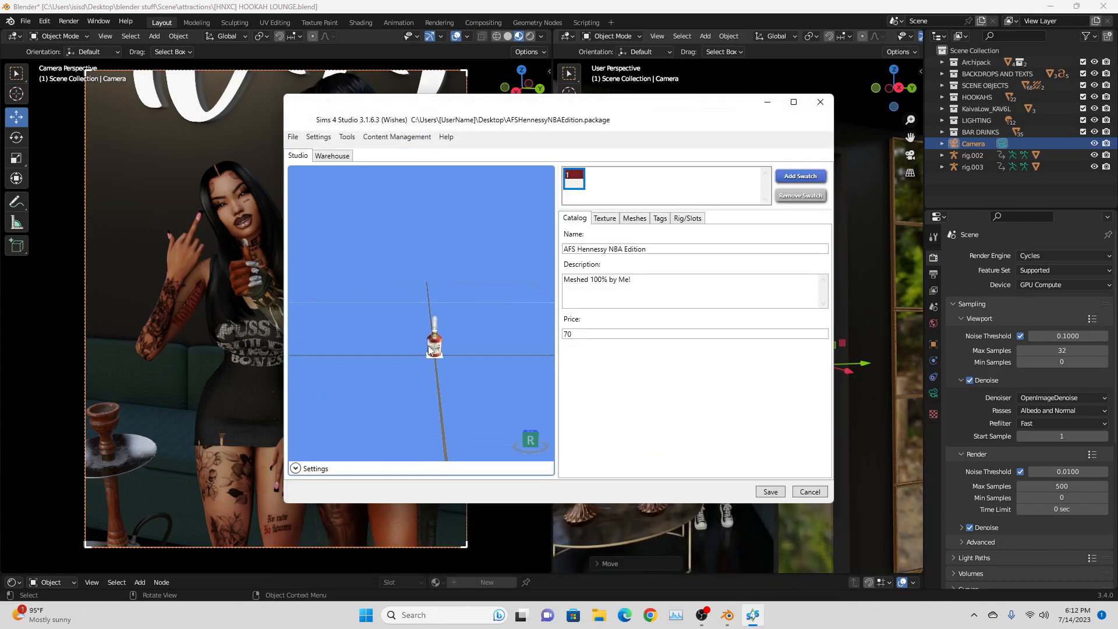
Export the bottle's texture to the Desktop as a PNG image named "hen text".
{"action": "left_click", "coordinate": [605, 218]}
{"action": "left_click", "coordinate": [581, 392]}
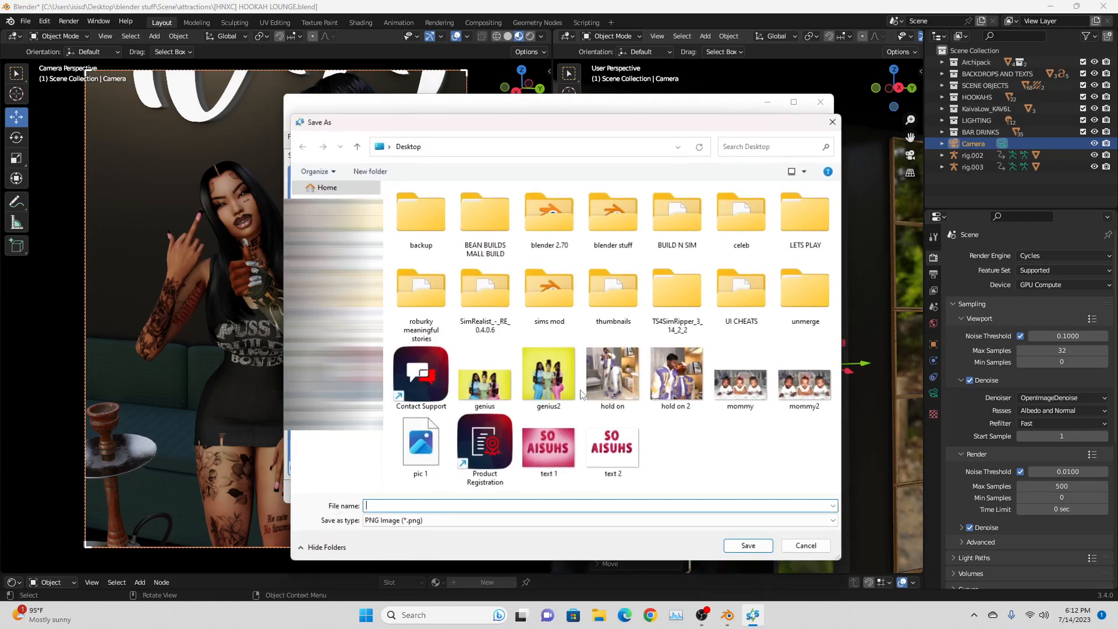
{"action": "type", "text": "hen text"}
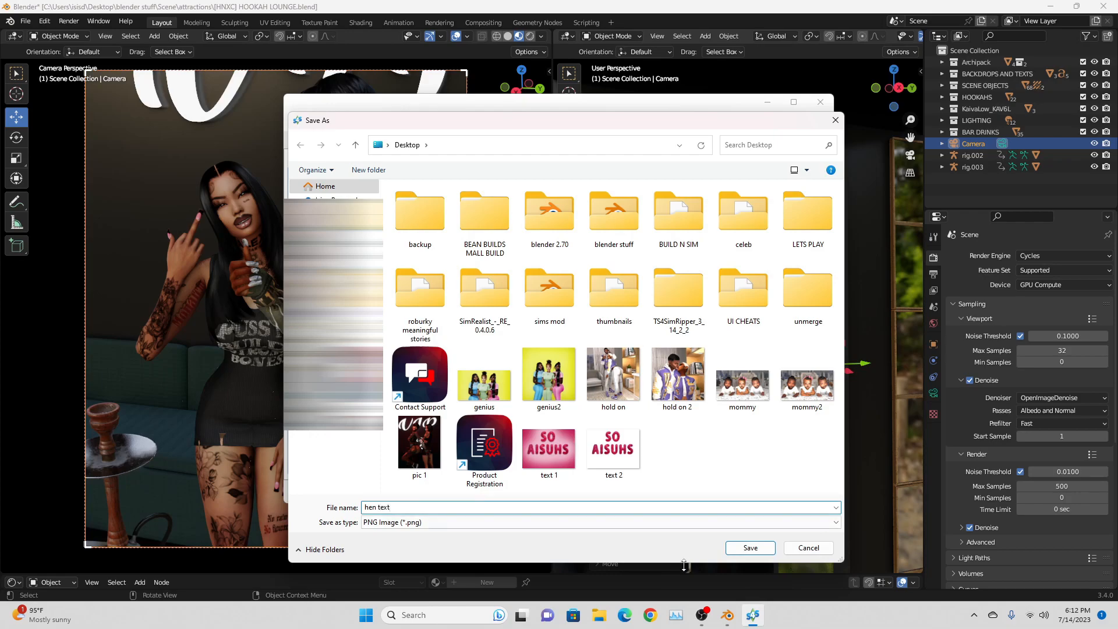
{"action": "left_click", "coordinate": [733, 545]}
{"action": "left_click", "coordinate": [853, 52]}
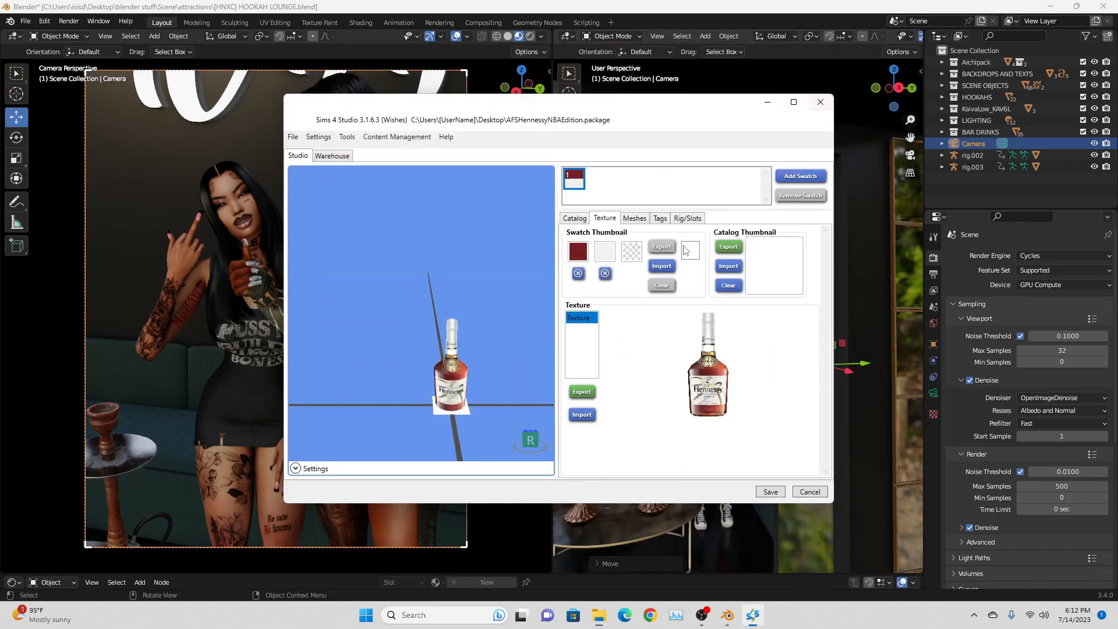
Export the bottle's LOD 0 (High) mesh to the Desktop as "hen mesh".
{"action": "left_click", "coordinate": [634, 219]}
{"action": "left_click", "coordinate": [689, 267]}
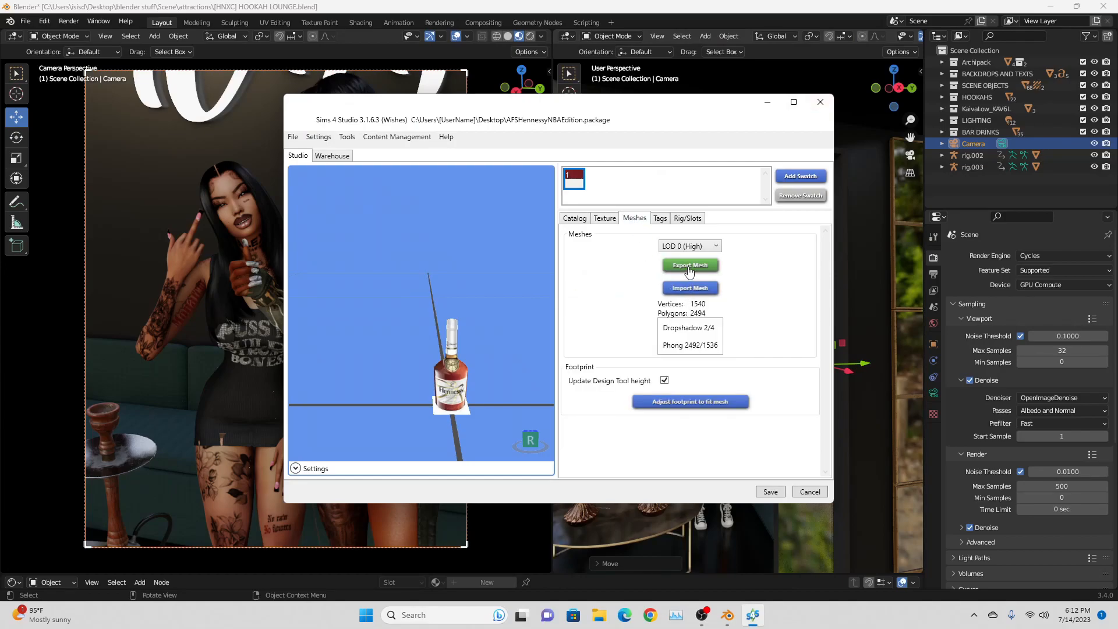
{"action": "type", "text": "hen me"}
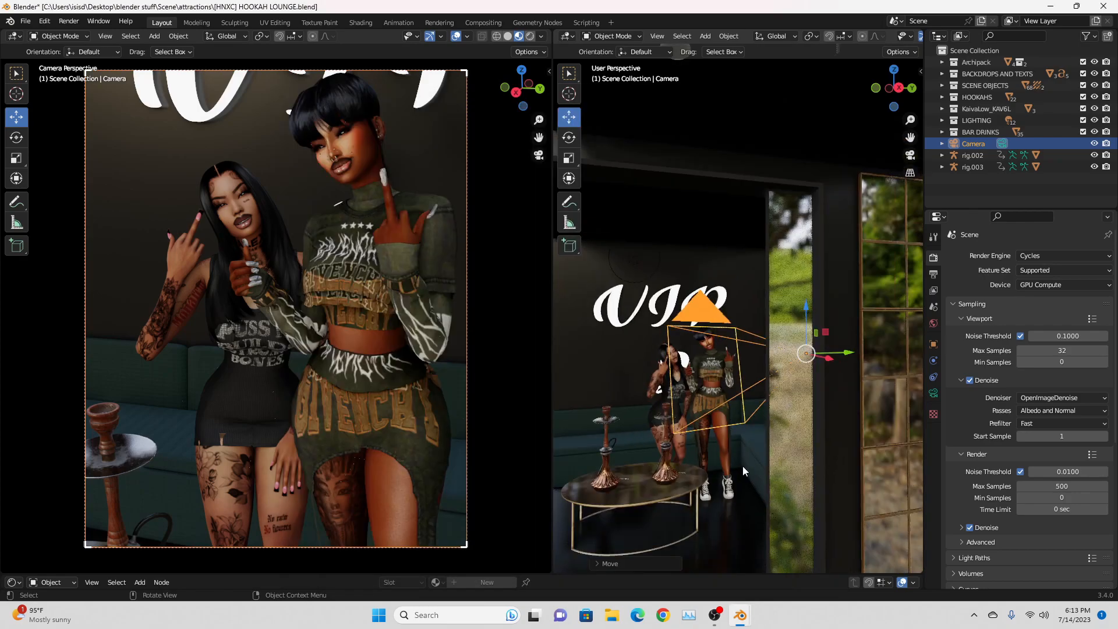
Back in Blender, append s4studio_mesh_0 and s4studio_mesh_1 from the Object data of "hen mesh.blend".
{"action": "scroll", "coordinate": [662, 478], "scroll_direction": "up", "scroll_amount": 5}
{"action": "left_click_drag", "start_coordinate": [910, 137], "coordinate": [769, 180]}
{"action": "scroll", "coordinate": [599, 260], "scroll_direction": "down", "scroll_amount": 4}
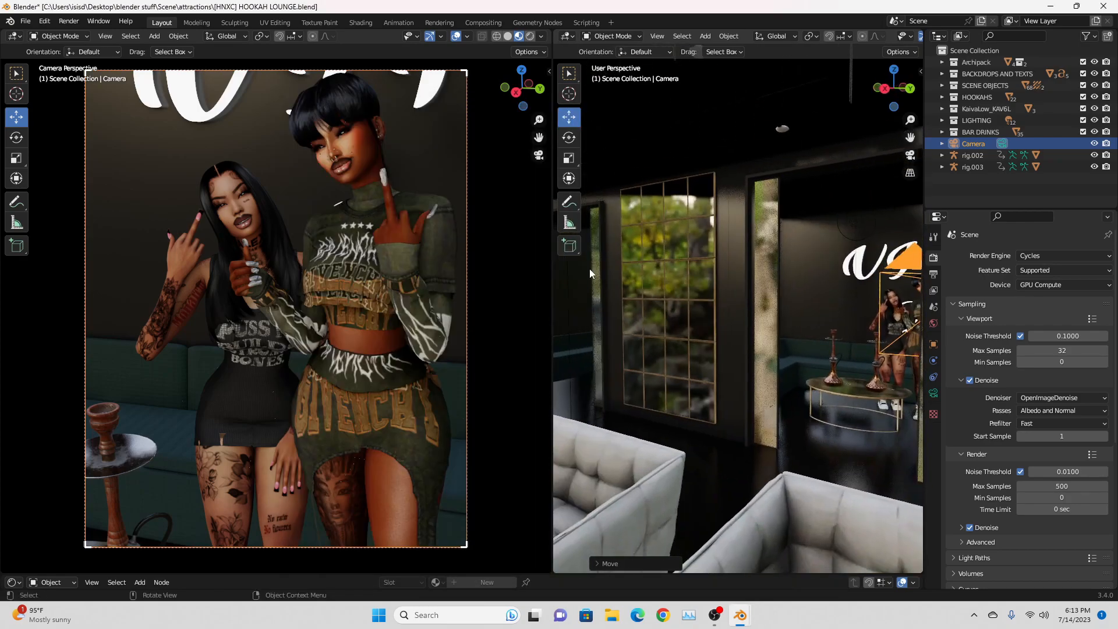
{"action": "middle_click_drag", "start_coordinate": [600, 260], "coordinate": [573, 348]}
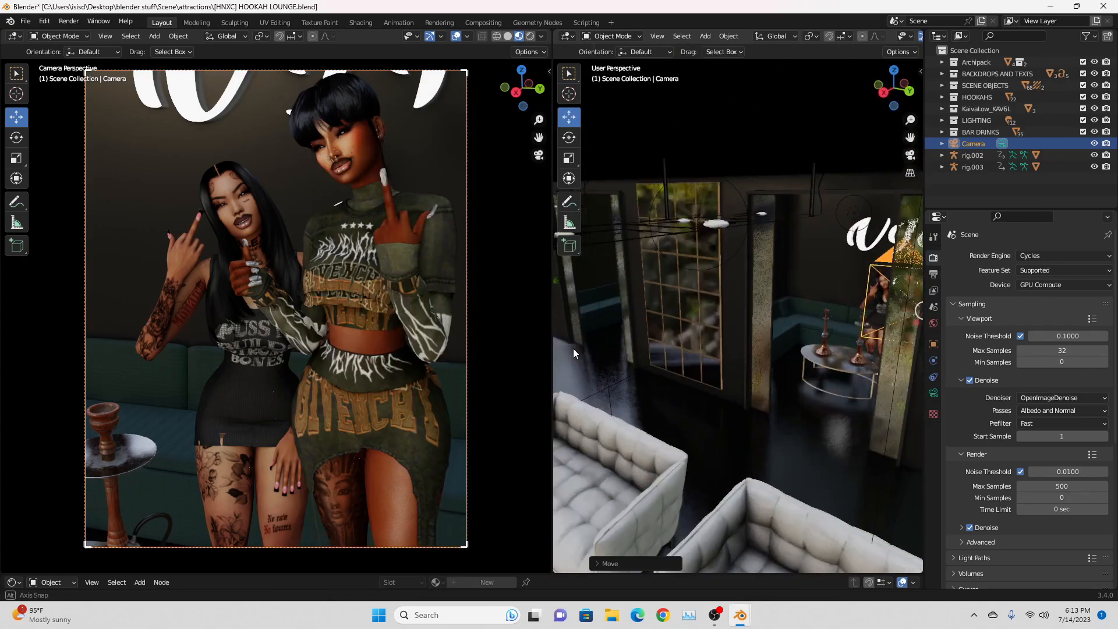
{"action": "left_click", "coordinate": [26, 22]}
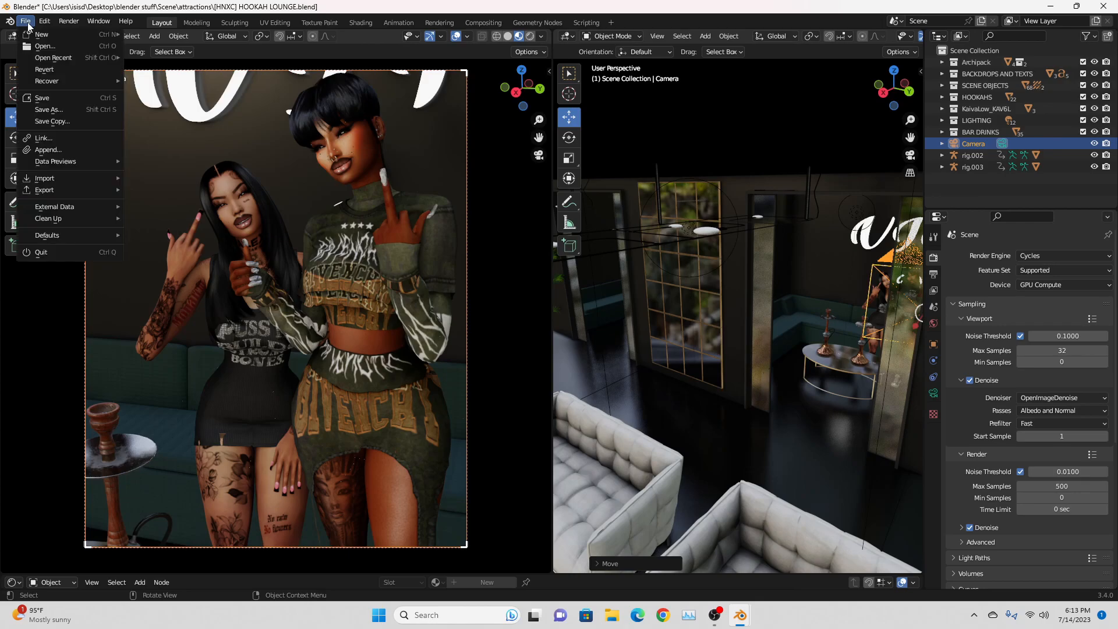
{"action": "left_click", "coordinate": [52, 149]}
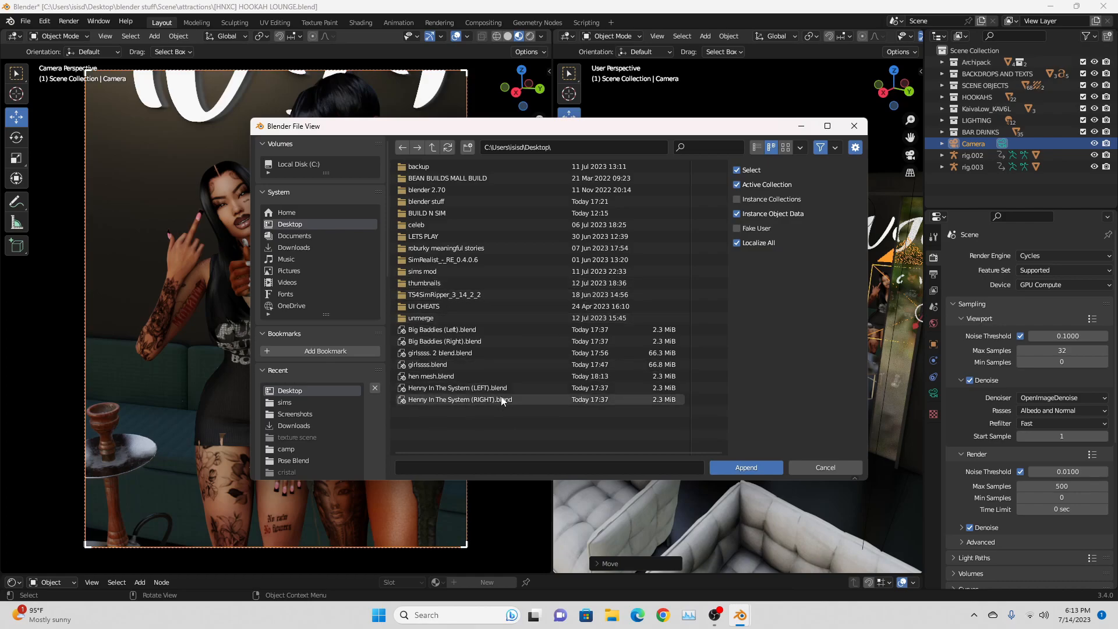
{"action": "left_click", "coordinate": [429, 379]}
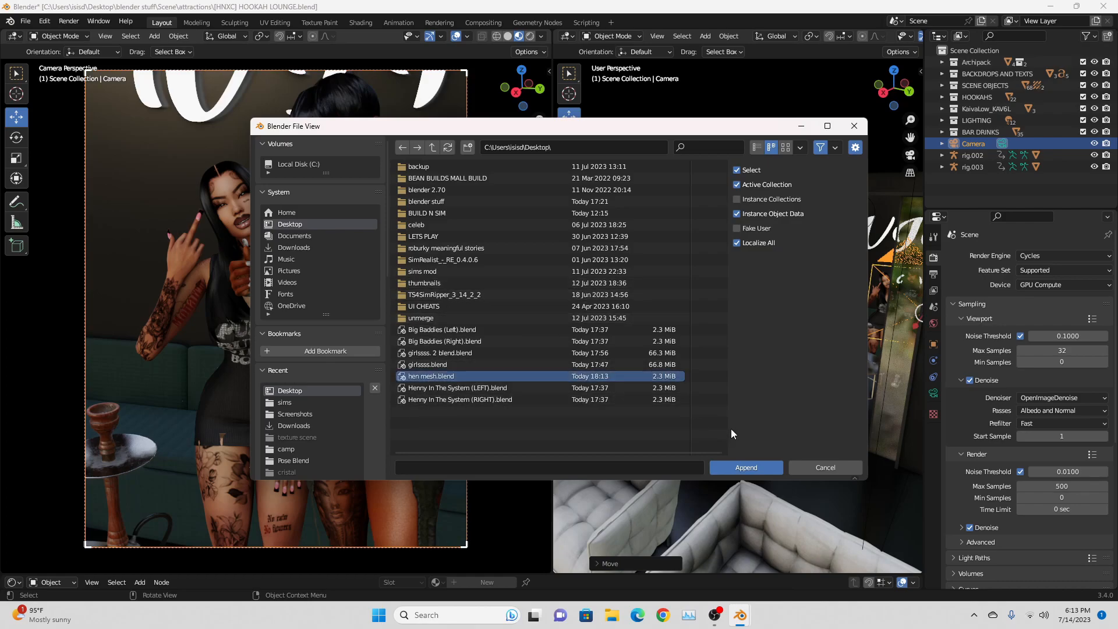
{"action": "left_click", "coordinate": [731, 468]}
{"action": "left_click", "coordinate": [427, 262]}
{"action": "double_click", "coordinate": [427, 262]}
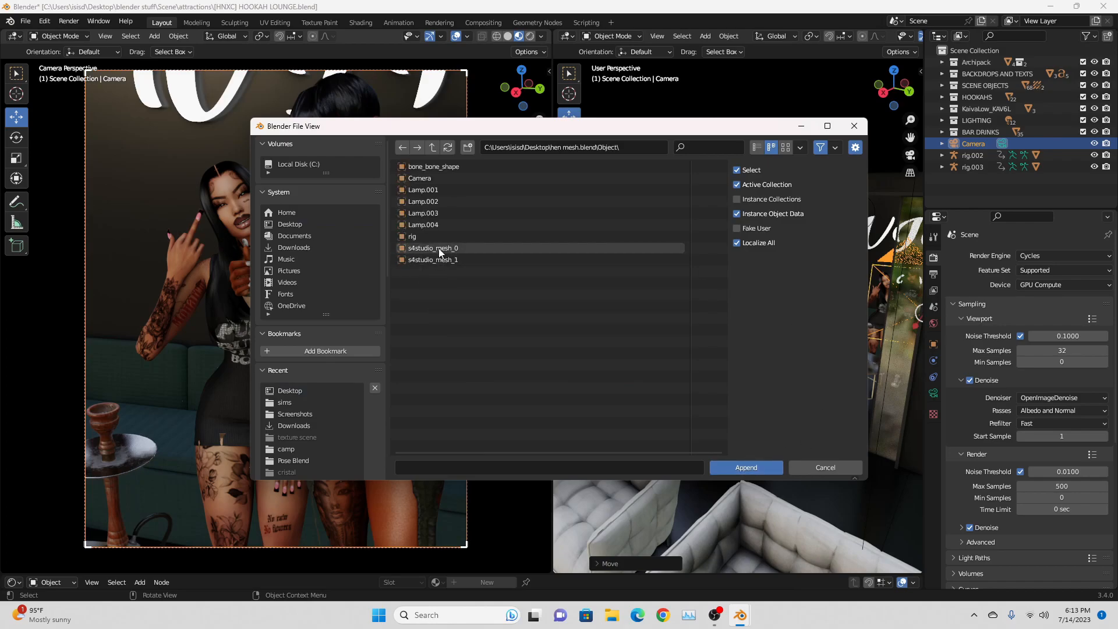
{"action": "left_click", "coordinate": [471, 250]}
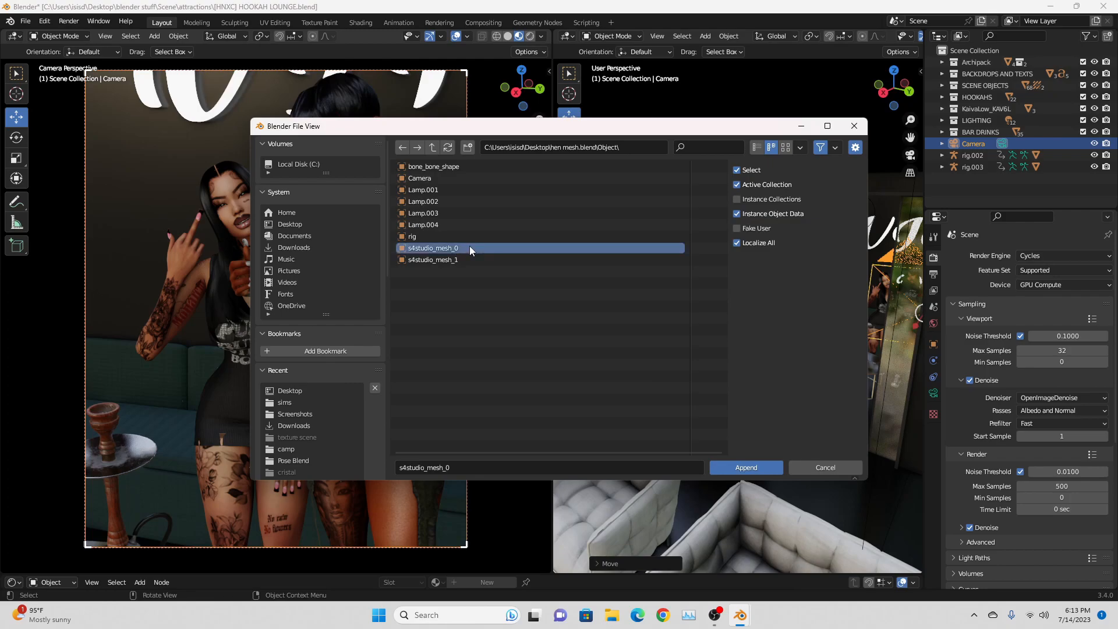
{"action": "left_click", "coordinate": [423, 261], "text": "shift"}
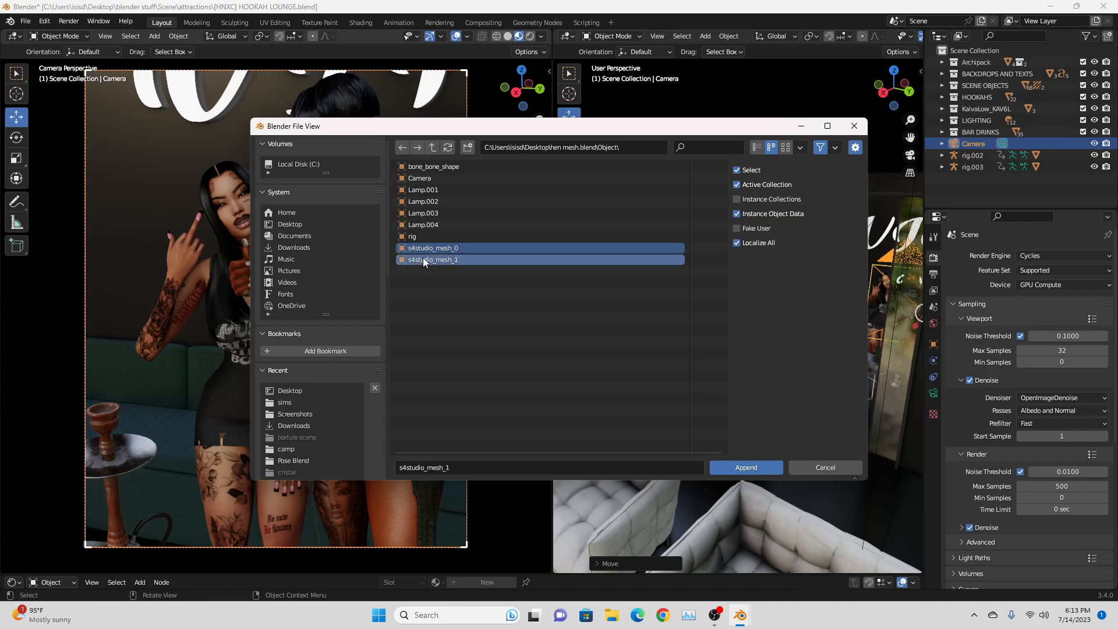
{"action": "left_click", "coordinate": [735, 468]}
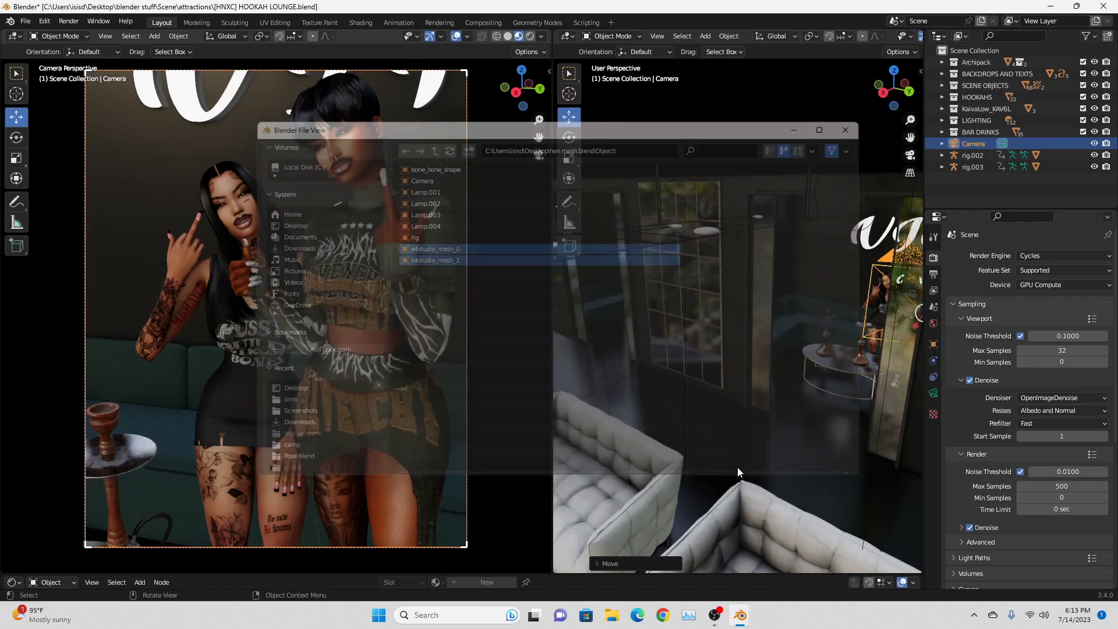
Find the appended bottle between the sofas and delete its large bone_bone_shape empty.
{"action": "left_click_drag", "start_coordinate": [909, 140], "coordinate": [860, 183]}
{"action": "left_click_drag", "start_coordinate": [909, 137], "coordinate": [616, 432]}
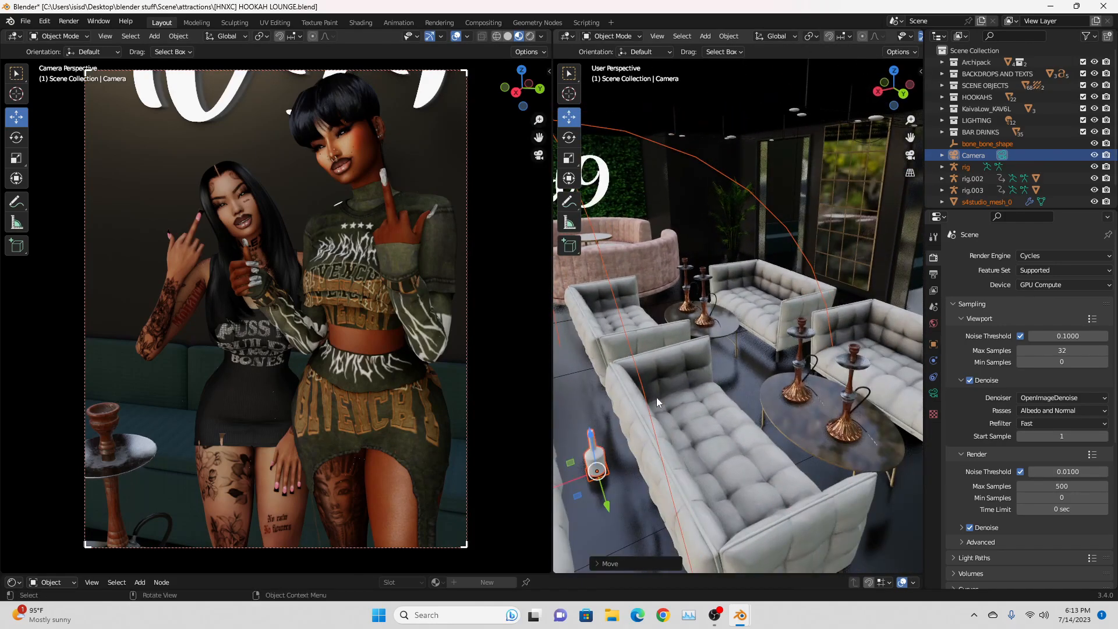
{"action": "left_click_drag", "start_coordinate": [909, 138], "coordinate": [768, 306]}
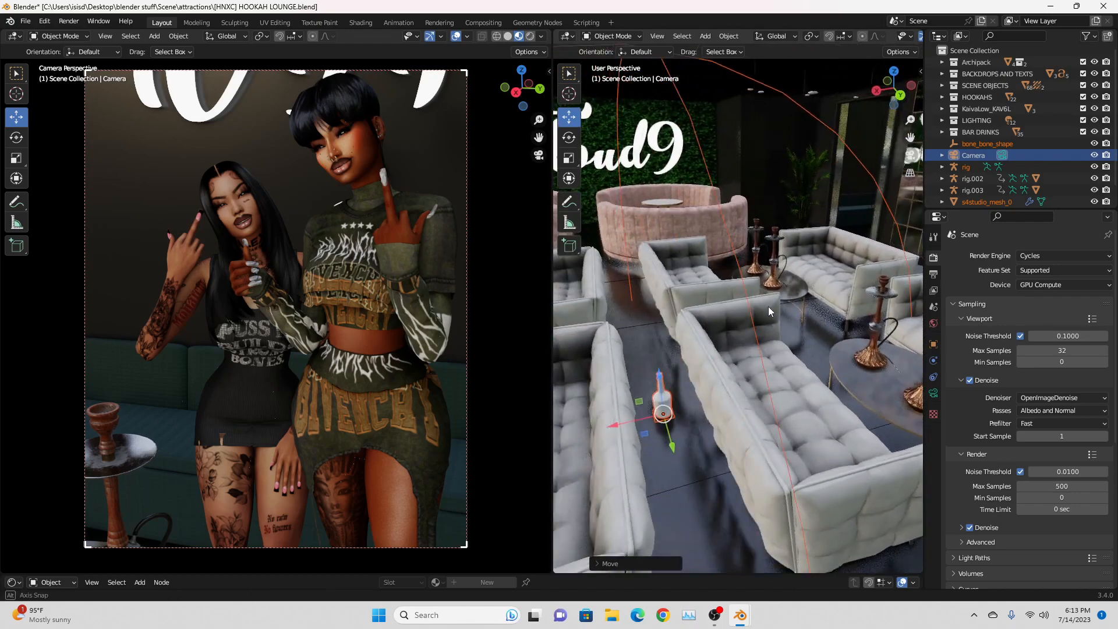
{"action": "left_click", "coordinate": [663, 348]}
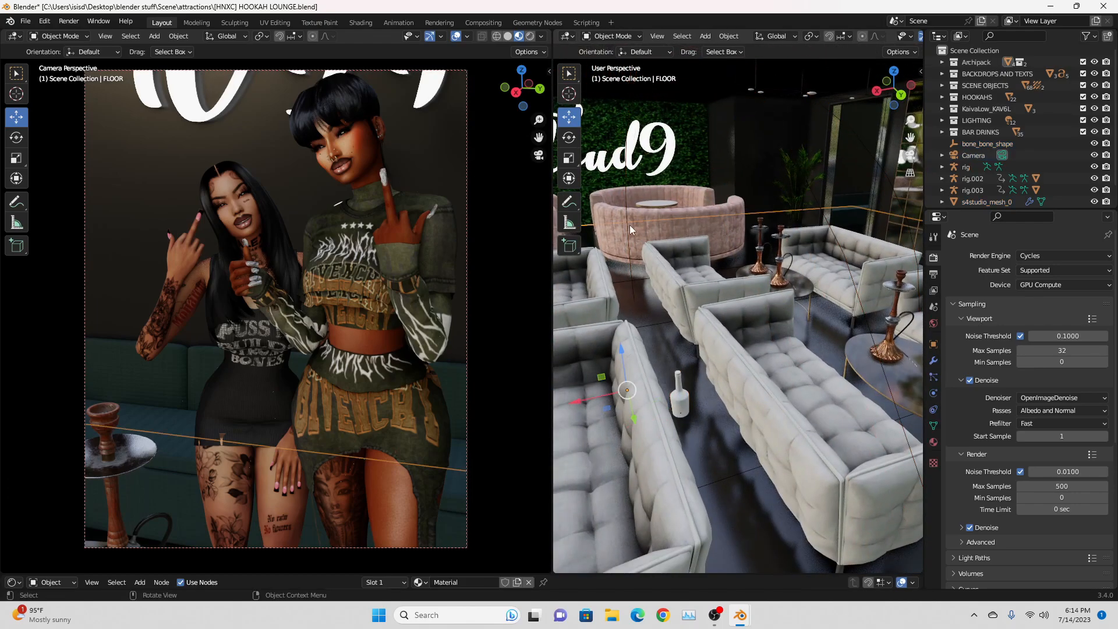
{"action": "left_click", "coordinate": [626, 187]}
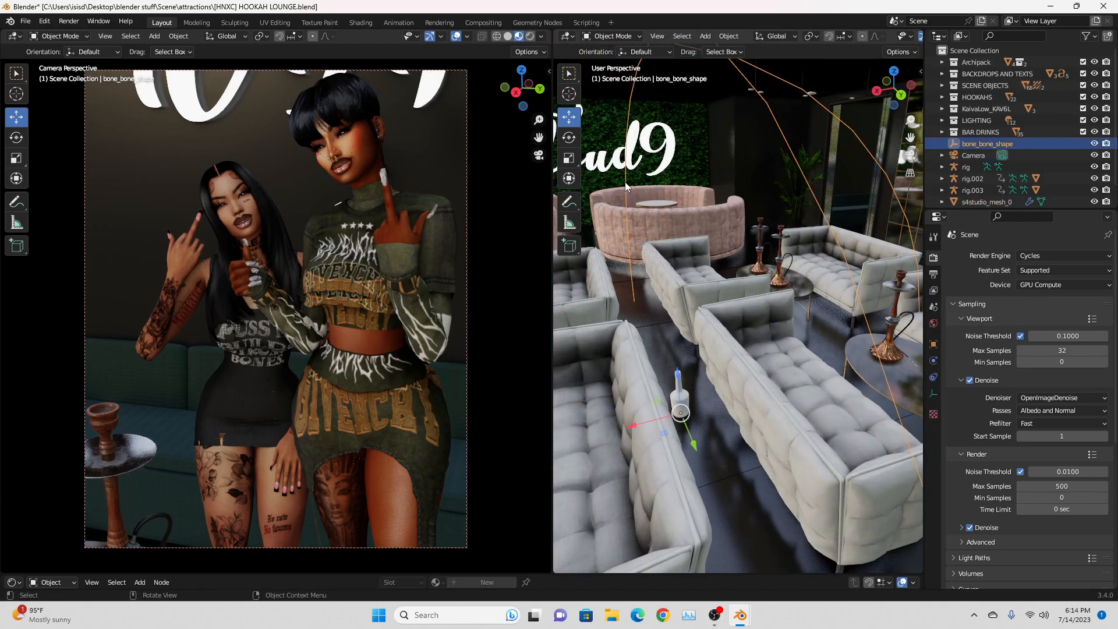
{"action": "right_click", "coordinate": [779, 133]}
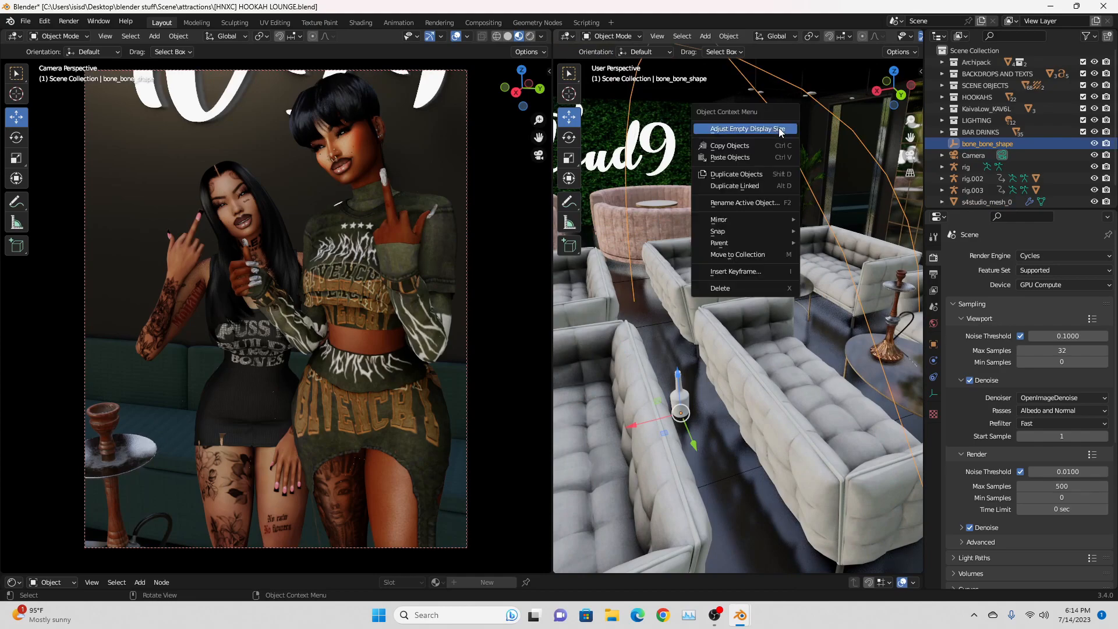
{"action": "left_click", "coordinate": [750, 289]}
Raise the s4studio_mesh_1 bottle above the floor and replace its DIFFUSE.003 material with a new one.
{"action": "left_click", "coordinate": [683, 403]}
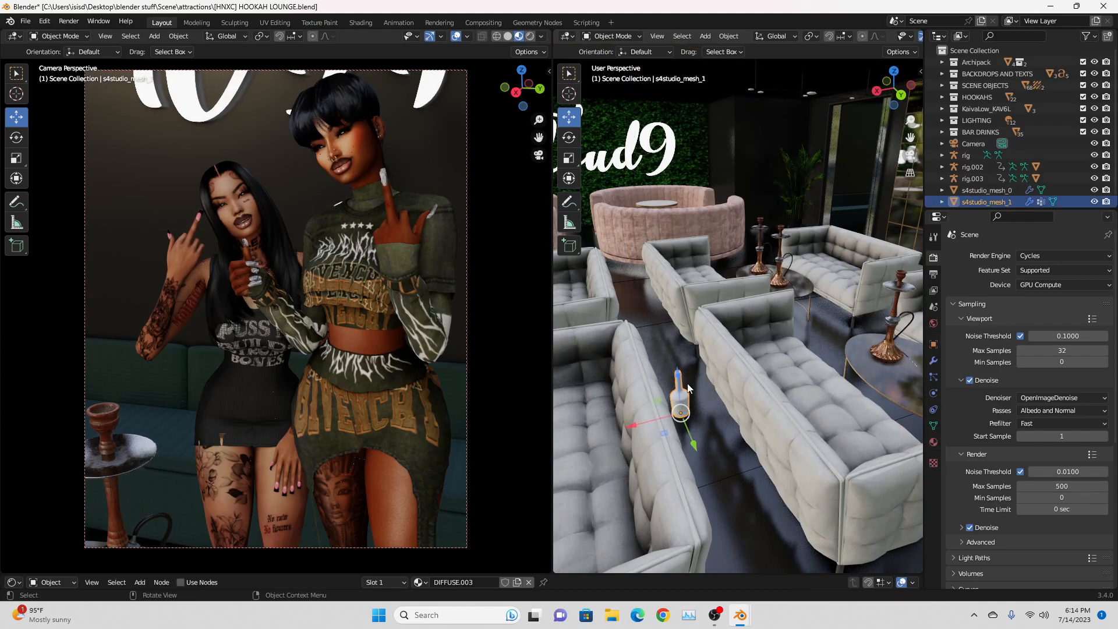
{"action": "left_click_drag", "start_coordinate": [684, 383], "coordinate": [695, 354]}
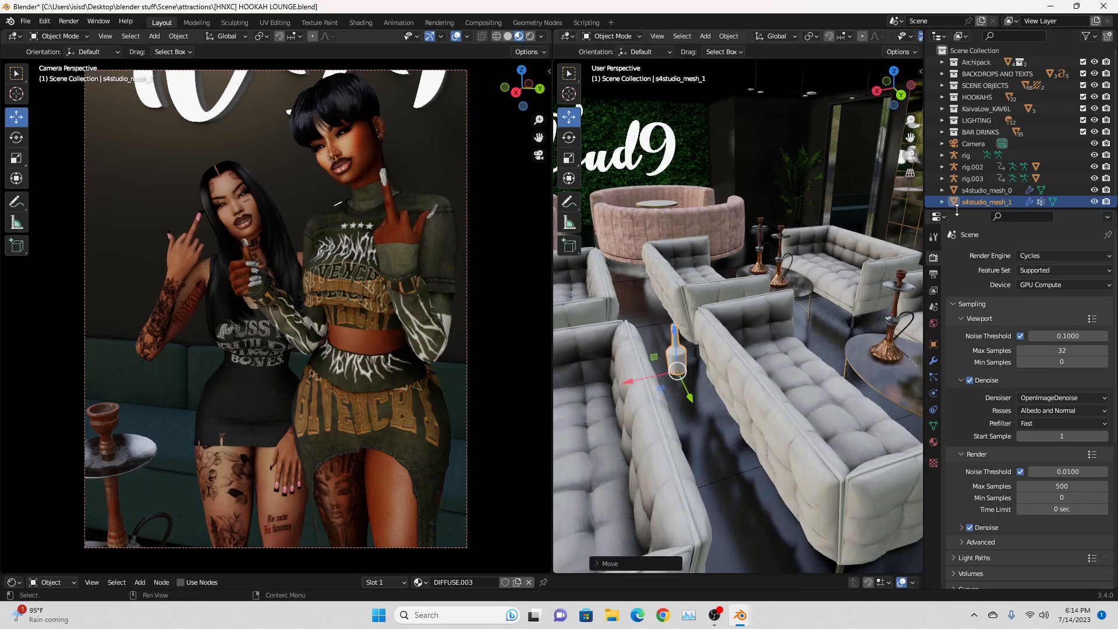
{"action": "left_click", "coordinate": [934, 443]}
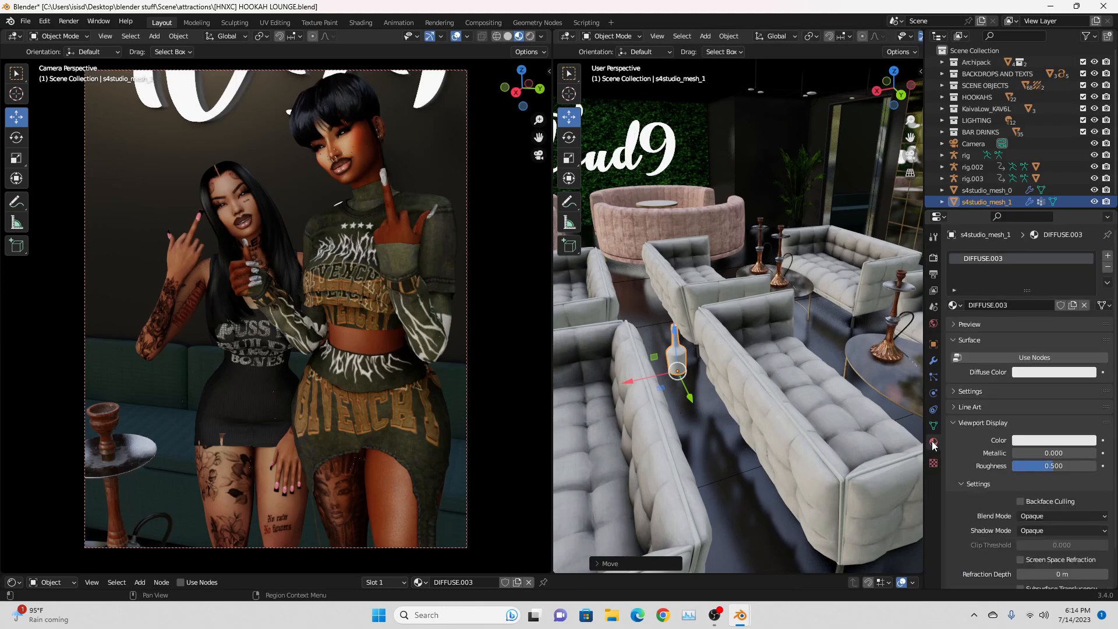
{"action": "left_click", "coordinate": [1108, 269]}
{"action": "left_click", "coordinate": [1020, 306]}
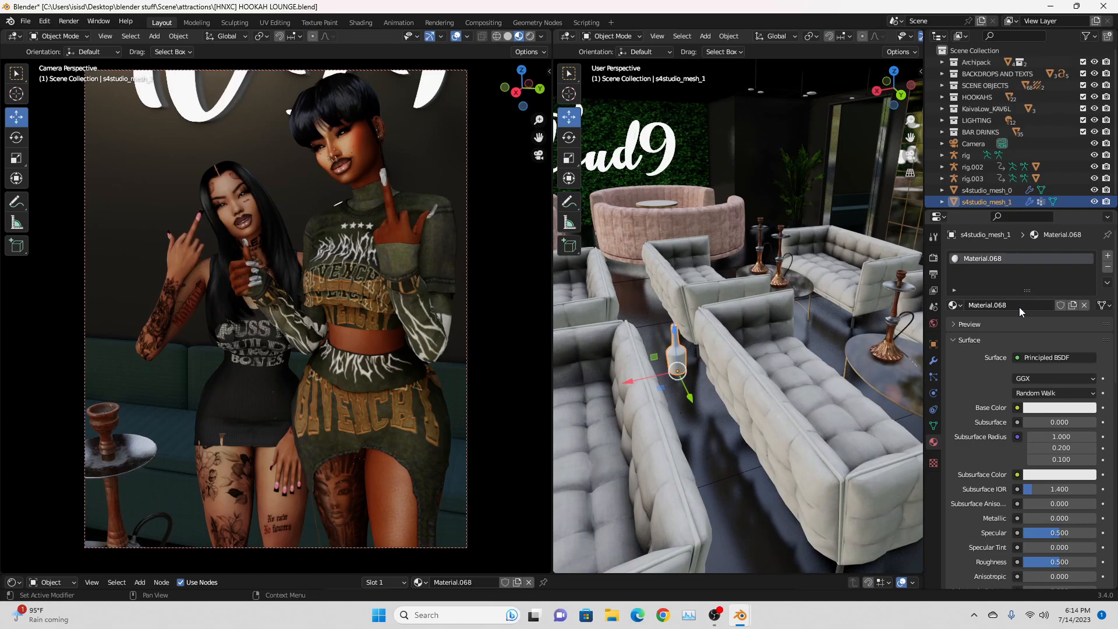
Add an image texture to the bottle material's base colour and load hen text.png from the Desktop.
{"action": "left_click", "coordinate": [1018, 408]}
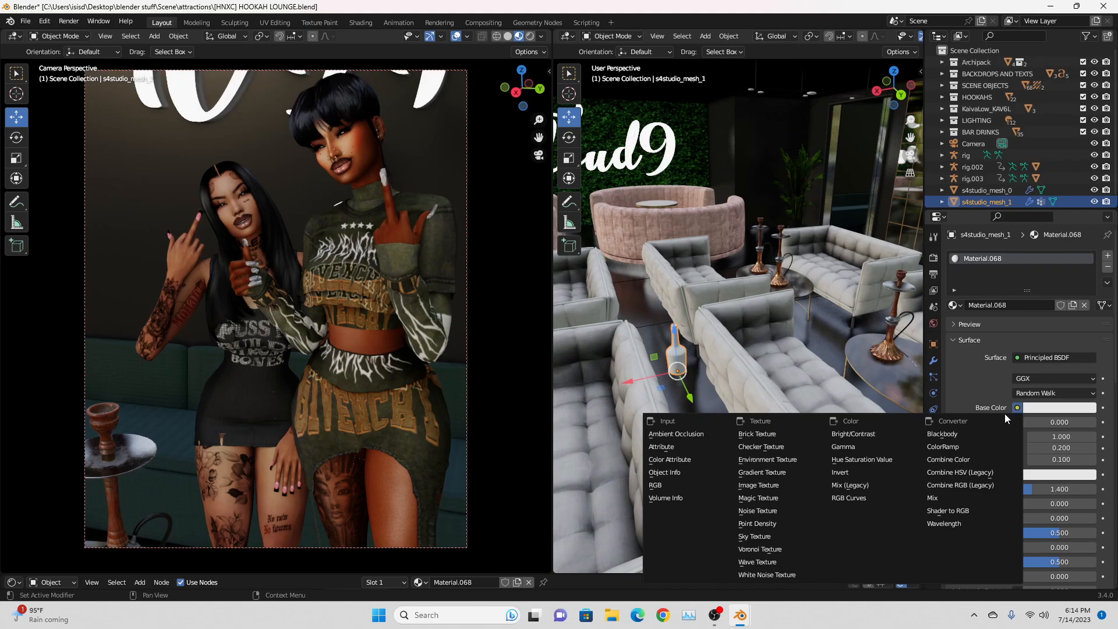
{"action": "left_click", "coordinate": [768, 488]}
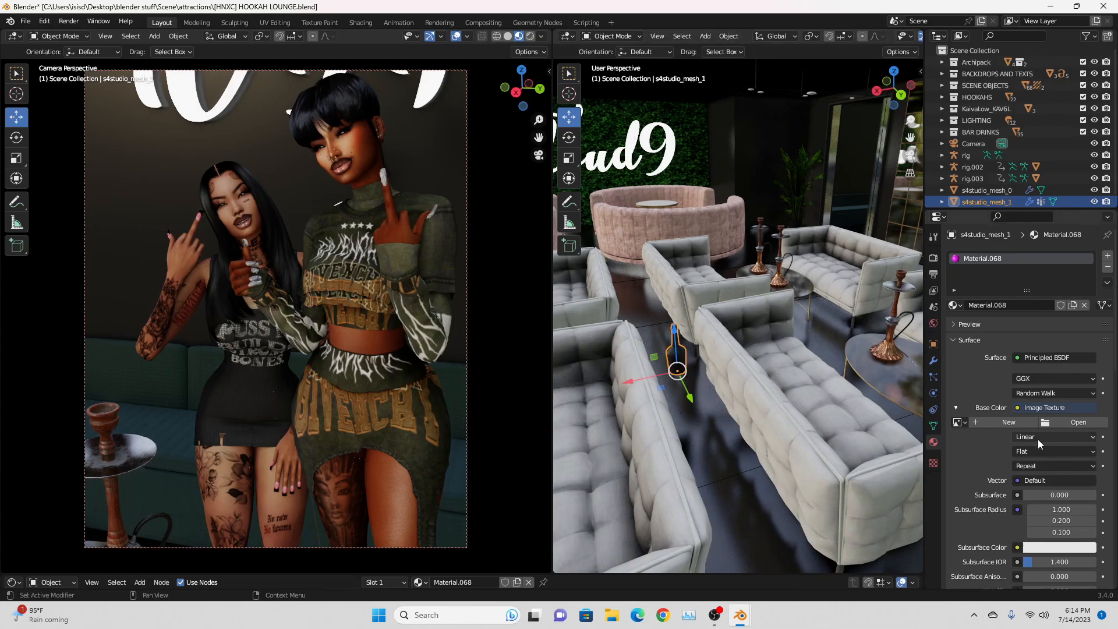
{"action": "left_click", "coordinate": [1065, 421]}
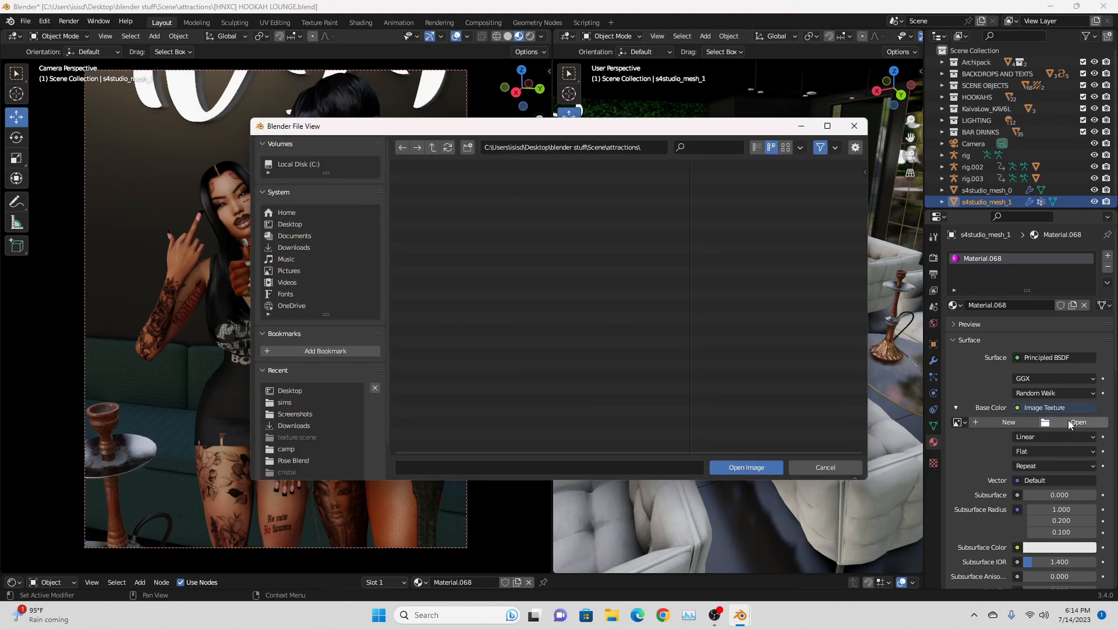
{"action": "left_click", "coordinate": [285, 225]}
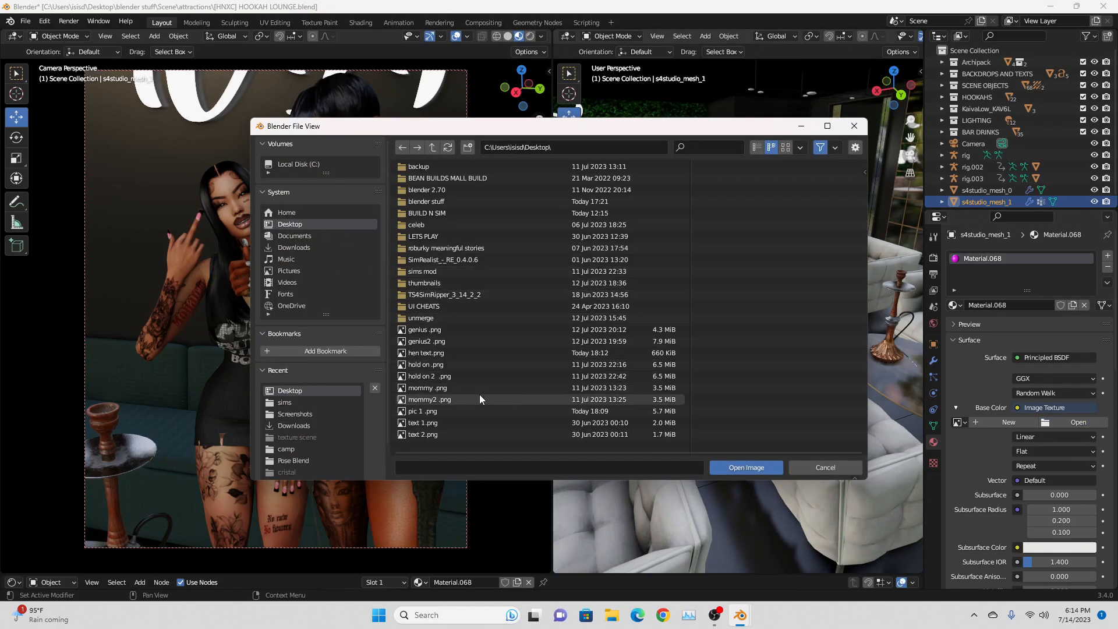
{"action": "left_click", "coordinate": [434, 356]}
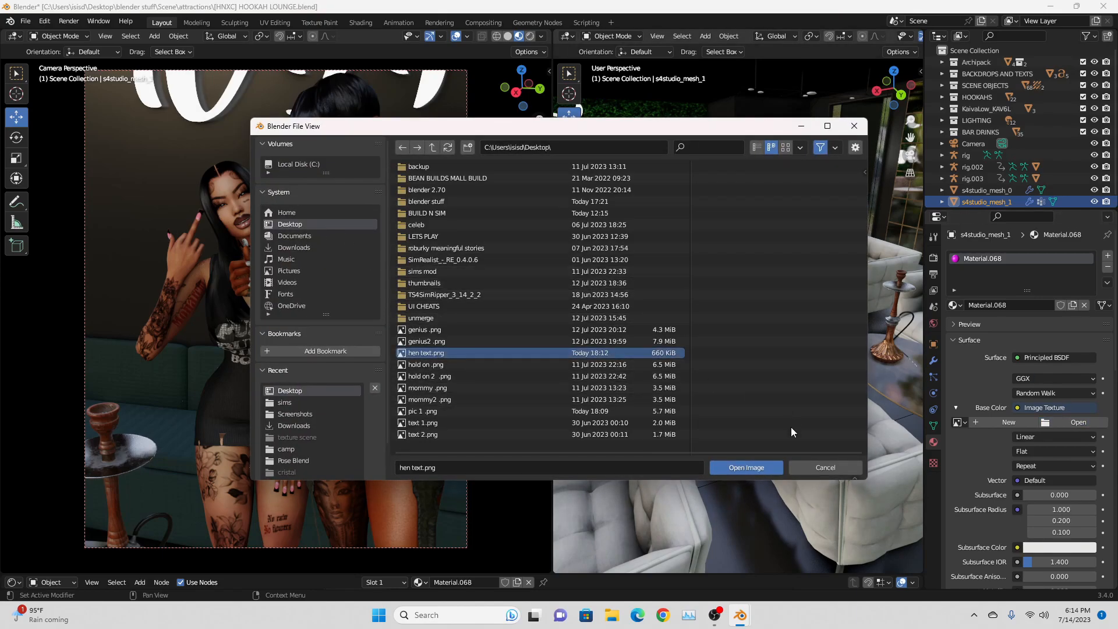
{"action": "left_click", "coordinate": [744, 469]}
Enter Edit Mode on the bottle, select its whole mesh and move it from between the sofas towards the two Sims.
{"action": "scroll", "coordinate": [698, 372], "scroll_direction": "up", "scroll_amount": 10}
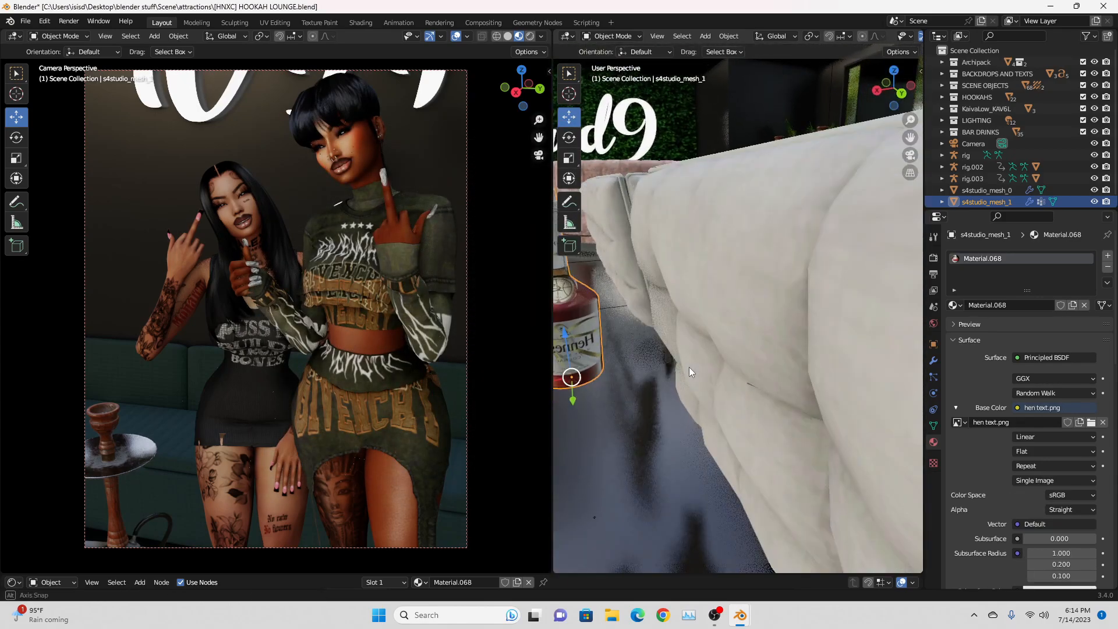
{"action": "middle_click_drag", "start_coordinate": [689, 367], "coordinate": [693, 366]}
{"action": "middle_click_drag", "start_coordinate": [736, 278], "coordinate": [760, 175]}
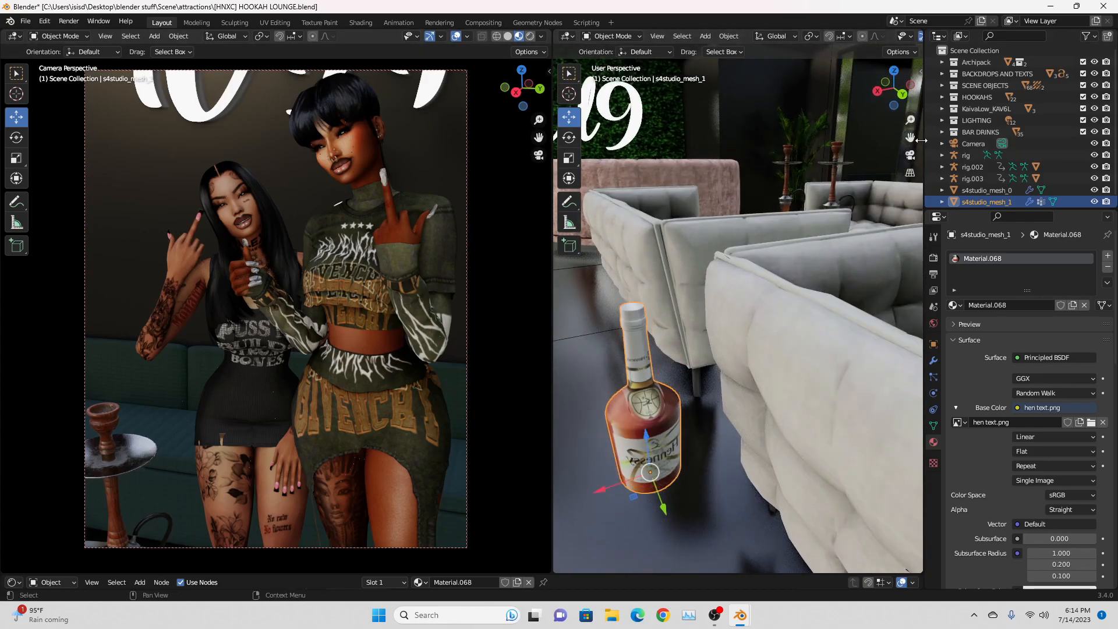
{"action": "scroll", "coordinate": [761, 267], "scroll_direction": "down", "scroll_amount": 4}
{"action": "scroll", "coordinate": [794, 284], "scroll_direction": "down", "scroll_amount": 4}
{"action": "scroll", "coordinate": [794, 285], "scroll_direction": "up", "scroll_amount": 2}
{"action": "middle_click_drag", "start_coordinate": [794, 284], "coordinate": [793, 294]}
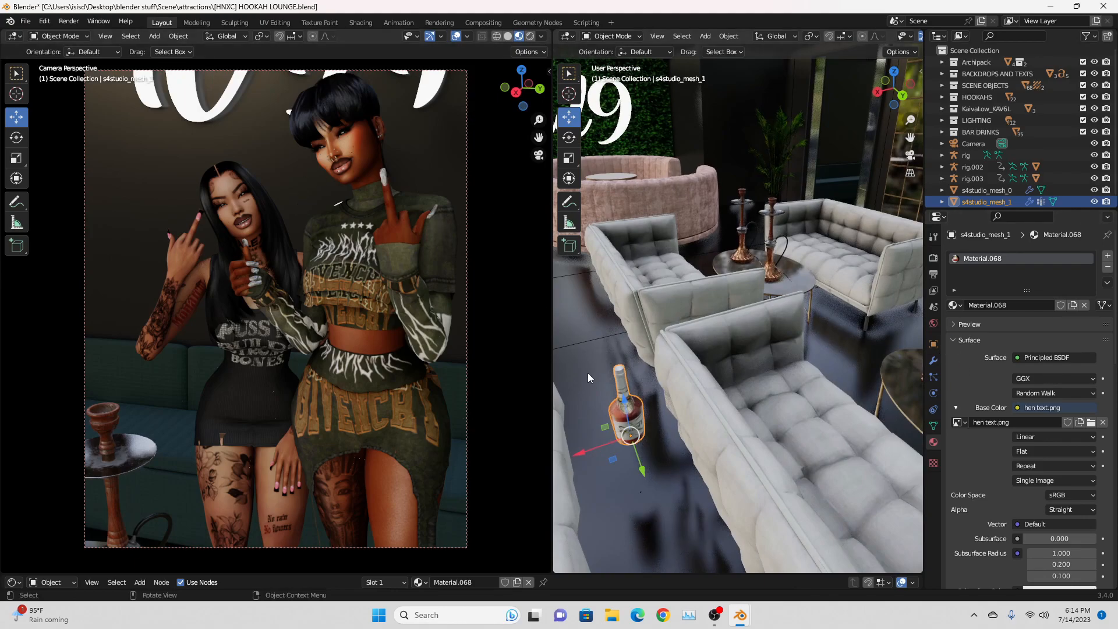
{"action": "left_click", "coordinate": [610, 36]}
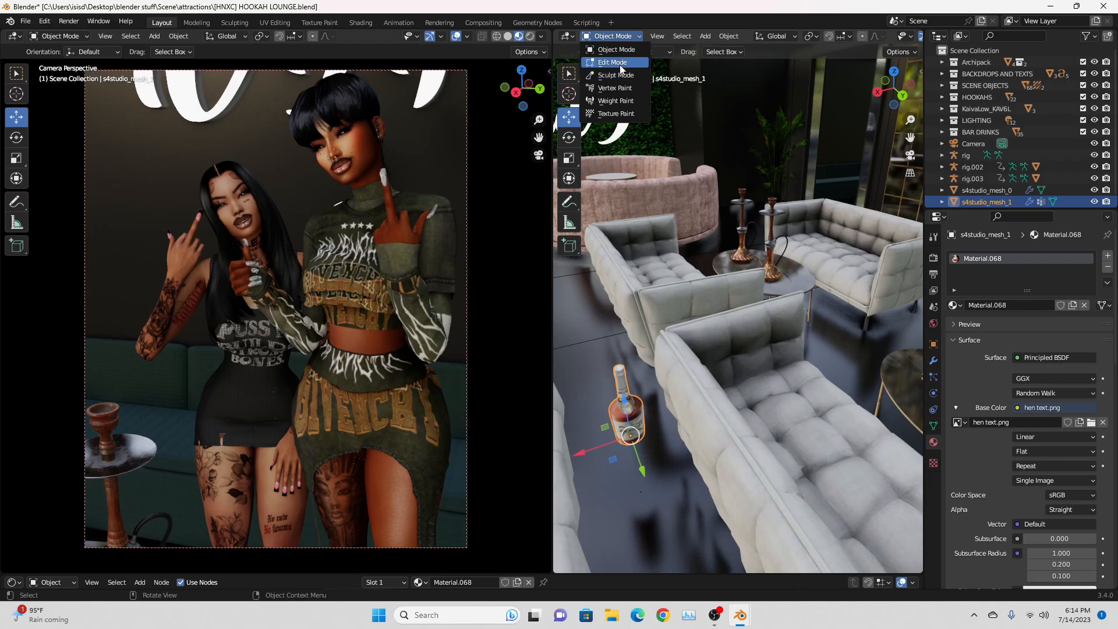
{"action": "left_click", "coordinate": [616, 62]}
{"action": "left_click", "coordinate": [720, 36]}
{"action": "left_click", "coordinate": [729, 45]}
{"action": "left_click", "coordinate": [569, 116]}
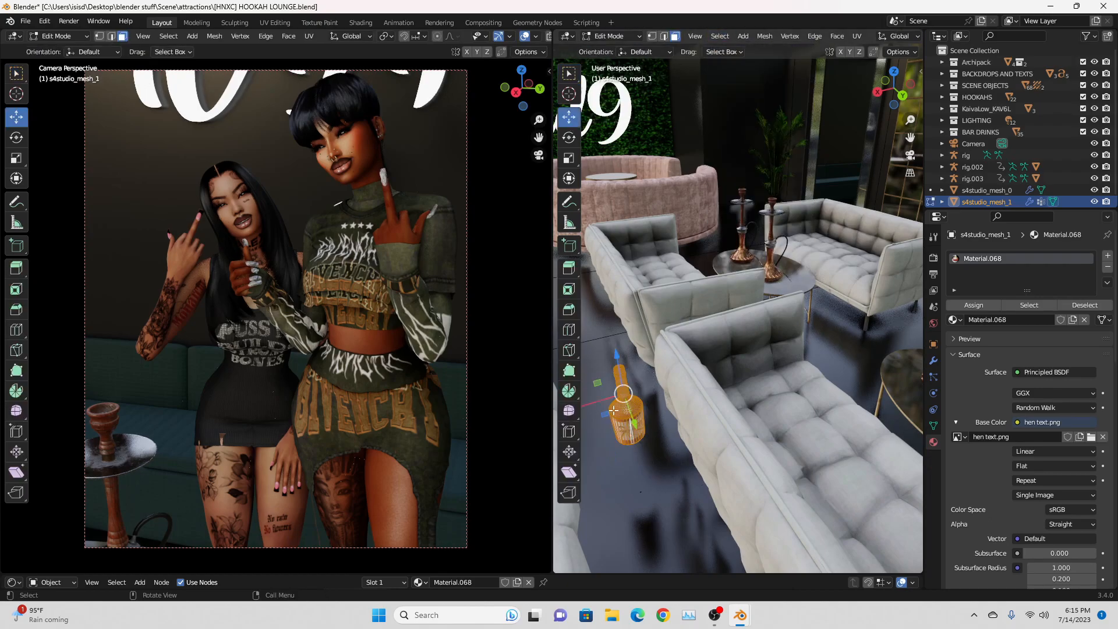
{"action": "left_click_drag", "start_coordinate": [626, 407], "coordinate": [850, 329]}
Fine-tune the bottle's position so its neck sits in the long-haired Sim's closed hand, widening the viewport for a closer view.
{"action": "mouse_move", "coordinate": [910, 137]}
{"action": "left_mouse_down"}
{"action": "mouse_move", "coordinate": [845, 174]}
{"action": "mouse_move", "coordinate": [910, 137]}
{"action": "left_mouse_up"}
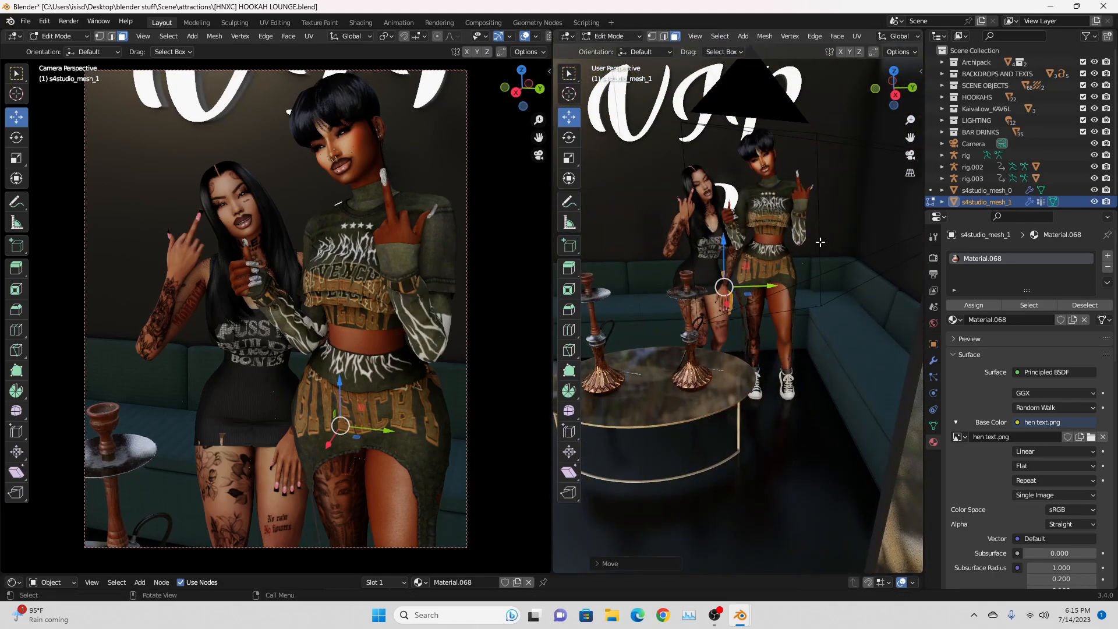
{"action": "scroll", "coordinate": [910, 137], "scroll_direction": "up", "scroll_amount": 3}
{"action": "middle_click_drag", "start_coordinate": [911, 136], "coordinate": [923, 168]}
{"action": "left_click_drag", "start_coordinate": [923, 169], "coordinate": [1004, 169]}
{"action": "middle_click_drag", "start_coordinate": [874, 233], "coordinate": [757, 291]}
{"action": "left_click_drag", "start_coordinate": [719, 361], "coordinate": [712, 200]}
{"action": "middle_click_drag", "start_coordinate": [711, 201], "coordinate": [757, 245]}
{"action": "left_click_drag", "start_coordinate": [728, 271], "coordinate": [708, 278]}
{"action": "left_click_drag", "start_coordinate": [767, 282], "coordinate": [755, 273]}
{"action": "middle_click_drag", "start_coordinate": [735, 298], "coordinate": [769, 323]}
{"action": "scroll", "coordinate": [768, 323], "scroll_direction": "up", "scroll_amount": 2}
{"action": "mouse_move", "coordinate": [816, 355]}
{"action": "left_mouse_down"}
{"action": "mouse_move", "coordinate": [803, 347]}
{"action": "mouse_move", "coordinate": [808, 357]}
{"action": "left_mouse_up"}
{"action": "left_click_drag", "start_coordinate": [740, 348], "coordinate": [743, 344]}
{"action": "middle_click_drag", "start_coordinate": [743, 344], "coordinate": [764, 349]}
Rotate the bottle to fit the Sim's grip and return to Object Mode.
{"action": "left_click", "coordinate": [569, 138]}
{"action": "left_click_drag", "start_coordinate": [804, 275], "coordinate": [831, 286]}
{"action": "left_click", "coordinate": [615, 36]}
{"action": "left_click", "coordinate": [623, 51]}
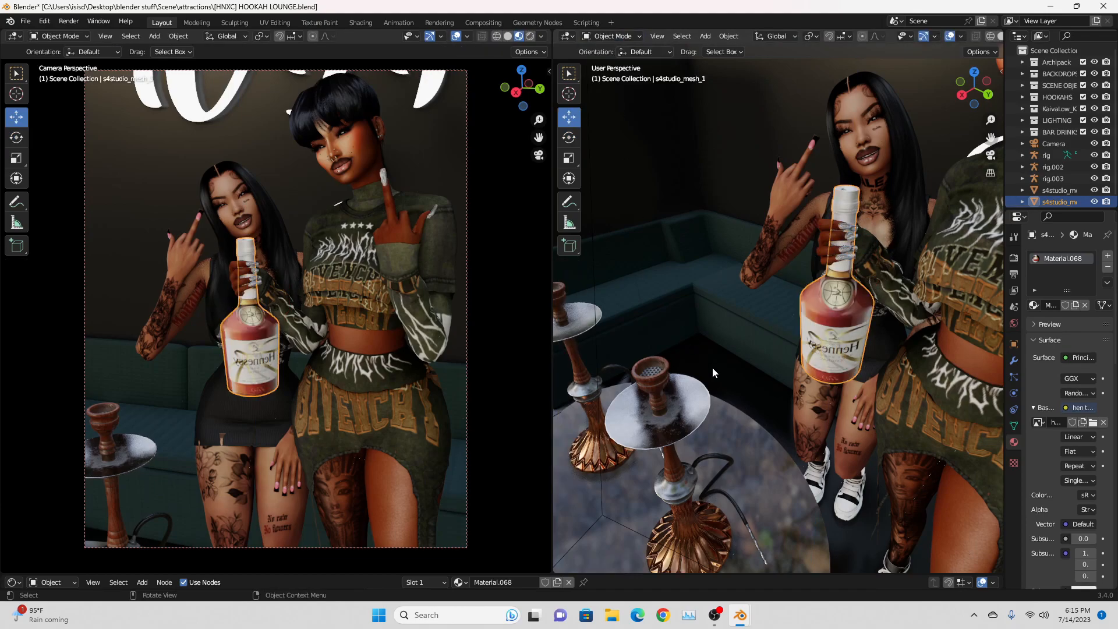
Turn the bottle mesh around in Edit Mode so its Hennessy label faces the camera, and return to Object Mode.
{"action": "left_click", "coordinate": [713, 375]}
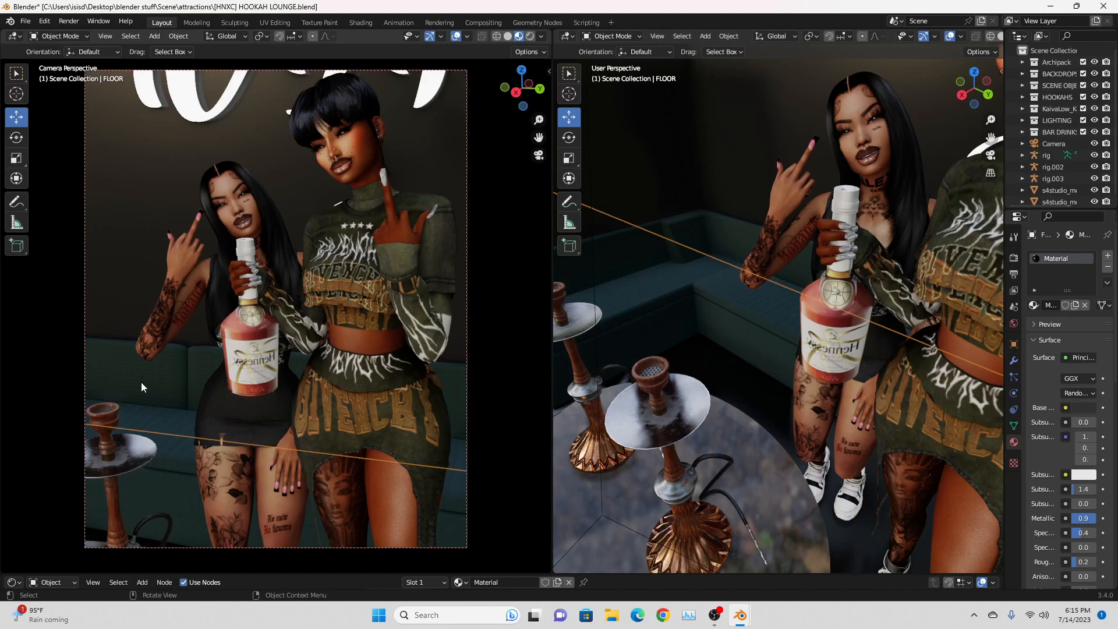
{"action": "middle_click_drag", "start_coordinate": [847, 354], "coordinate": [939, 192]}
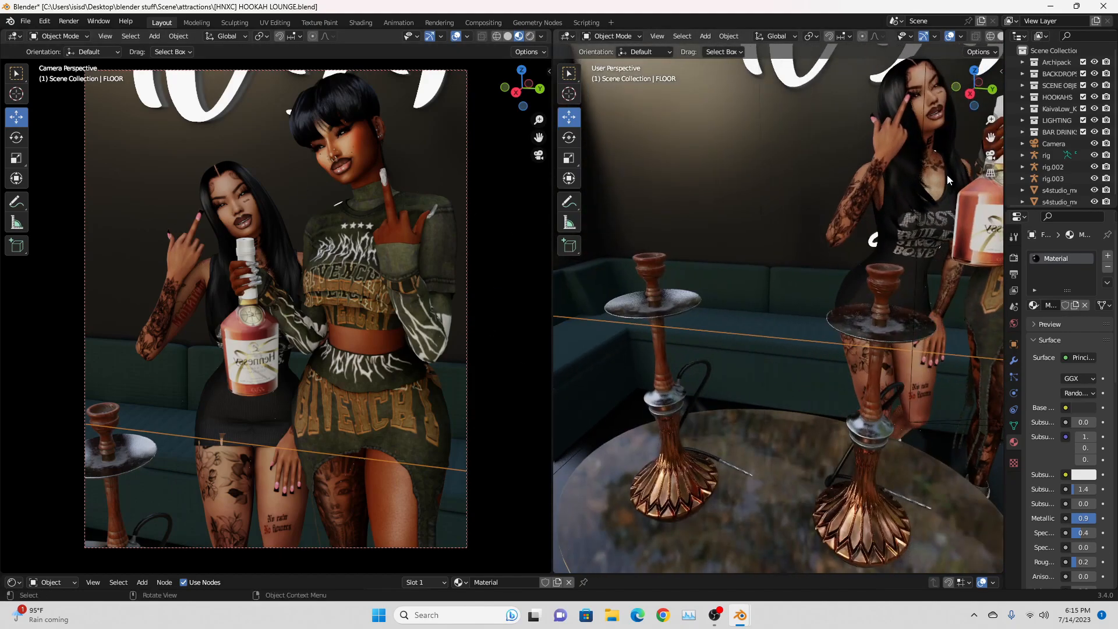
{"action": "left_click_drag", "start_coordinate": [991, 138], "coordinate": [783, 93]}
{"action": "middle_click_drag", "start_coordinate": [872, 246], "coordinate": [891, 256]}
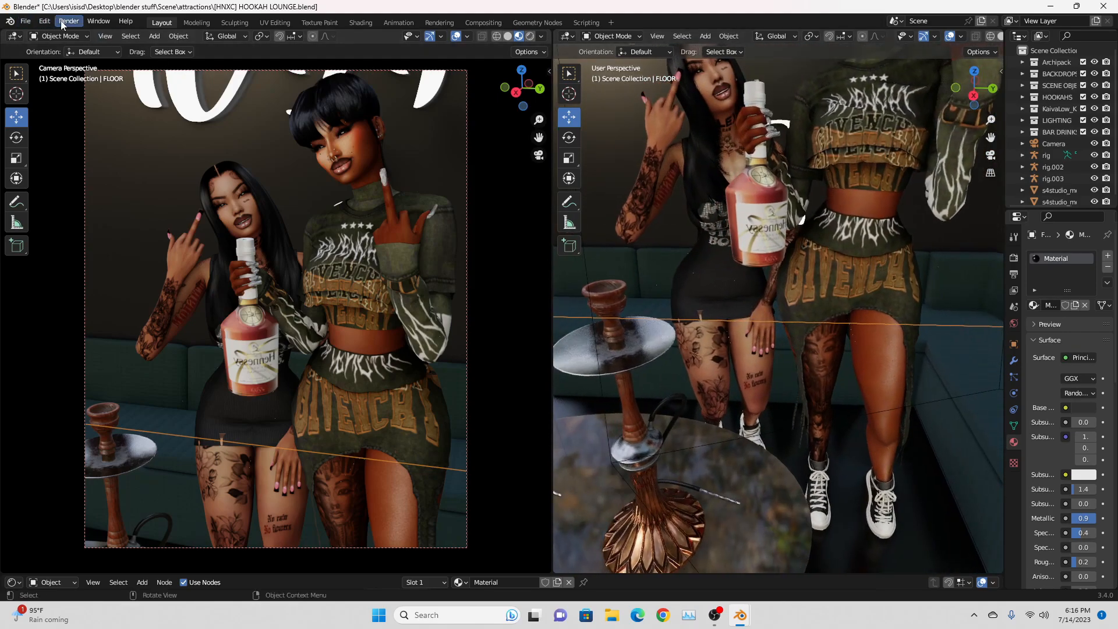
{"action": "middle_click_drag", "start_coordinate": [729, 228], "coordinate": [696, 242]}
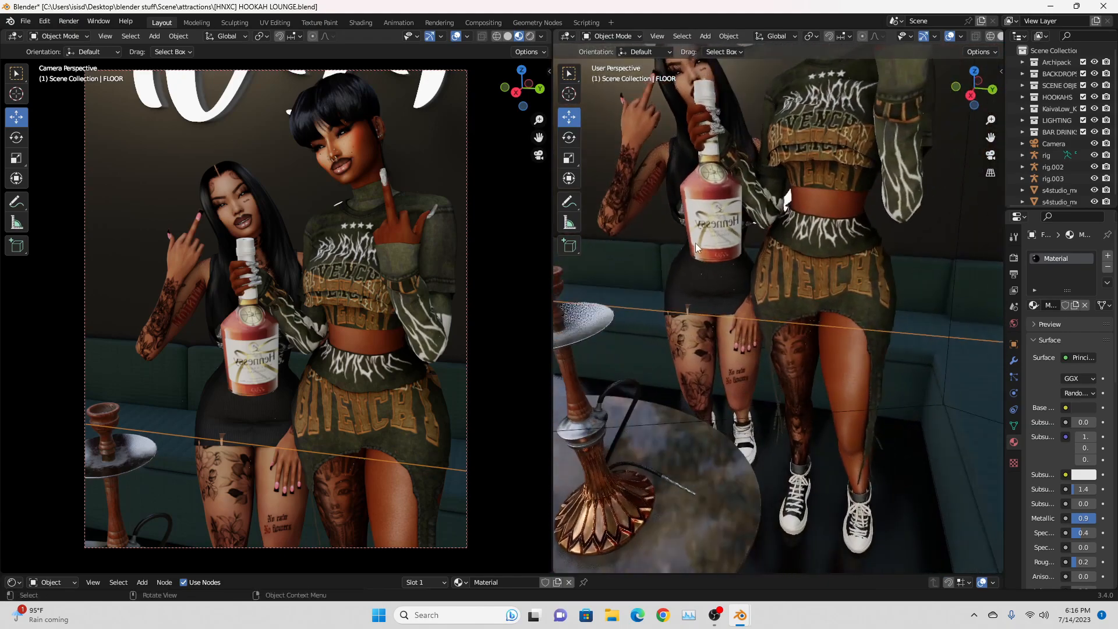
{"action": "left_click", "coordinate": [721, 225]}
{"action": "left_click", "coordinate": [569, 137]}
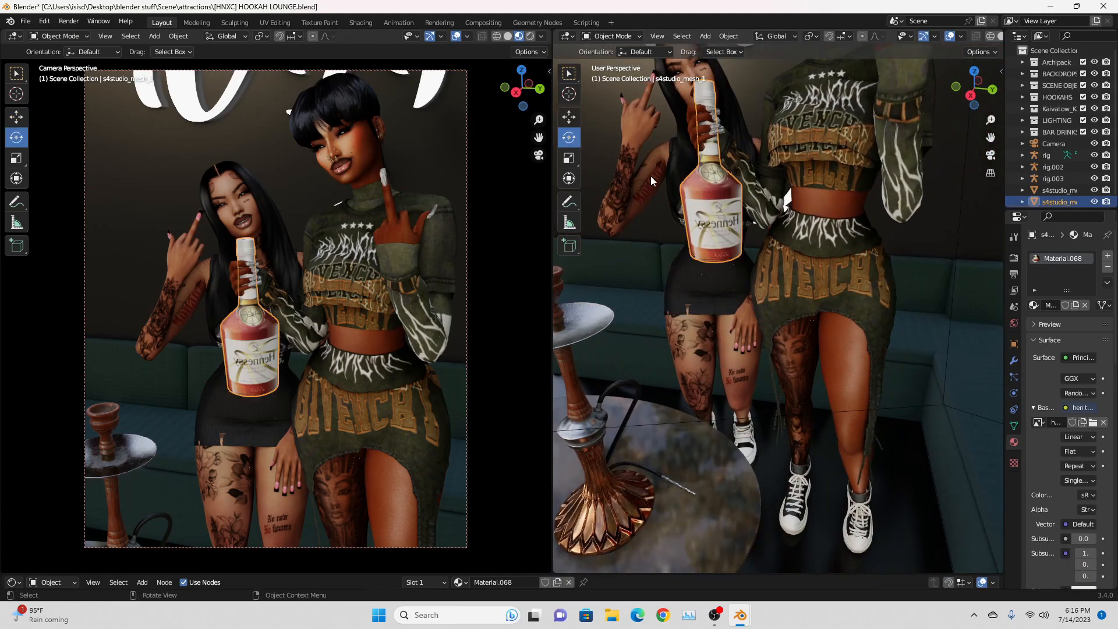
{"action": "scroll", "coordinate": [646, 170], "scroll_direction": "down", "scroll_amount": 5}
{"action": "left_click", "coordinate": [614, 37]}
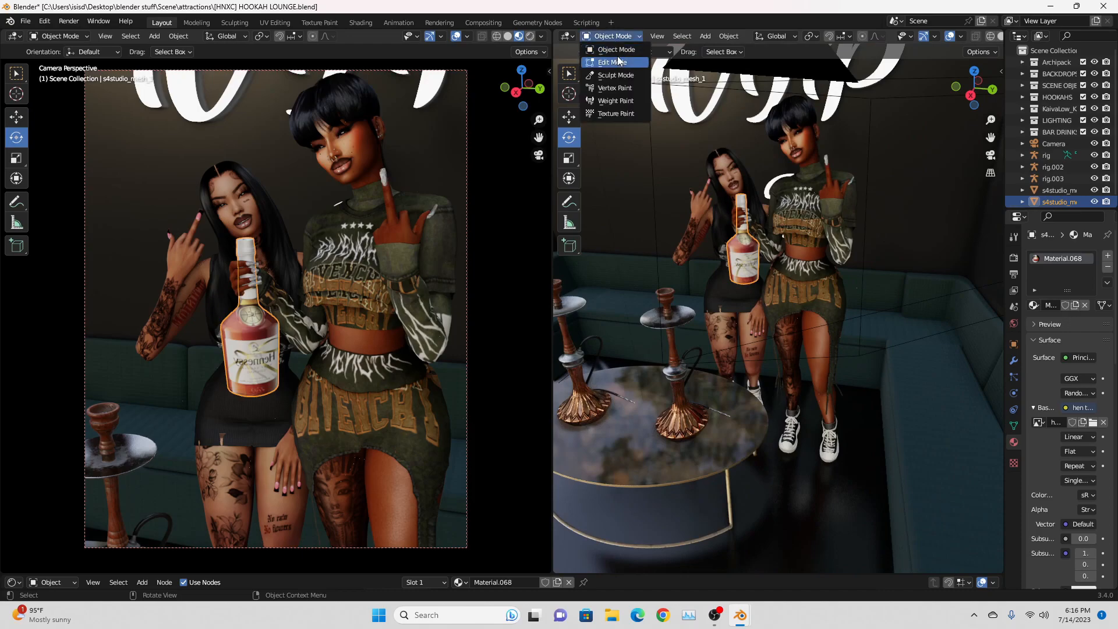
{"action": "left_click", "coordinate": [612, 62]}
{"action": "left_click_drag", "start_coordinate": [783, 230], "coordinate": [761, 305]}
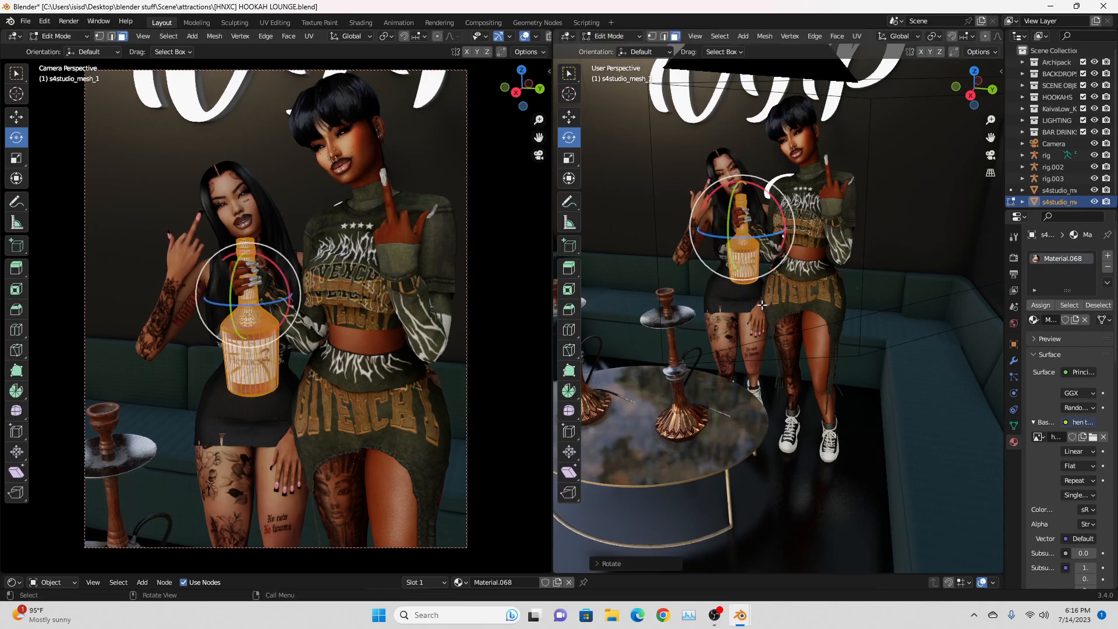
{"action": "scroll", "coordinate": [761, 305], "scroll_direction": "up", "scroll_amount": 5}
{"action": "mouse_move", "coordinate": [770, 139]}
{"action": "left_mouse_down"}
{"action": "mouse_move", "coordinate": [752, 142]}
{"action": "mouse_move", "coordinate": [768, 138]}
{"action": "left_mouse_up"}
{"action": "left_click", "coordinate": [616, 36]}
{"action": "left_click", "coordinate": [614, 49]}
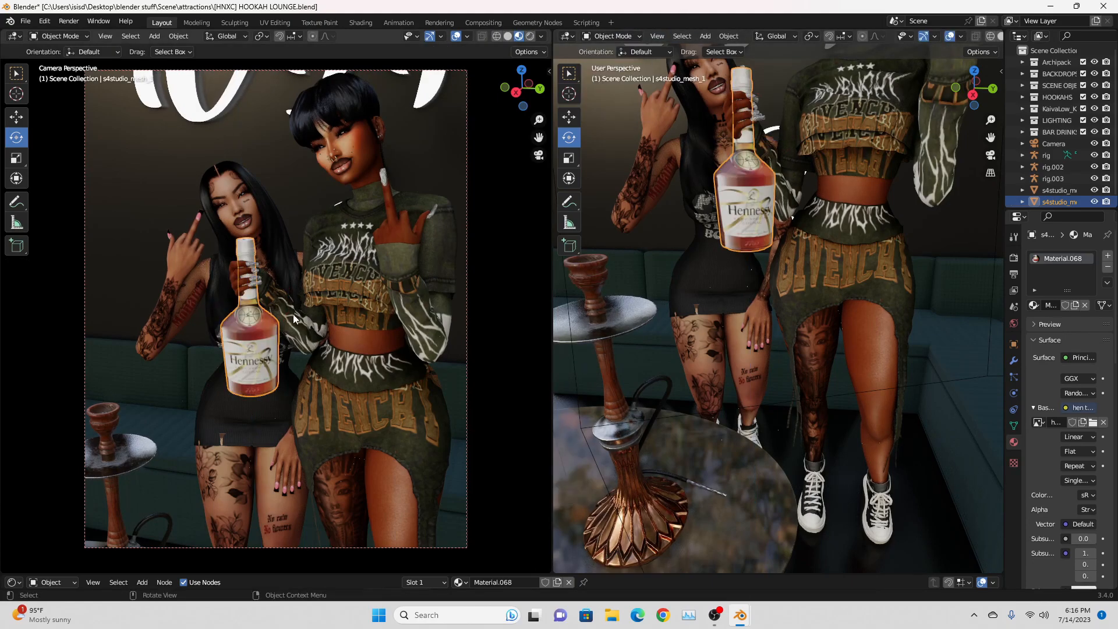
Render the camera view with the bottle and look over the whole image.
{"action": "left_click", "coordinate": [69, 22]}
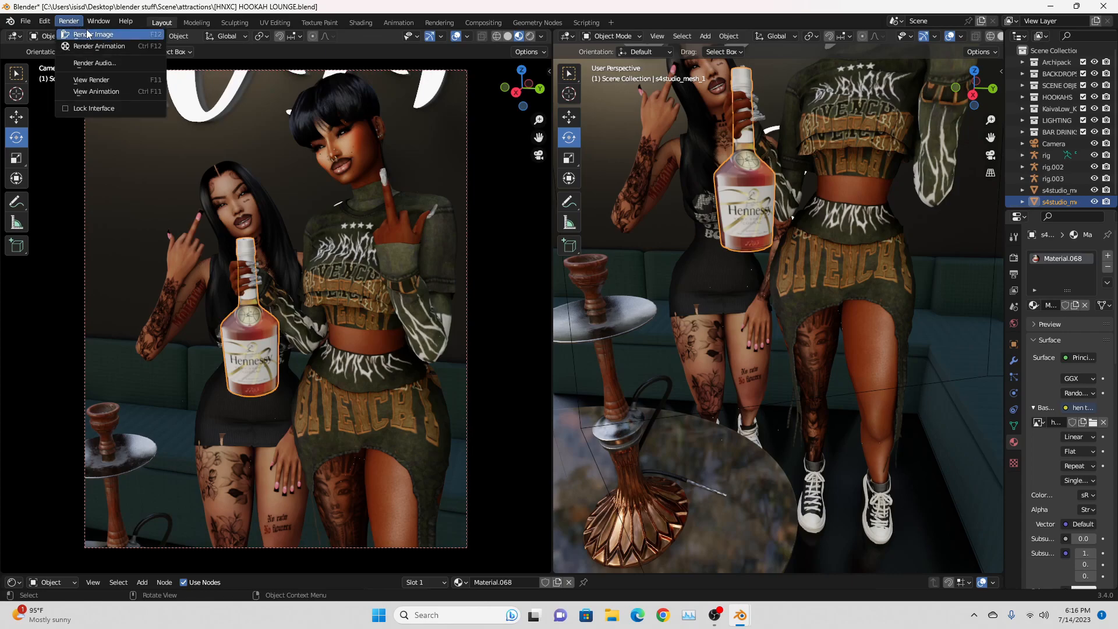
{"action": "left_click", "coordinate": [87, 33]}
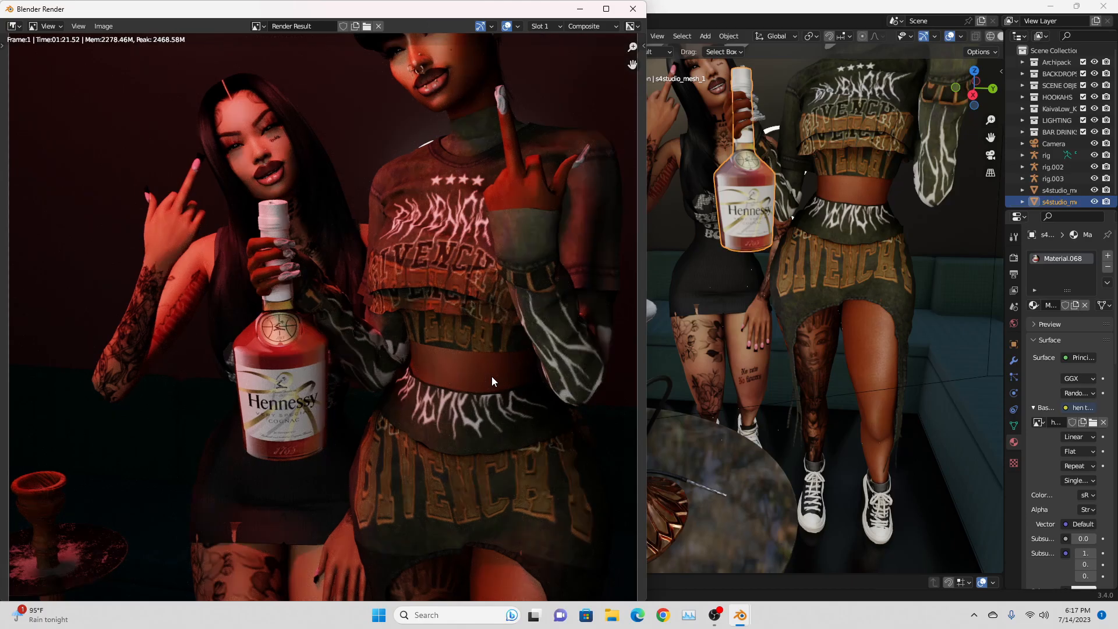
{"action": "scroll", "coordinate": [485, 348], "scroll_direction": "down", "scroll_amount": 1}
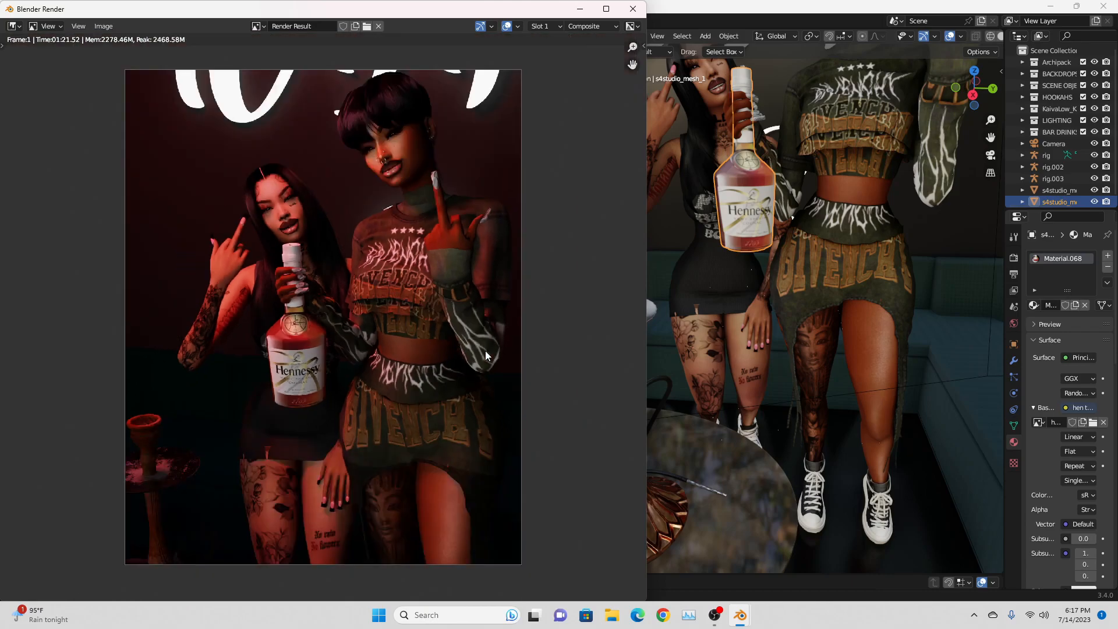
Widen the properties area and set the output's vertical resolution to 1080 px for a square frame.
{"action": "left_click", "coordinate": [1013, 275]}
{"action": "left_click_drag", "start_coordinate": [1005, 280], "coordinate": [868, 284]}
{"action": "left_click", "coordinate": [1053, 283]}
{"action": "type", "text": "1080"}
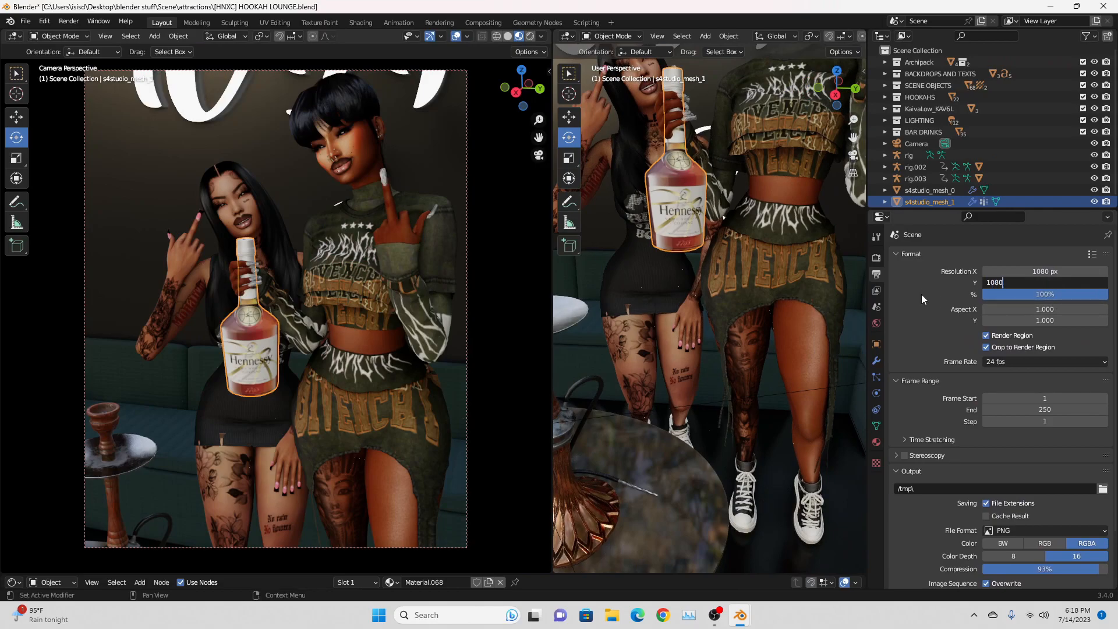
{"action": "key", "text": "Return"}
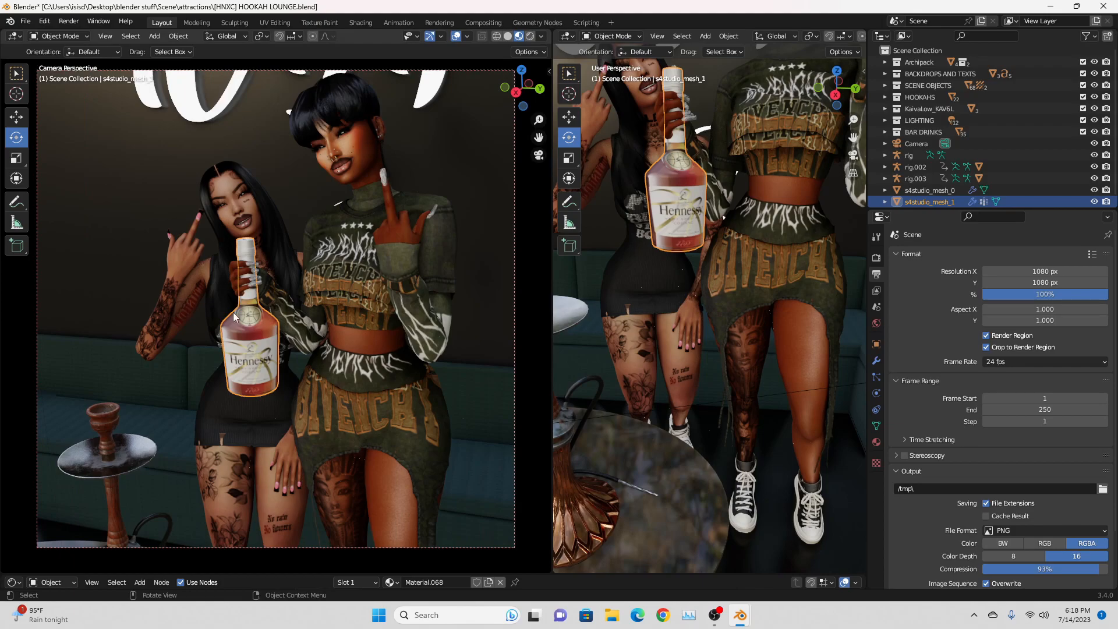
Render the scene again in the square format and inspect the Sims up close.
{"action": "left_click", "coordinate": [69, 21]}
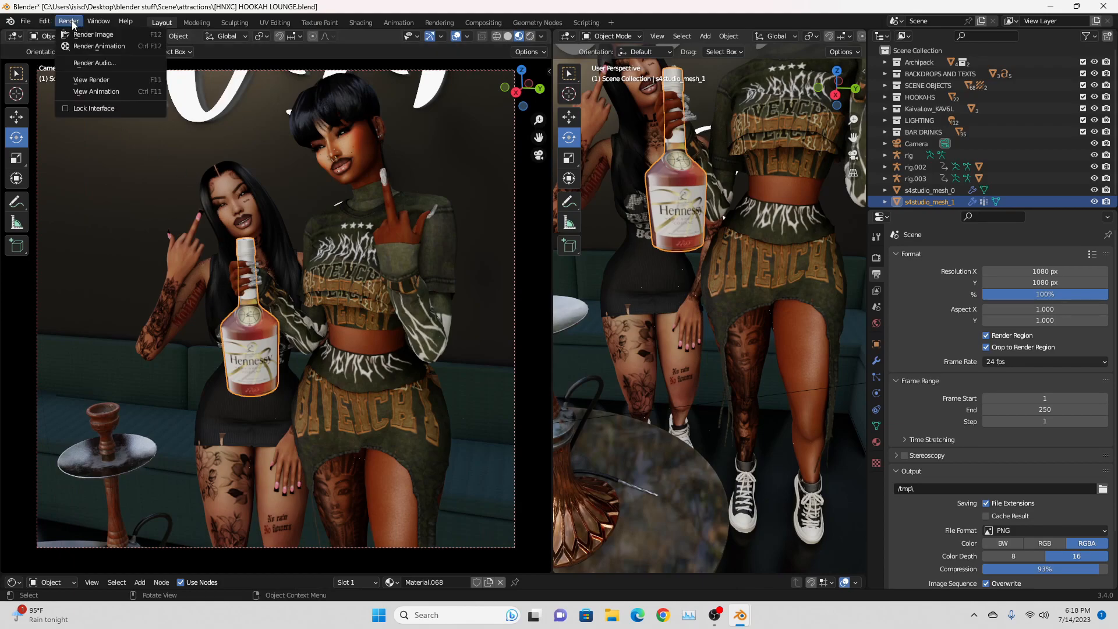
{"action": "left_click", "coordinate": [73, 35]}
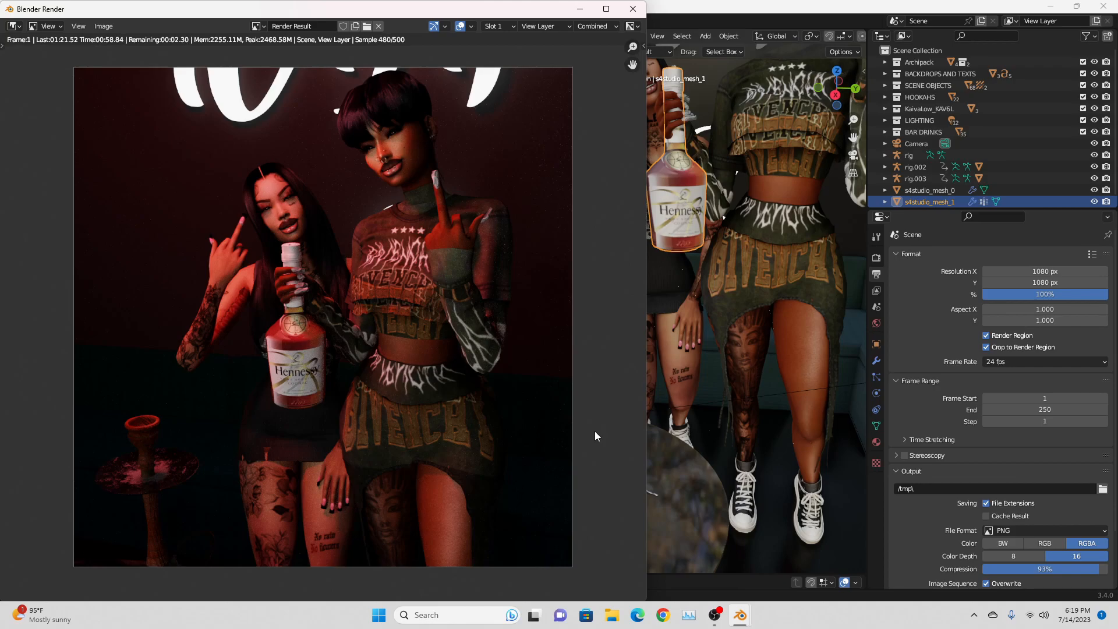
{"action": "scroll", "coordinate": [503, 392], "scroll_direction": "up", "scroll_amount": 1}
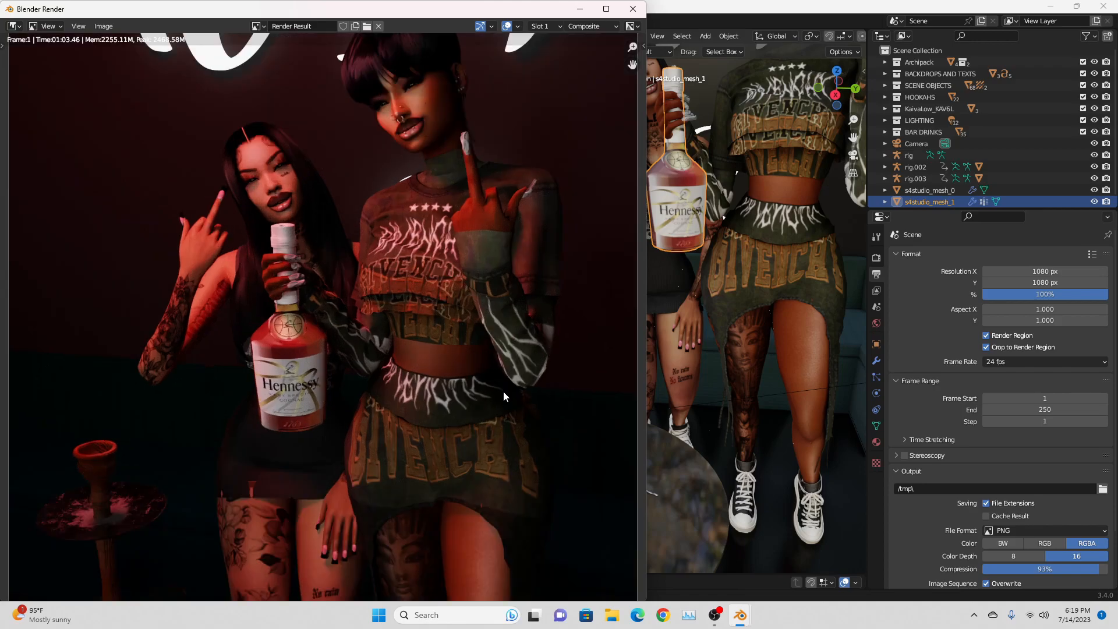
Save the finished render to the Desktop as "pic 2".
{"action": "left_click", "coordinate": [103, 26]}
{"action": "left_click", "coordinate": [125, 115]}
{"action": "left_click", "coordinate": [208, 471]}
{"action": "left_click", "coordinate": [182, 472]}
{"action": "key", "text": "BackSpace"}
{"action": "key", "text": "BackSpace"}
{"action": "type", "text": "2"}
{"action": "left_click", "coordinate": [507, 470]}
{"action": "left_click", "coordinate": [507, 470]}
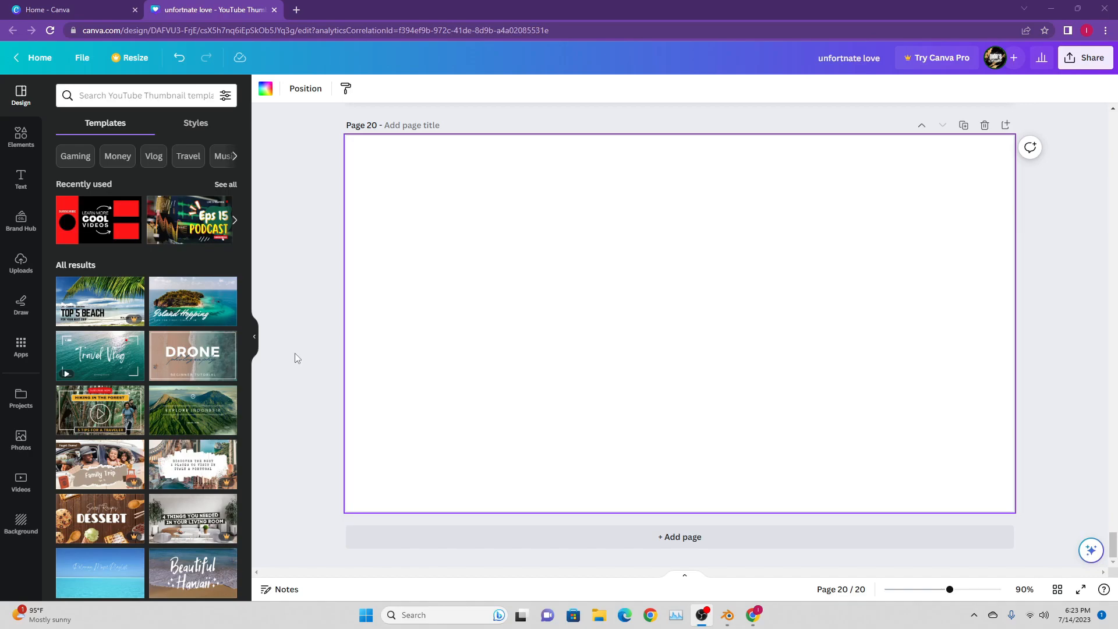
Switch to the Canva thumbnail design and upload pic 2 and pic 3 from the Desktop.
{"action": "left_click", "coordinate": [21, 263]}
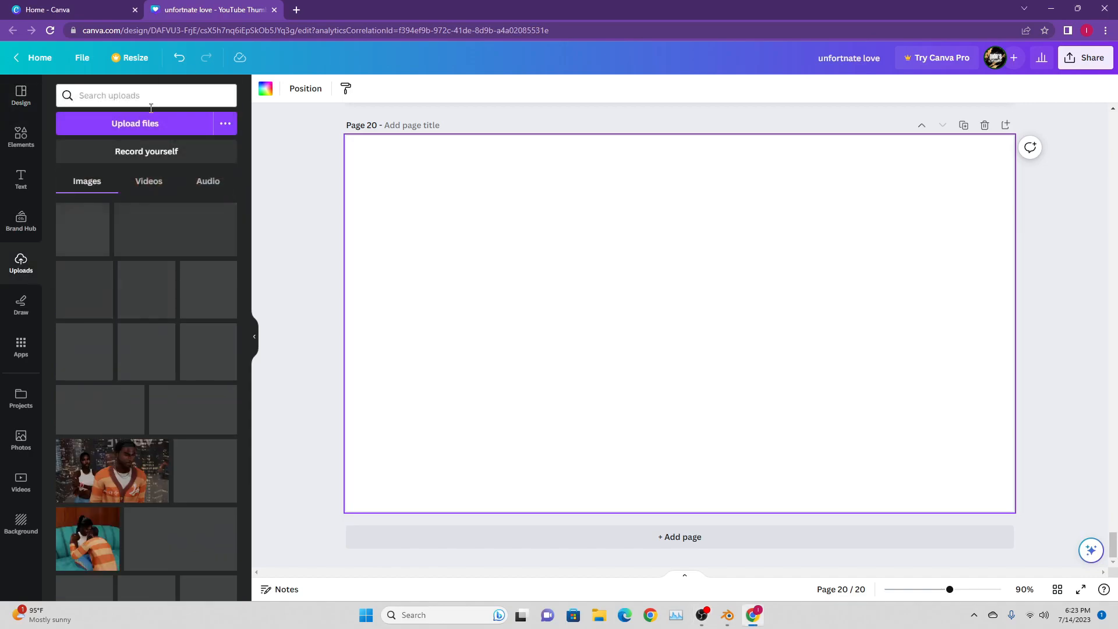
{"action": "left_click", "coordinate": [143, 123]}
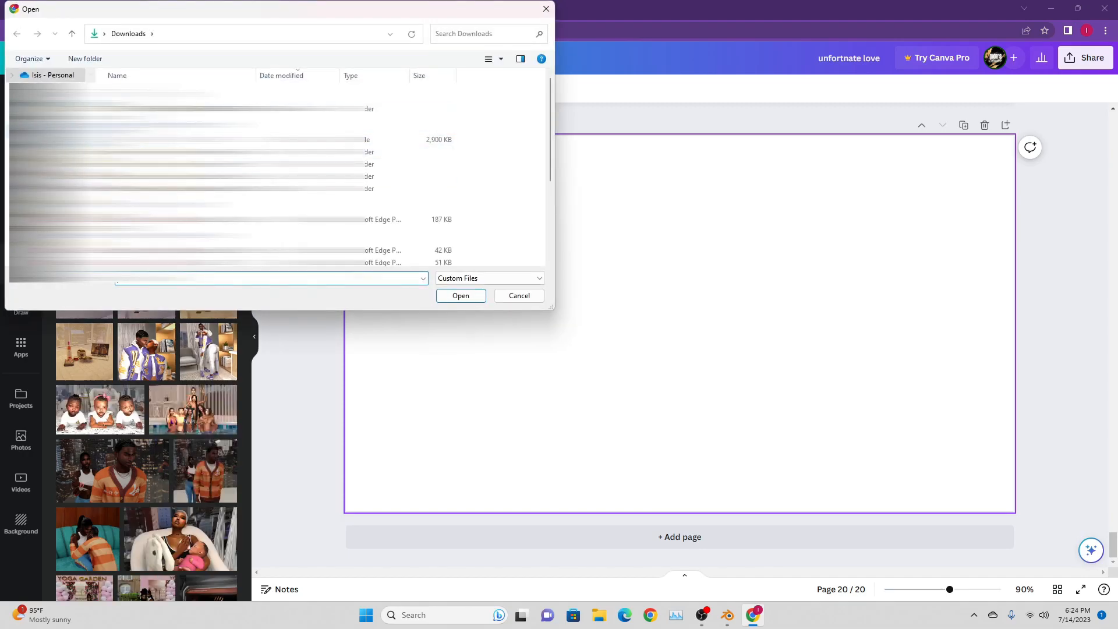
{"action": "left_click", "coordinate": [52, 105]}
{"action": "scroll", "coordinate": [265, 163], "scroll_direction": "down", "scroll_amount": 3}
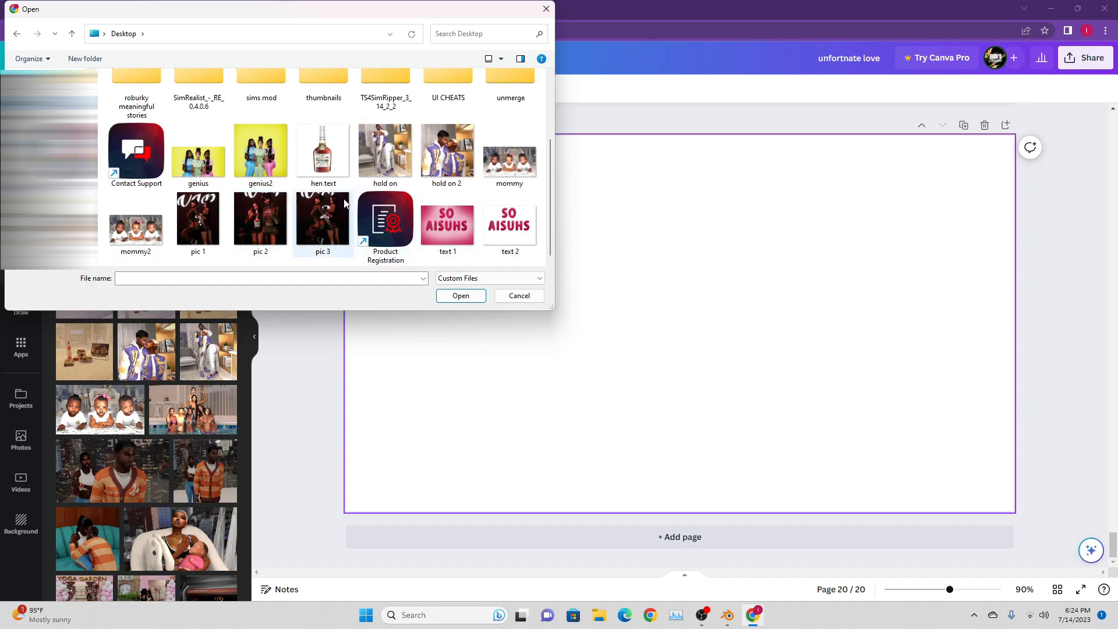
{"action": "left_click", "coordinate": [265, 230]}
{"action": "left_click", "coordinate": [322, 224], "text": "ctrl"}
{"action": "left_click", "coordinate": [460, 295]}
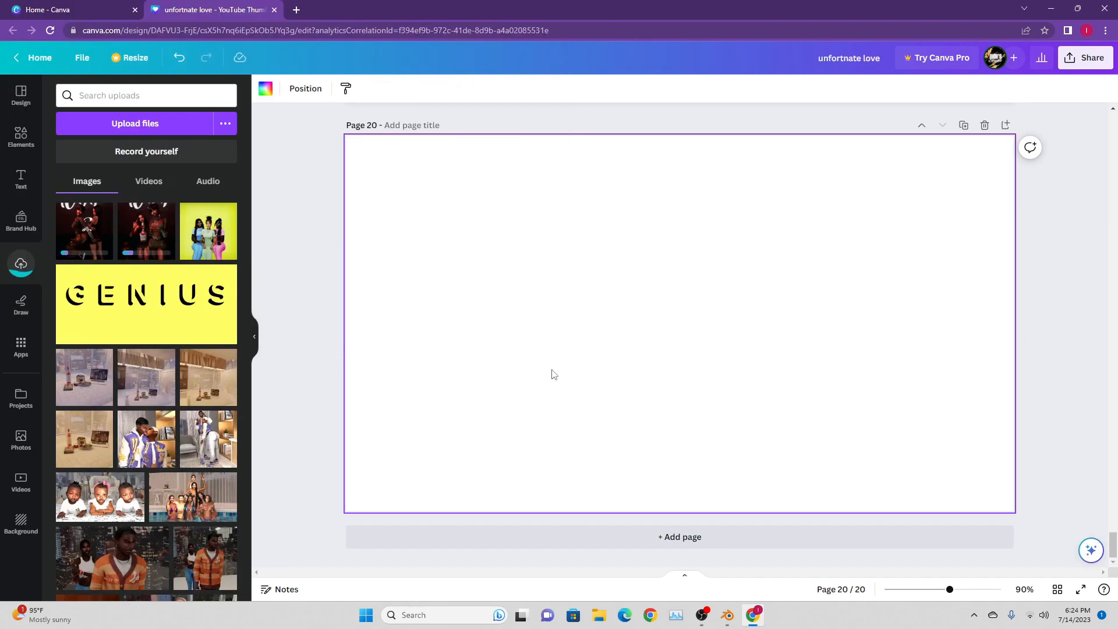
Look through the earlier thumbnail pages for a side-by-side two-photo layout to reuse.
{"action": "scroll", "coordinate": [549, 375], "scroll_direction": "up", "scroll_amount": 5}
{"action": "scroll", "coordinate": [783, 348], "scroll_direction": "up", "scroll_amount": 10}
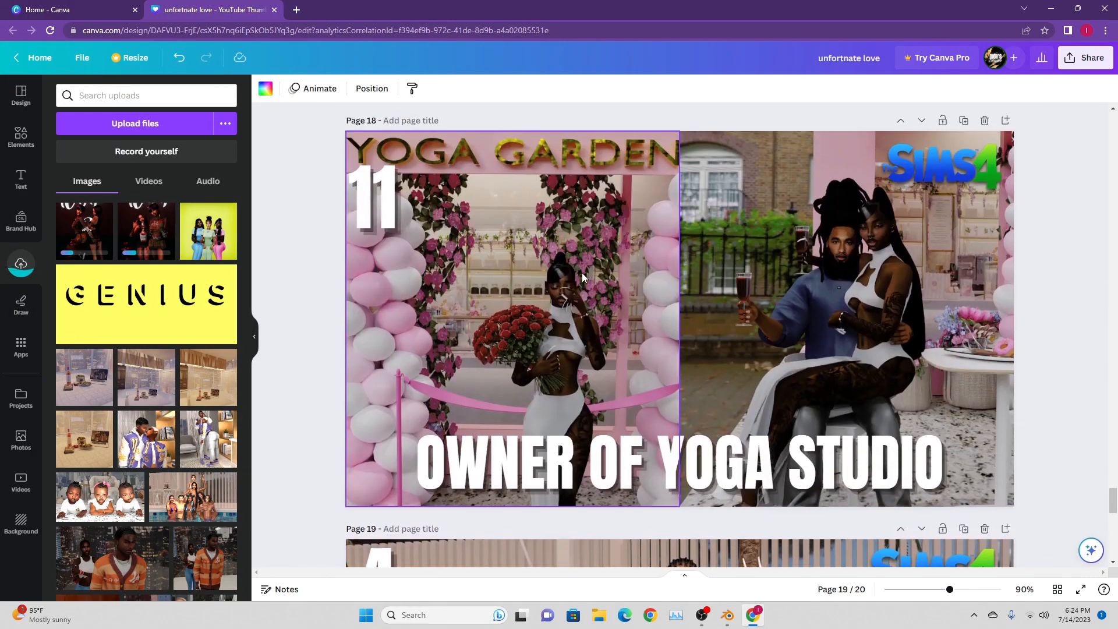
{"action": "scroll", "coordinate": [853, 269], "scroll_direction": "up", "scroll_amount": 4}
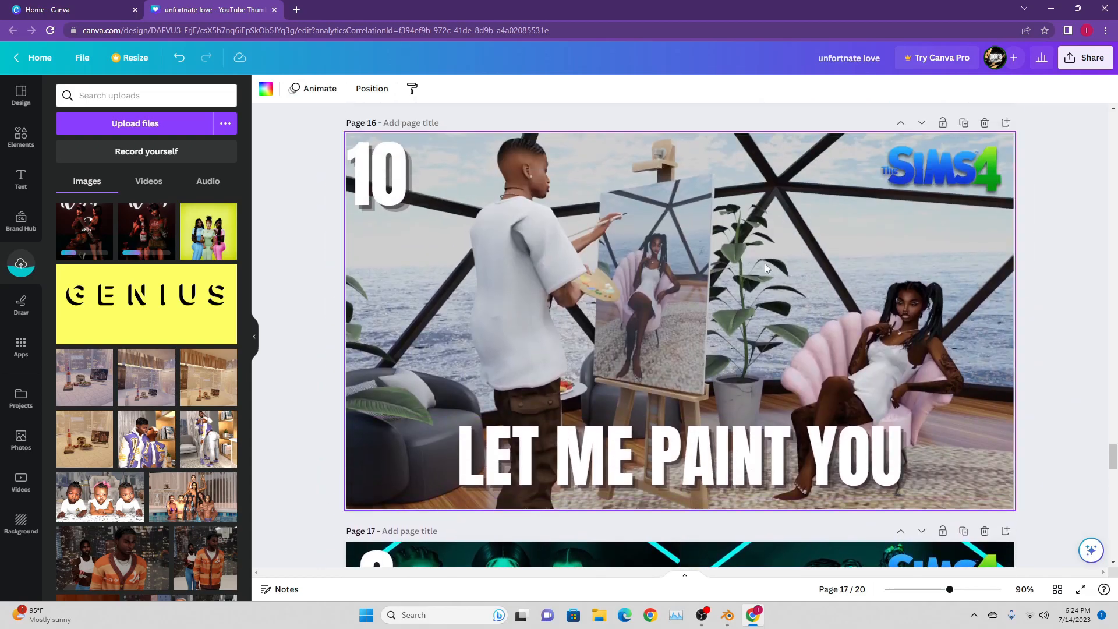
{"action": "scroll", "coordinate": [663, 247], "scroll_direction": "up", "scroll_amount": 9}
{"action": "scroll", "coordinate": [708, 275], "scroll_direction": "up", "scroll_amount": 4}
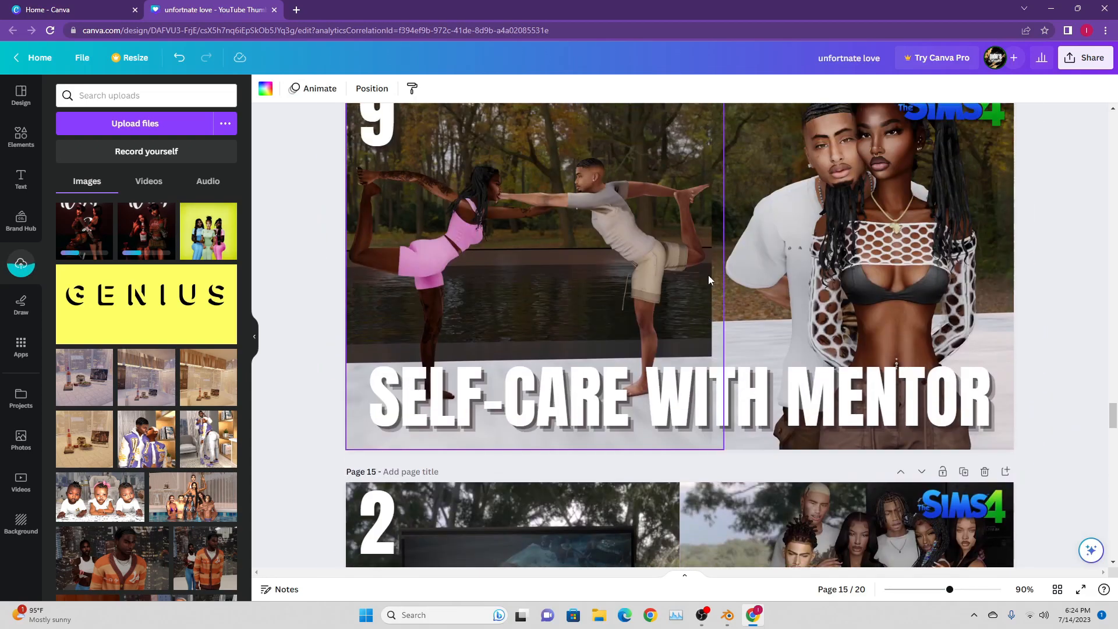
{"action": "scroll", "coordinate": [849, 235], "scroll_direction": "up", "scroll_amount": 1}
{"action": "scroll", "coordinate": [697, 354], "scroll_direction": "down", "scroll_amount": 7}
{"action": "scroll", "coordinate": [693, 358], "scroll_direction": "down", "scroll_amount": 20}
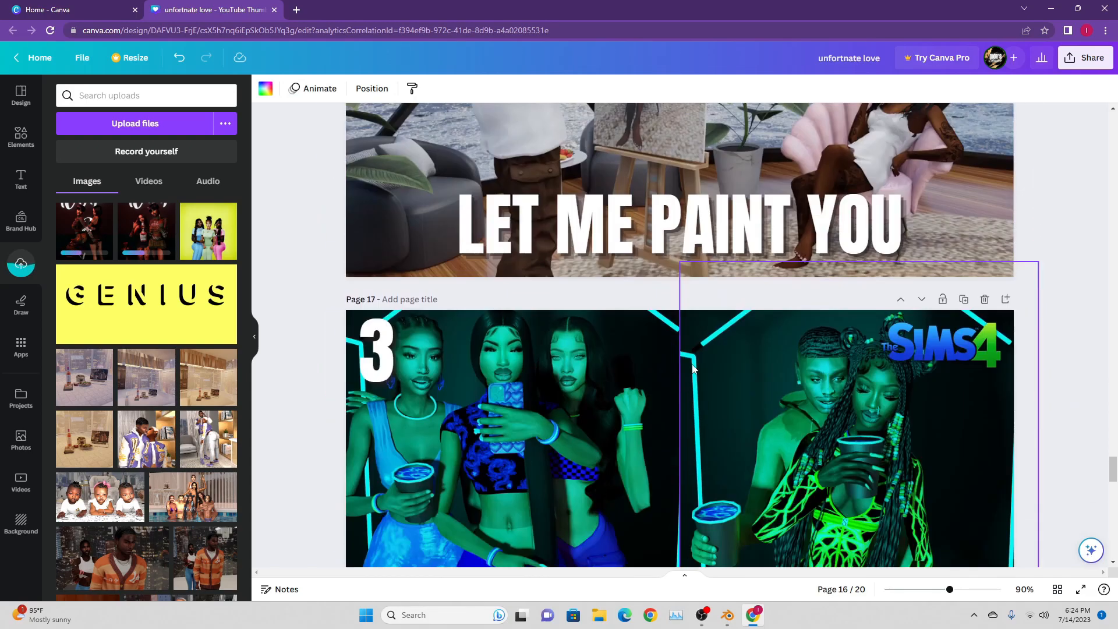
{"action": "scroll", "coordinate": [681, 371], "scroll_direction": "up", "scroll_amount": 12}
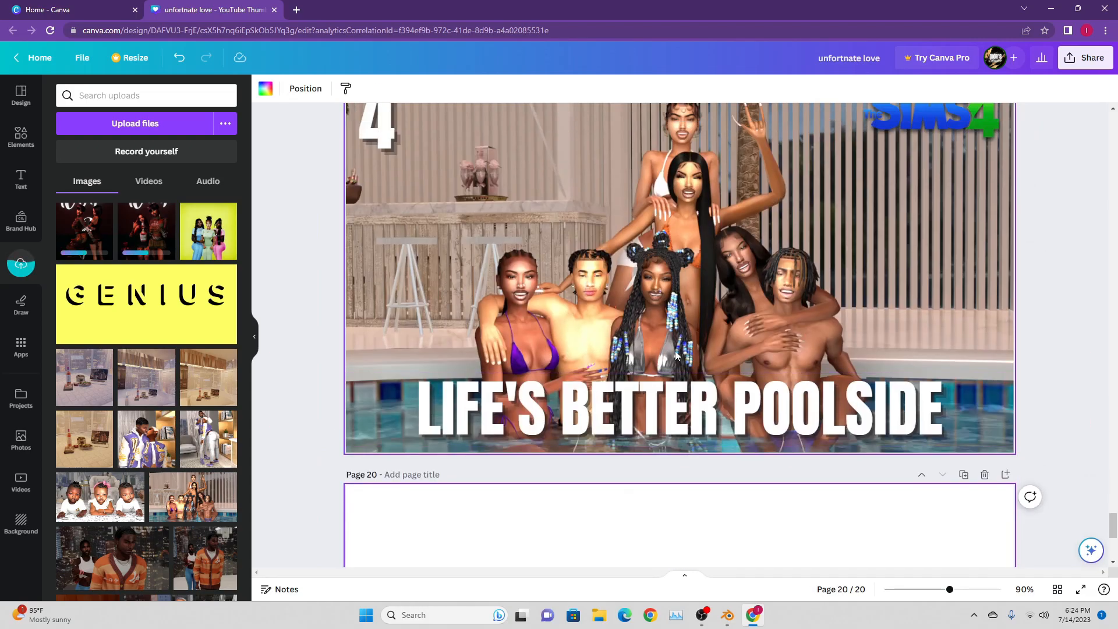
{"action": "scroll", "coordinate": [722, 286], "scroll_direction": "up", "scroll_amount": 3}
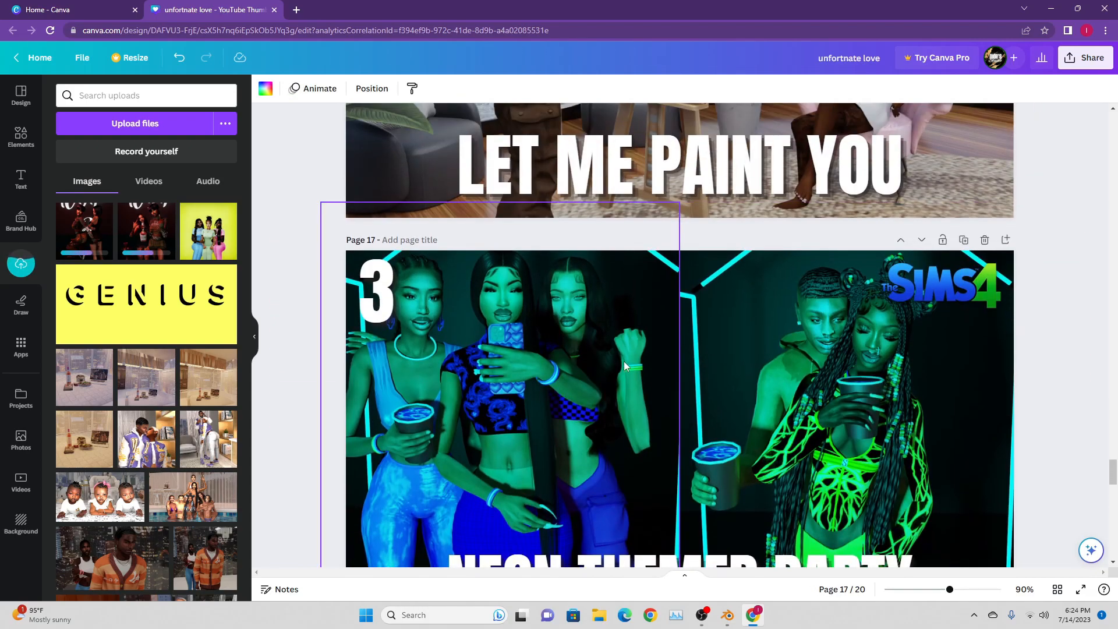
Copy the left group photo from the neon party thumbnail on page 17 onto the blank page 20.
{"action": "left_click", "coordinate": [624, 363]}
{"action": "right_click", "coordinate": [622, 365]}
{"action": "left_click", "coordinate": [666, 278]}
{"action": "scroll", "coordinate": [667, 280], "scroll_direction": "down", "scroll_amount": 10}
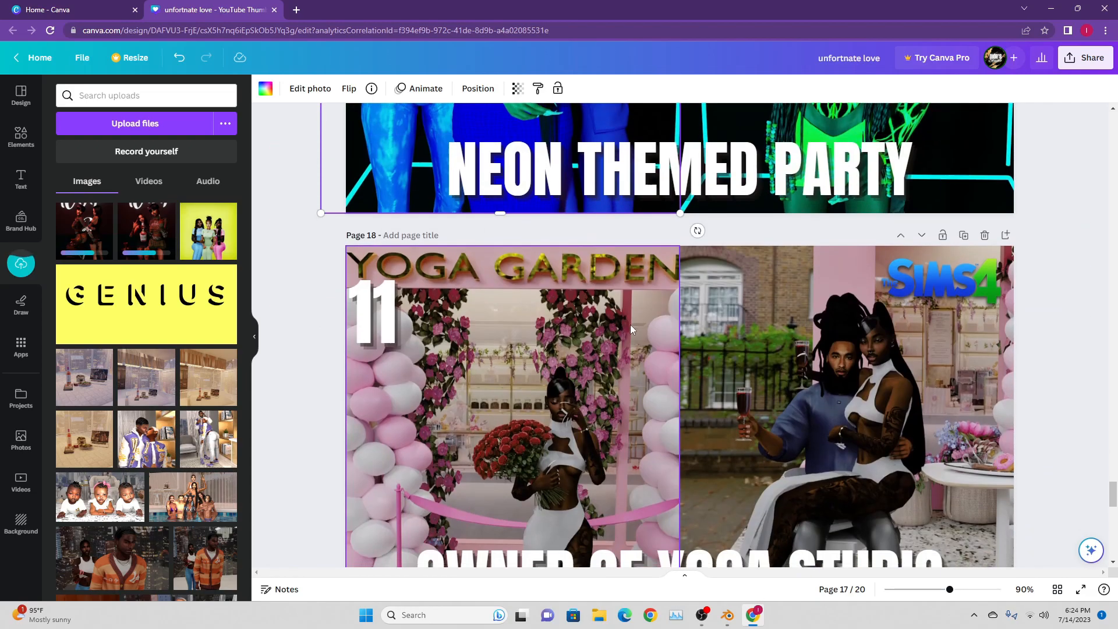
{"action": "right_click", "coordinate": [504, 358]}
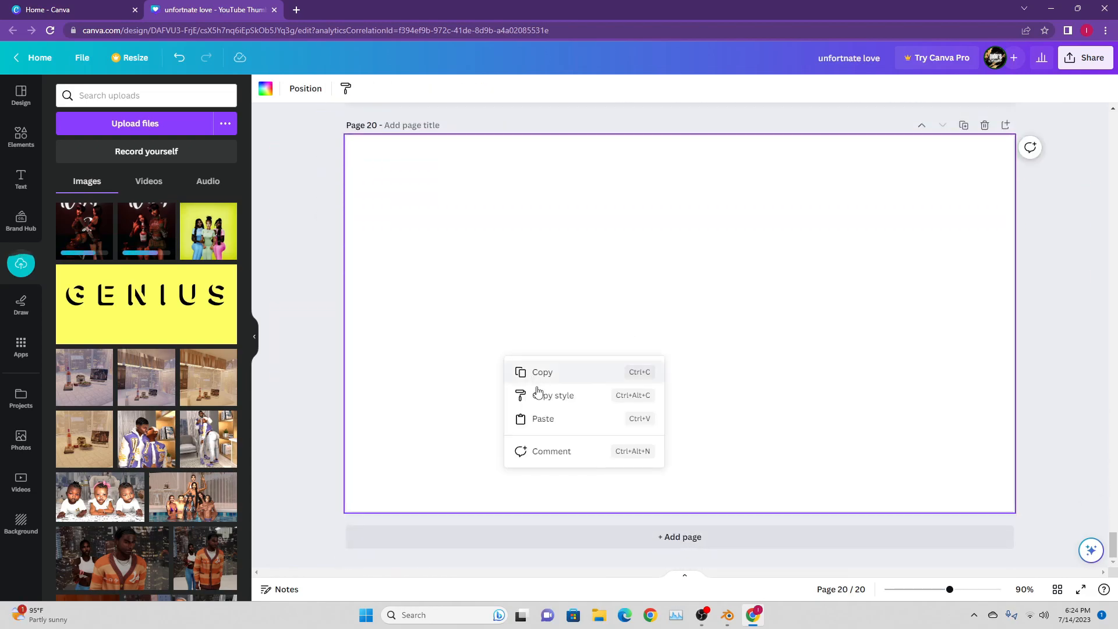
{"action": "left_click", "coordinate": [543, 419]}
Add a second copy of the photo on the right half of page 20, and replace the left photo with an uploaded lounge render.
{"action": "right_click", "coordinate": [783, 334]}
{"action": "left_click", "coordinate": [815, 396]}
{"action": "left_click_drag", "start_coordinate": [780, 341], "coordinate": [875, 336]}
{"action": "left_click", "coordinate": [1075, 207]}
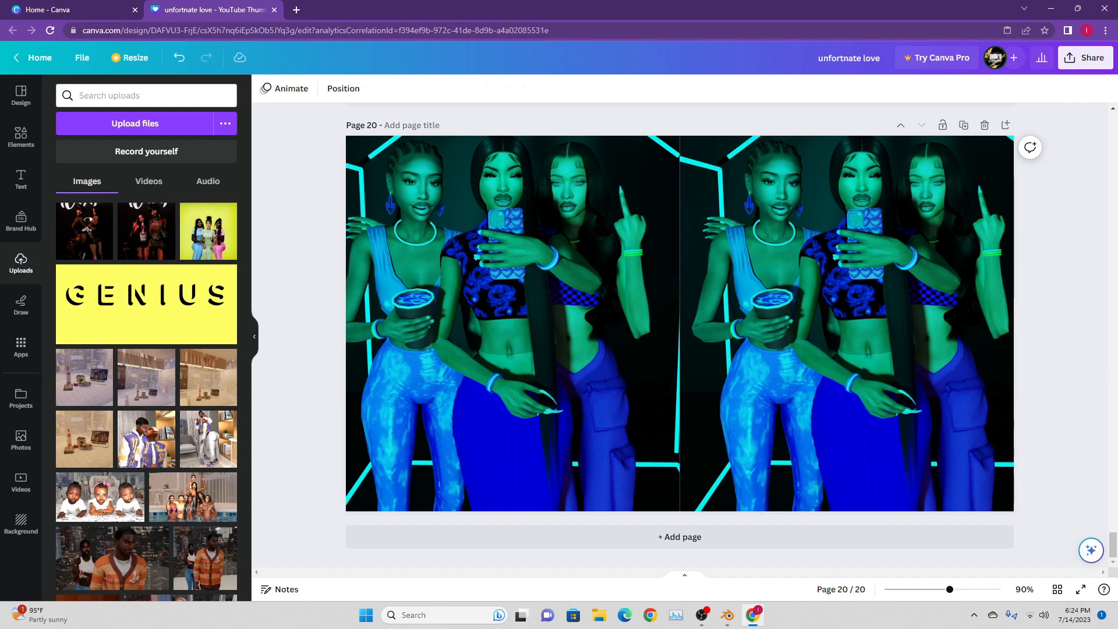
{"action": "left_click_drag", "start_coordinate": [88, 247], "coordinate": [430, 239]}
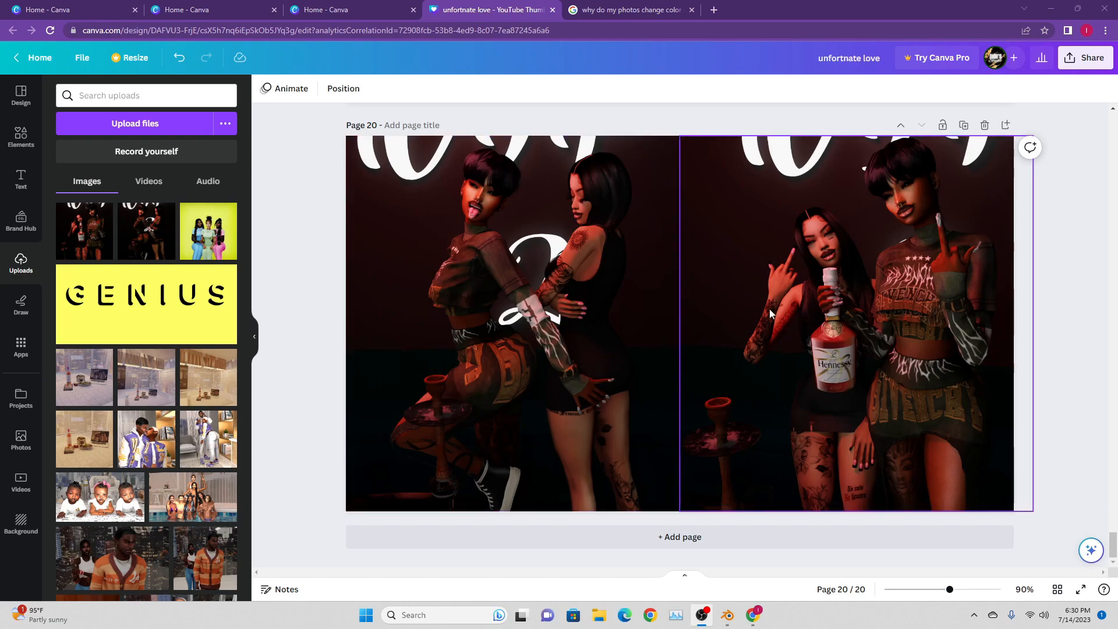
Copy the number 4 from the poolside thumbnail on page 19 to the upper-left corner of page 20.
{"action": "scroll", "coordinate": [778, 322], "scroll_direction": "up", "scroll_amount": 5}
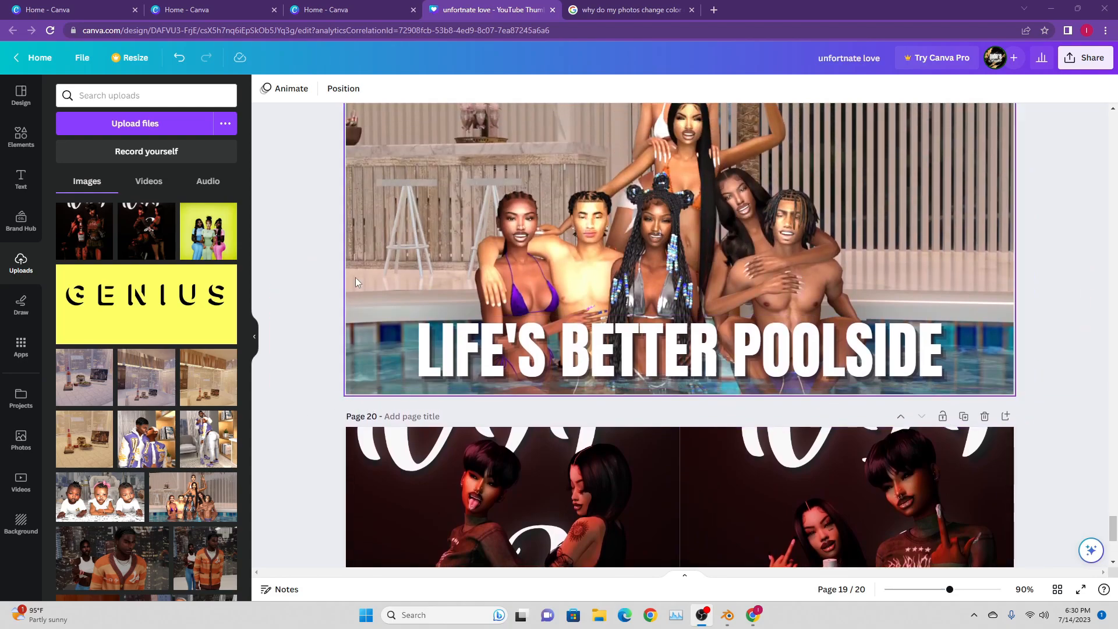
{"action": "scroll", "coordinate": [421, 186], "scroll_direction": "up", "scroll_amount": 2}
{"action": "left_click", "coordinate": [375, 178]}
{"action": "right_click", "coordinate": [376, 182]}
{"action": "scroll", "coordinate": [439, 280], "scroll_direction": "down", "scroll_amount": 3}
{"action": "scroll", "coordinate": [439, 279], "scroll_direction": "down", "scroll_amount": 3}
{"action": "right_click", "coordinate": [388, 233]}
{"action": "left_click", "coordinate": [442, 300]}
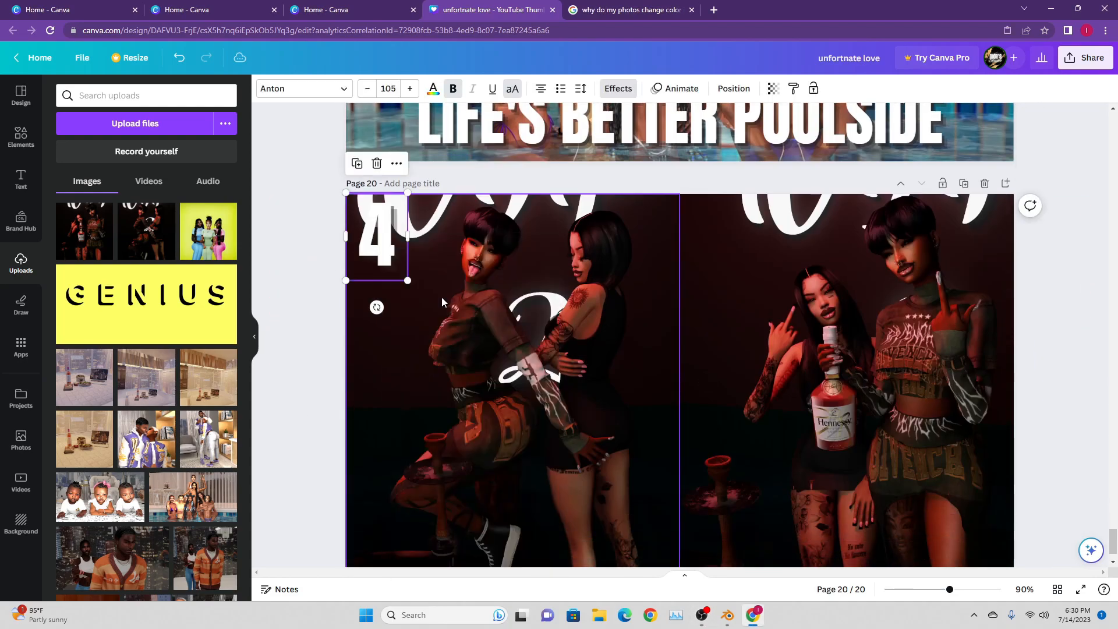
Copy the Sims 4 logo from page 19 to page 20 and place it in the thumbnail's upper-right corner.
{"action": "scroll", "coordinate": [769, 240], "scroll_direction": "up", "scroll_amount": 8}
{"action": "right_click", "coordinate": [949, 284]}
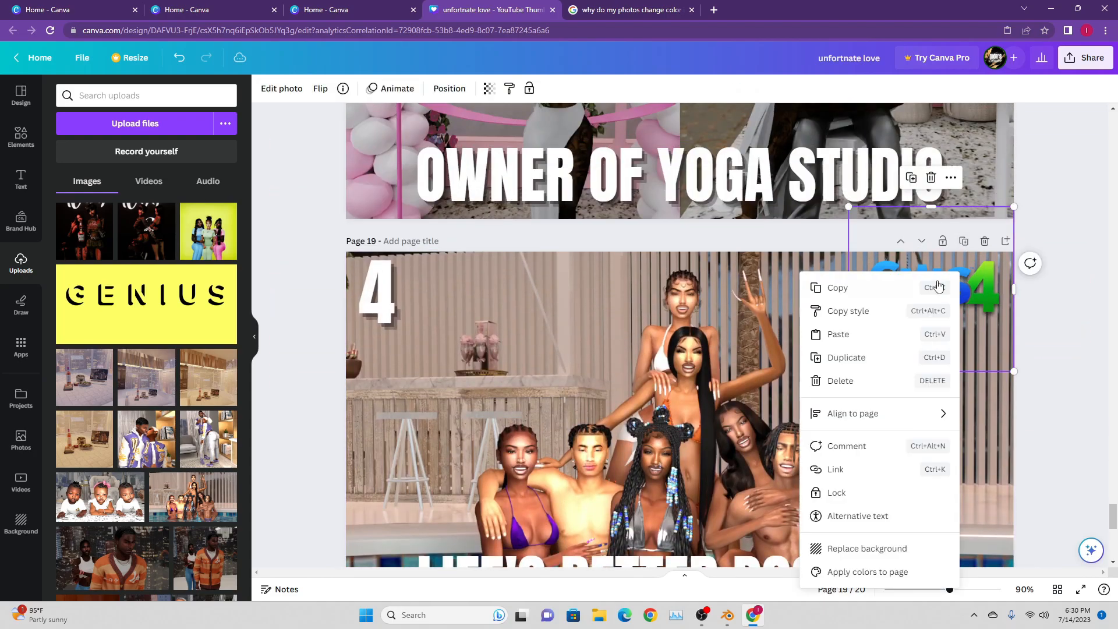
{"action": "left_click", "coordinate": [949, 284]}
{"action": "scroll", "coordinate": [876, 284], "scroll_direction": "down", "scroll_amount": 5}
{"action": "right_click", "coordinate": [925, 341]}
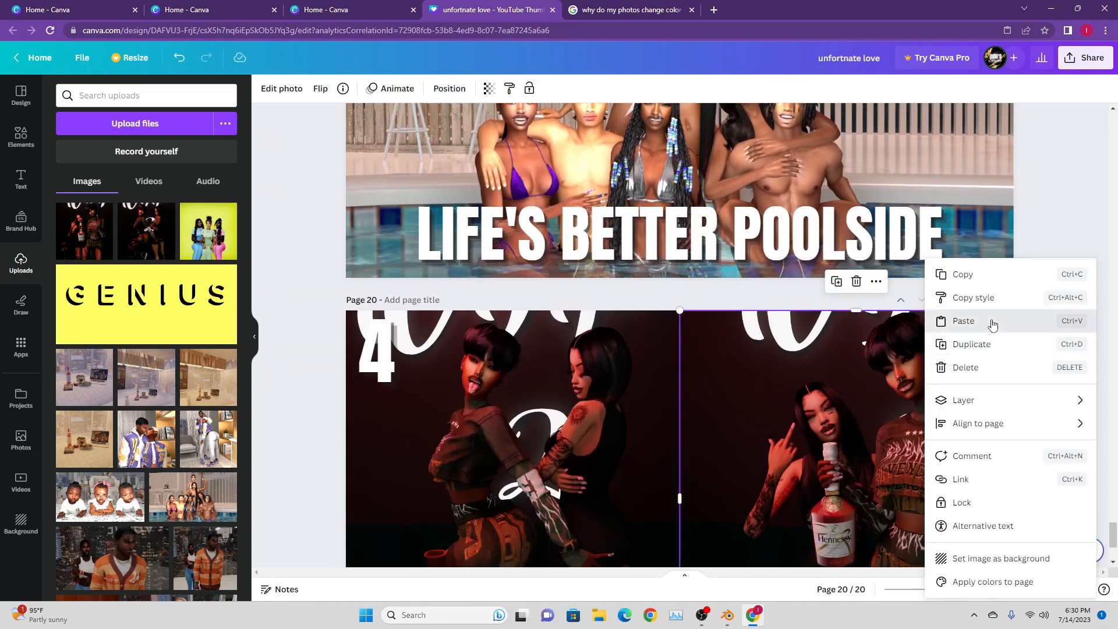
{"action": "left_click", "coordinate": [992, 321]}
{"action": "left_click_drag", "start_coordinate": [936, 345], "coordinate": [959, 336]}
Copy the "LIFE'S BETTER POOLSIDE" title from page 19 onto page 20.
{"action": "left_click", "coordinate": [585, 233]}
{"action": "right_click", "coordinate": [584, 230]}
{"action": "left_click", "coordinate": [662, 247]}
{"action": "scroll", "coordinate": [655, 363], "scroll_direction": "down", "scroll_amount": 3}
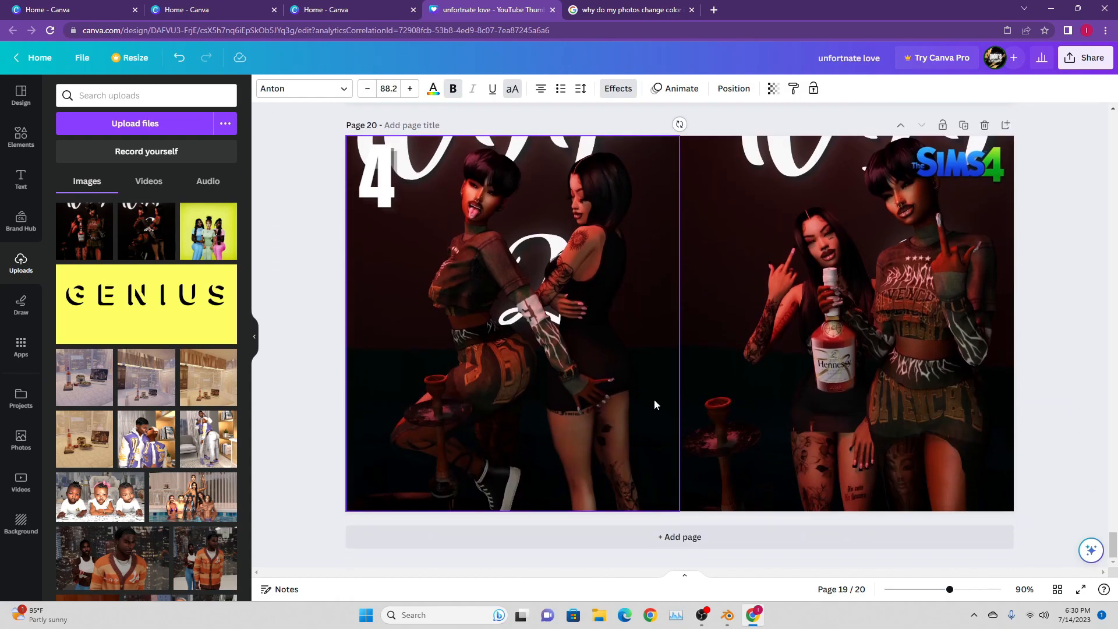
{"action": "right_click", "coordinate": [655, 363]}
{"action": "left_click", "coordinate": [709, 322]}
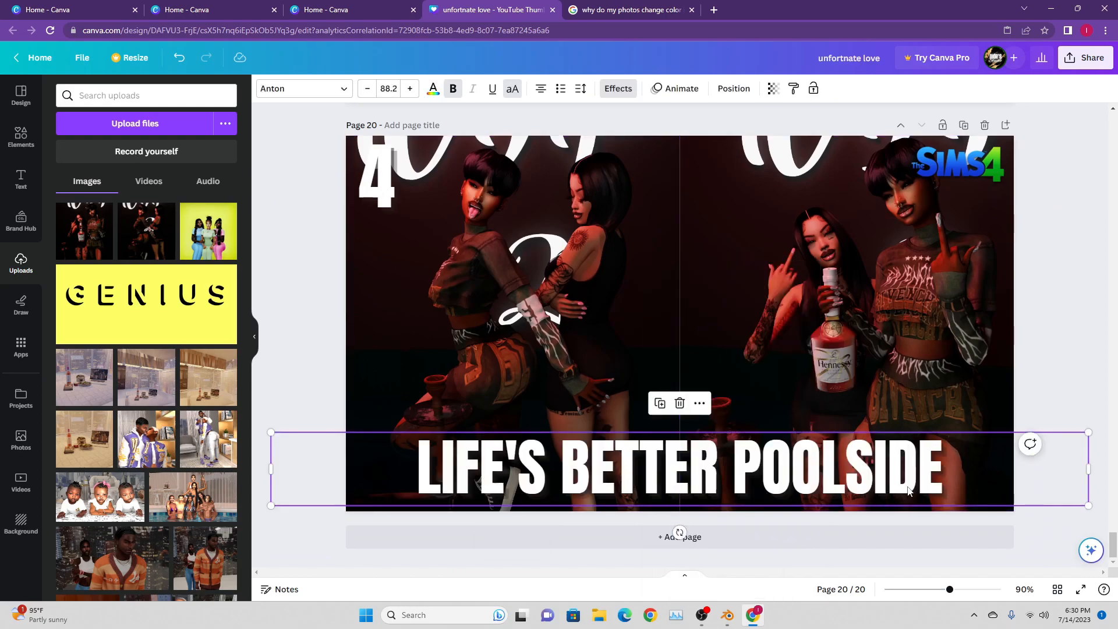
Replace the title text on page 20 with "GIRLS NIGHT OUT".
{"action": "double_click", "coordinate": [947, 475]}
{"action": "key", "text": "BackSpace"}
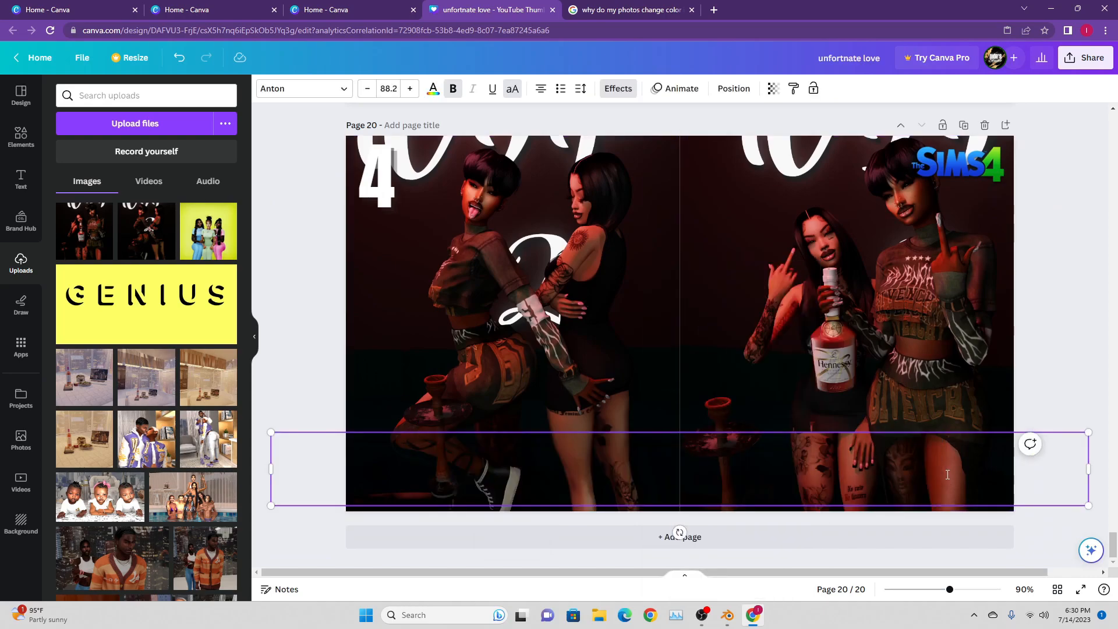
{"action": "type", "text": "GIRLSN"}
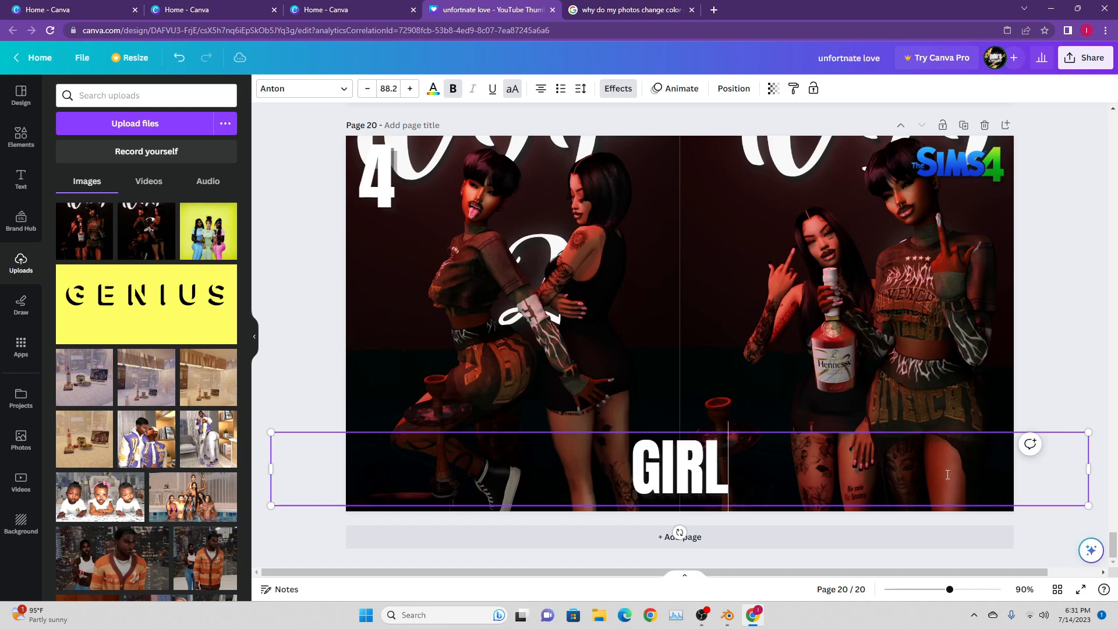
{"action": "key", "text": "BackSpace"}
{"action": "type", "text": "NIGHT OUT"}
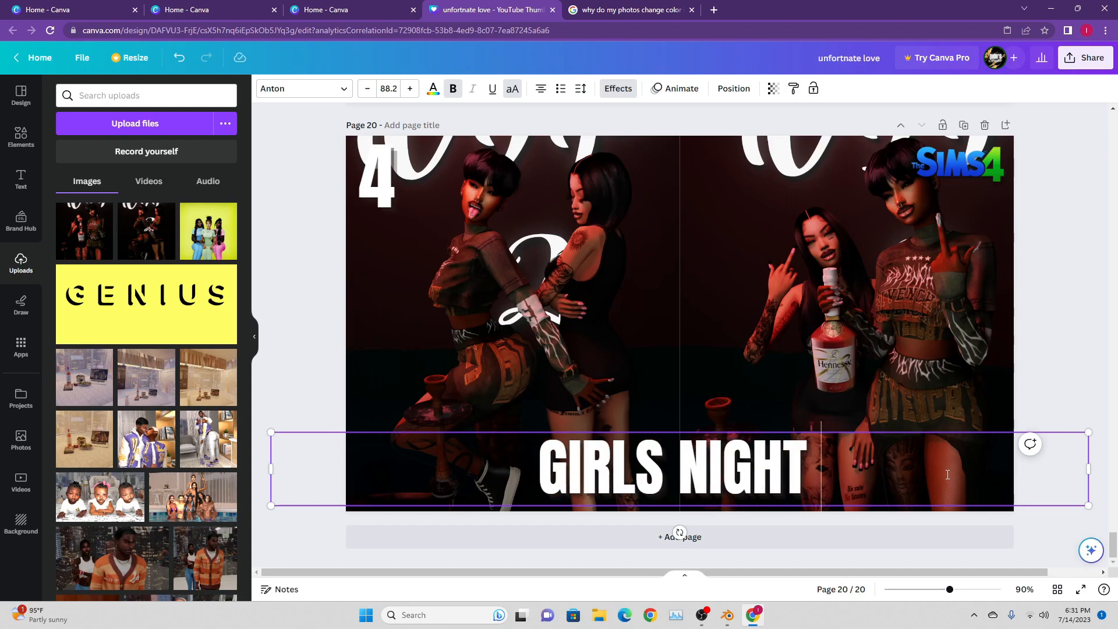
{"action": "left_click", "coordinate": [1100, 342]}
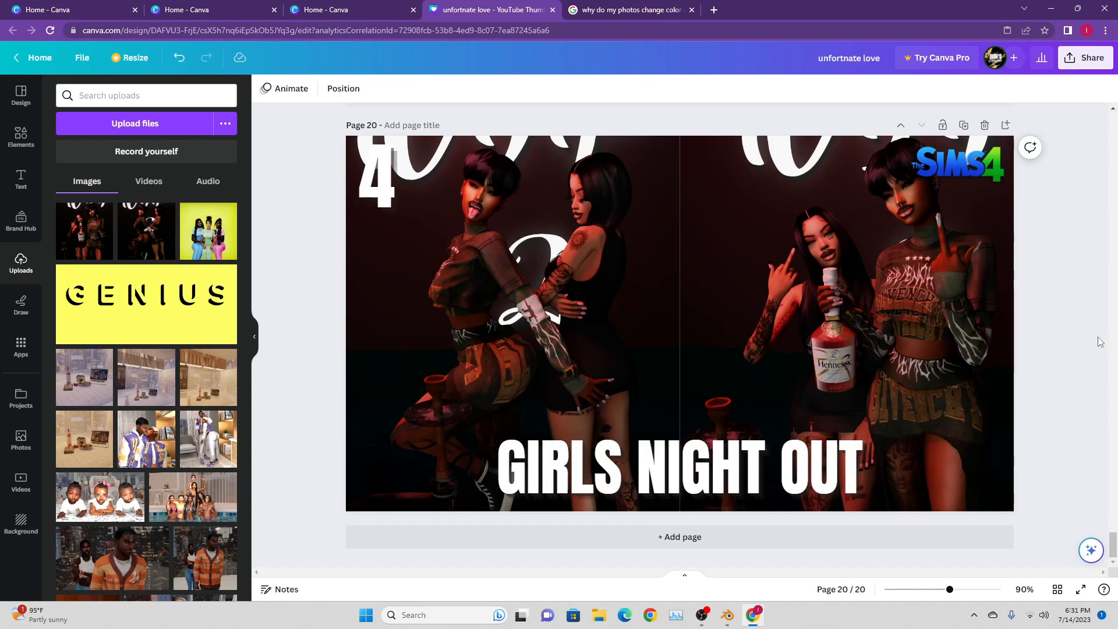